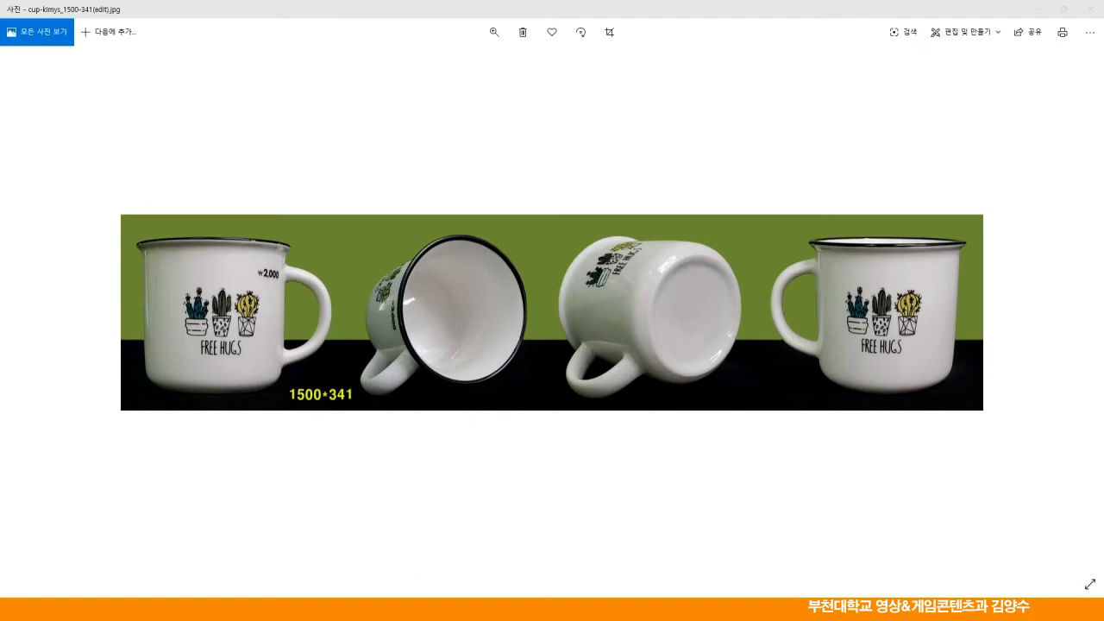
Switch to 3ds Max and draw a plane about 258 wide and 59 long in the Front viewport
click(425, 610)
click(694, 201)
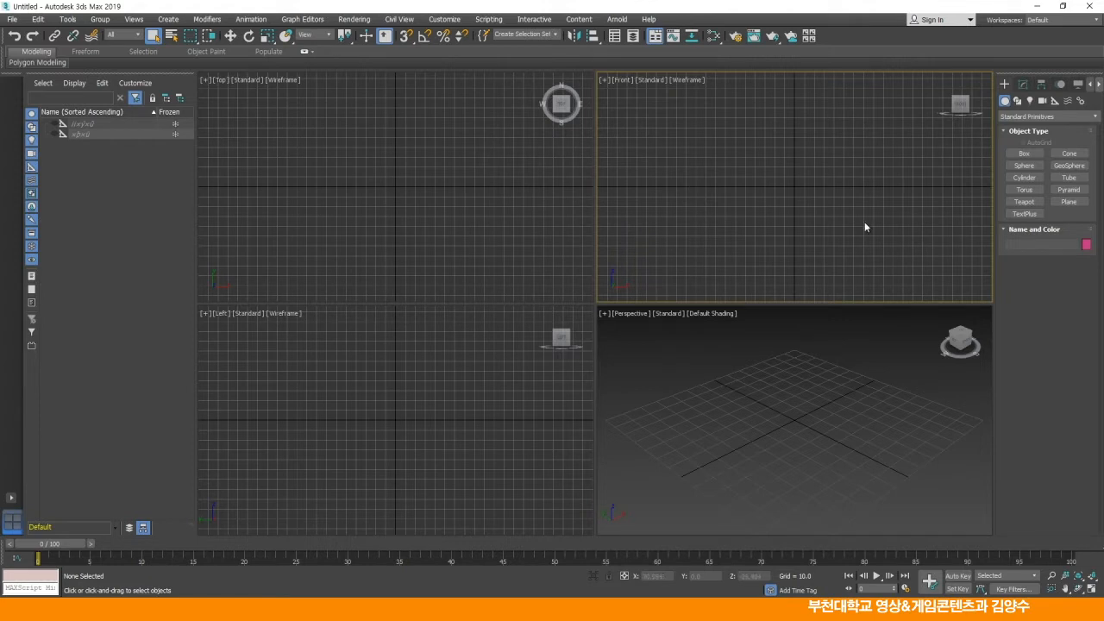
click(1069, 201)
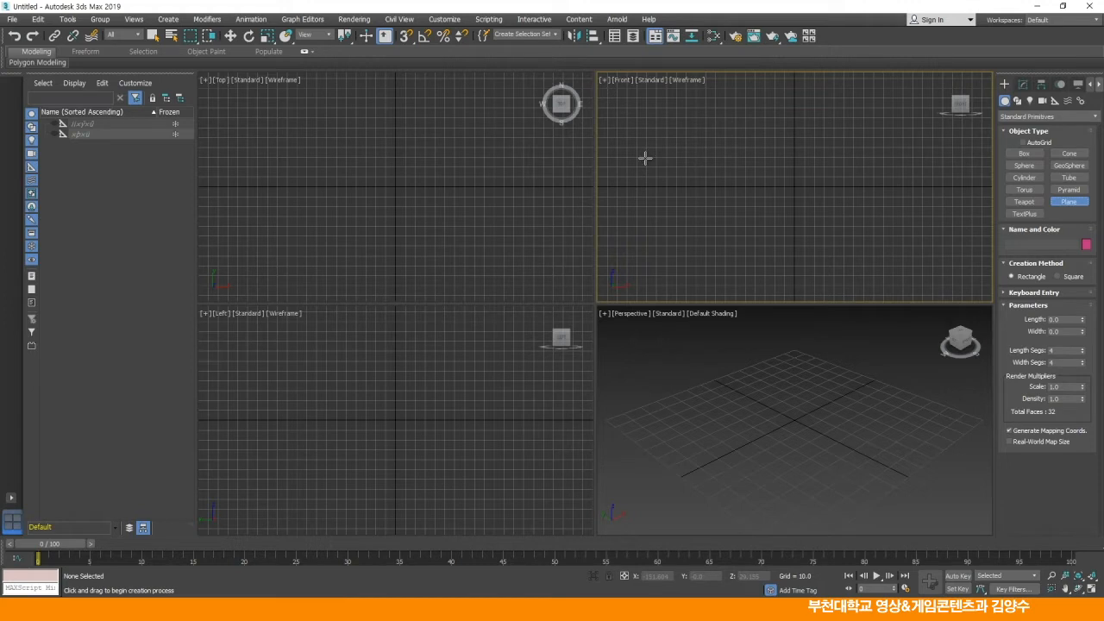
drag(644, 149, 898, 207)
Set the plane's width to 1500 and its length to 341
click(1023, 85)
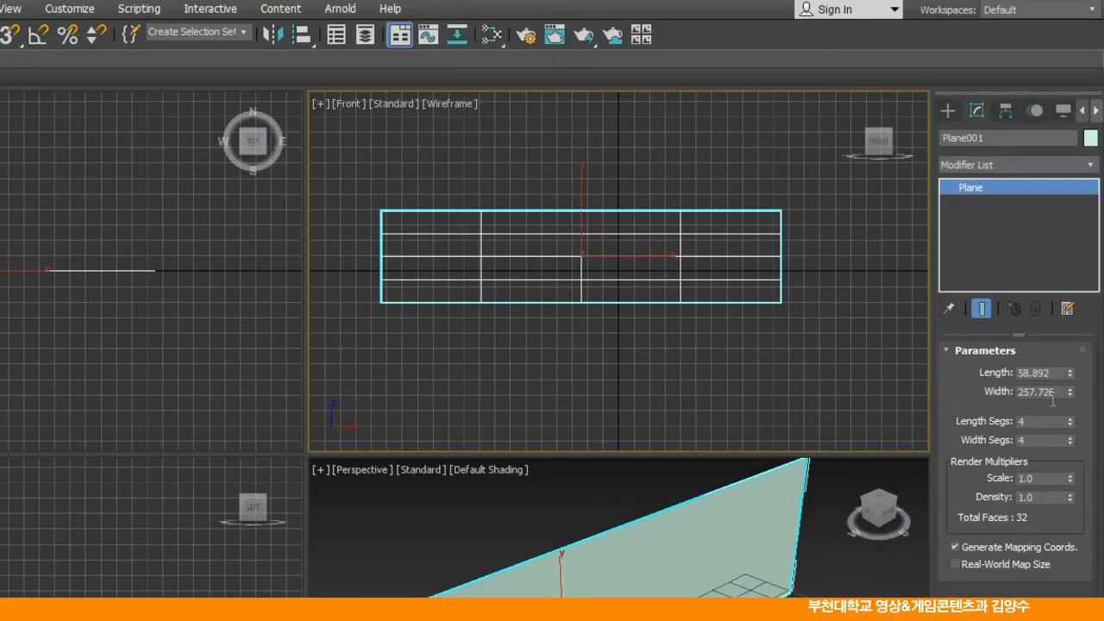
double_click(1046, 392)
text(1500)
key(shift+Tab)
text(341)
key(Return)
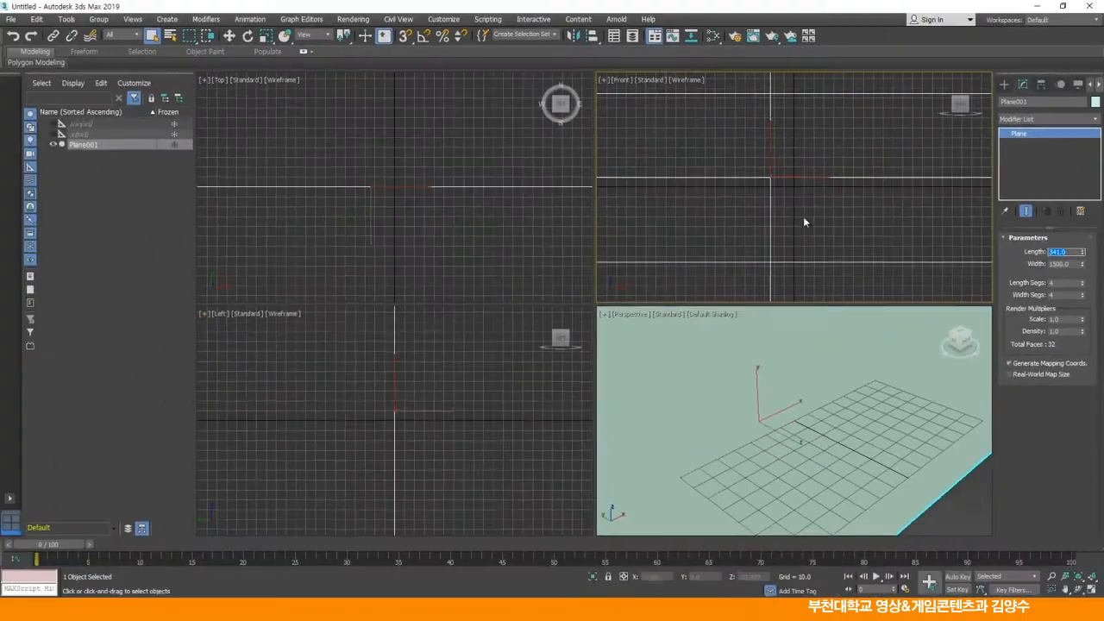
Fit the whole plane in view in the Top, Front, Left and Perspective viewports
scroll(789, 204, down, 9)
middle_drag(806, 209, 812, 194)
scroll(817, 348, down, 9)
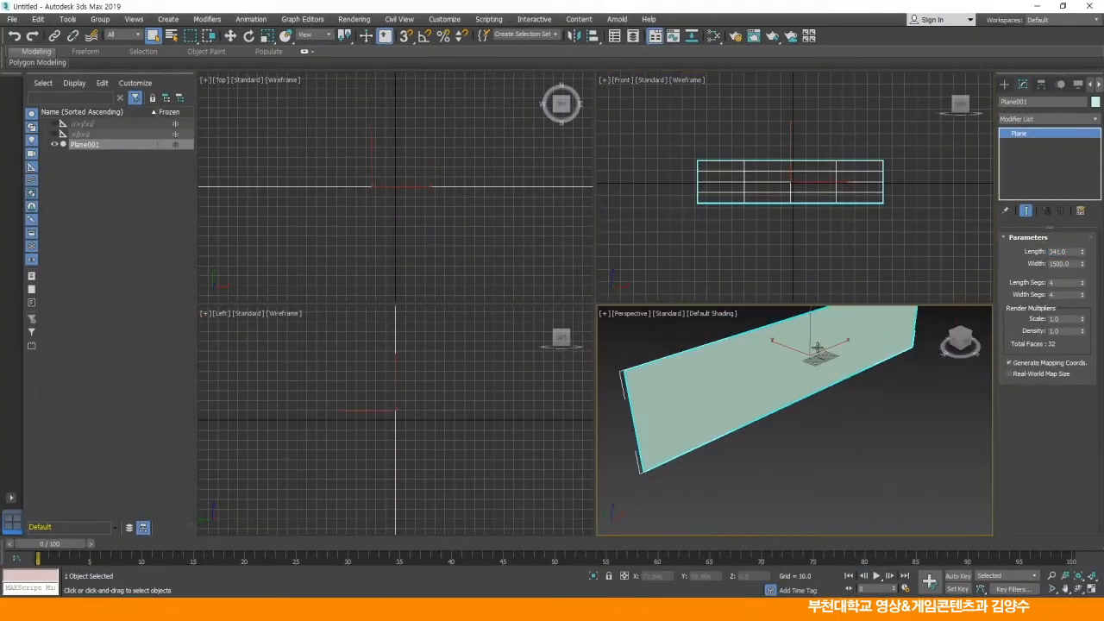
right_click(358, 232)
key(z)
right_click(639, 236)
key(z)
right_click(451, 354)
key(z)
right_click(793, 463)
key(z)
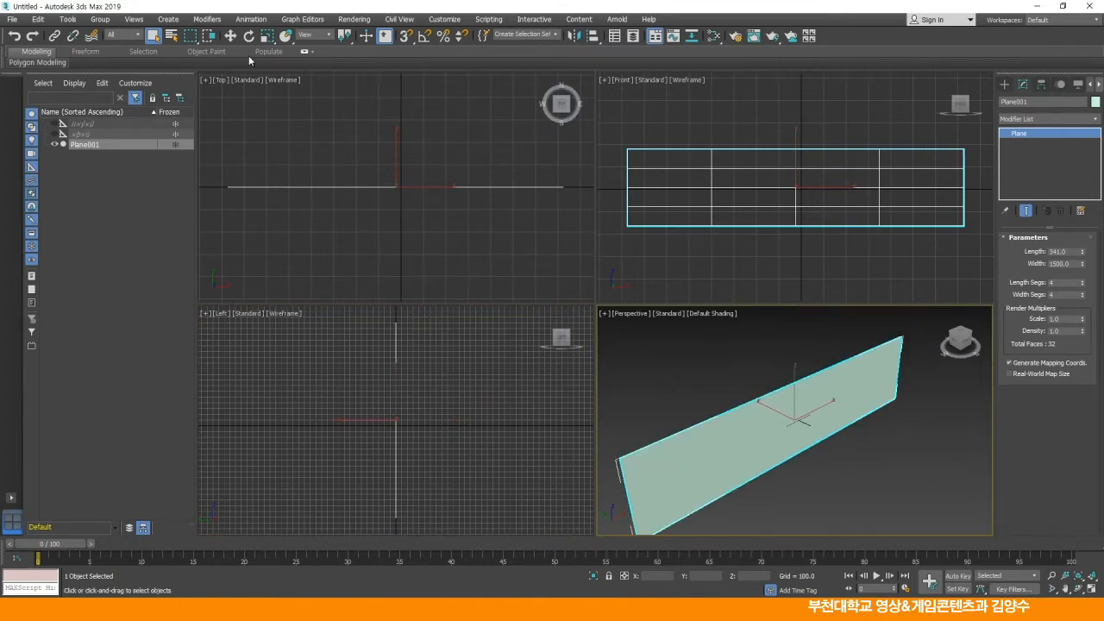
Move the plane to the world origin by setting its X and Z positions to 0
click(230, 36)
click(717, 239)
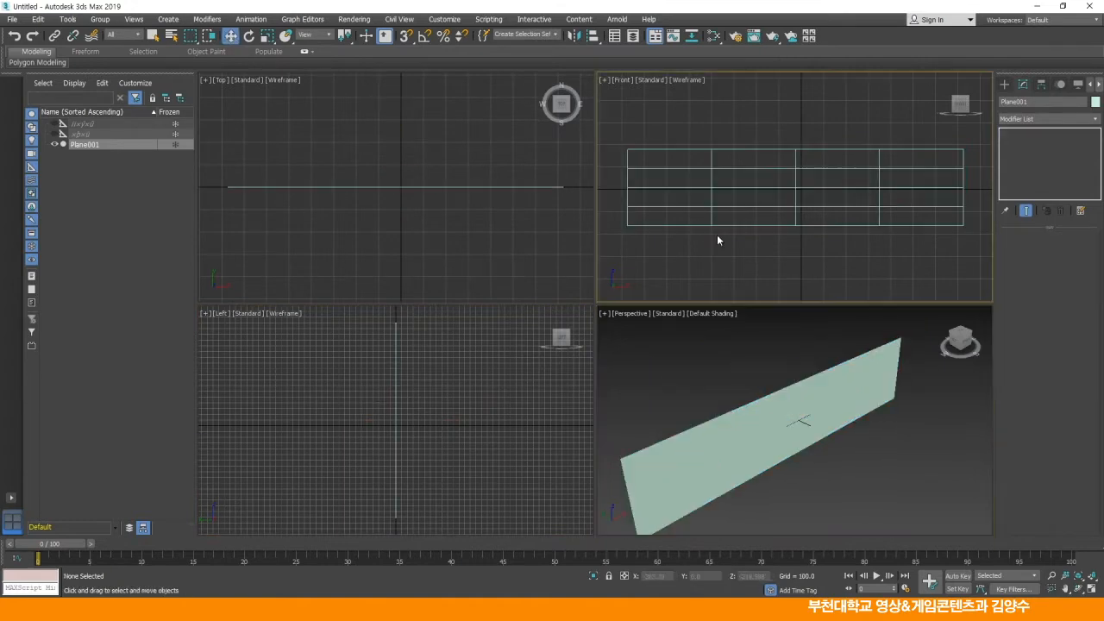
click(724, 205)
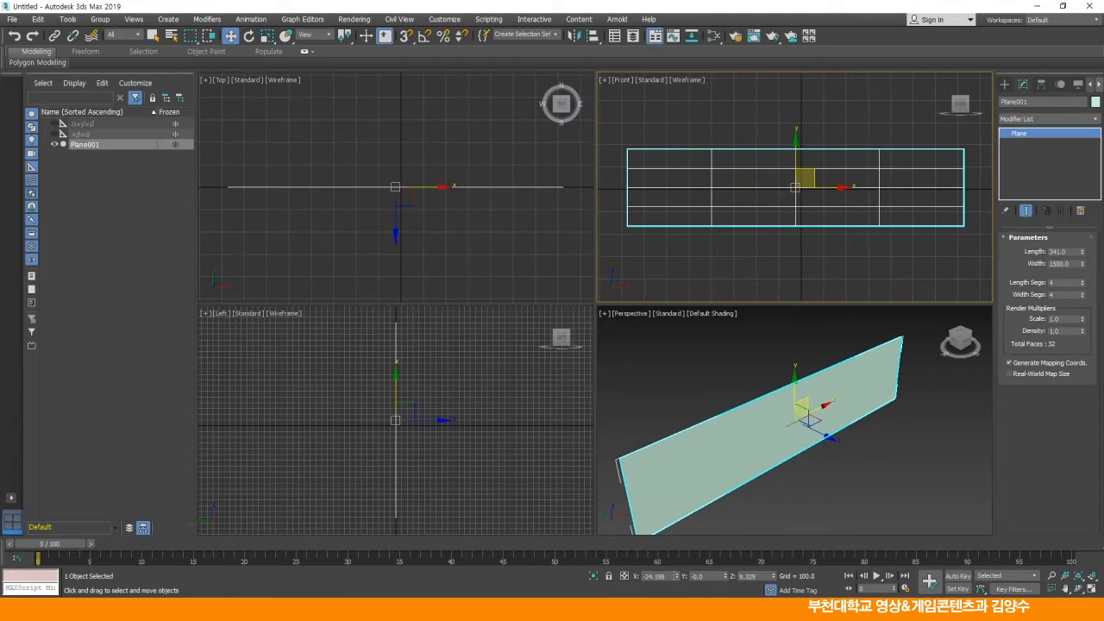
right_click(677, 578)
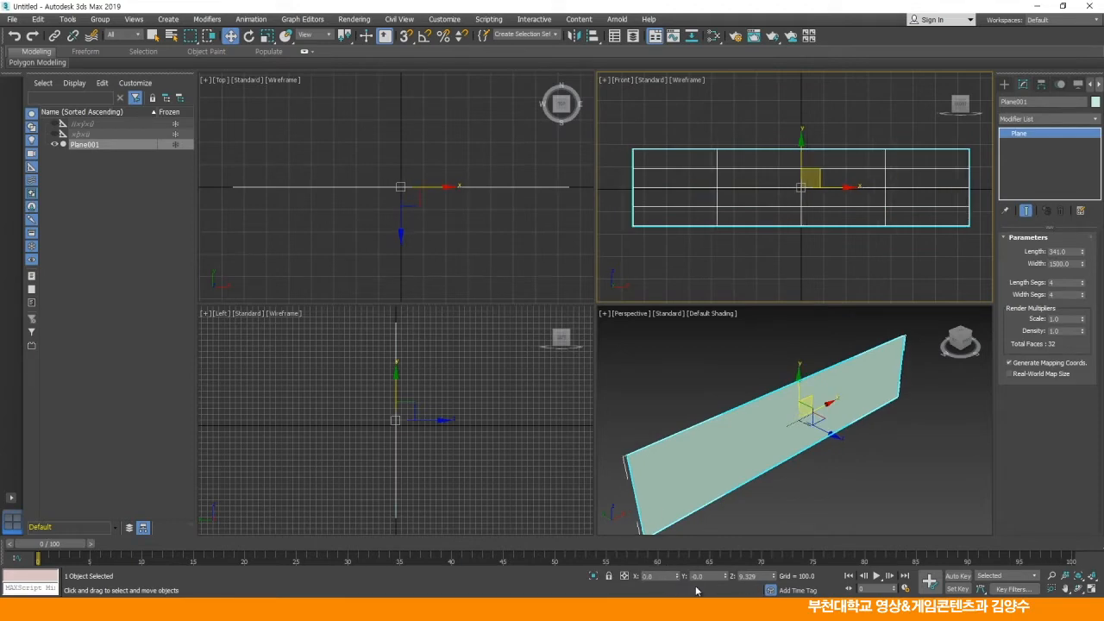
right_click(774, 578)
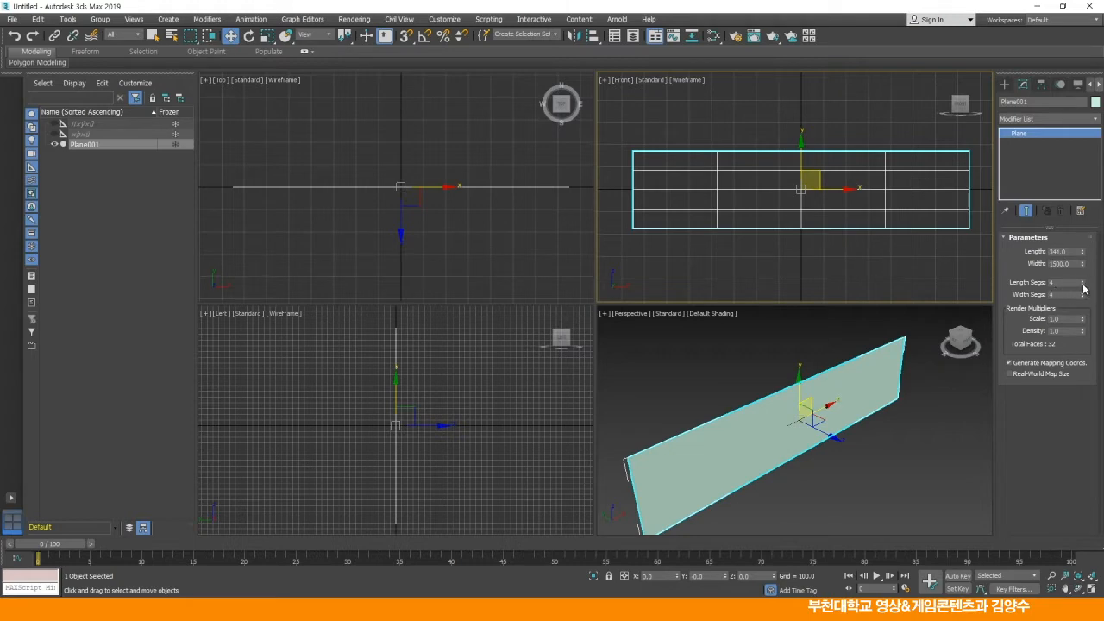
Set the plane's length and width segments to 1 and show the Front viewport in Default Shading
drag(1083, 296, 1084, 300)
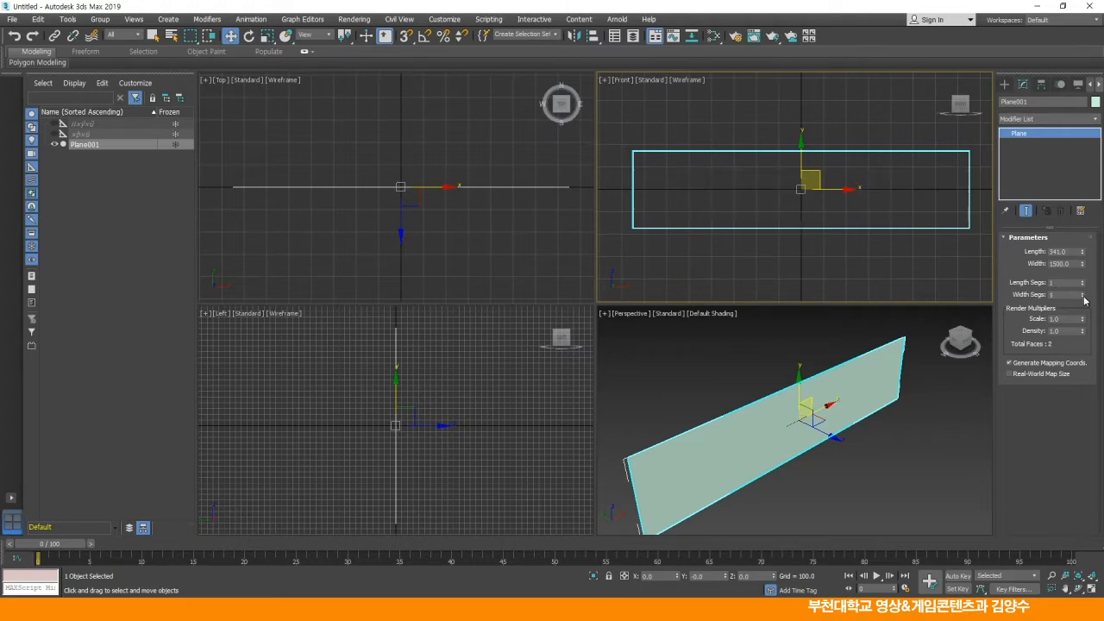
middle_drag(852, 210, 849, 207)
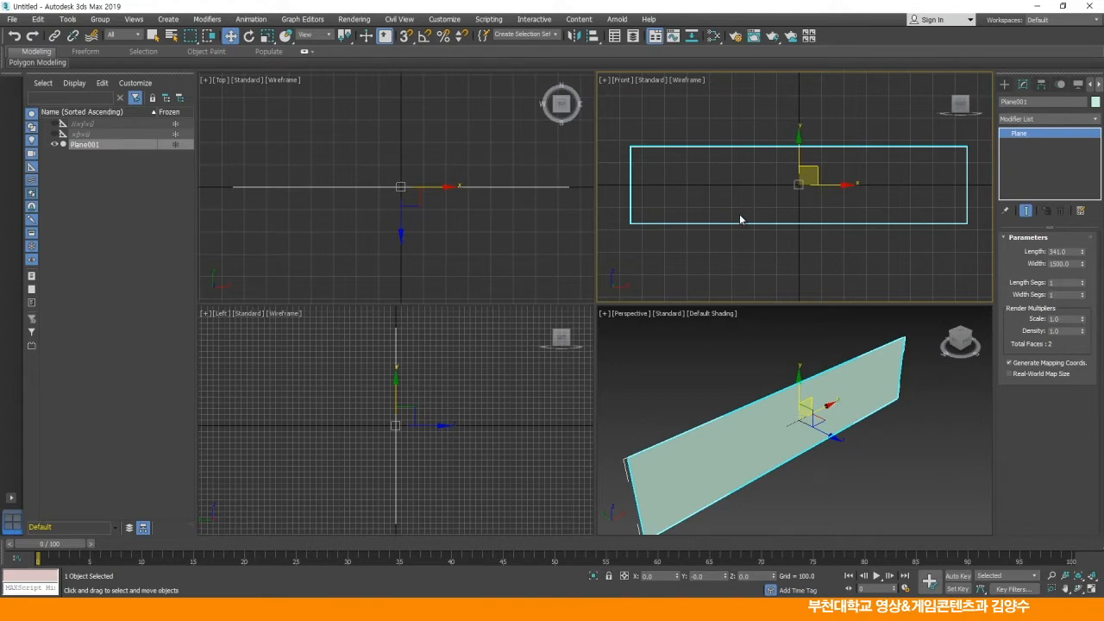
key(F3)
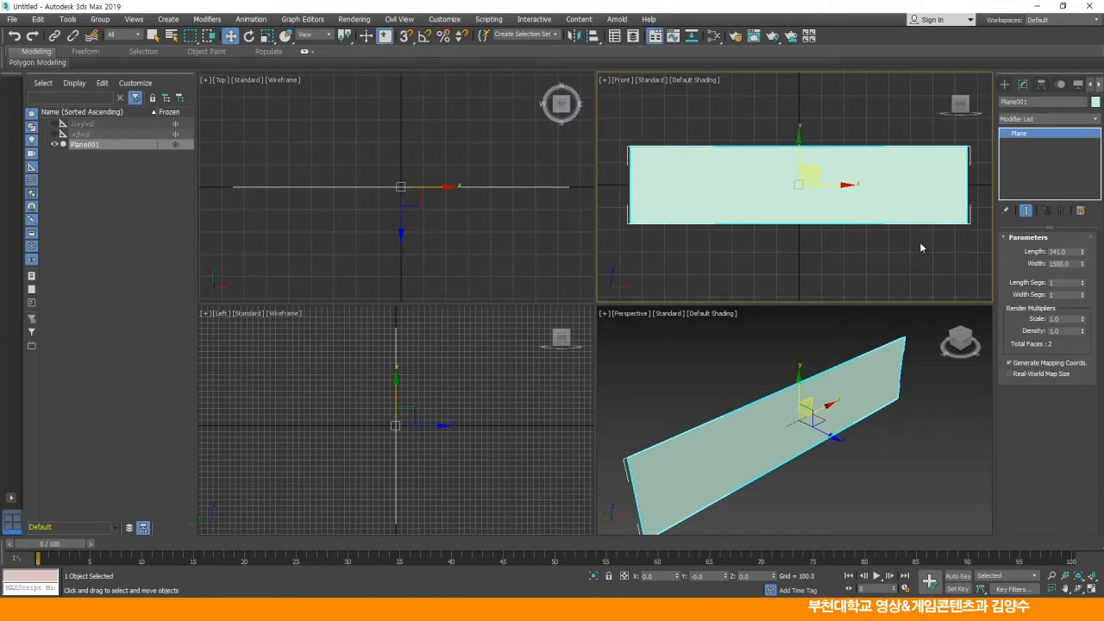
Deselect the plane and recentre it in each of the four viewports
right_click(778, 362)
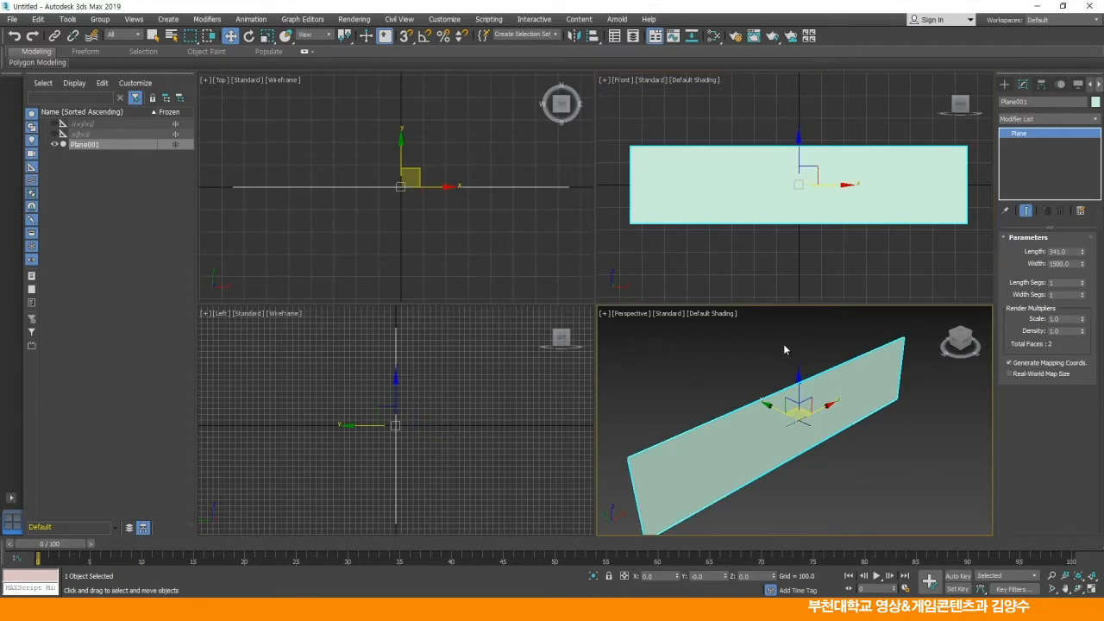
click(542, 240)
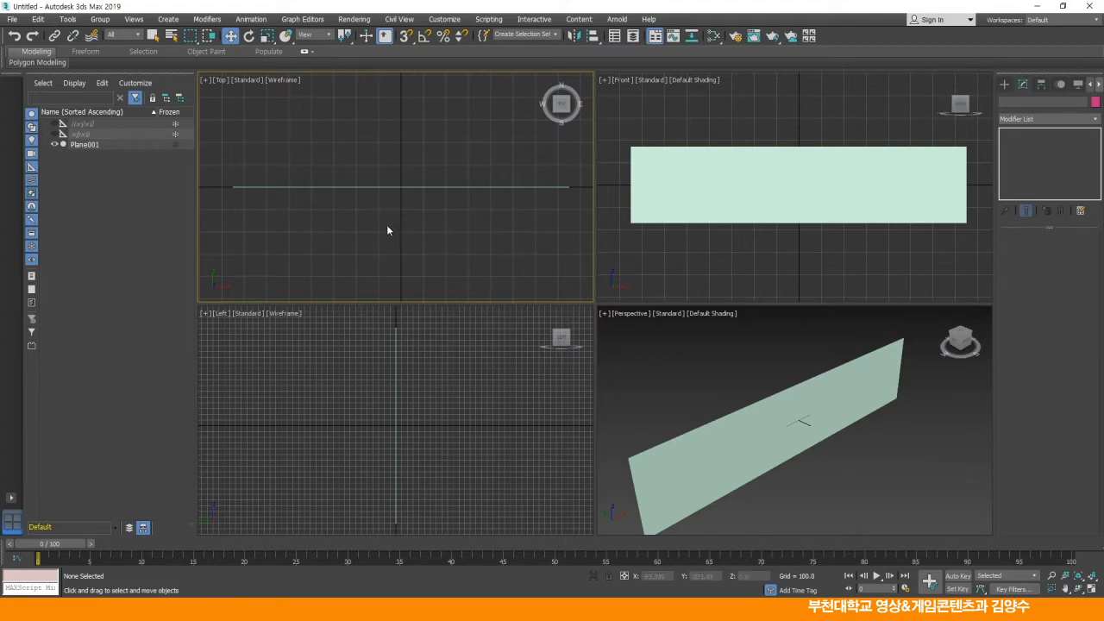
click(656, 114)
click(470, 378)
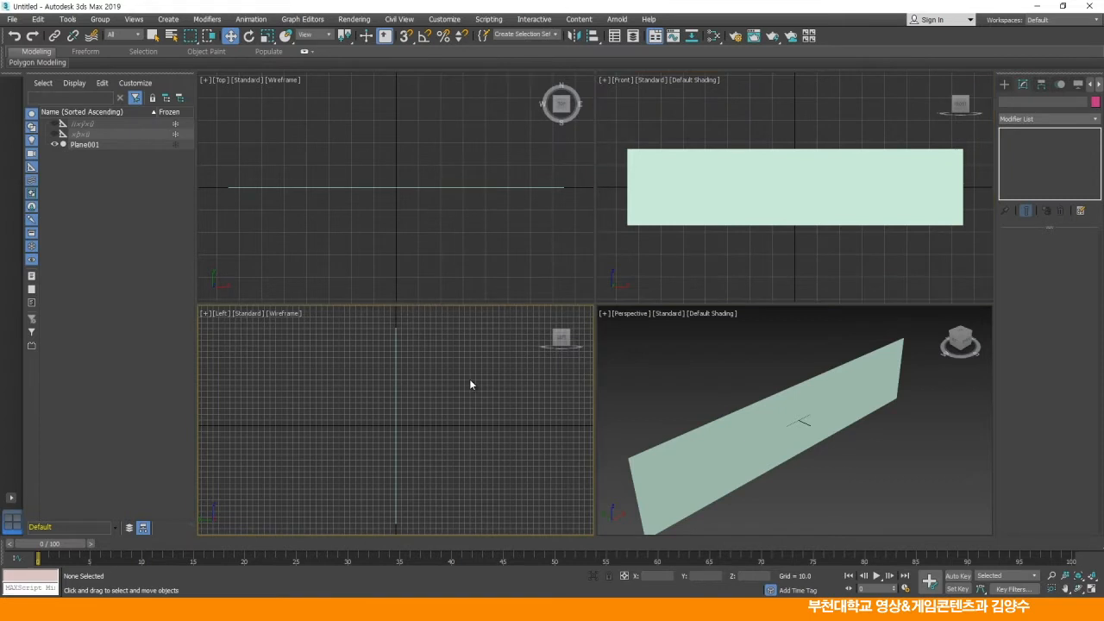
scroll(469, 379, up, 2)
click(656, 378)
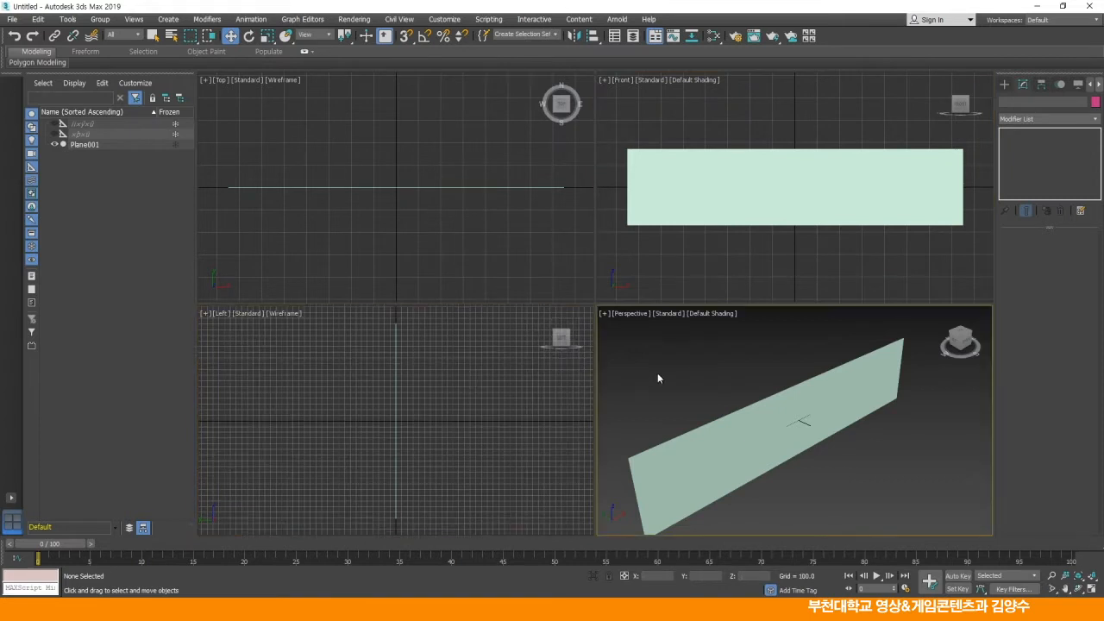
key(z)
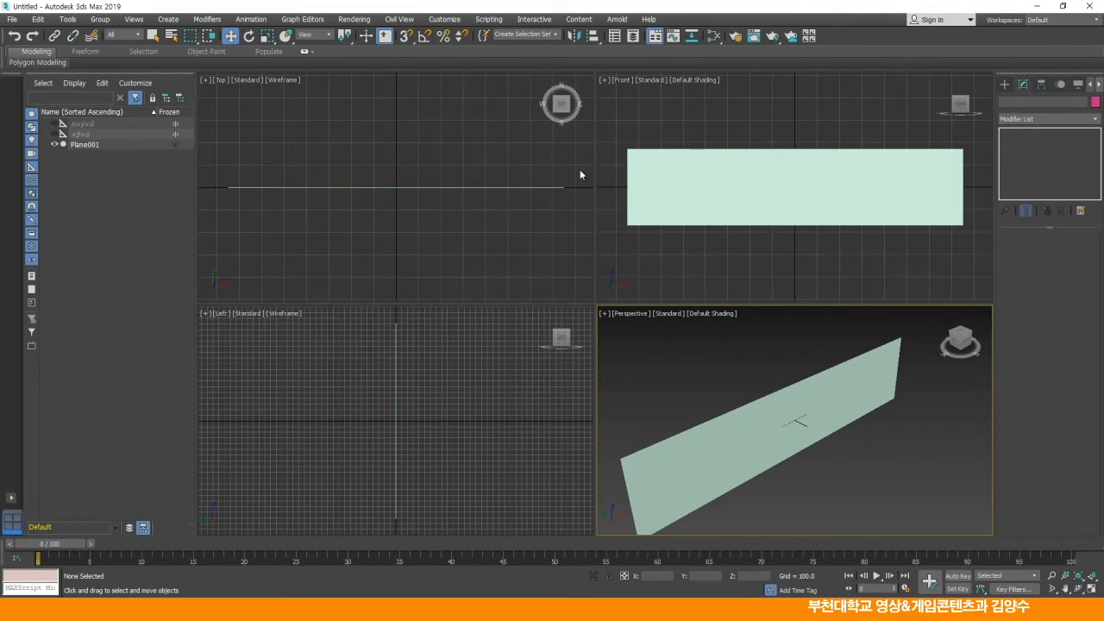
Rename the plane as bg and leave it deselected
click(747, 201)
click(786, 253)
click(779, 193)
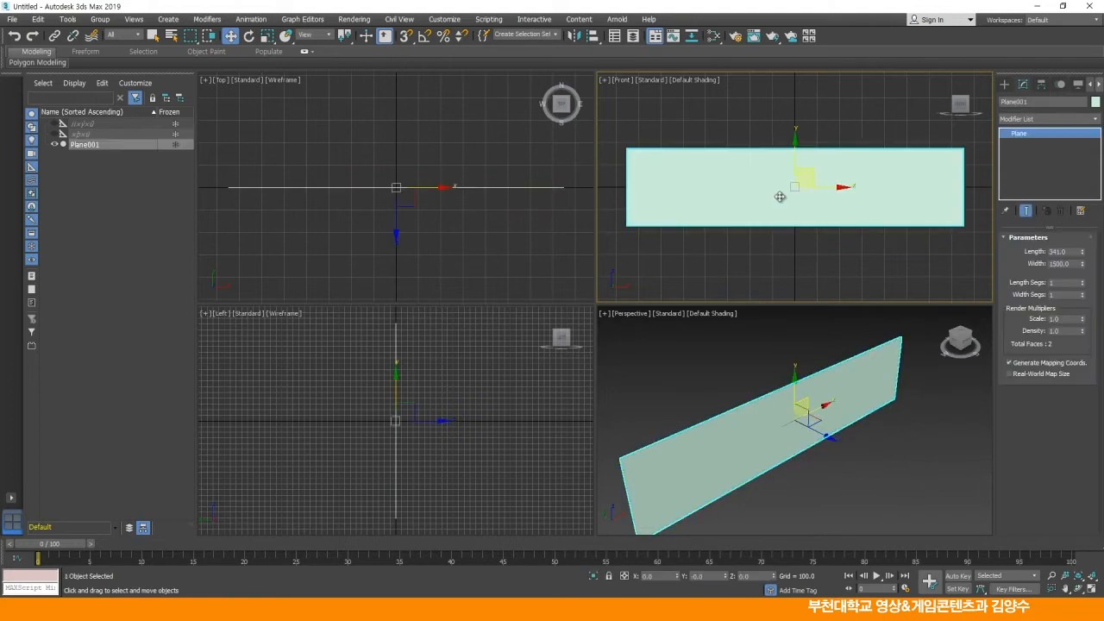
click(1035, 103)
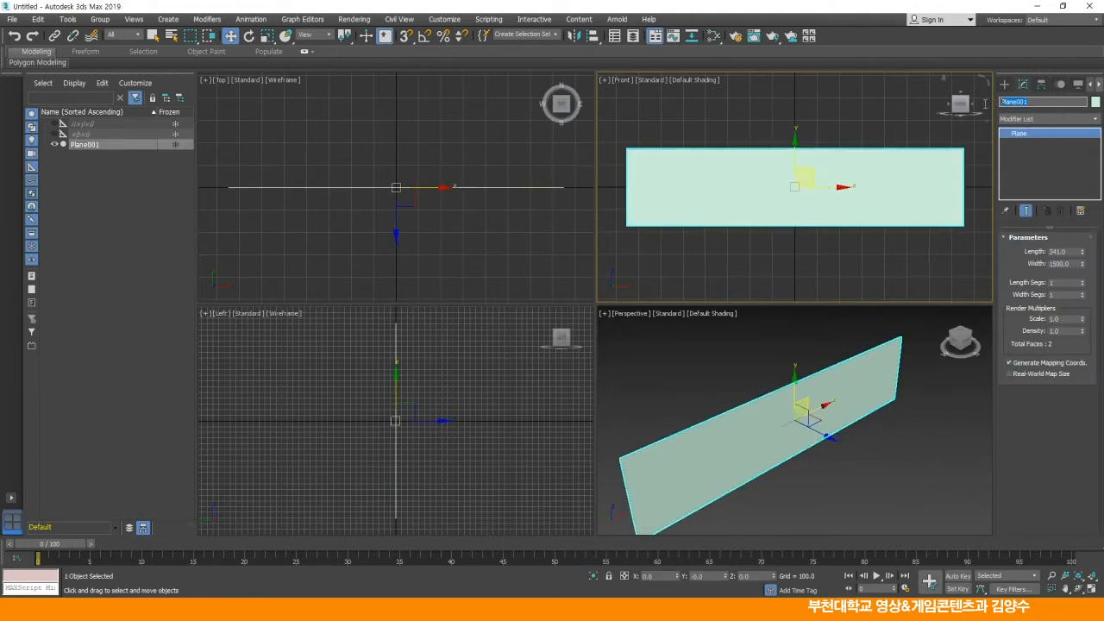
text(Bi)
key(Return)
click(726, 138)
click(774, 183)
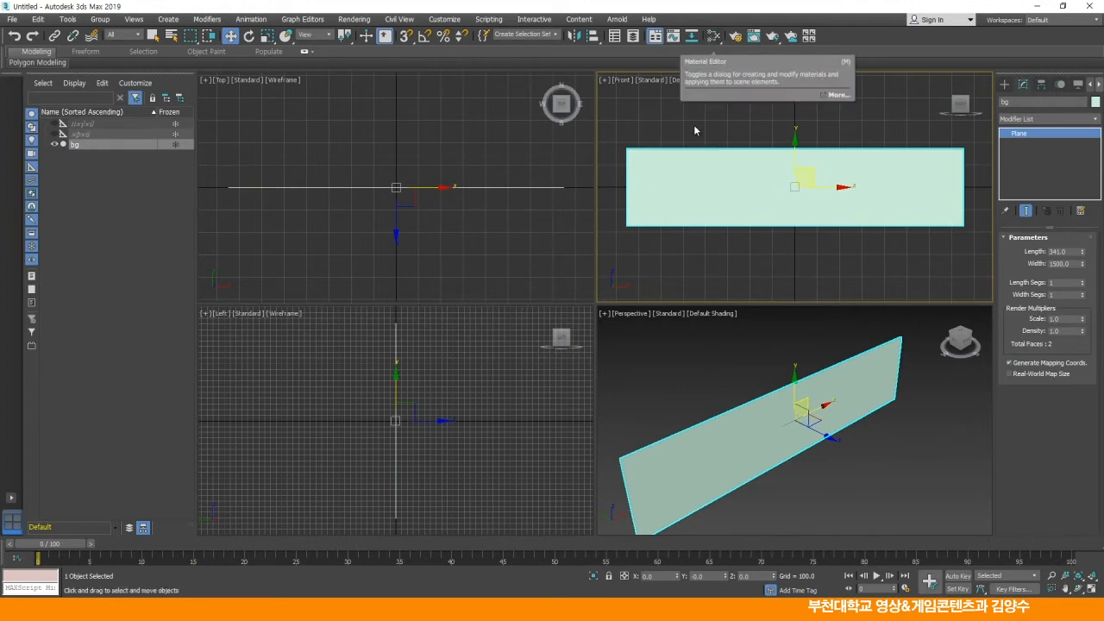
click(666, 125)
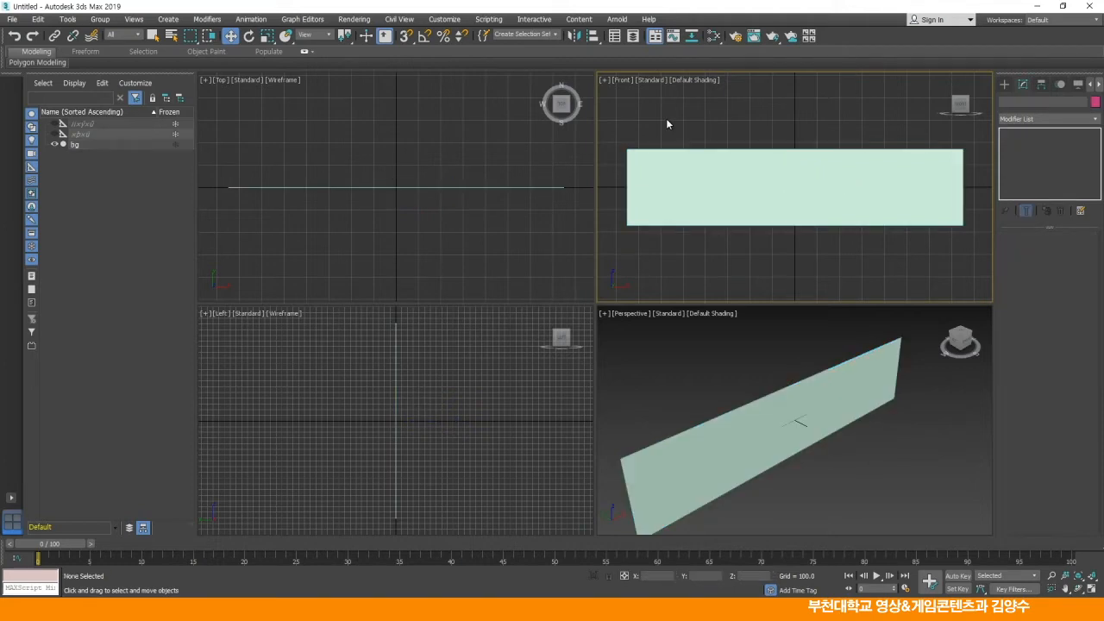
Open the Slate Material Editor and reposition its window beside the Front viewport's plane
key(m)
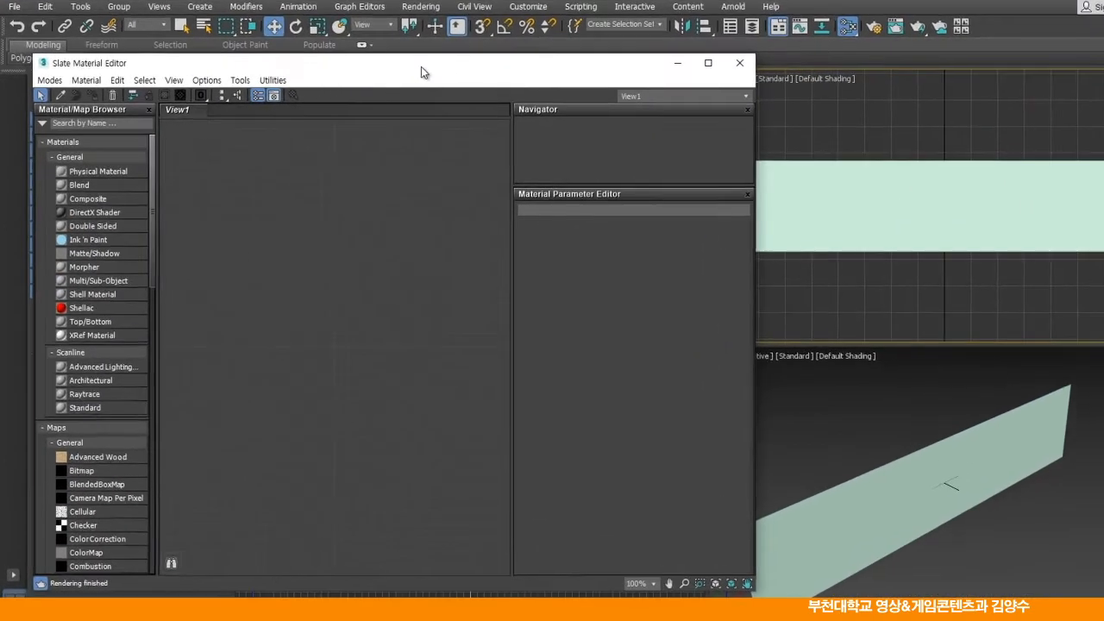
drag(354, 70, 370, 93)
drag(440, 95, 440, 94)
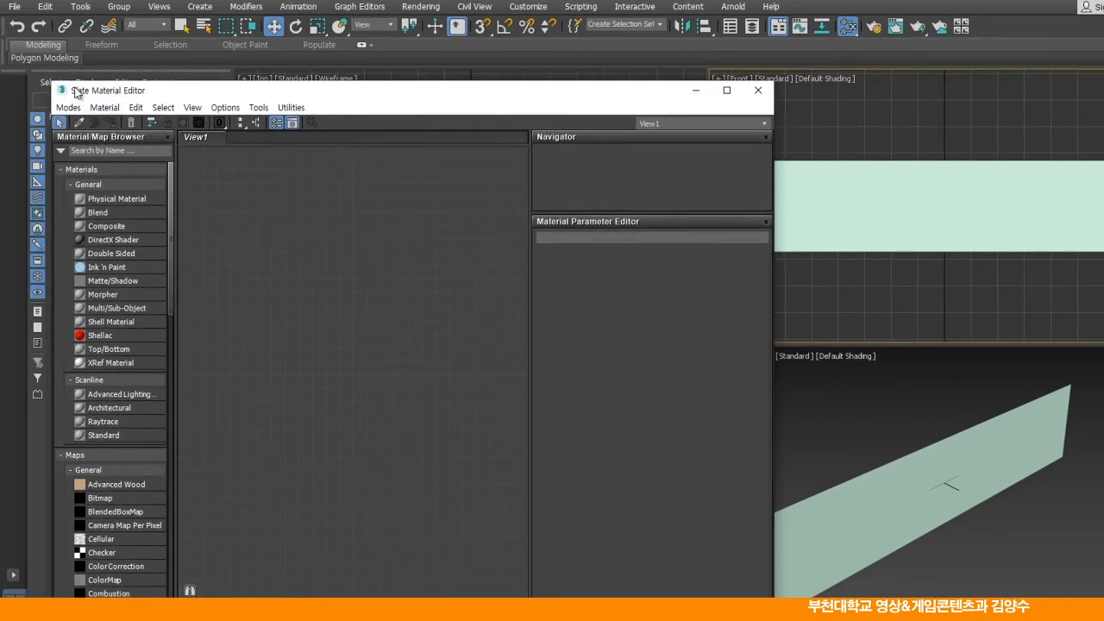
Switch the material editor to Compact mode and return it to Slate mode
click(69, 108)
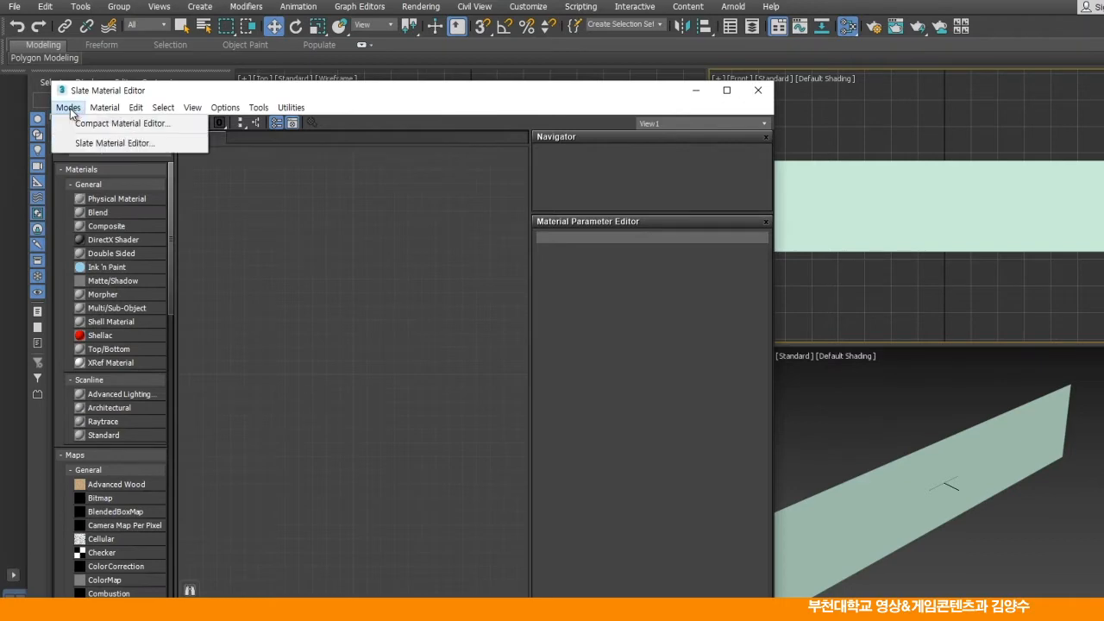
click(96, 124)
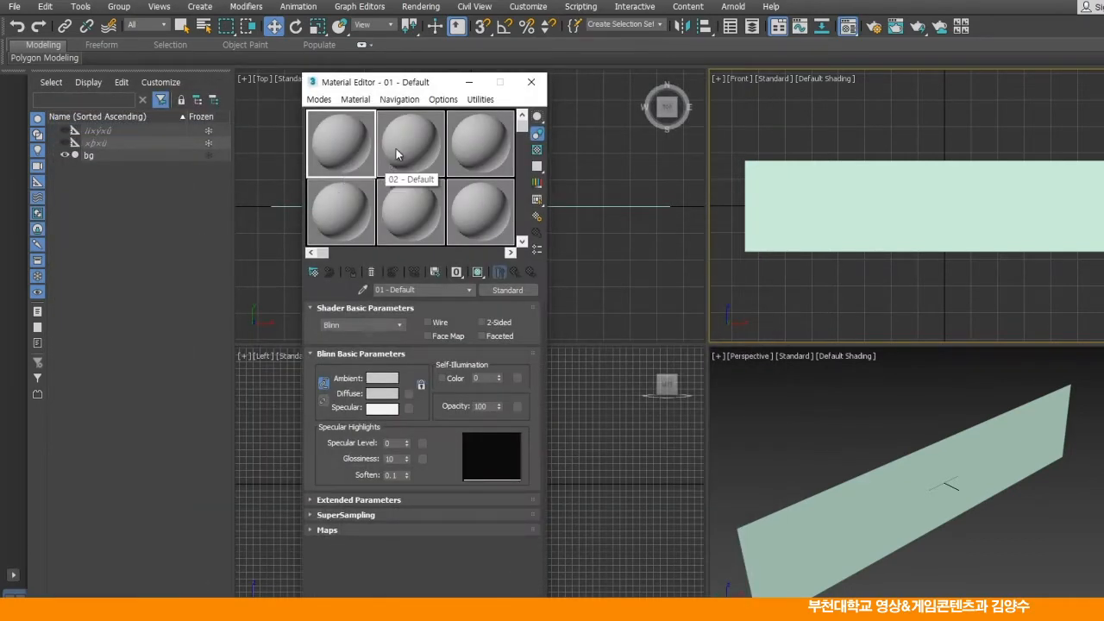
click(325, 102)
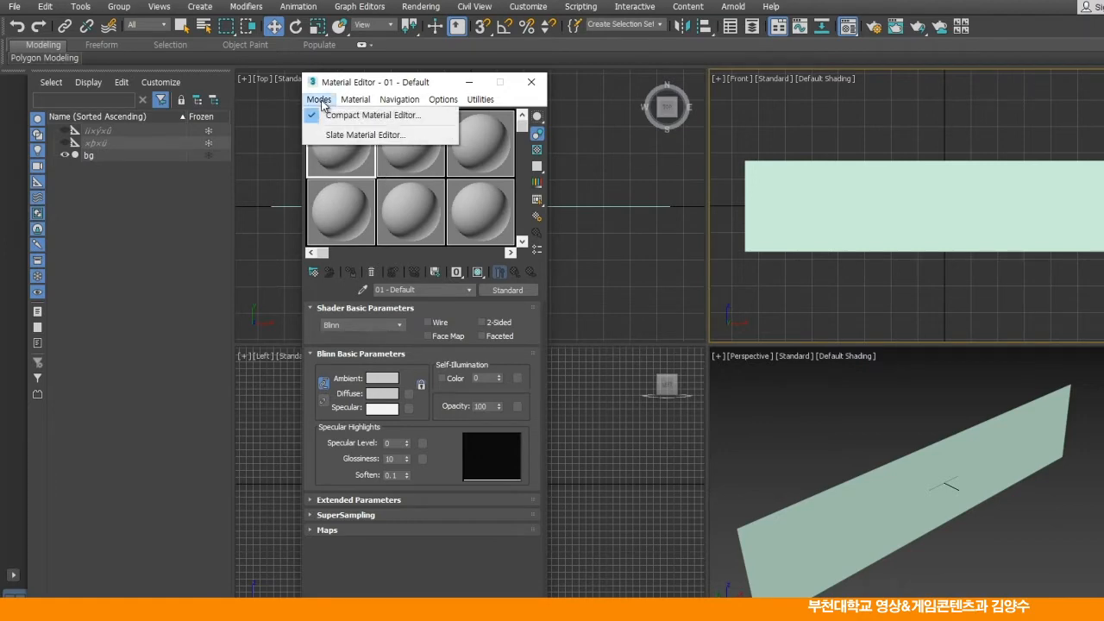
click(343, 135)
drag(382, 97, 344, 92)
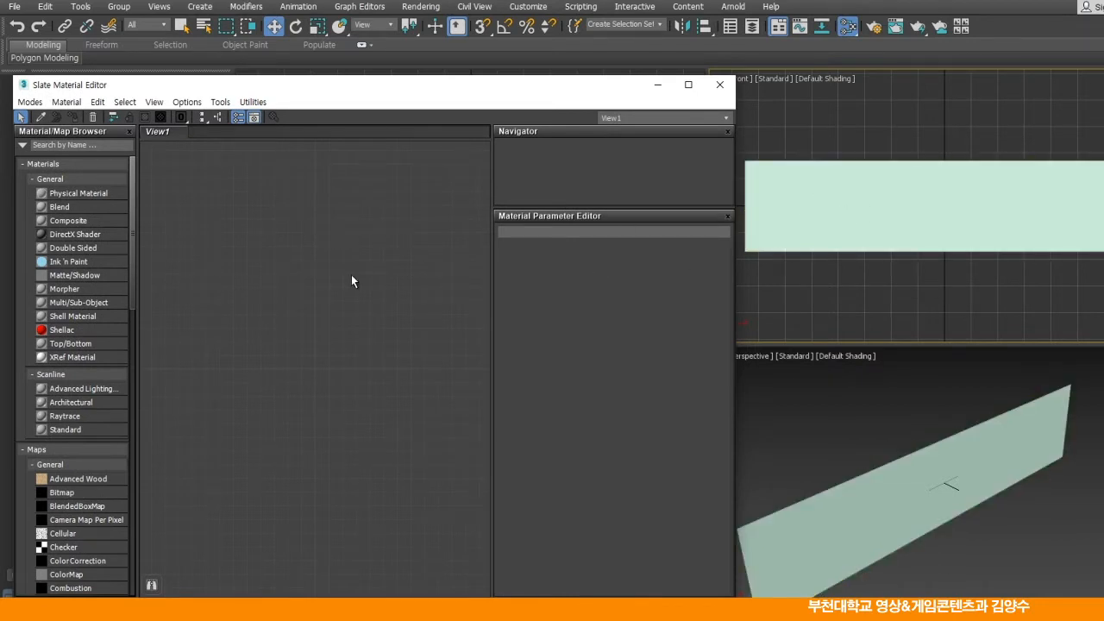
Add a Scanline Standard material node to View1 and place it in the middle of the view
right_click(320, 234)
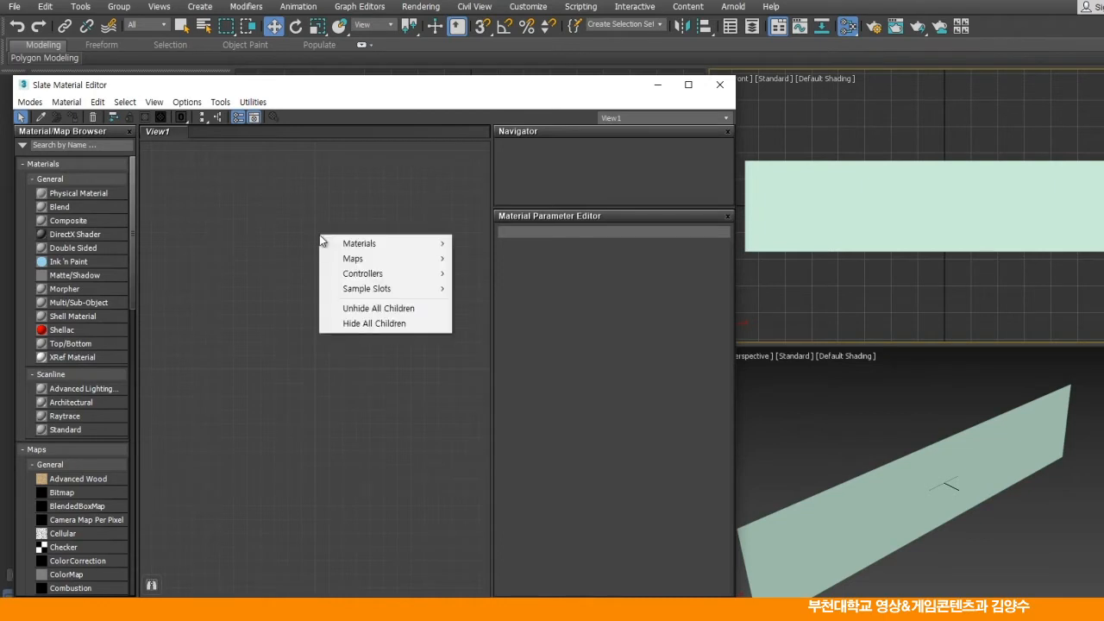
mouse_move(360, 246)
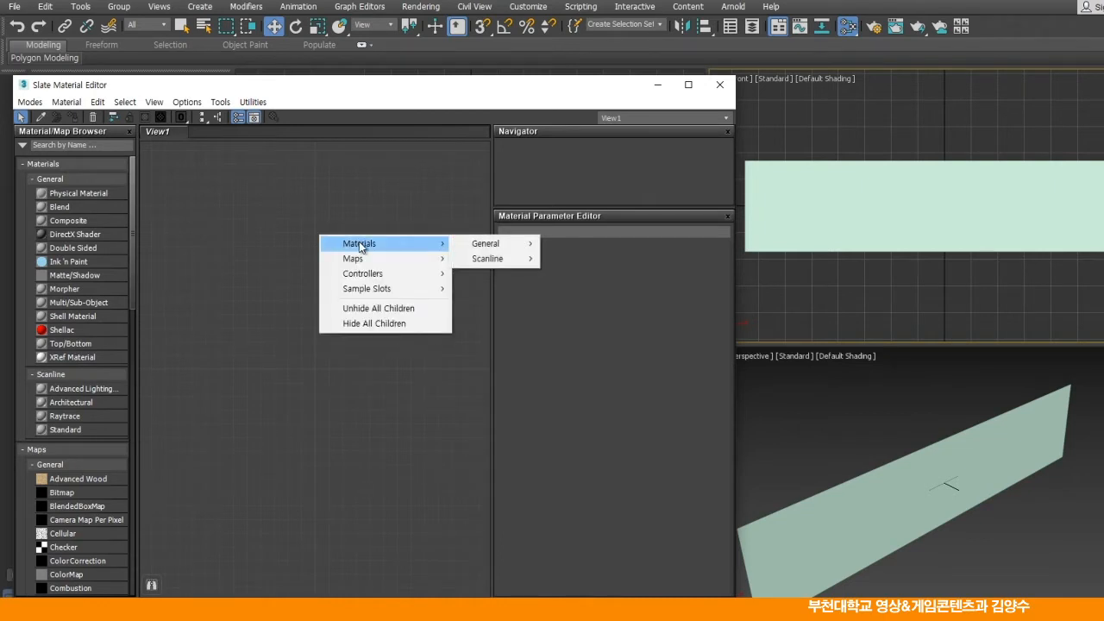
mouse_move(491, 264)
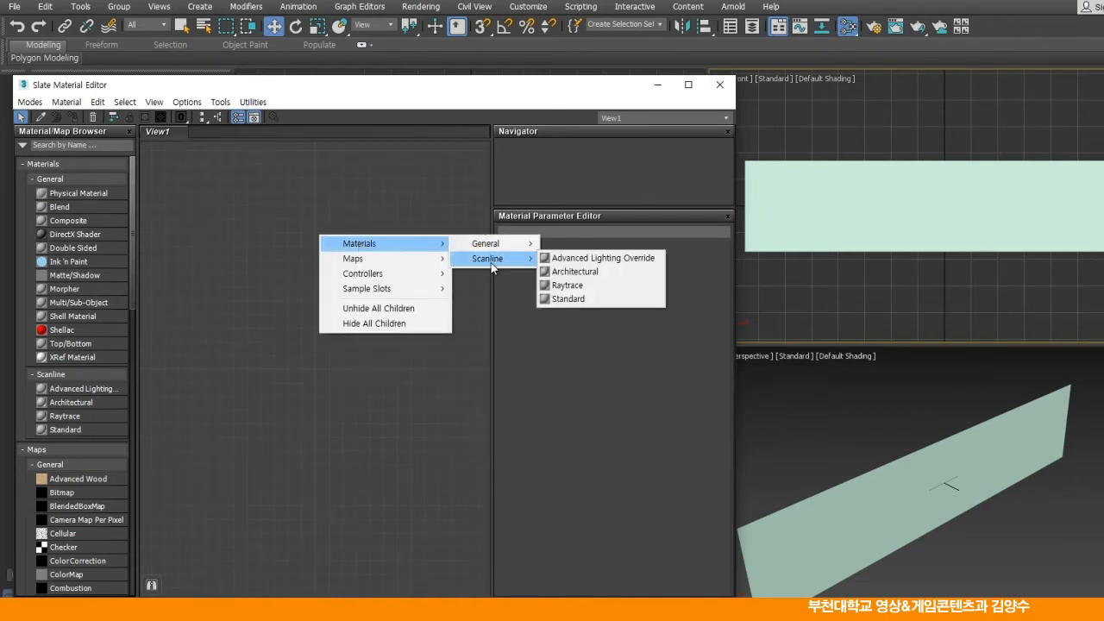
click(571, 304)
click(326, 245)
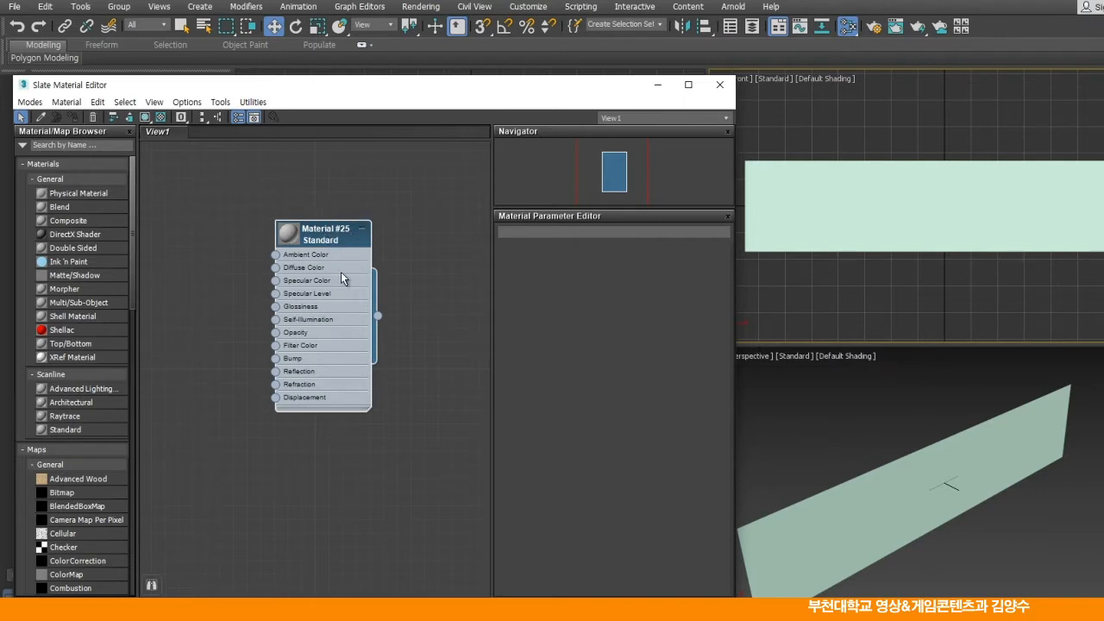
scroll(330, 292, up, 3)
scroll(333, 297, up, 3)
scroll(339, 302, up, 1)
drag(335, 205, 356, 266)
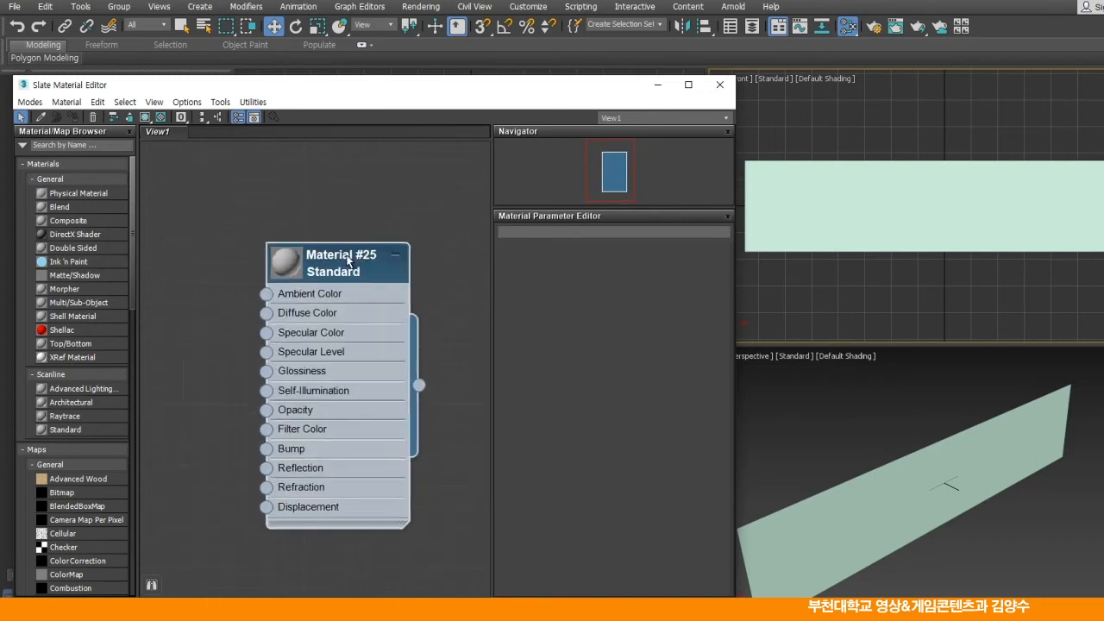
Assign the new Standard material to the bg plane
click(312, 218)
click(335, 265)
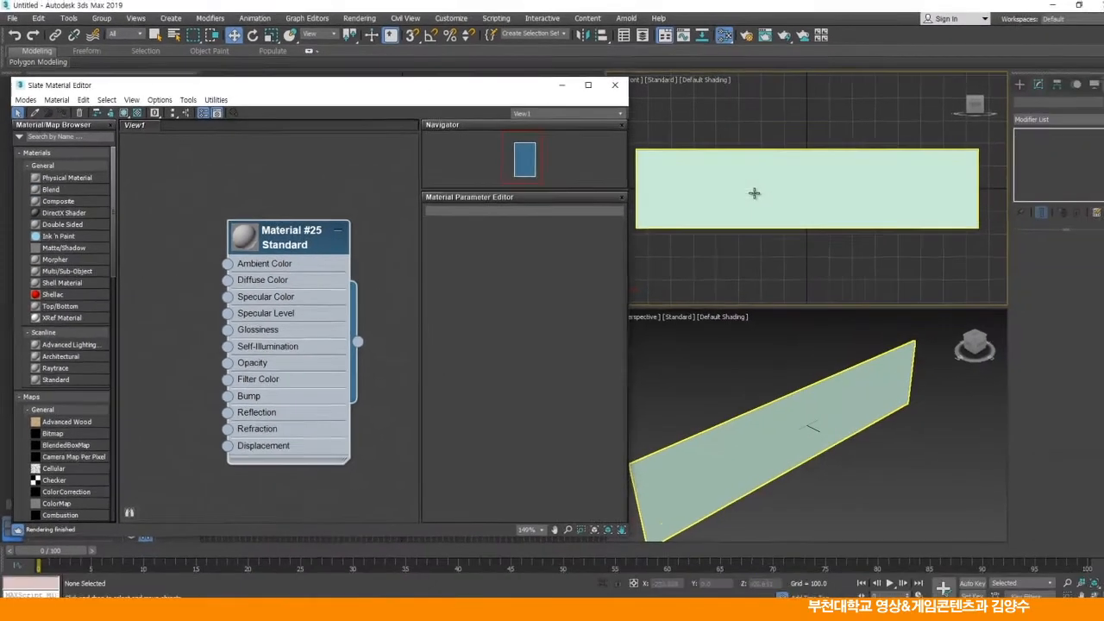
click(748, 186)
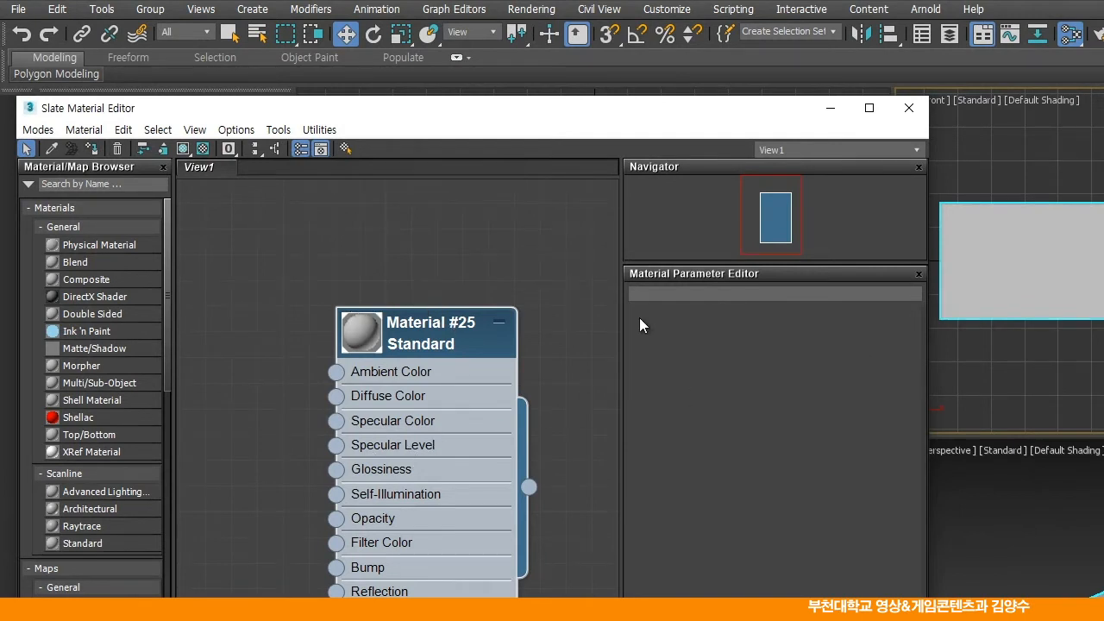
Connect a Bitmap map using cup-kimys_1500-341(edit).jpg to the Standard material's Diffuse Color input
drag(436, 334, 488, 256)
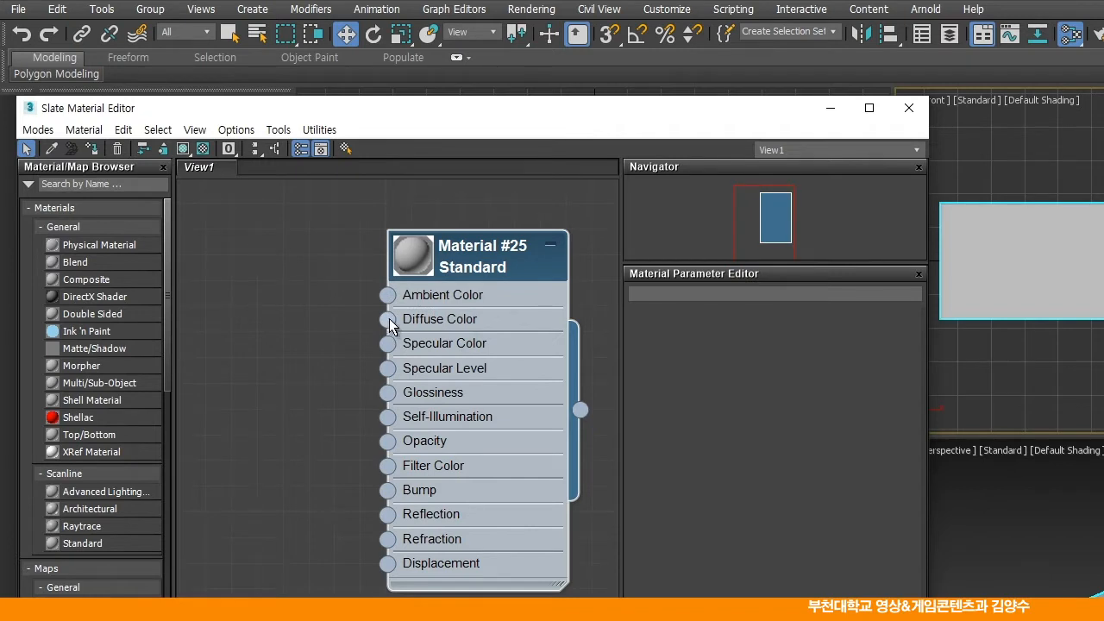
drag(257, 348, 258, 317)
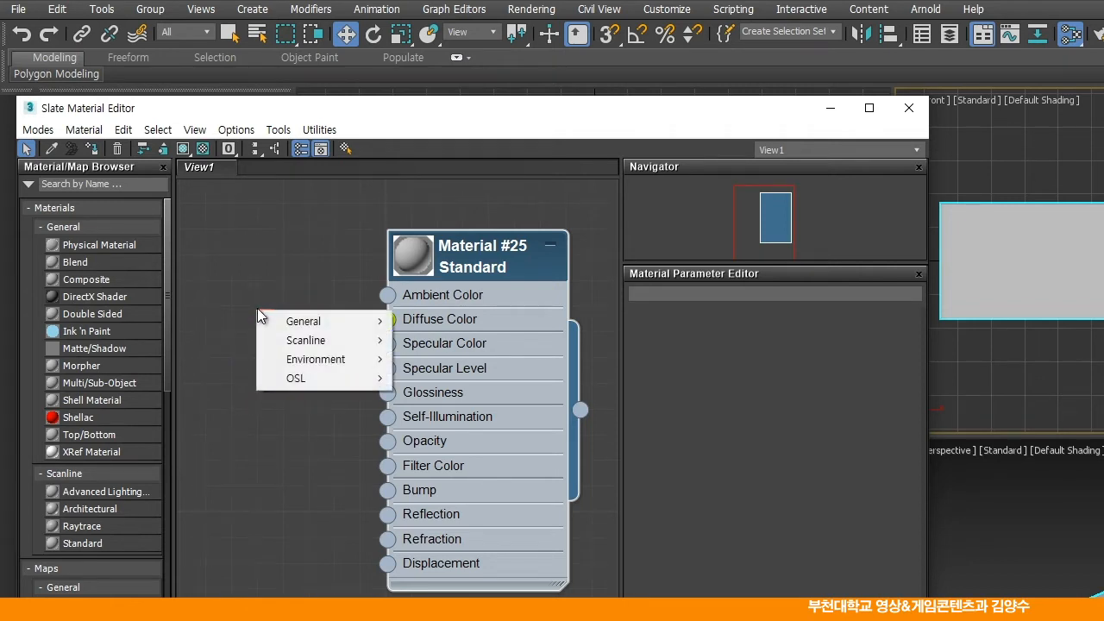
mouse_move(297, 324)
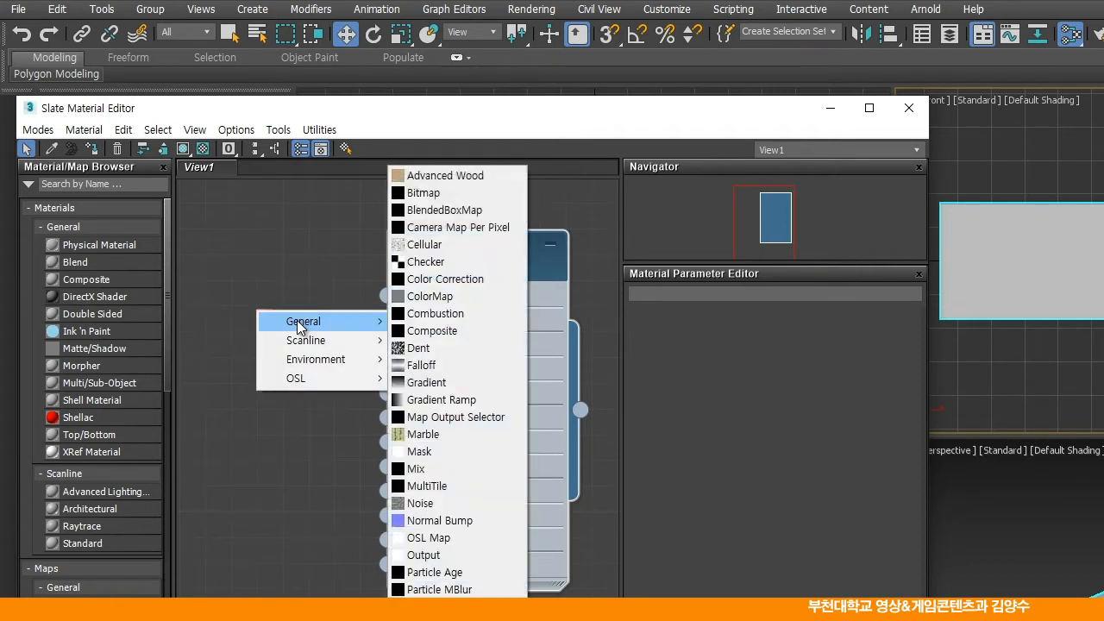
click(430, 199)
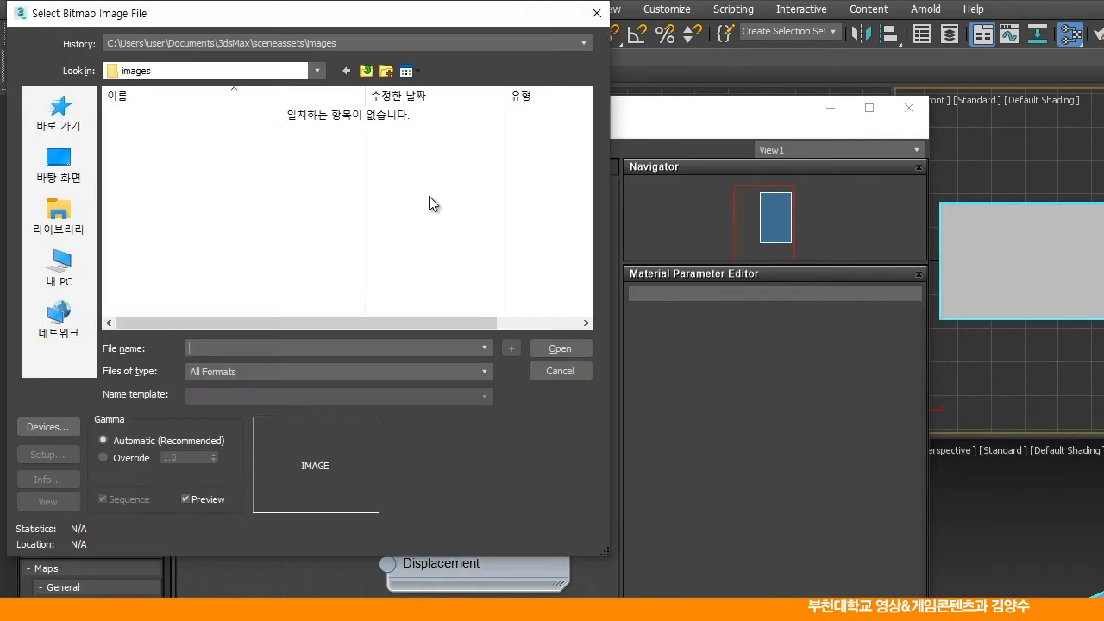
click(318, 72)
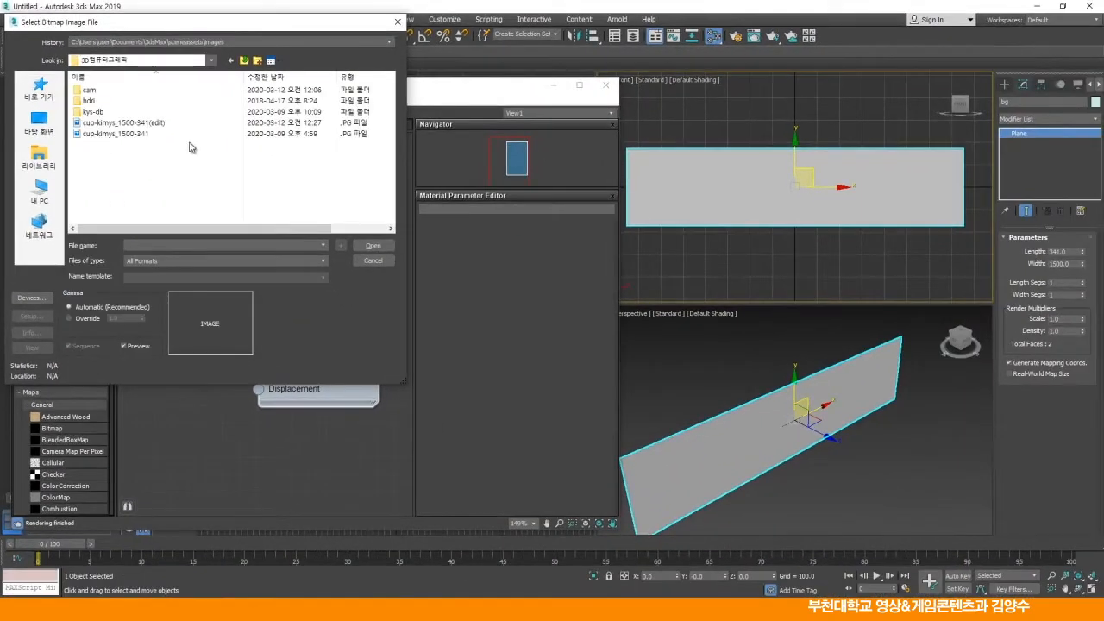
click(126, 128)
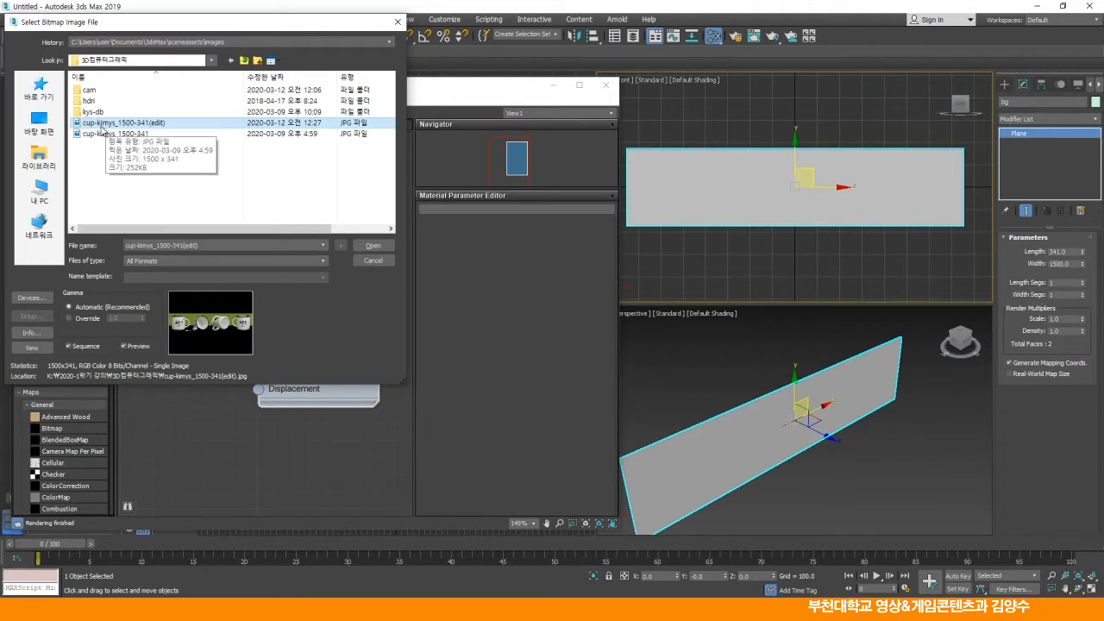
click(370, 246)
Enlarge the Bitmap node's preview and space it apart from the Standard material node so the link is clear
drag(142, 232, 176, 232)
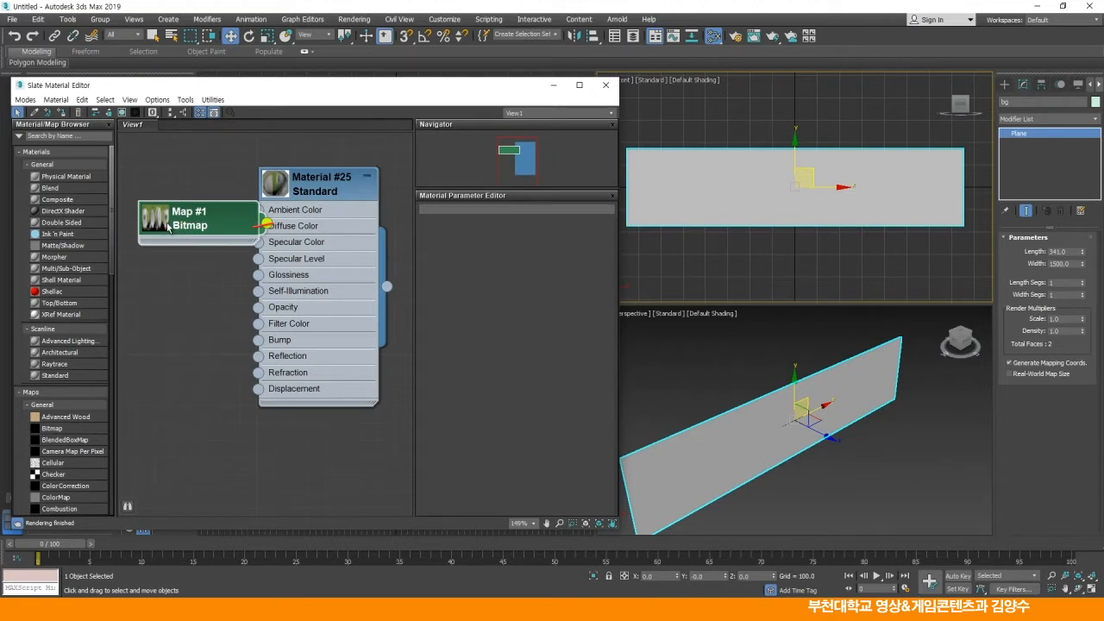
double_click(166, 219)
drag(215, 225, 195, 205)
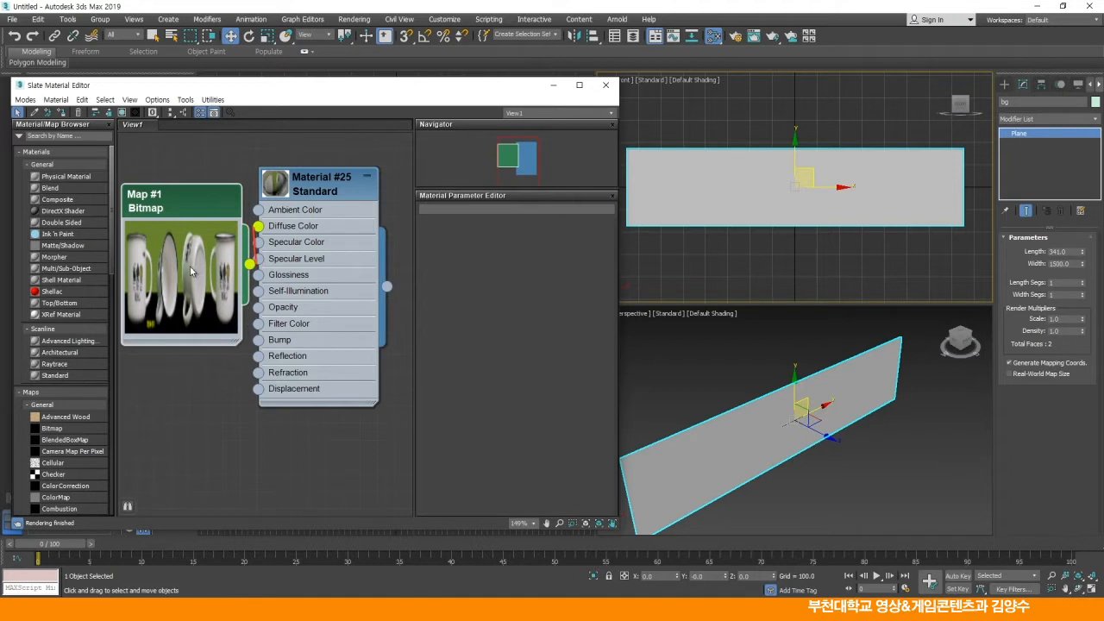
drag(296, 196, 331, 197)
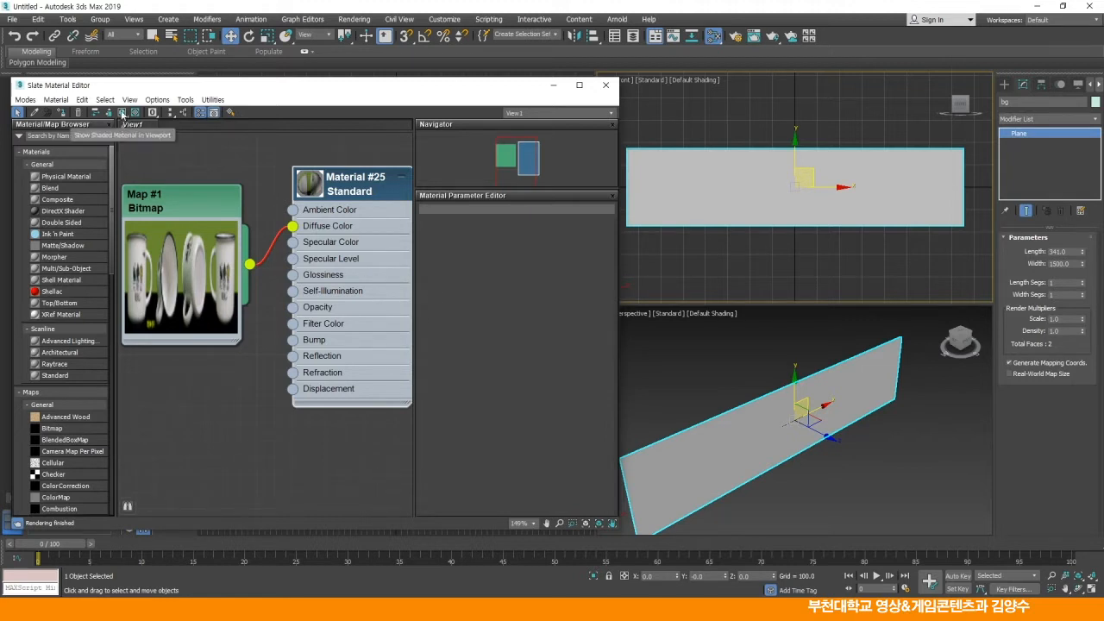
Show the shaded material in the viewports, then enlarge the Standard material node's preview and place it beside the Bitmap node
click(122, 113)
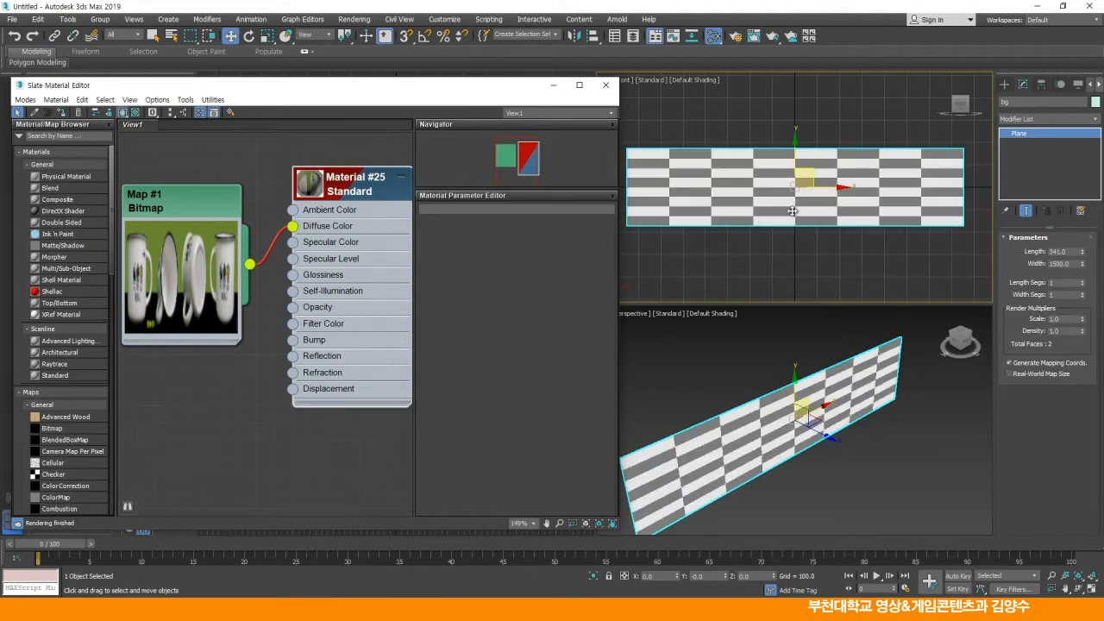
drag(386, 188, 386, 173)
scroll(331, 214, down, 2)
drag(230, 203, 197, 244)
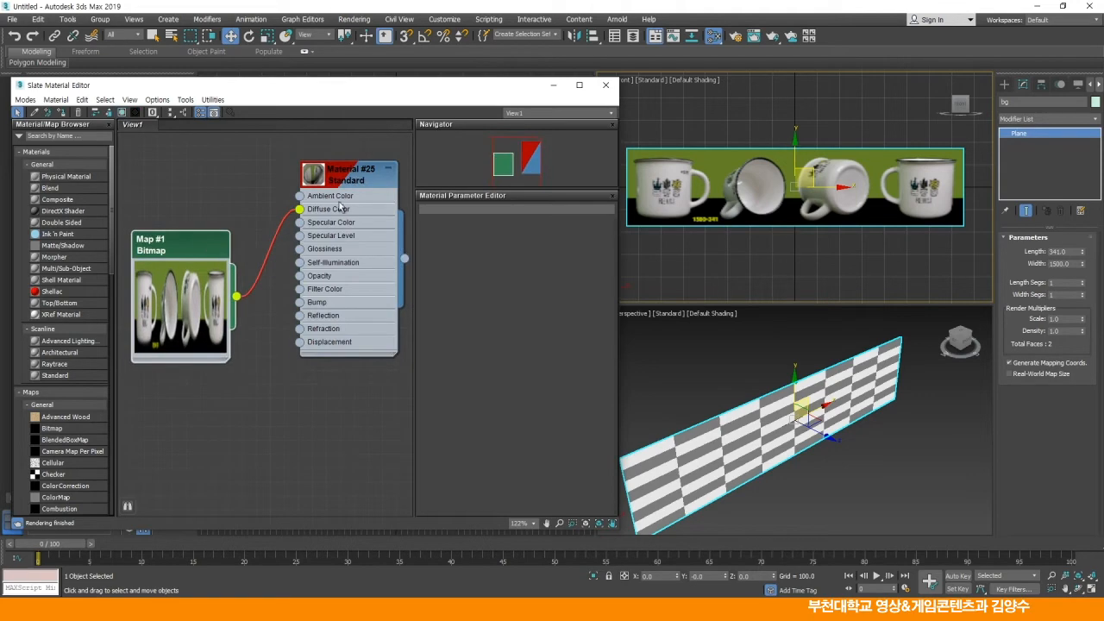
drag(361, 179, 330, 190)
double_click(298, 188)
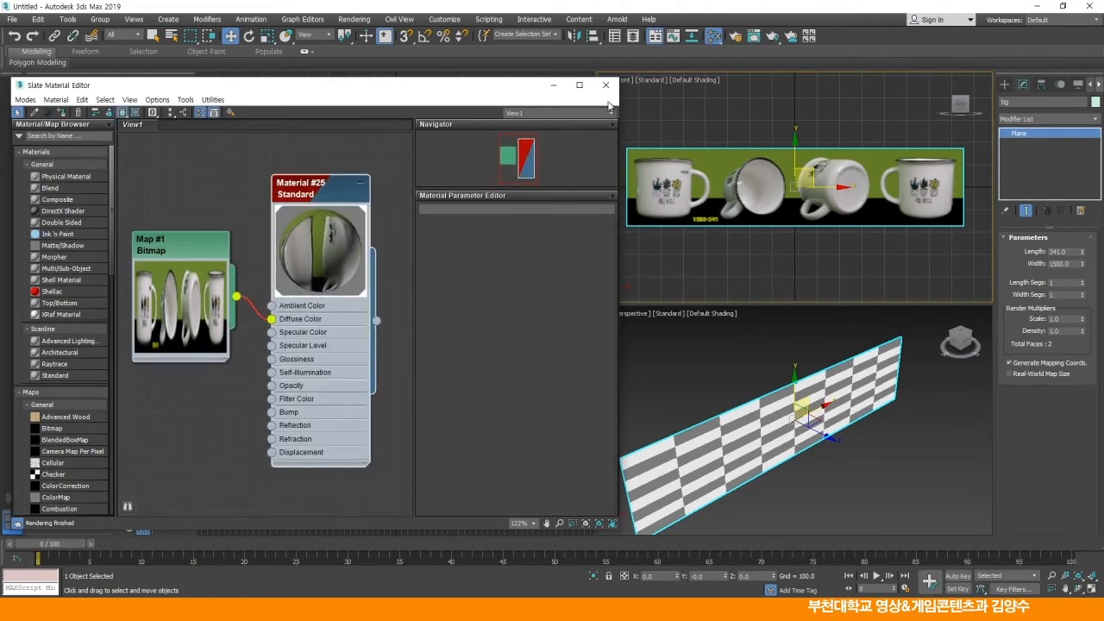
Close the Slate Material Editor, deselect the bg plane and make the Top viewport active
click(606, 85)
click(686, 232)
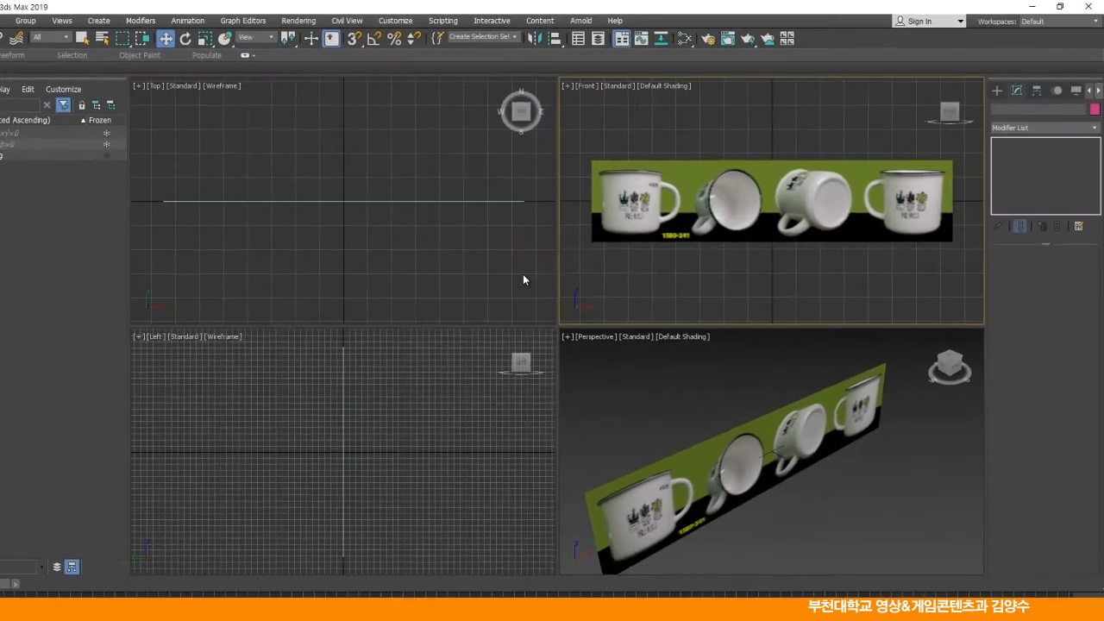
click(483, 269)
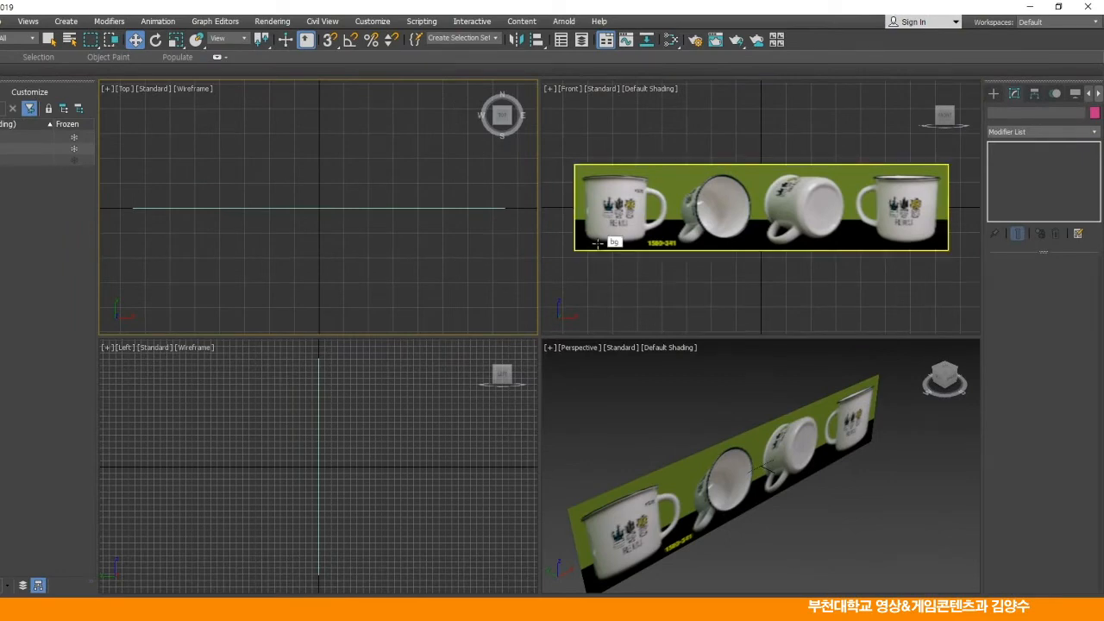
Create a cylinder in the Top viewport in front of the bg plane, about 169 in radius and 177 high
click(993, 94)
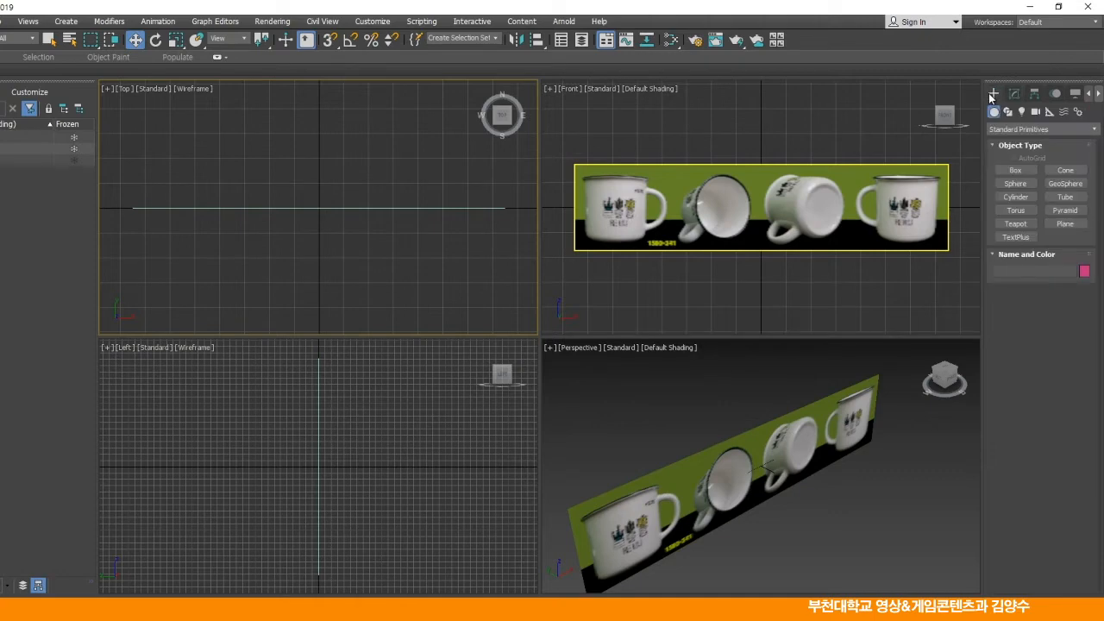
click(1016, 197)
middle_drag(216, 264, 221, 222)
drag(197, 250, 216, 284)
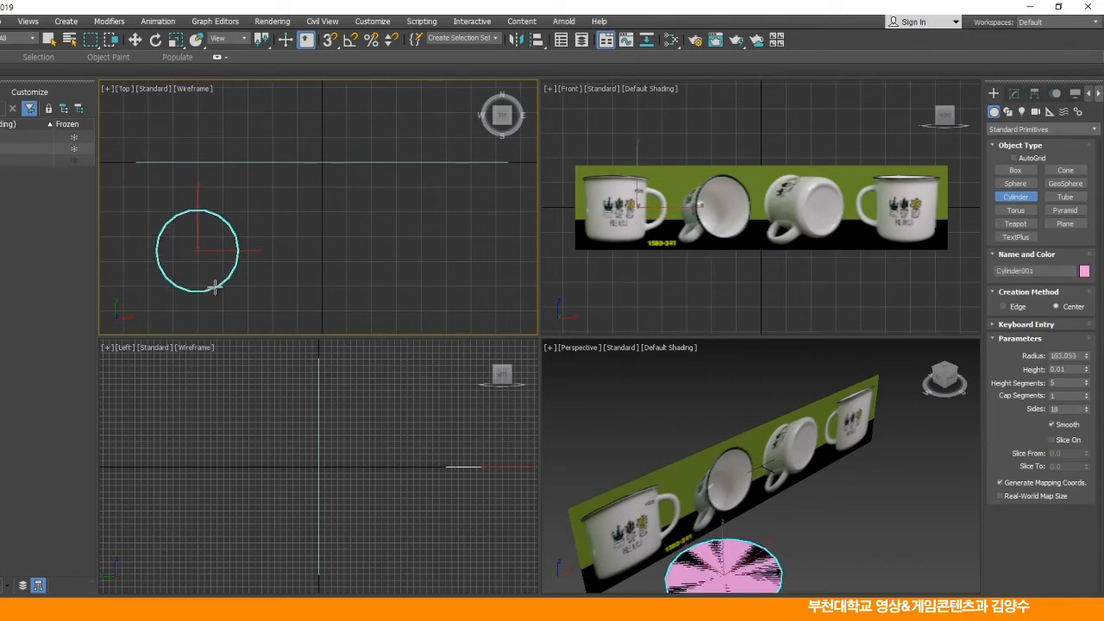
click(215, 247)
Move the cylinder in the Front viewport so its base sits at the bottom of the leftmost mug
click(135, 40)
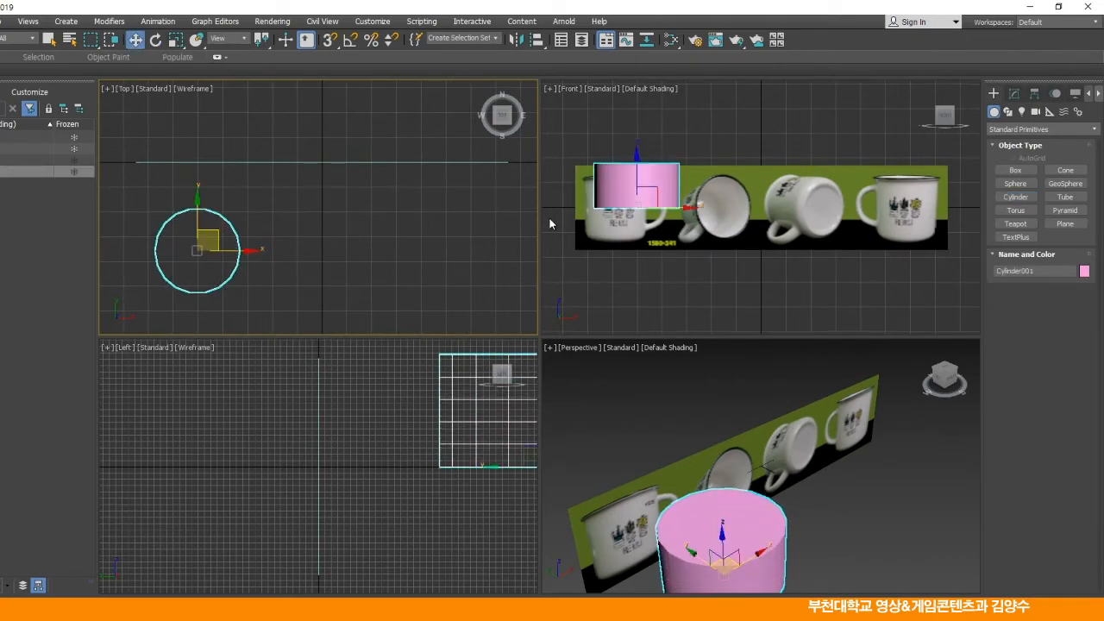
click(651, 225)
drag(671, 176, 652, 209)
scroll(643, 231, up, 8)
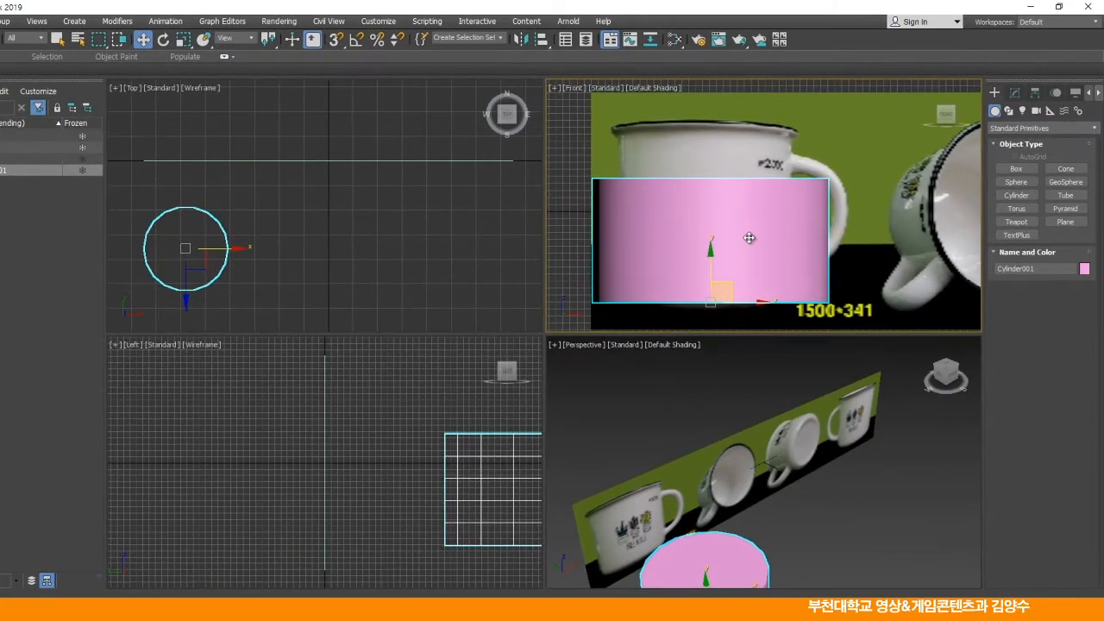
Fit the cylinder to the leftmost mug's body with radius about 122.4 and height about 260.4, nudging it sideways into line
click(1015, 94)
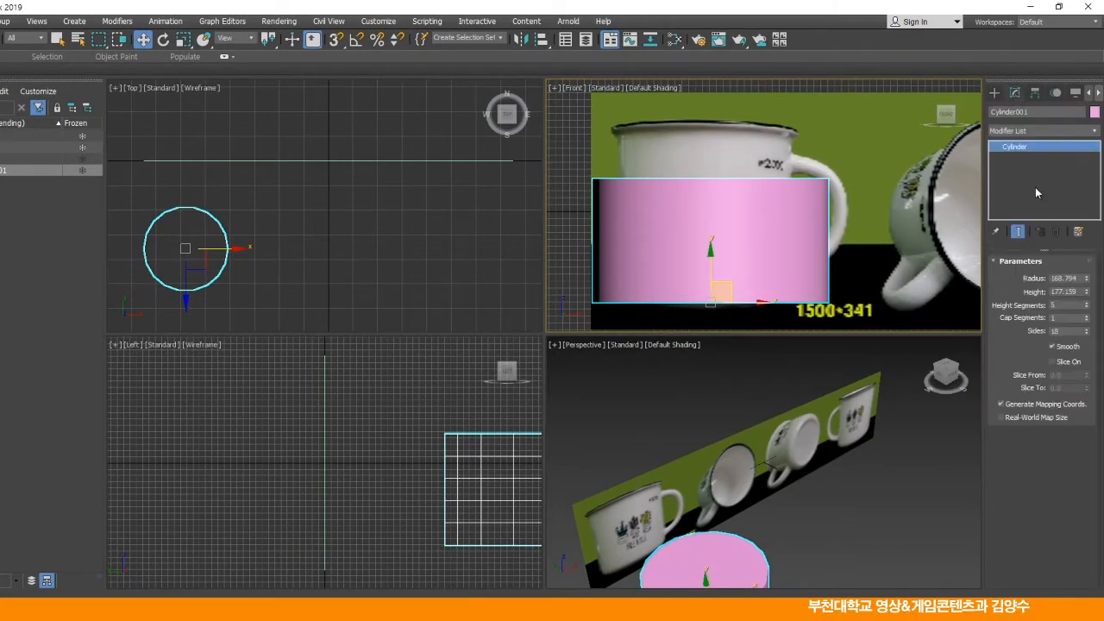
mouse_move(1087, 282)
mouse_down()
mouse_move(1087, 299)
mouse_move(1087, 288)
mouse_up()
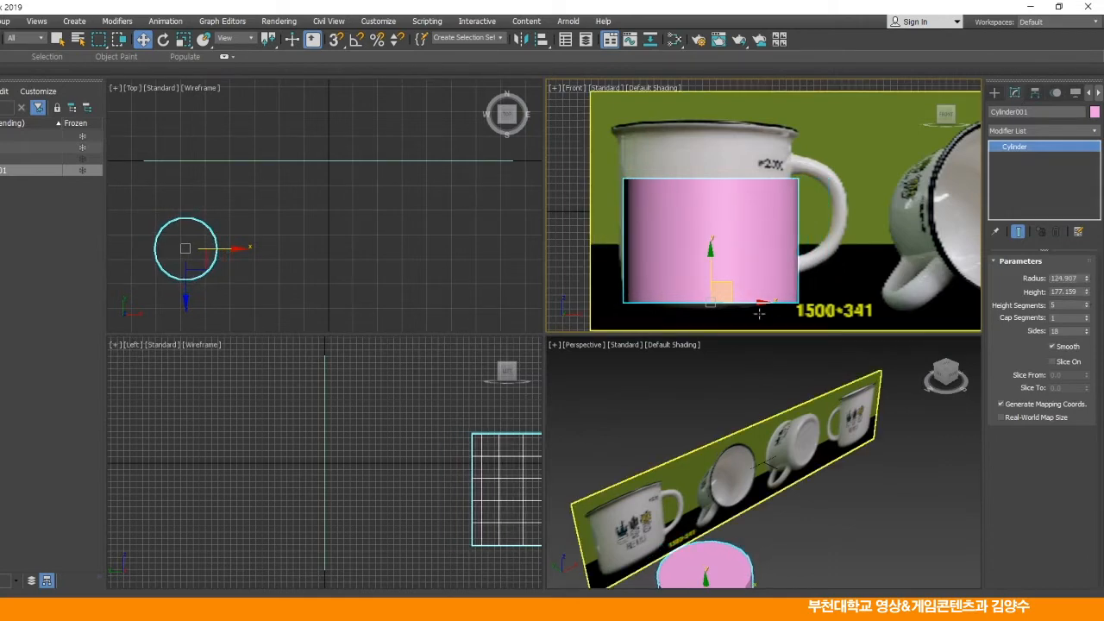
drag(756, 304, 755, 305)
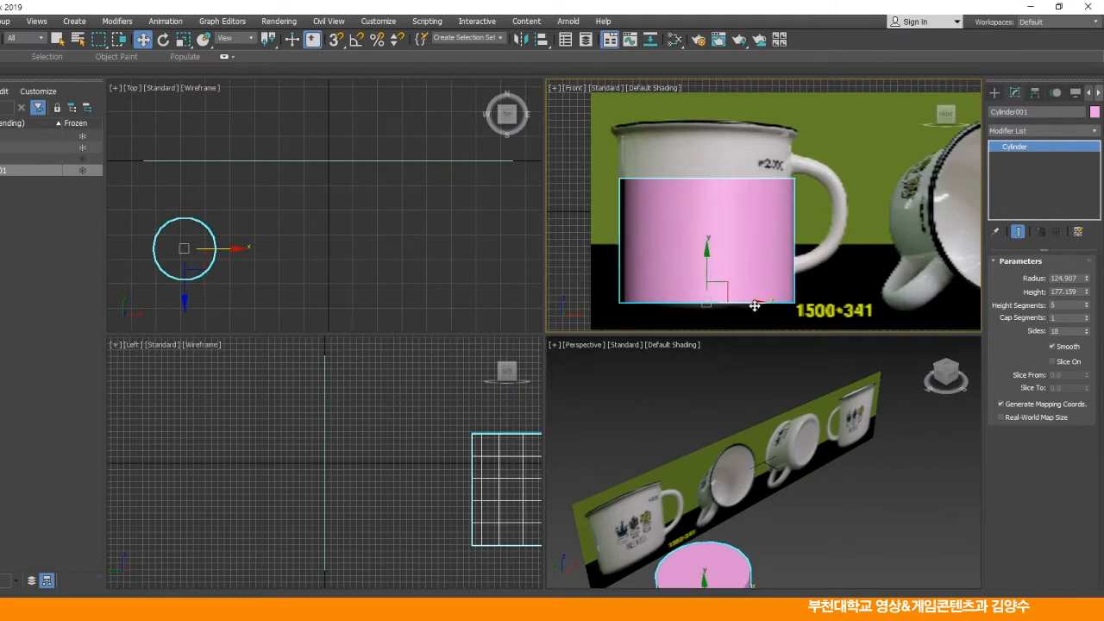
drag(1087, 282, 1086, 259)
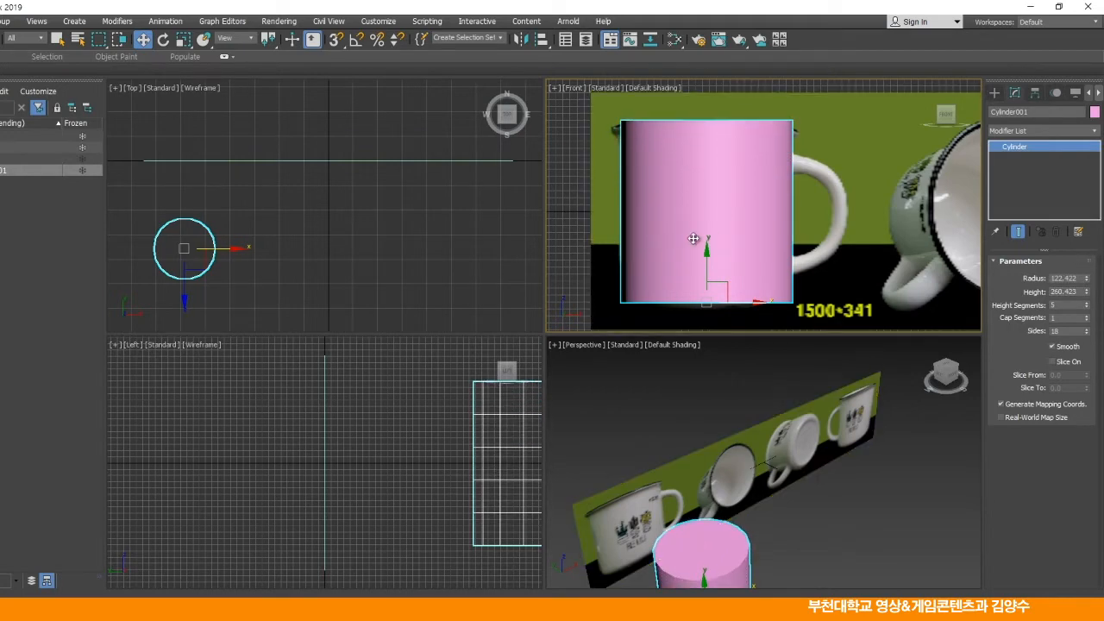
Display the Left viewport with Default Shading and Edged Faces, with its grid hidden
middle_drag(426, 415, 278, 430)
scroll(321, 402, down, 4)
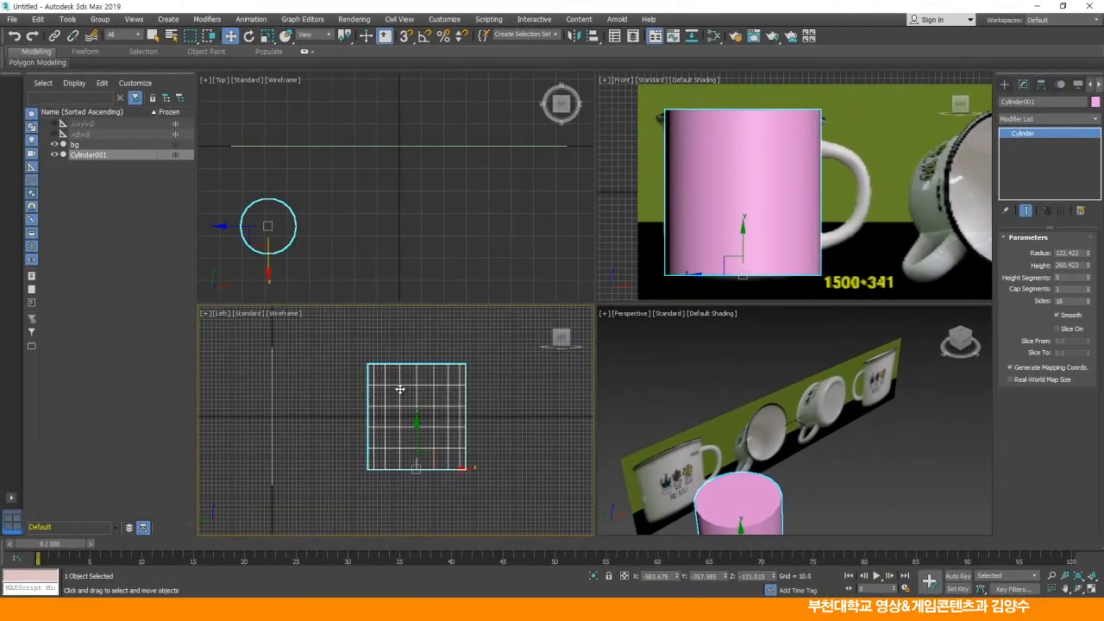
key(F3)
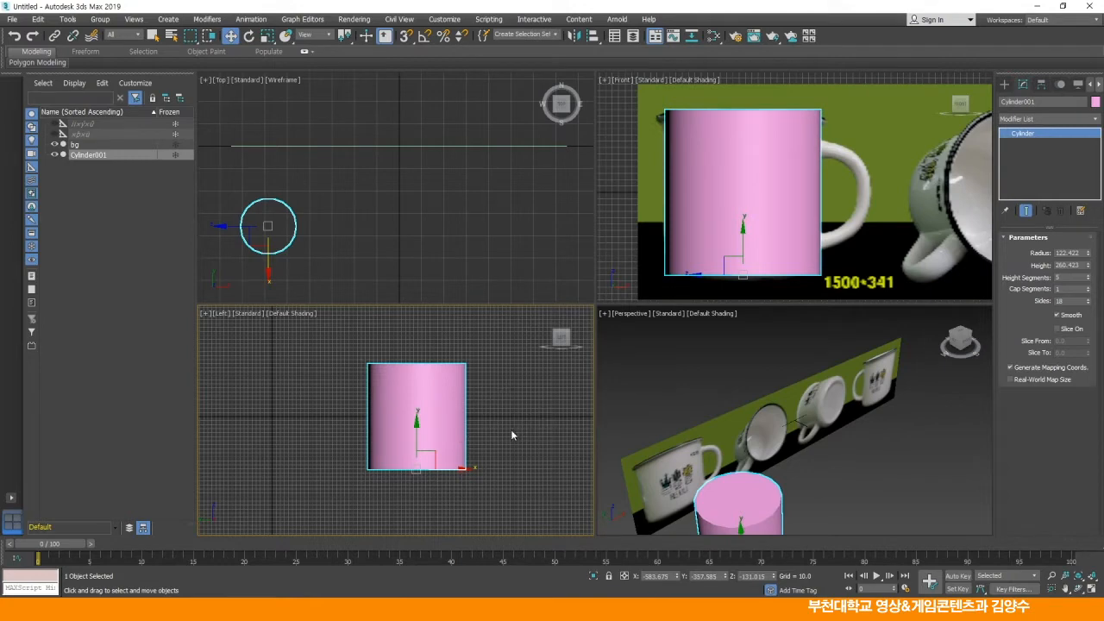
key(g)
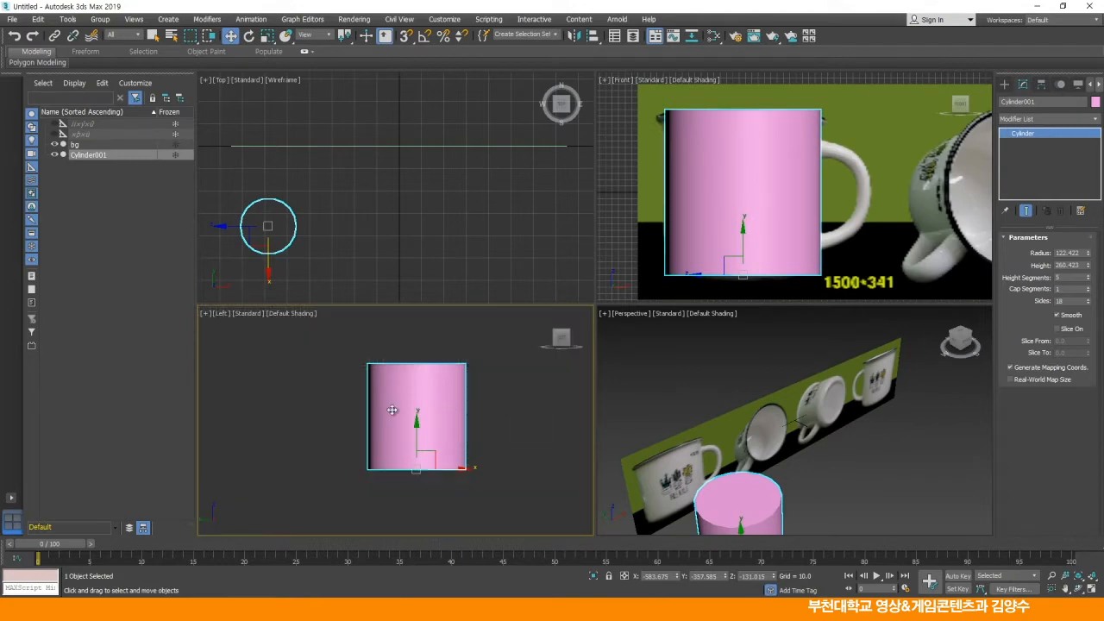
key(F4)
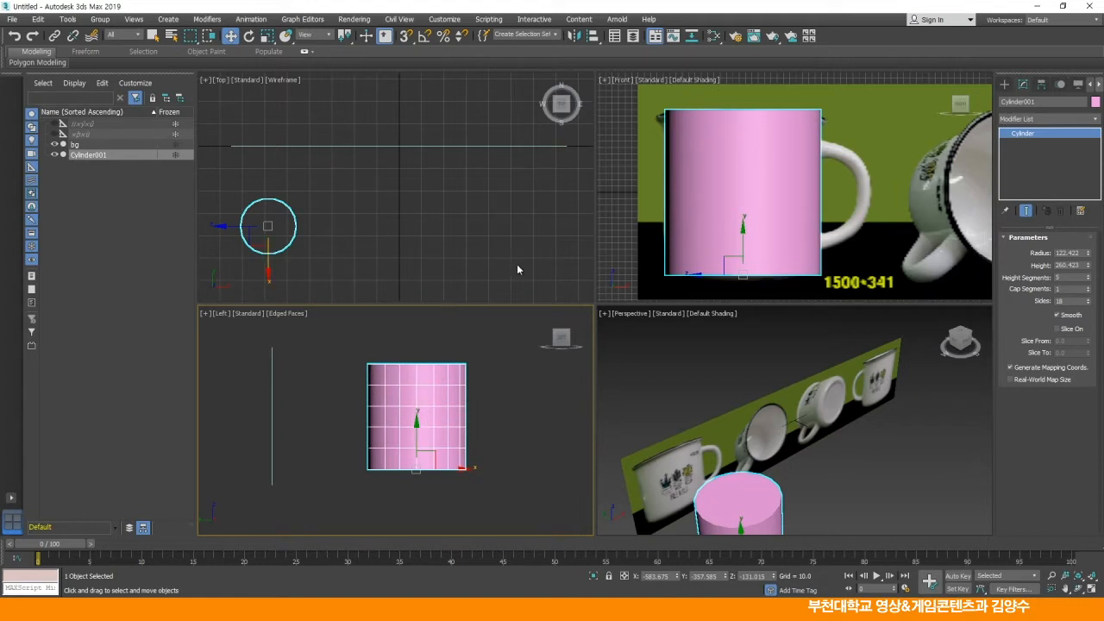
Hide the Front viewport's grid and turn on Edged Faces in both the Front and Perspective viewports
right_click(610, 182)
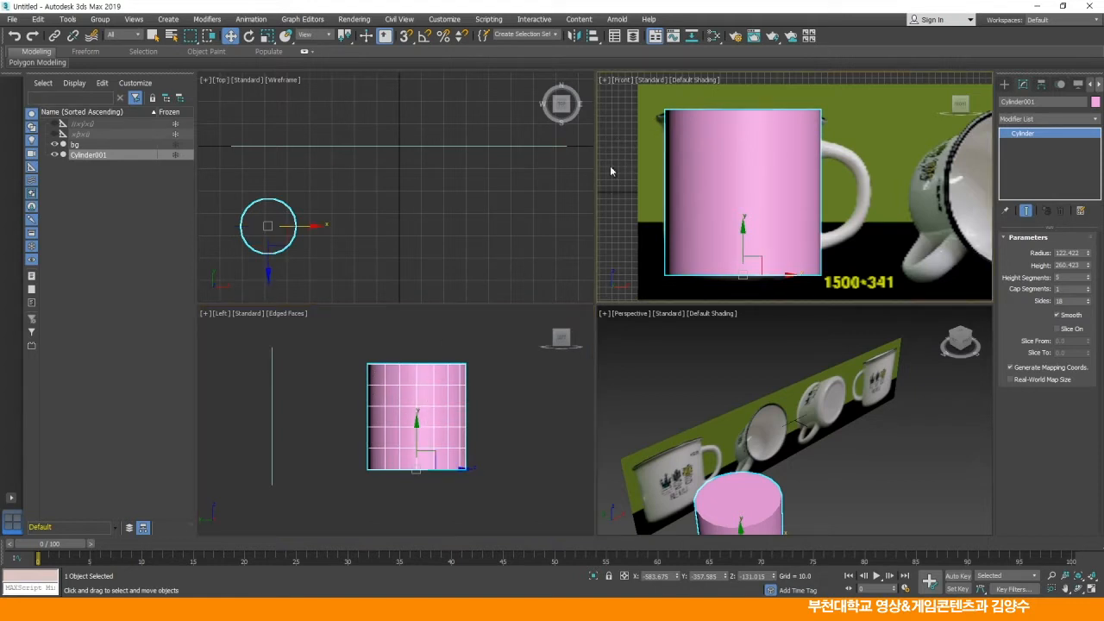
key(g)
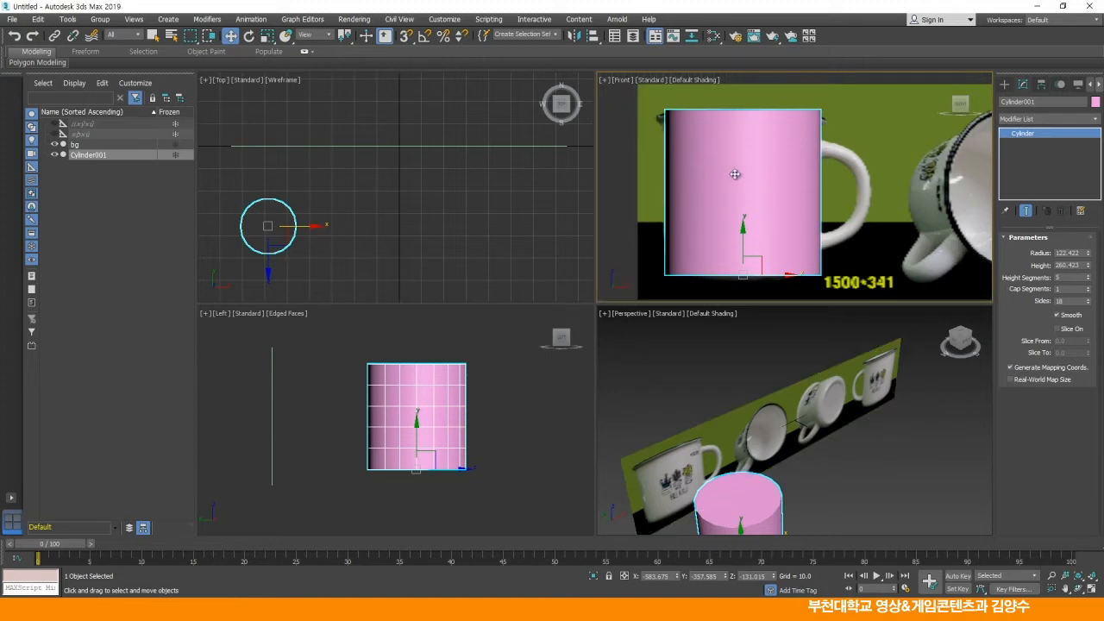
key(F4)
mouse_move(765, 373)
middle_down()
mouse_move(771, 332)
mouse_move(776, 353)
middle_up()
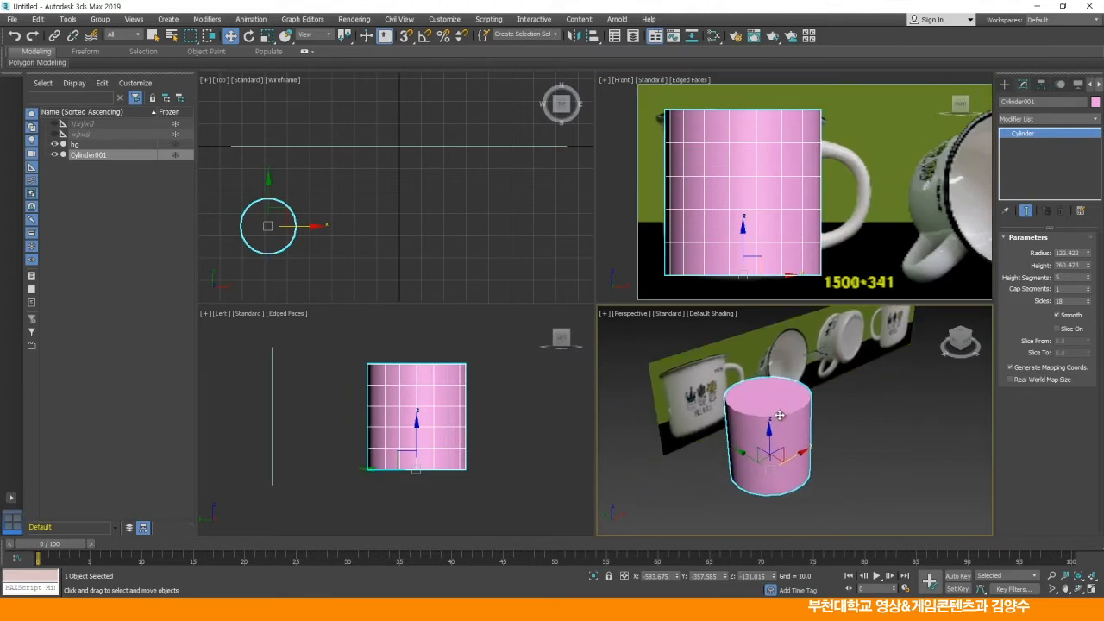
key(F4)
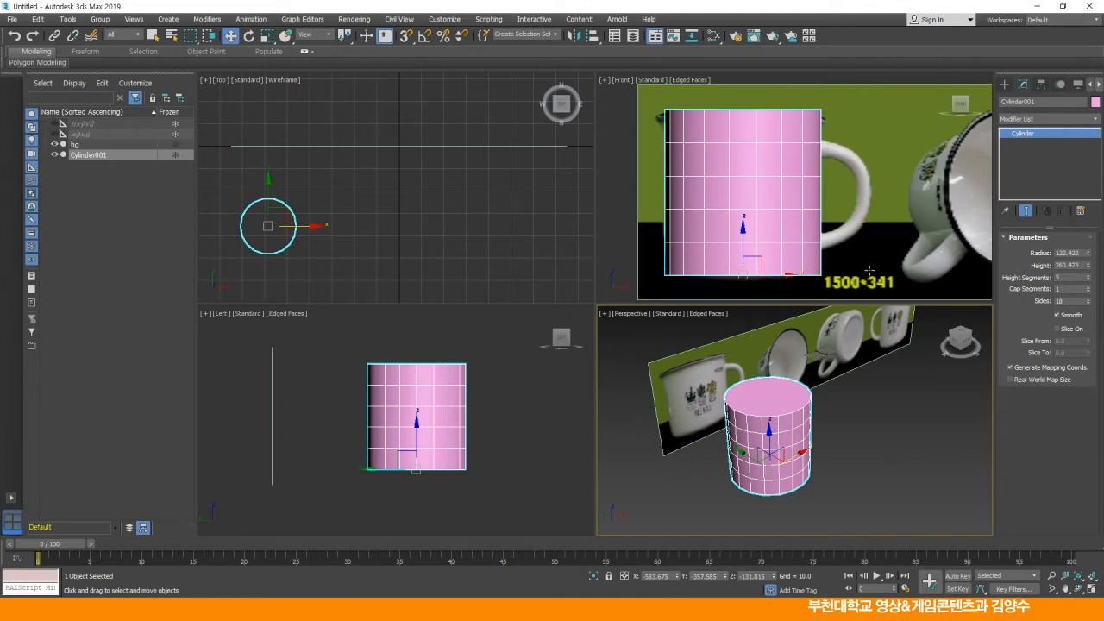
mouse_move(787, 426)
middle_down()
mouse_move(813, 448)
mouse_move(803, 440)
middle_up()
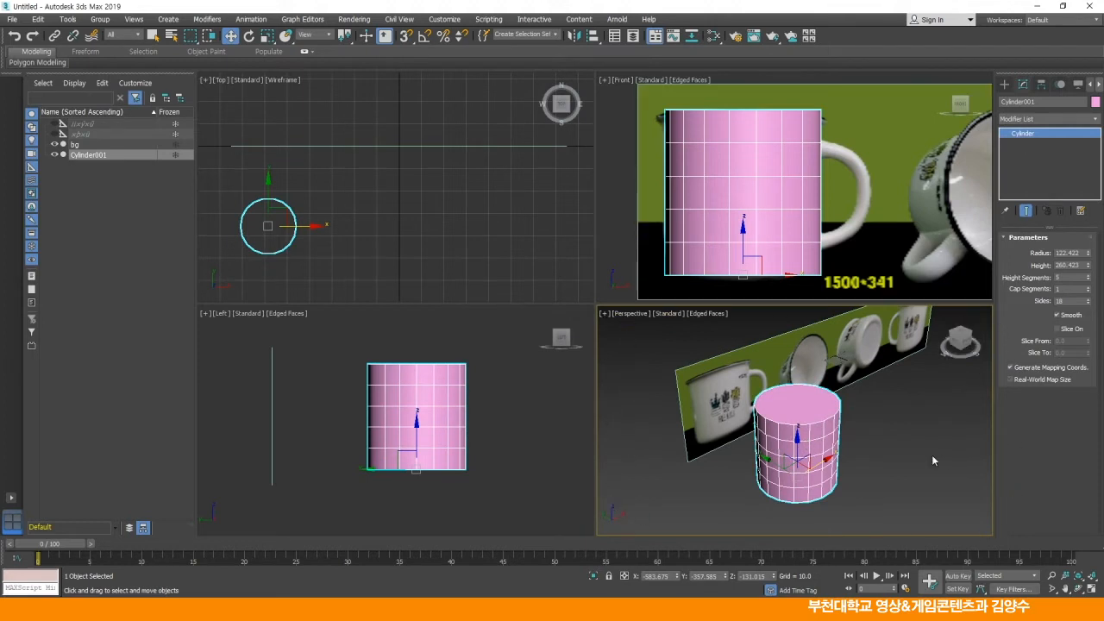
Maximize the Perspective viewport and set the cylinder's Cap Segments to 2, inspecting both the top and bottom caps
key(alt+w)
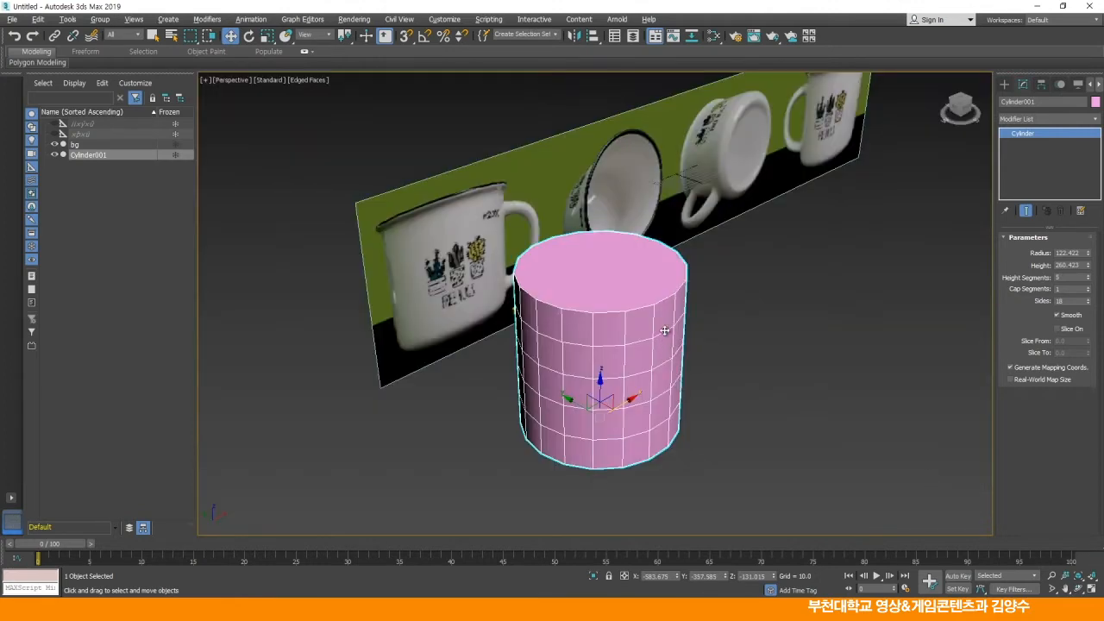
alt+middle_drag(683, 328, 719, 338)
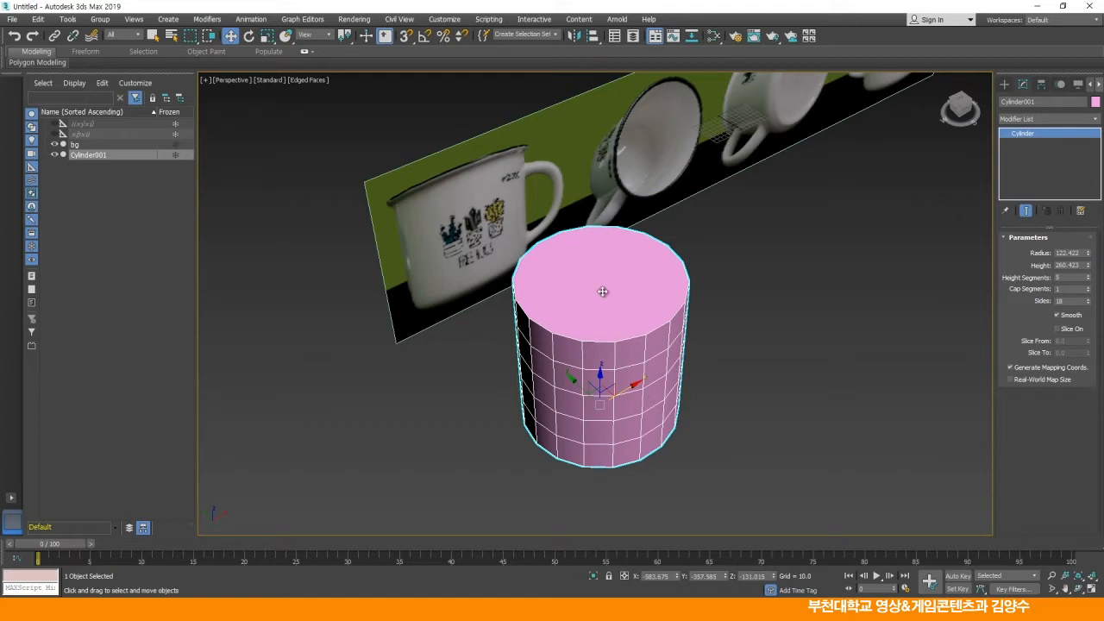
click(1088, 291)
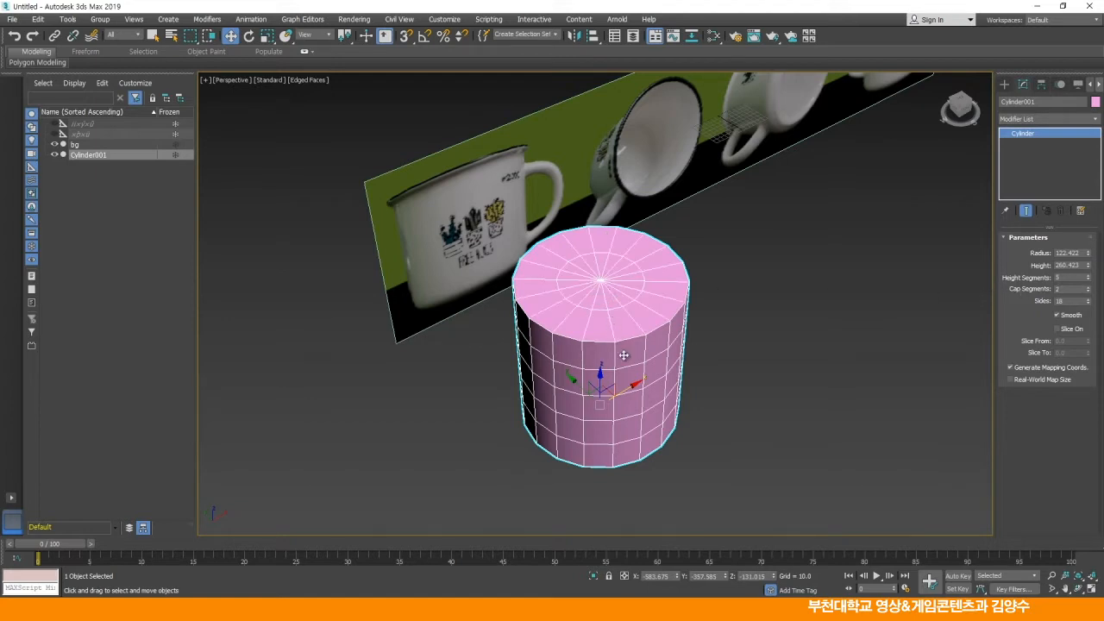
alt+middle_drag(616, 339, 659, 273)
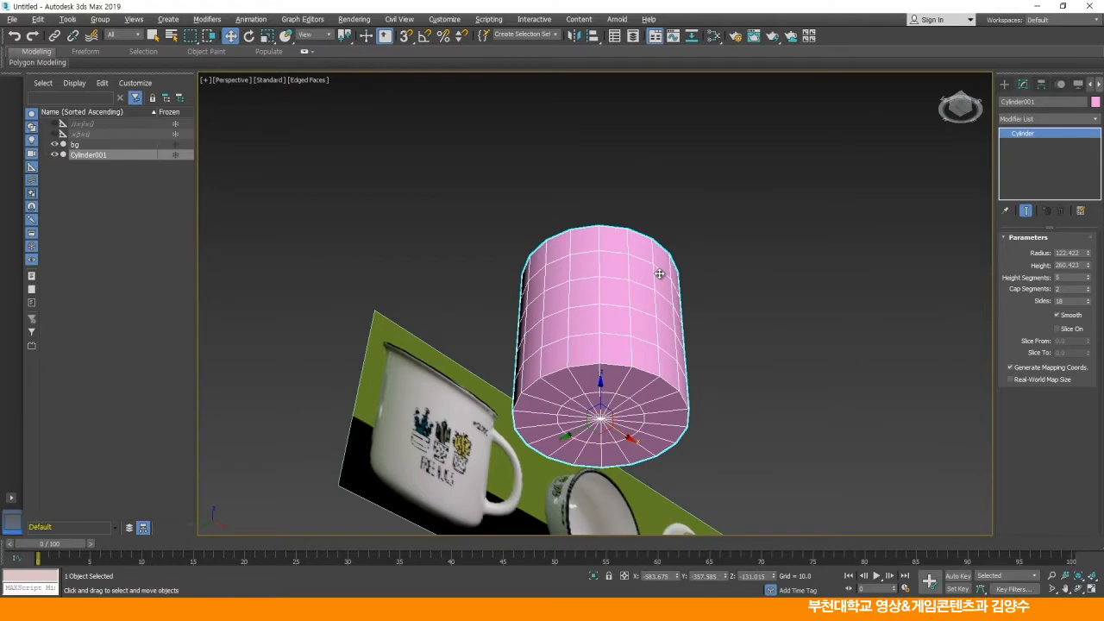
Restore the four-viewport layout and set the cylinder's Height Segments to 6
alt+middle_drag(659, 273, 660, 368)
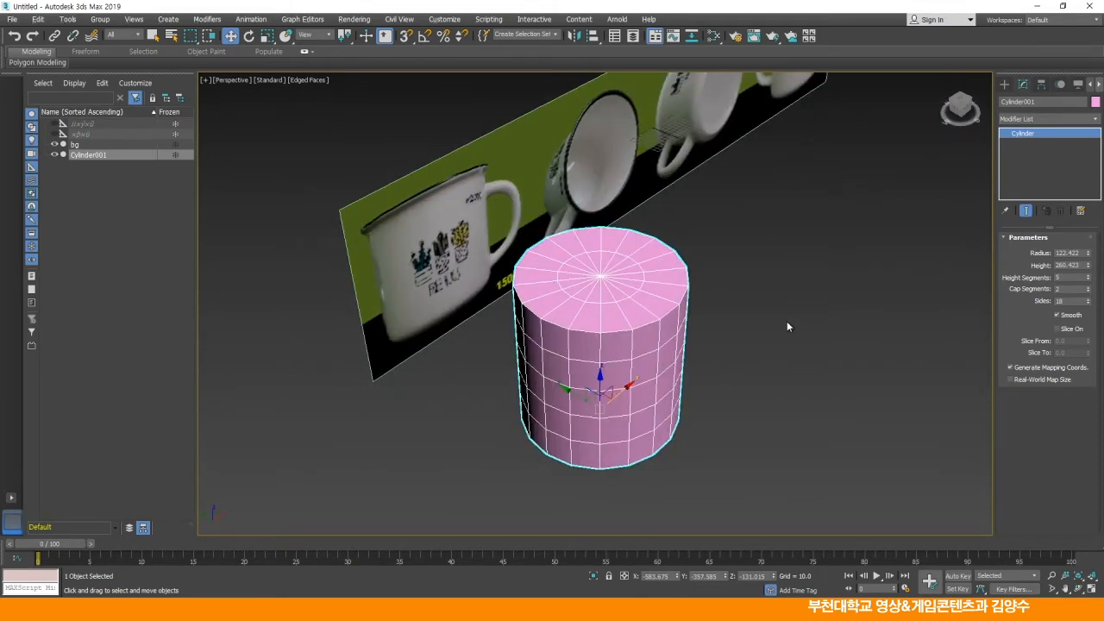
key(alt+w)
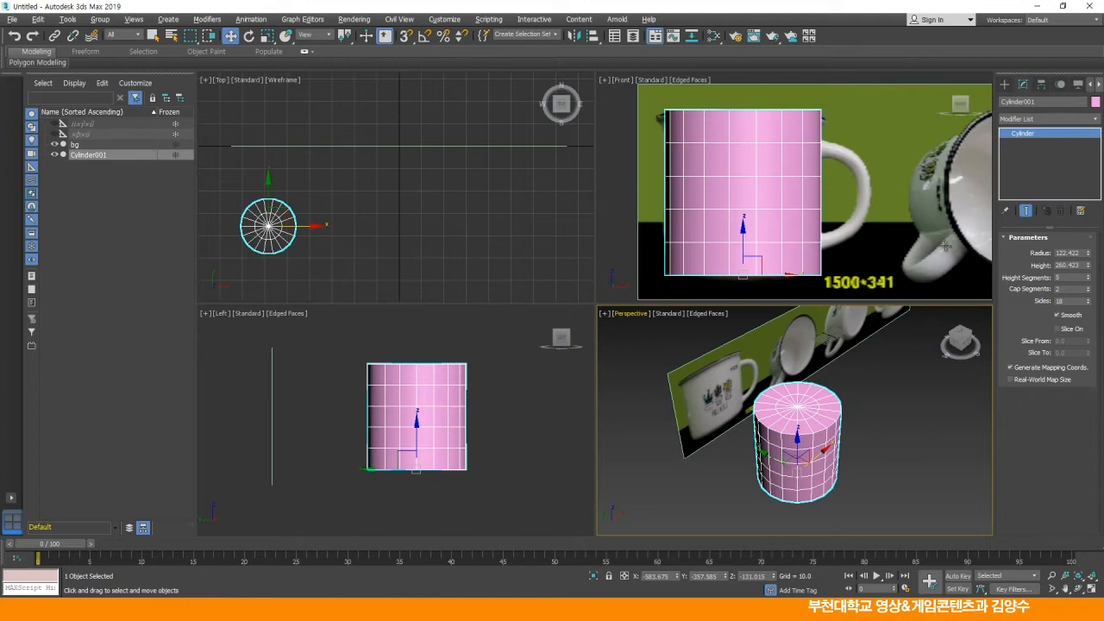
click(1089, 277)
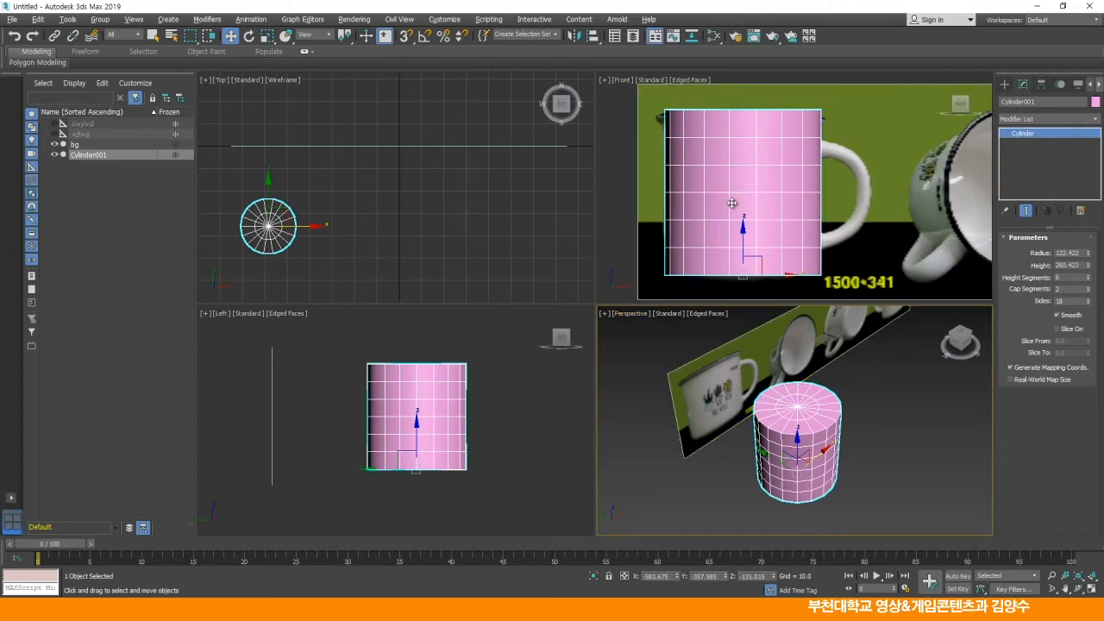
Convert the cylinder to an Editable Poly and show its sub-object levels in the modifier stack
click(863, 411)
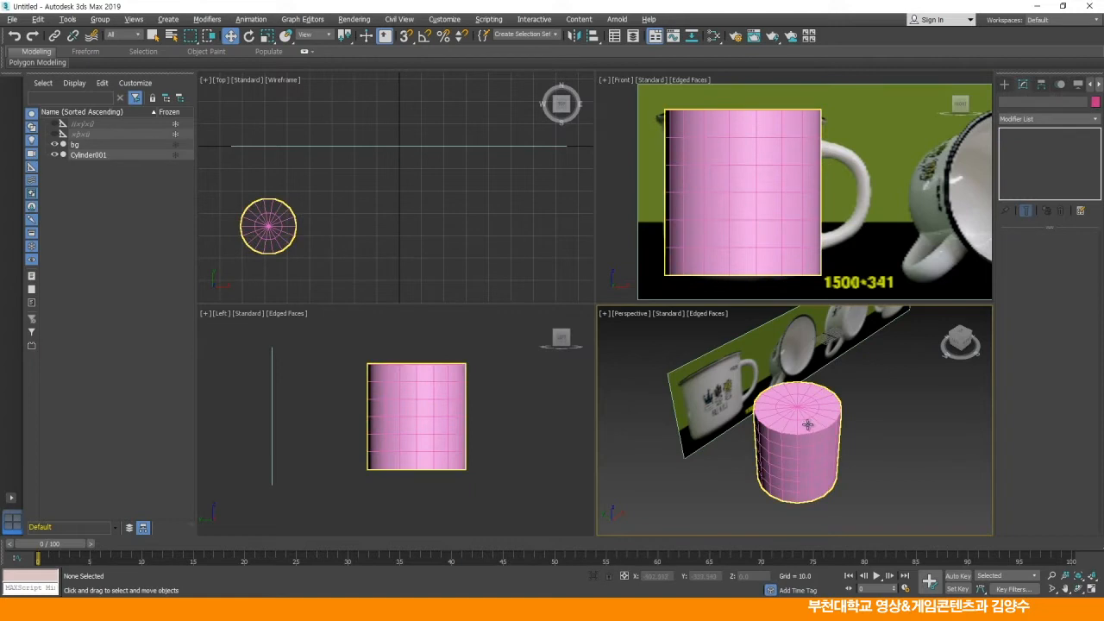
click(811, 415)
right_click(716, 177)
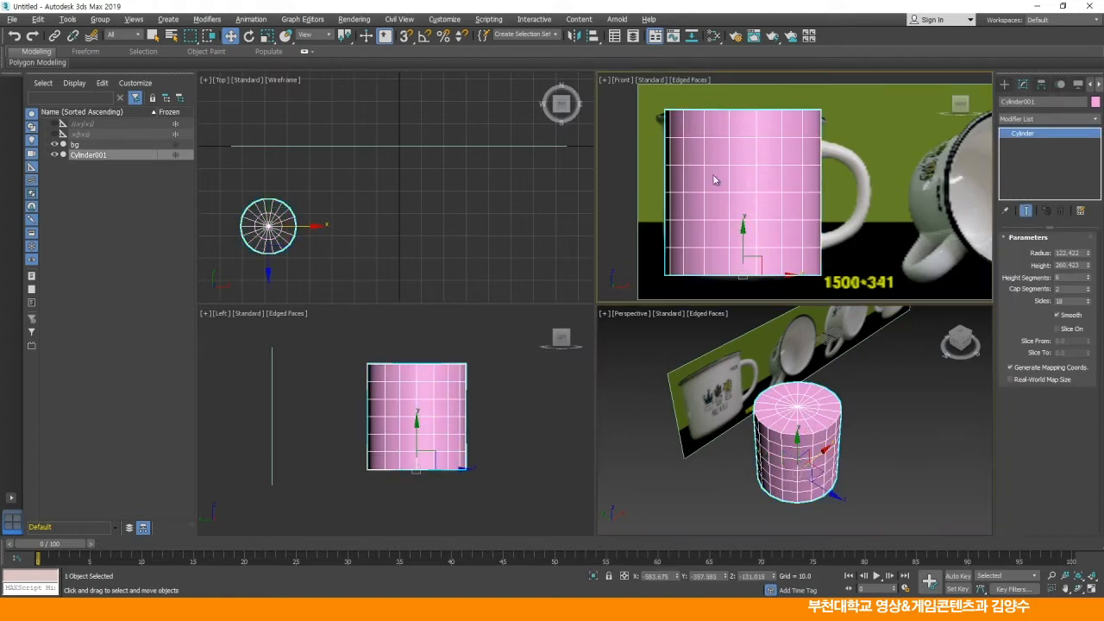
right_click(715, 174)
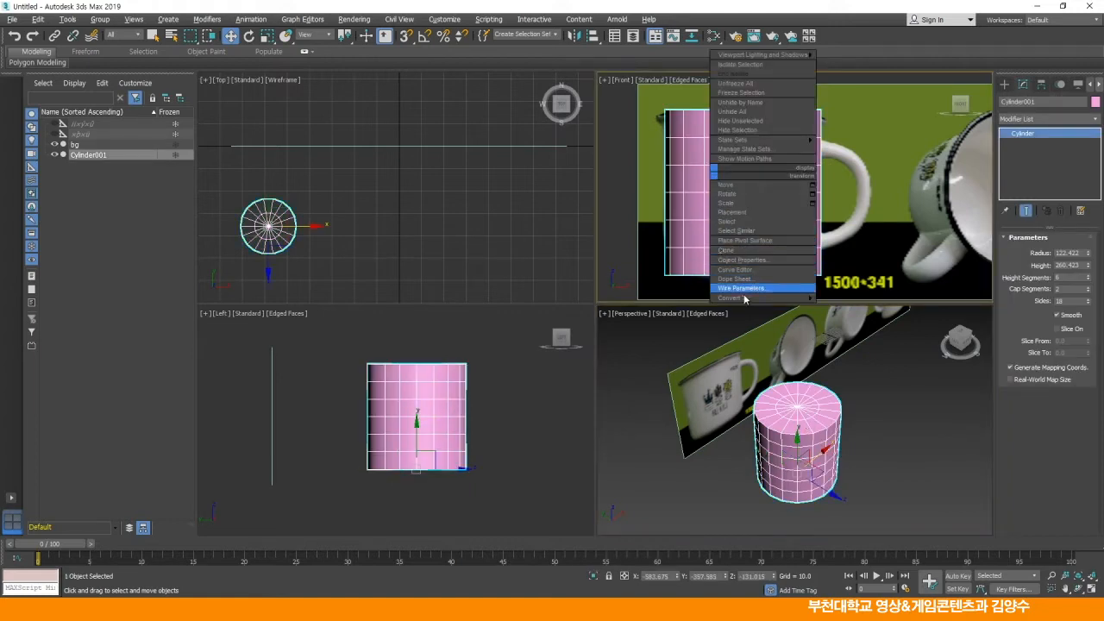
mouse_move(746, 300)
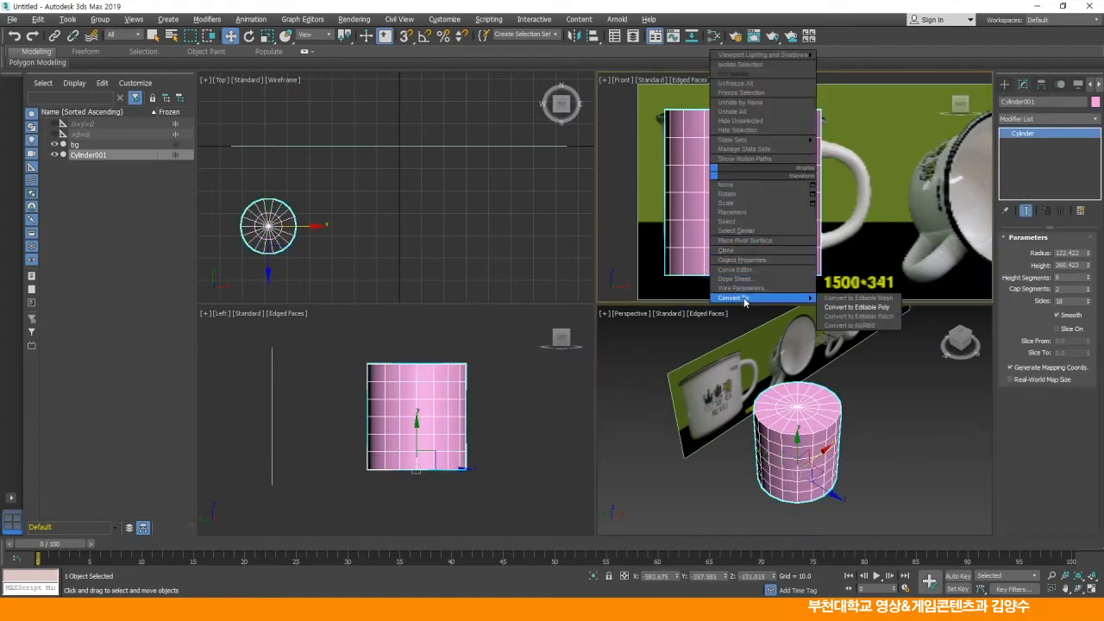
click(844, 308)
click(1006, 135)
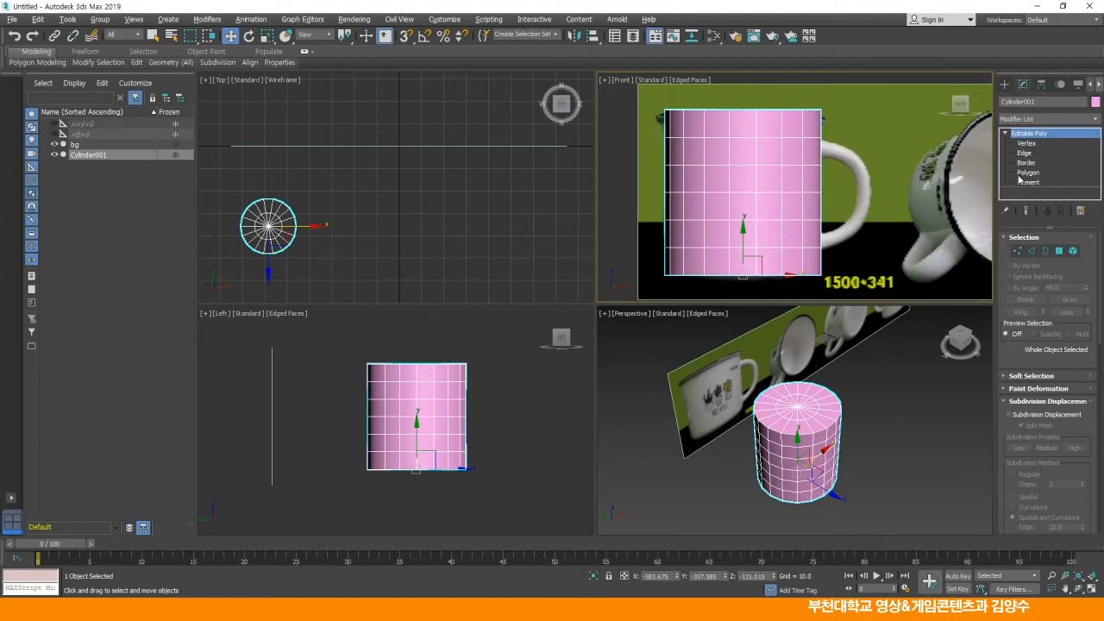
Create a new Standard material in the Slate Material Editor and place its enlarged preview node beside the existing mug image material
right_click(734, 361)
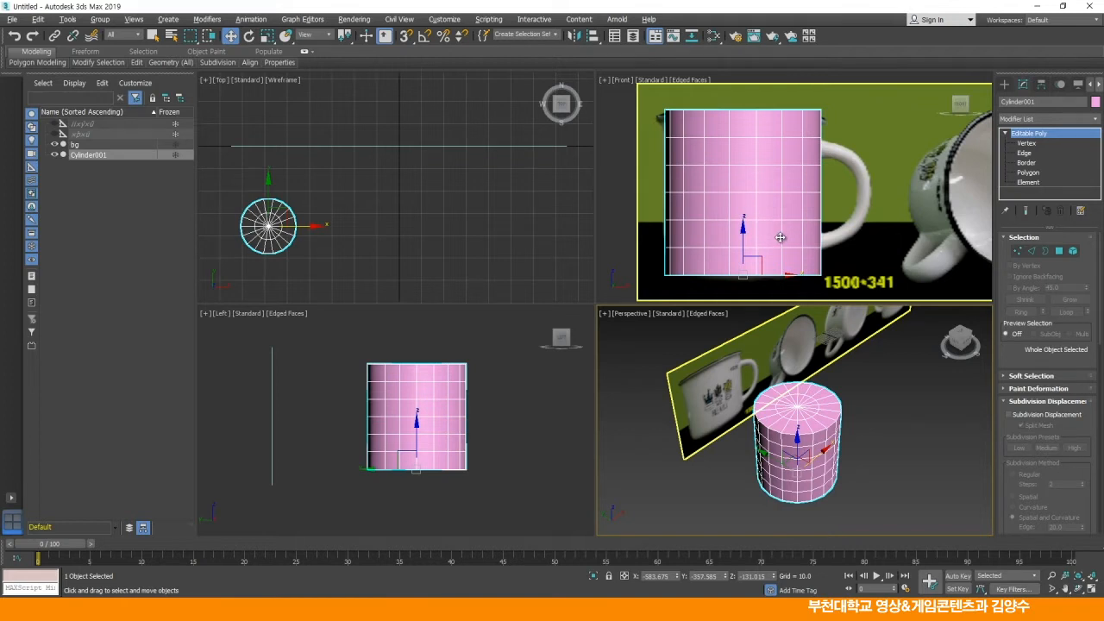
key(m)
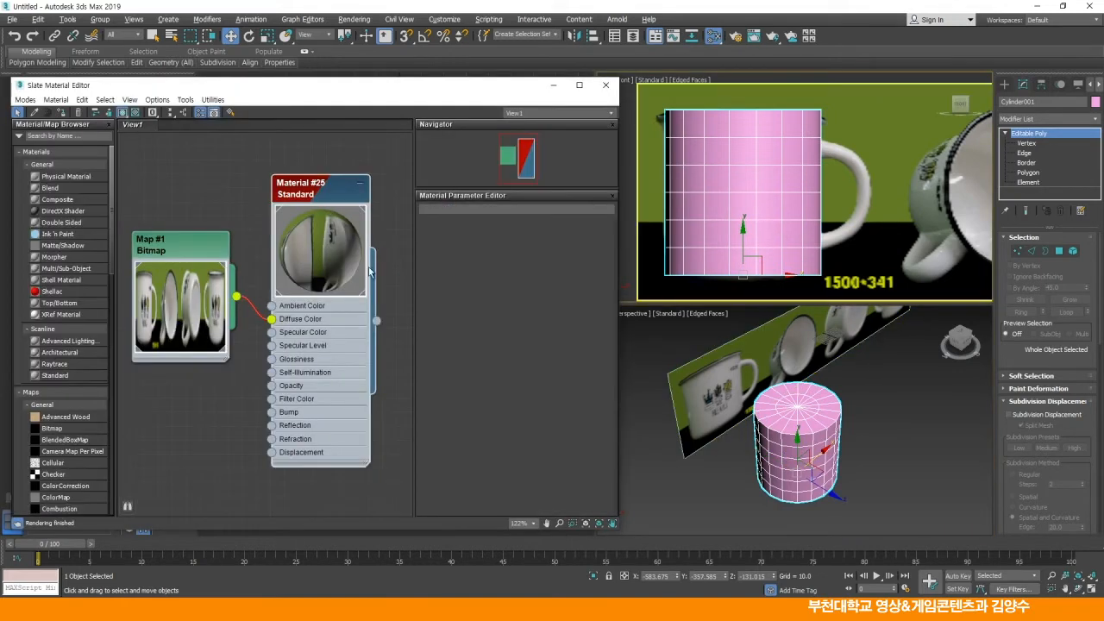
scroll(253, 246, down, 6)
middle_drag(250, 249, 232, 268)
scroll(250, 259, up, 1)
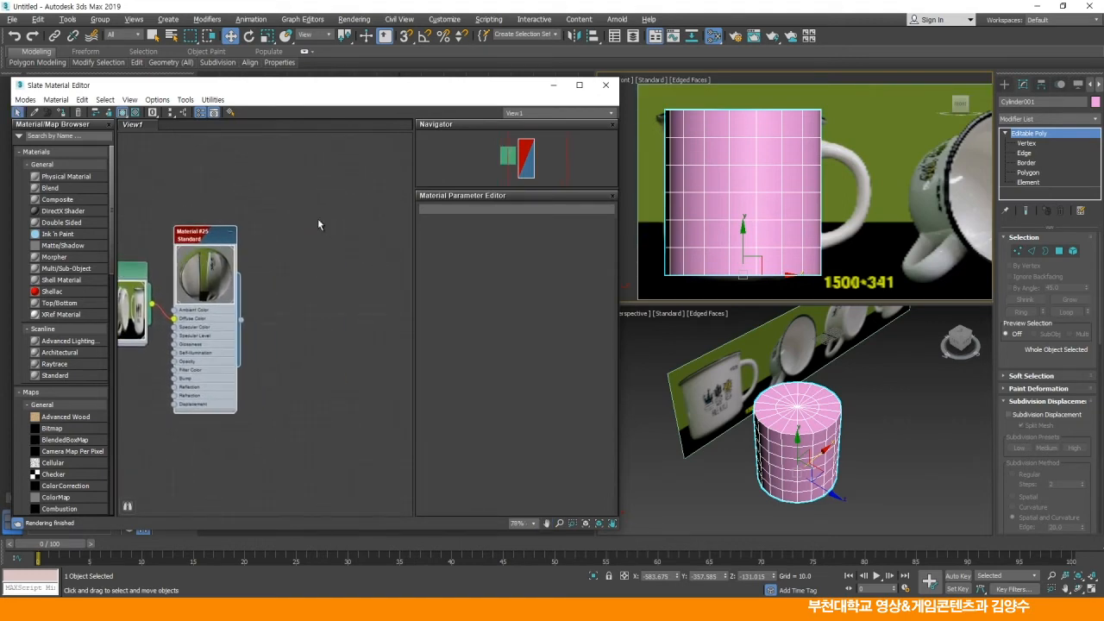
right_click(329, 199)
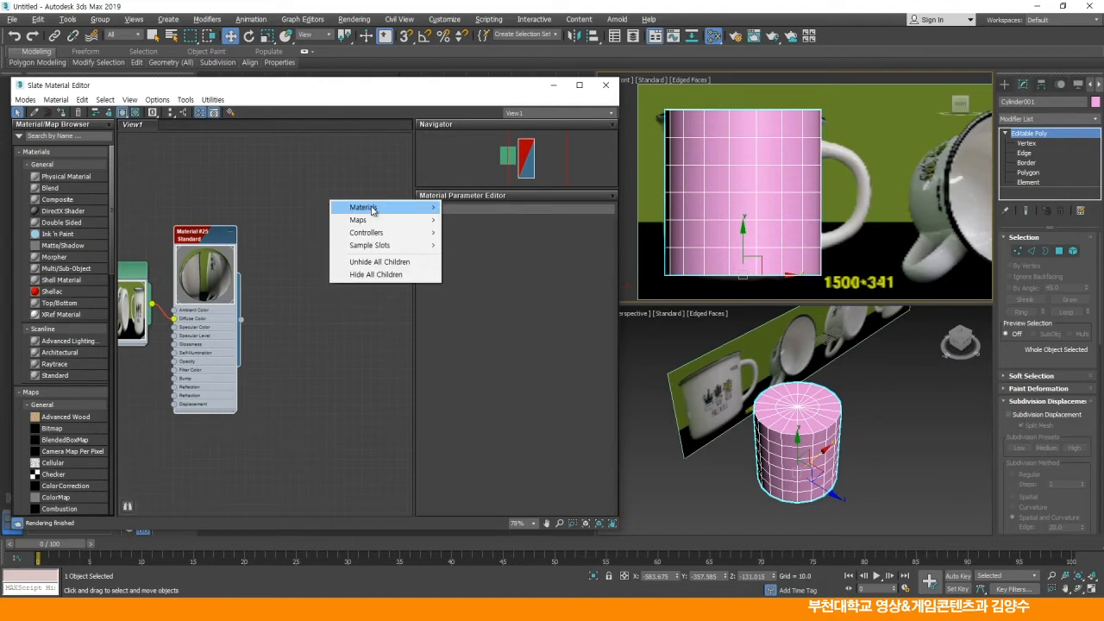
mouse_move(373, 210)
mouse_move(473, 220)
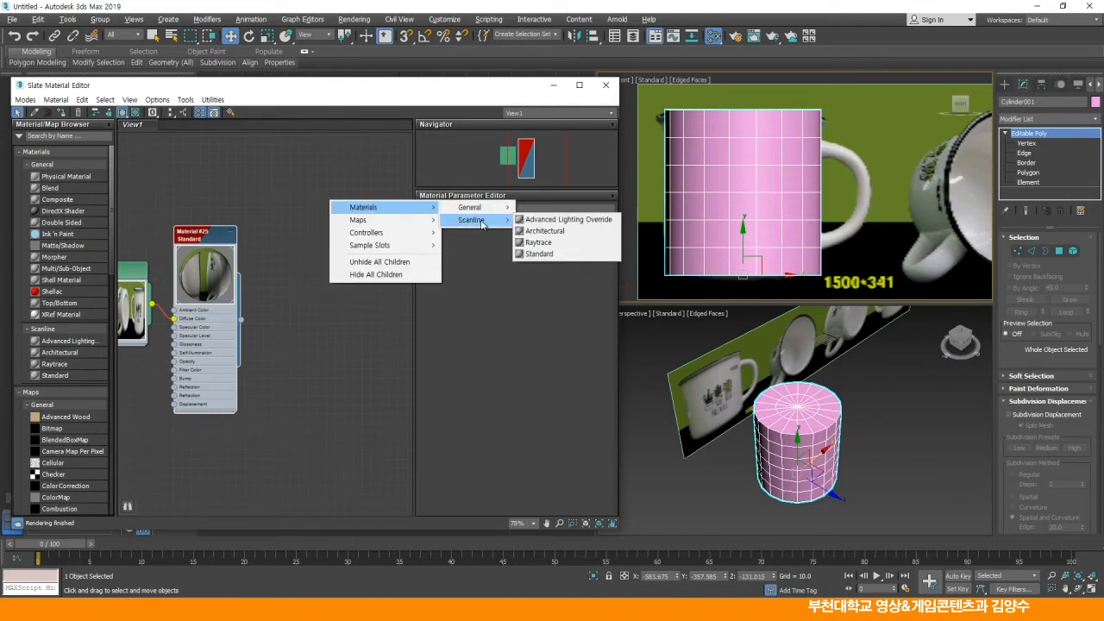
click(545, 256)
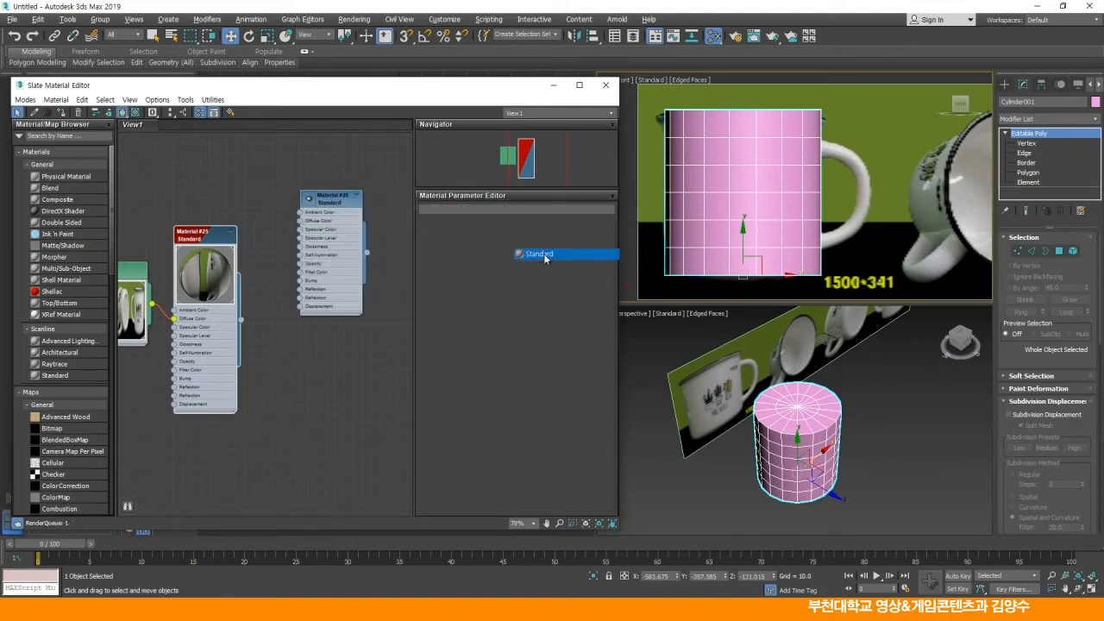
double_click(310, 198)
drag(334, 246, 316, 229)
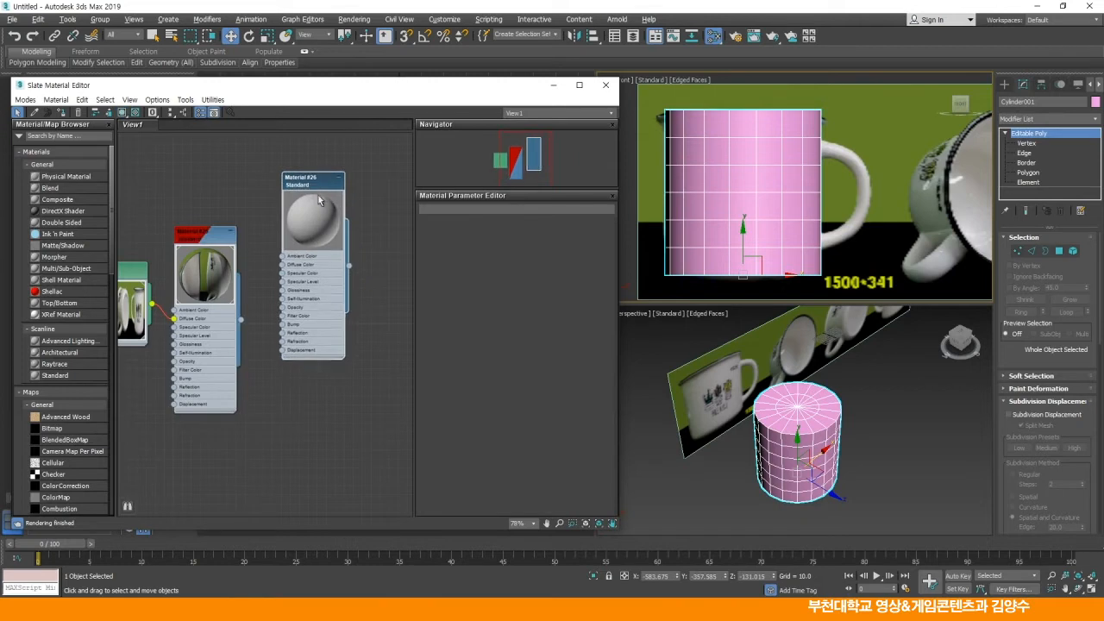
Assign the new plain Standard material to the cylinder and close the Slate Material Editor
click(792, 433)
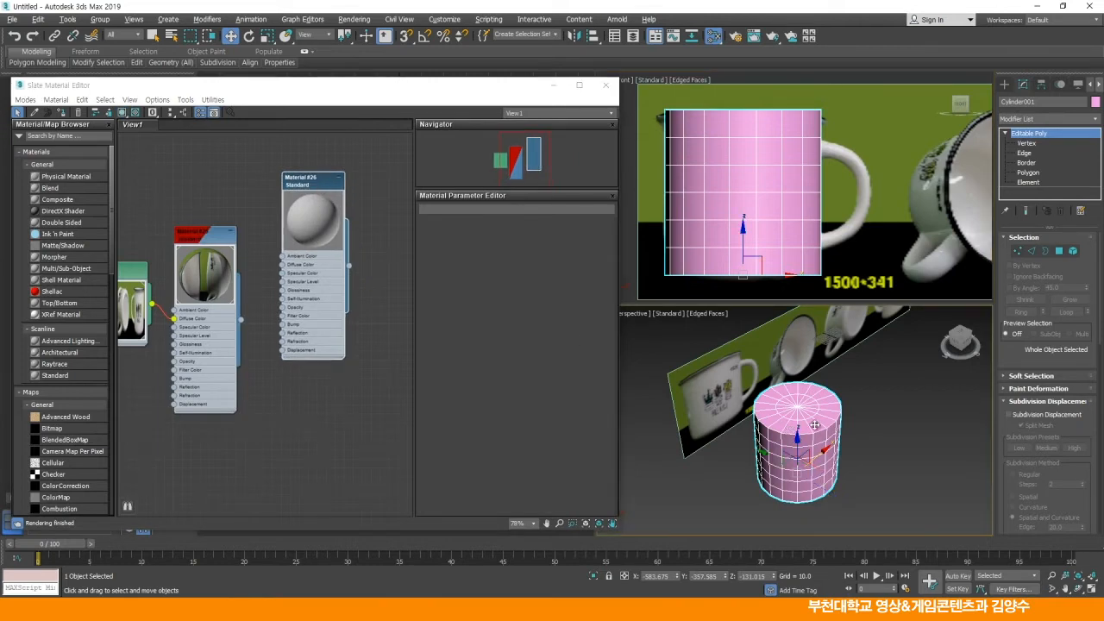
click(65, 116)
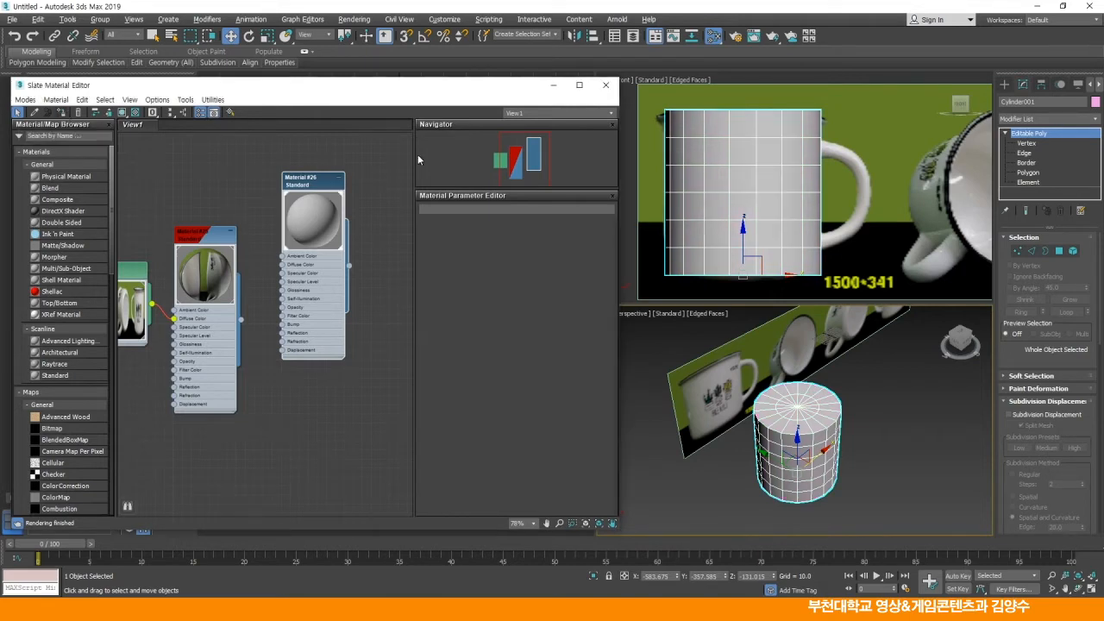
click(606, 84)
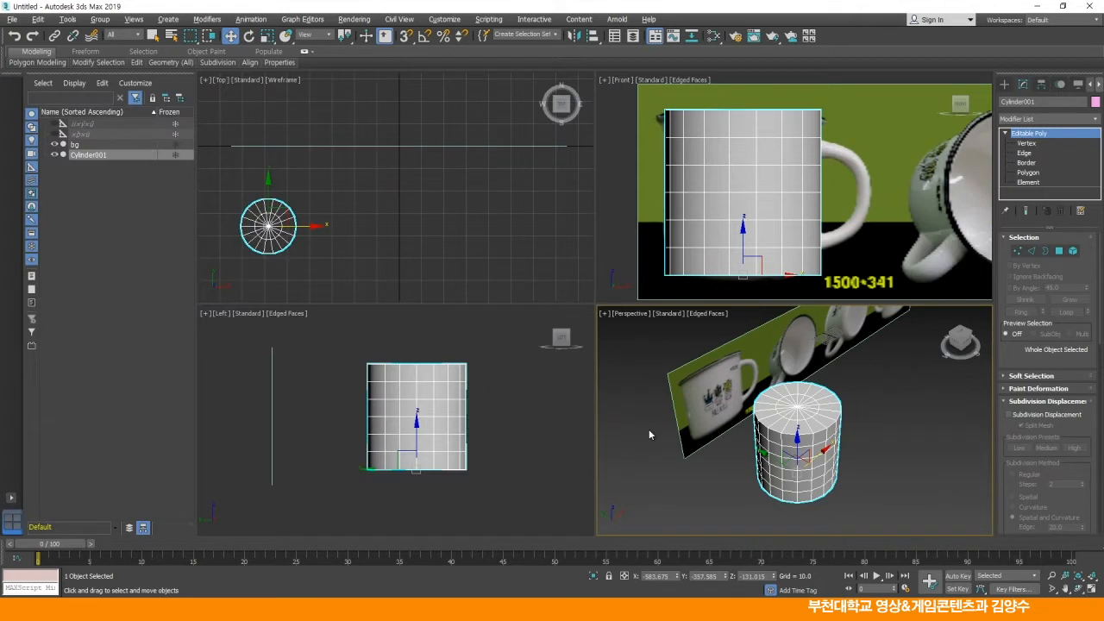
Set the cylinder's object color to black and deselect it
click(676, 474)
click(786, 485)
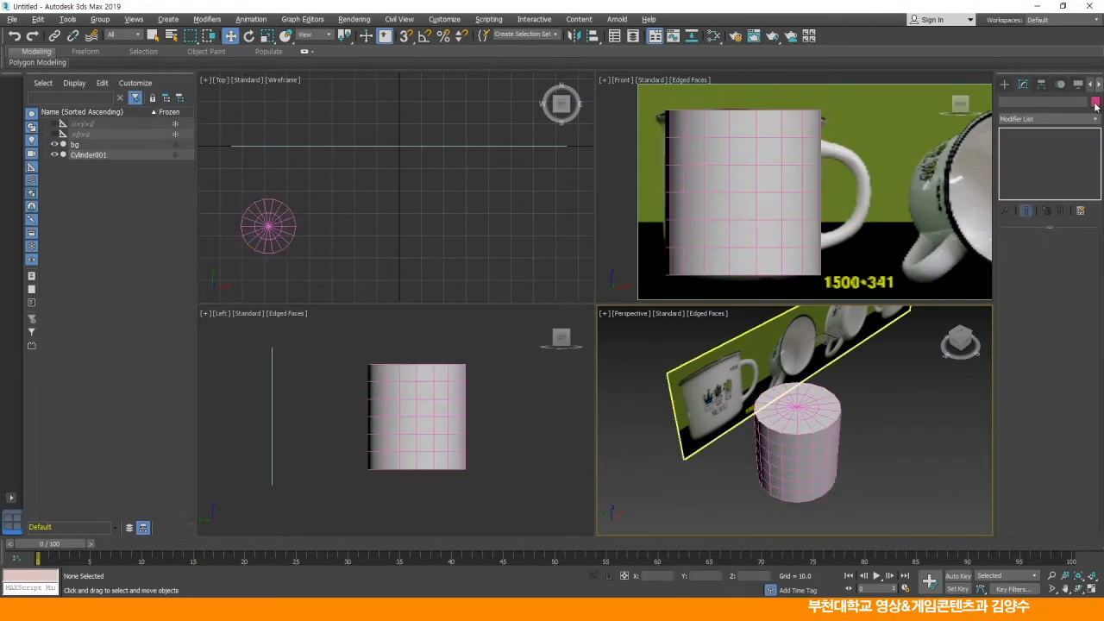
click(820, 411)
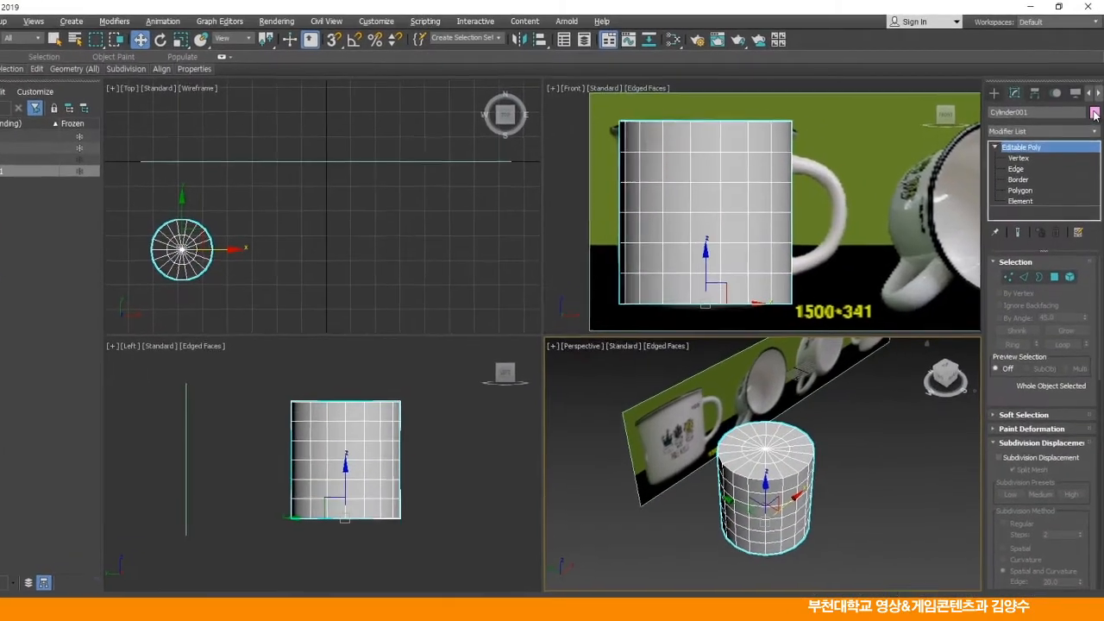
click(1095, 102)
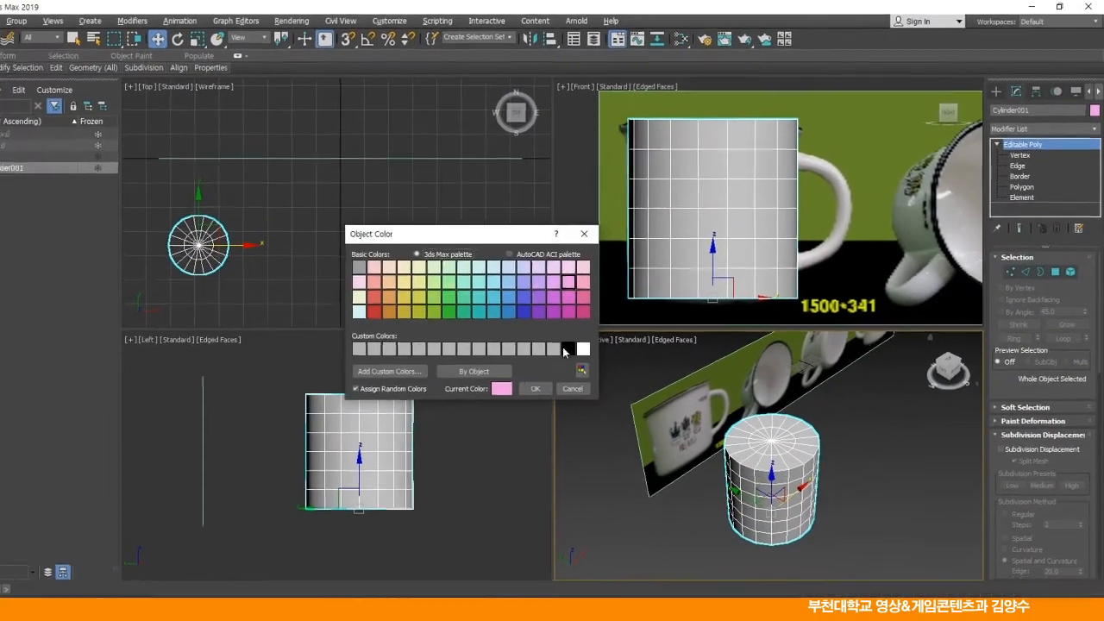
click(557, 357)
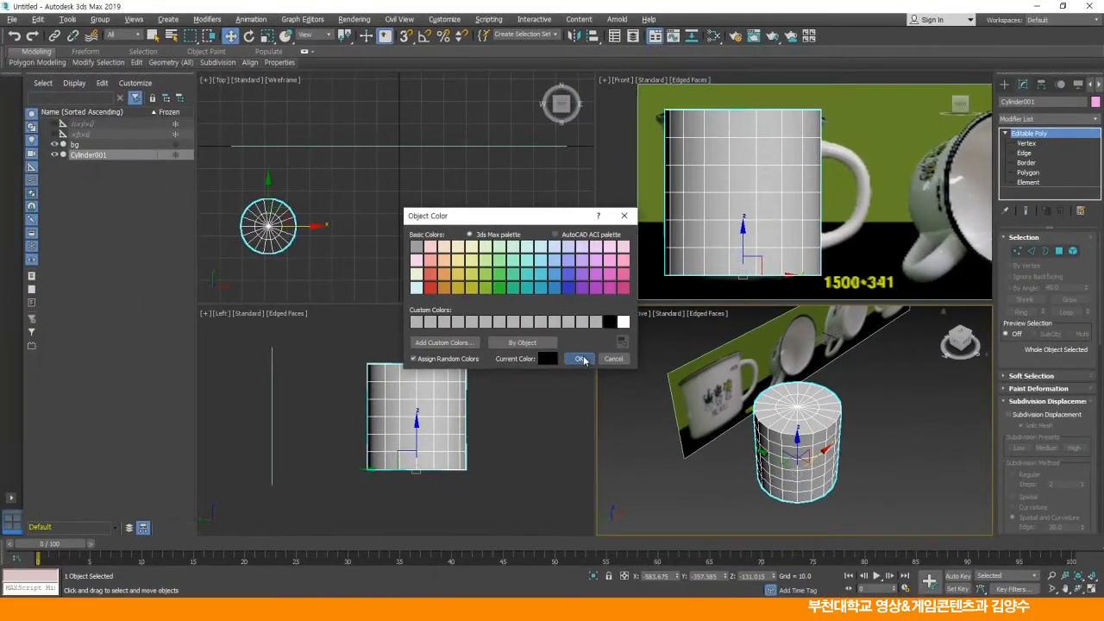
click(523, 397)
click(883, 438)
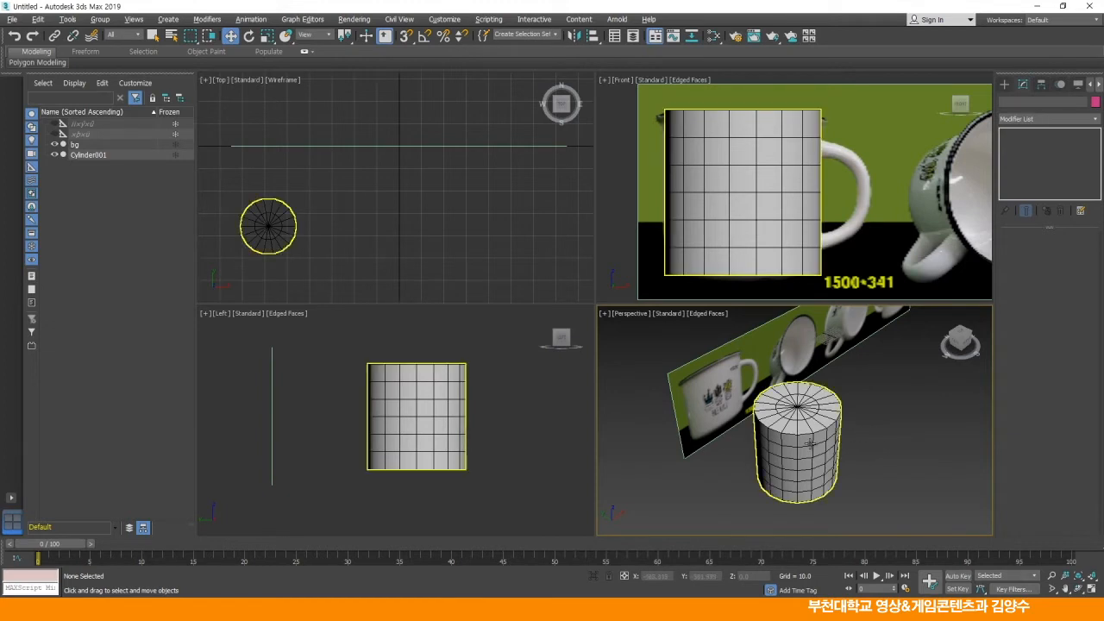
Maximize the Perspective viewport and activate the cylinder's Polygon sub-object level after stepping through the Vertex, Edge and Border levels
key(alt+w)
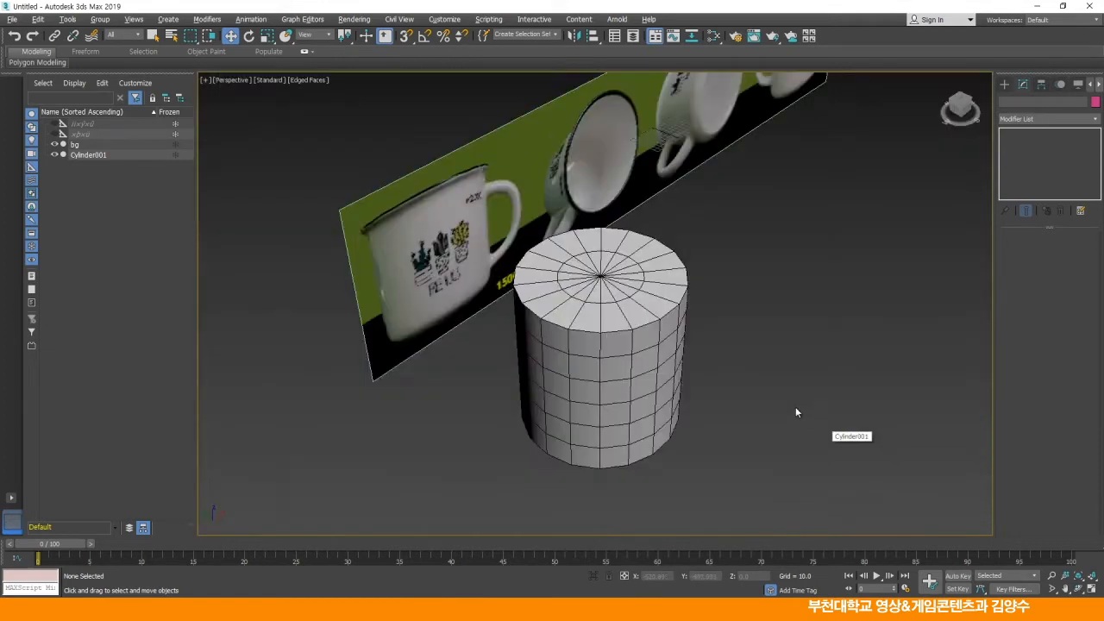
click(637, 319)
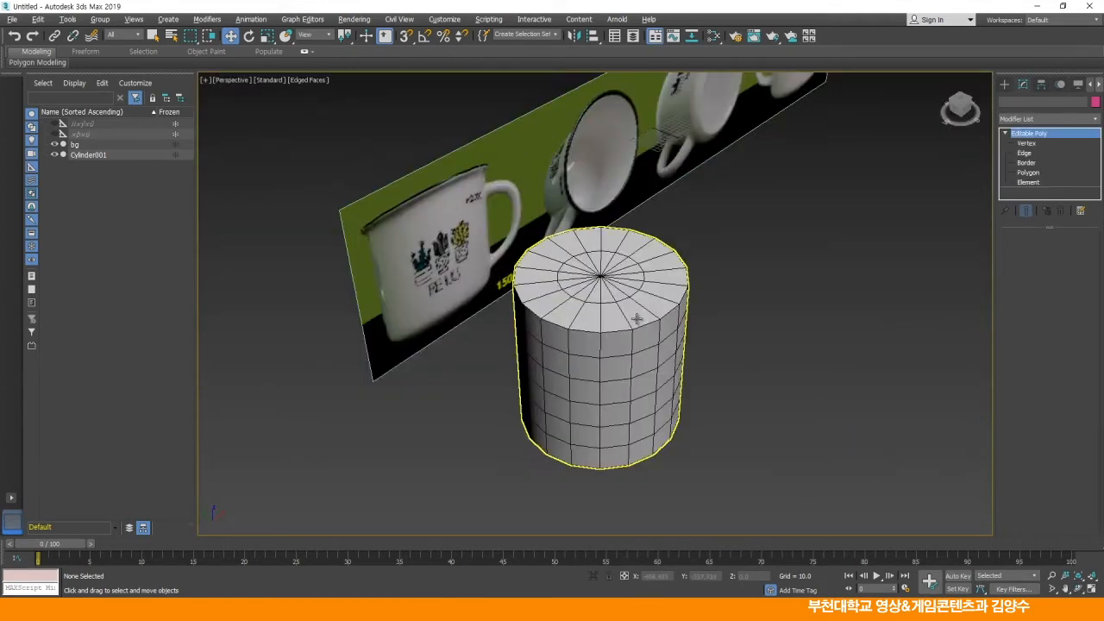
click(1027, 173)
click(1027, 144)
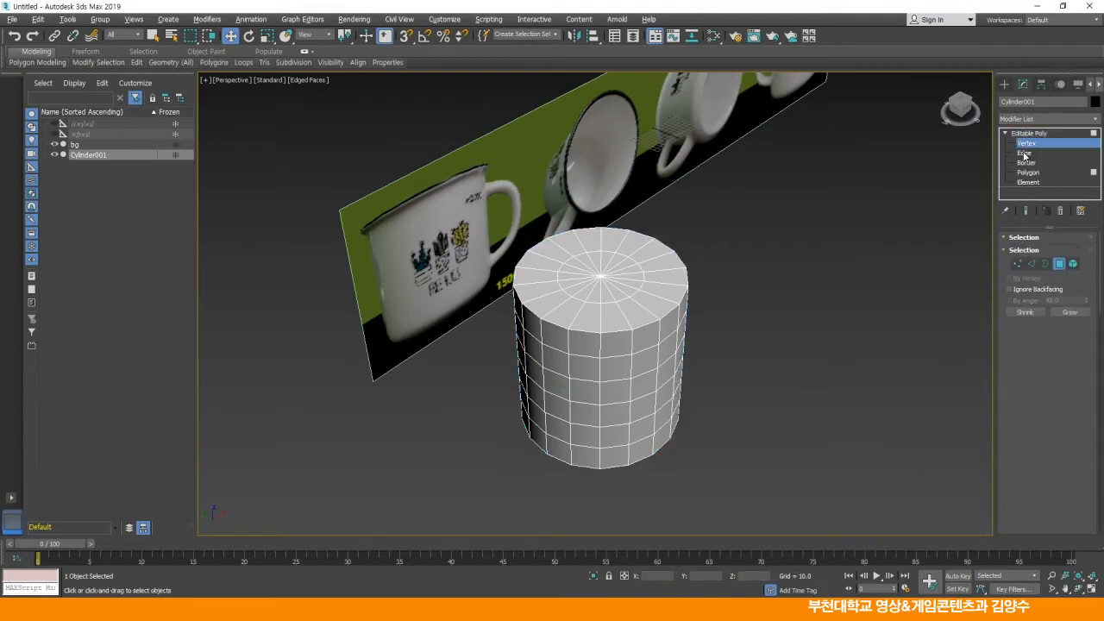
click(1026, 153)
click(1027, 163)
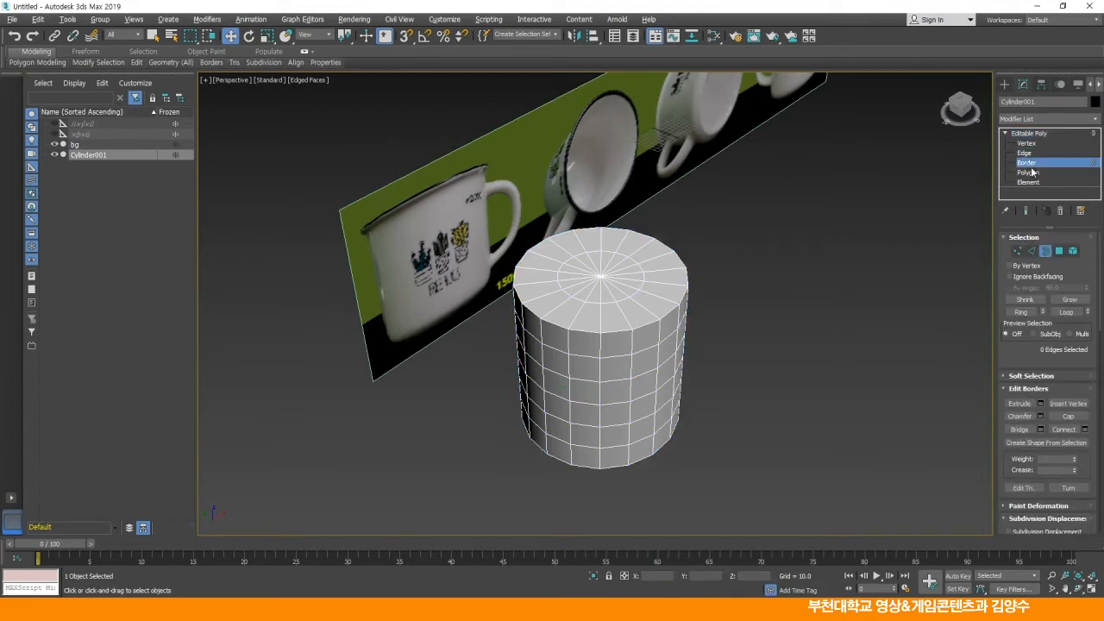
click(1029, 172)
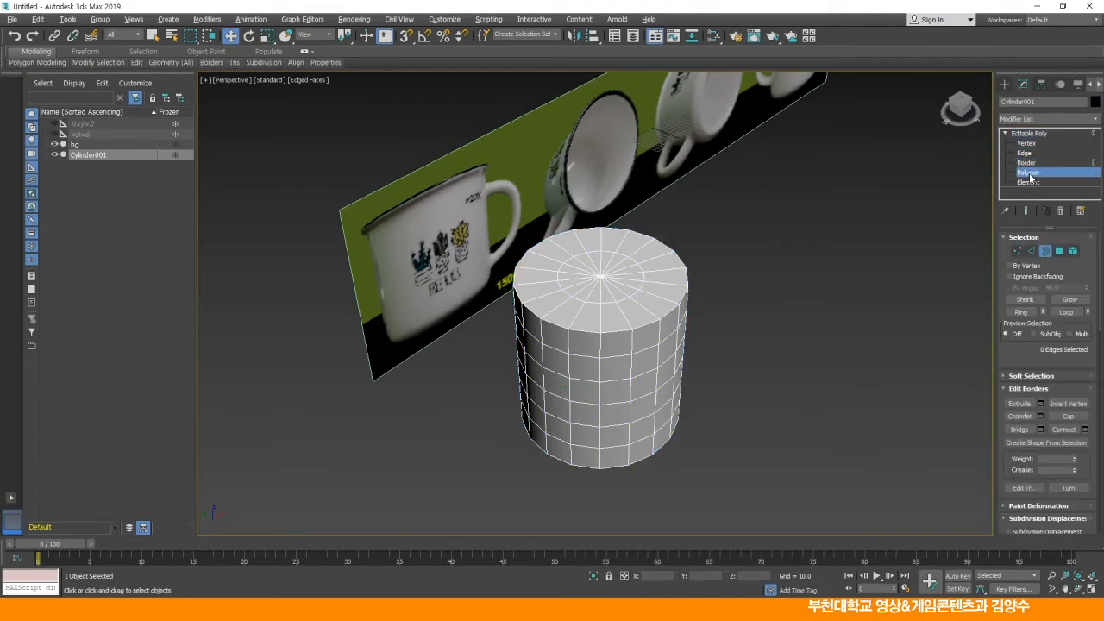
Delete individual polygons one at a time from the front right part of the cylinder's top cap
click(612, 316)
key(Delete)
click(641, 312)
key(Delete)
click(610, 296)
key(Delete)
click(650, 299)
key(Delete)
click(661, 290)
key(Delete)
click(628, 290)
key(Delete)
click(660, 261)
key(Delete)
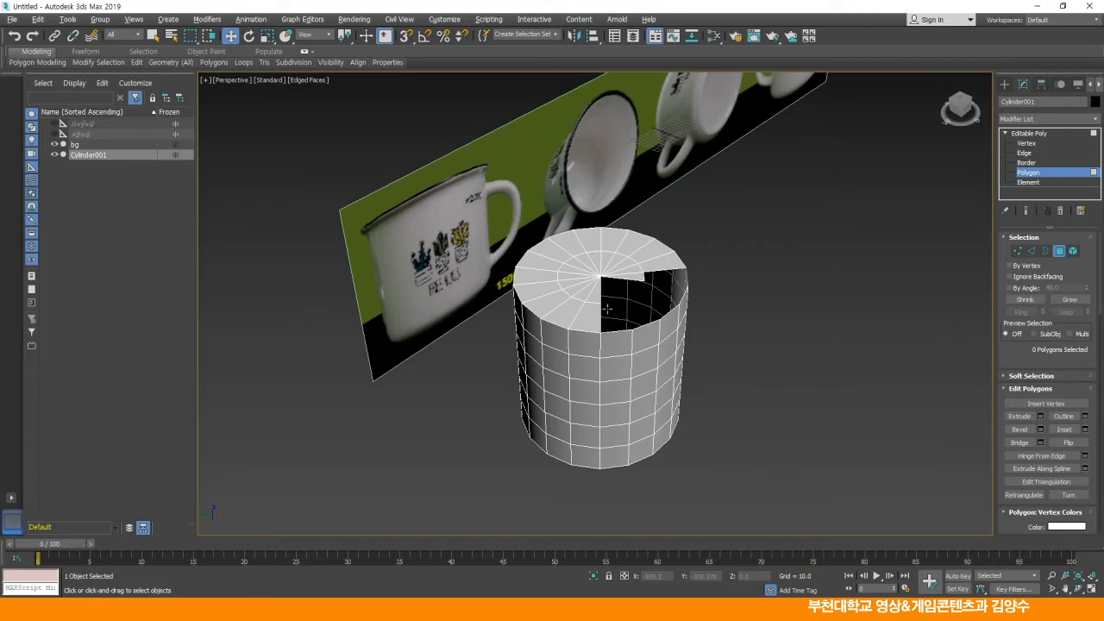
Switch to Window selection in the four-viewport layout and delete the remaining top-cap polygons after selecting them in the Front viewport
key(alt+w)
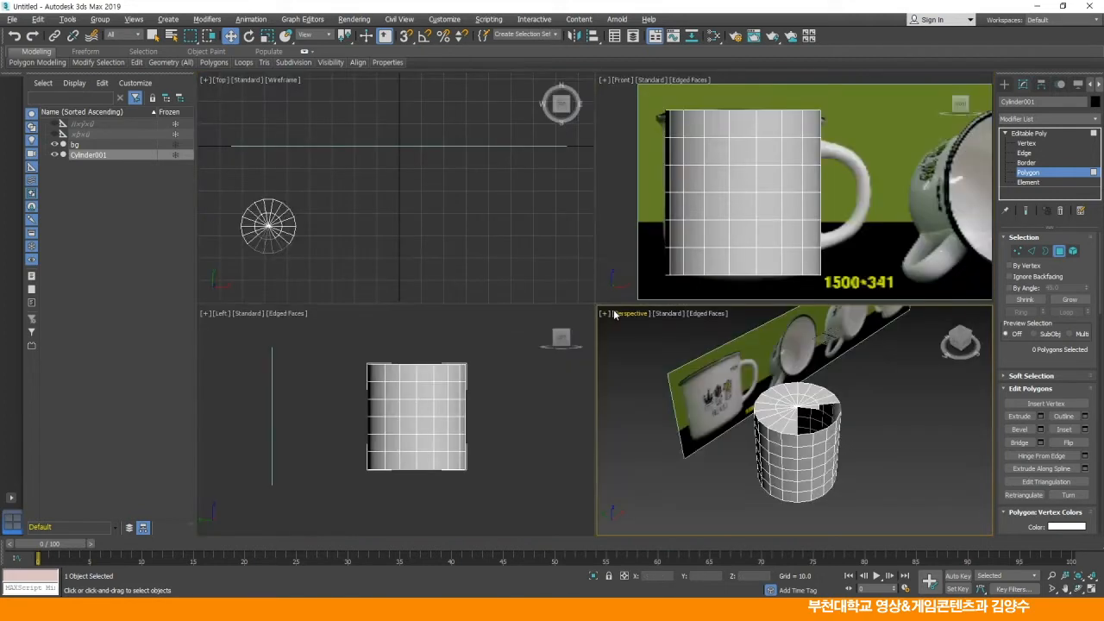
middle_drag(727, 146, 728, 154)
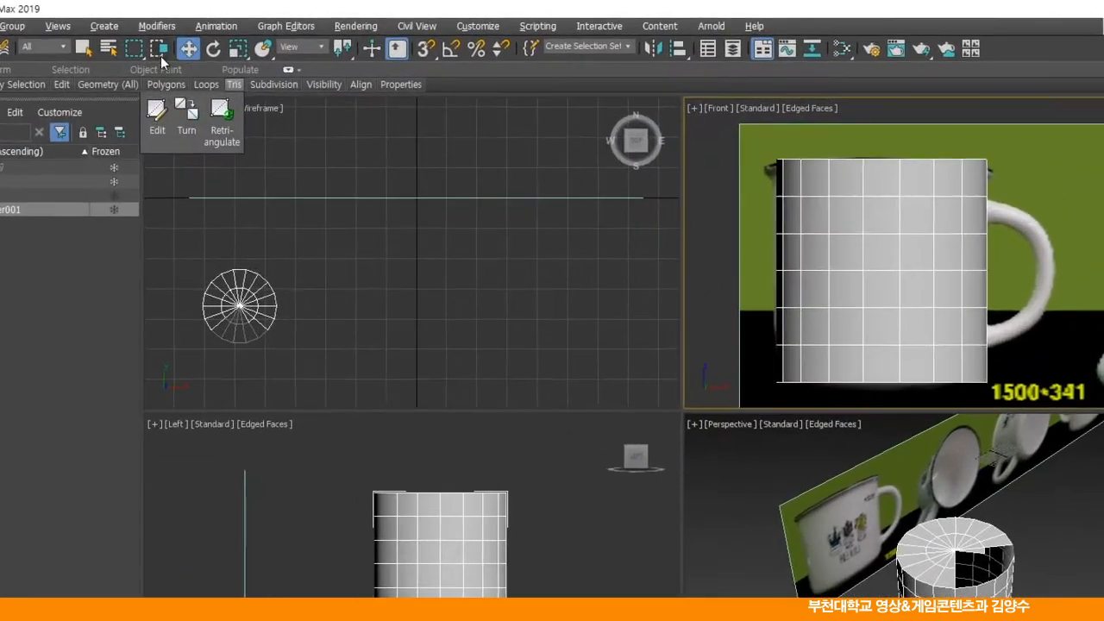
click(159, 50)
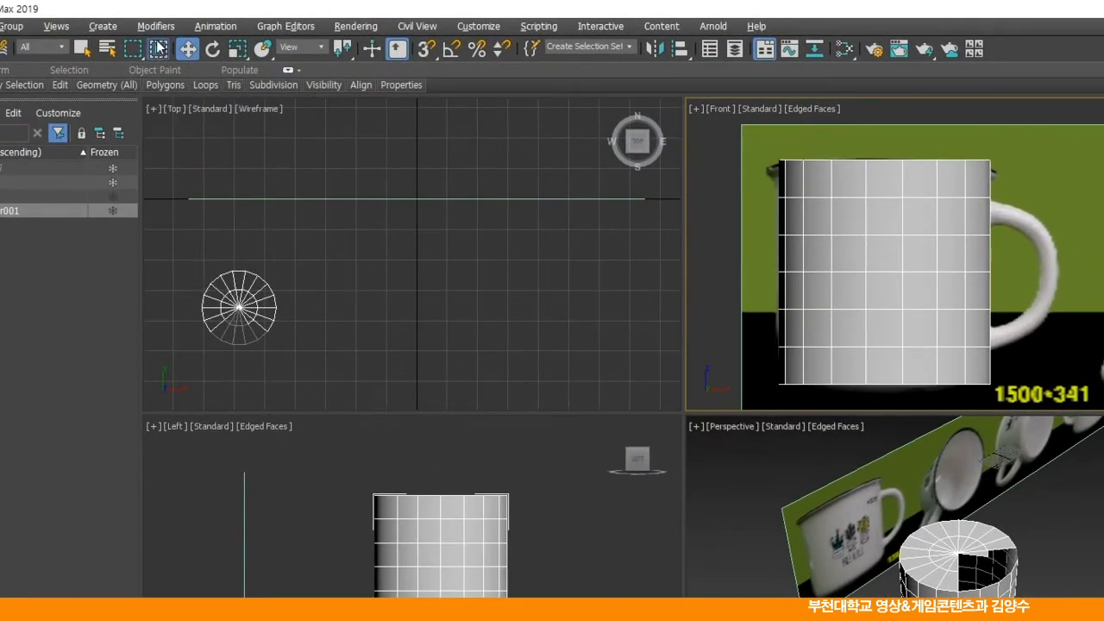
drag(831, 160, 1050, 183)
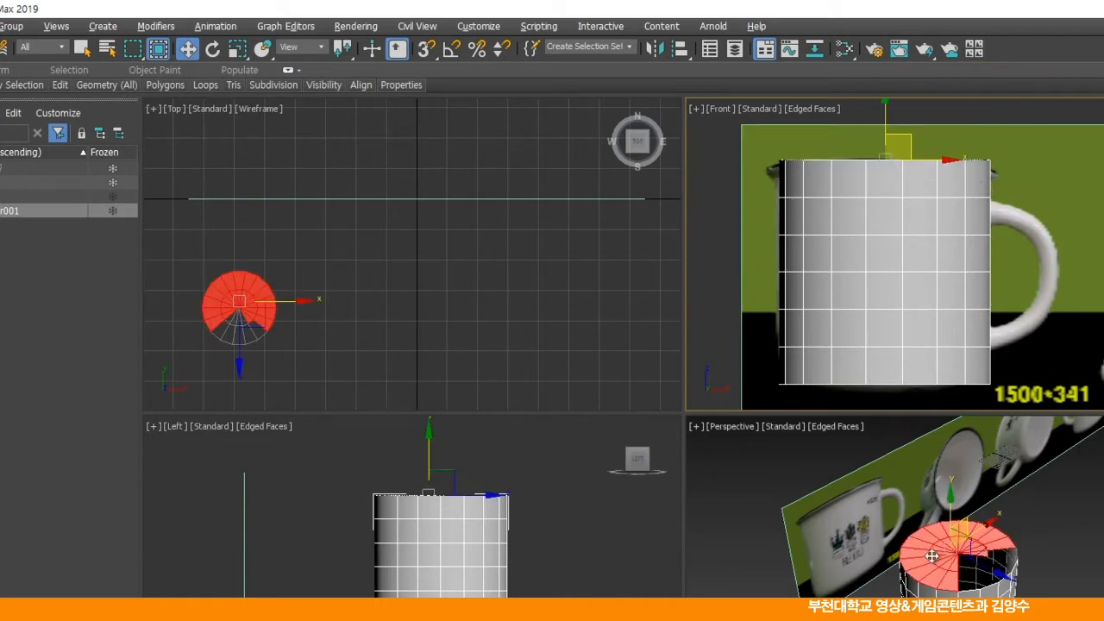
click(792, 497)
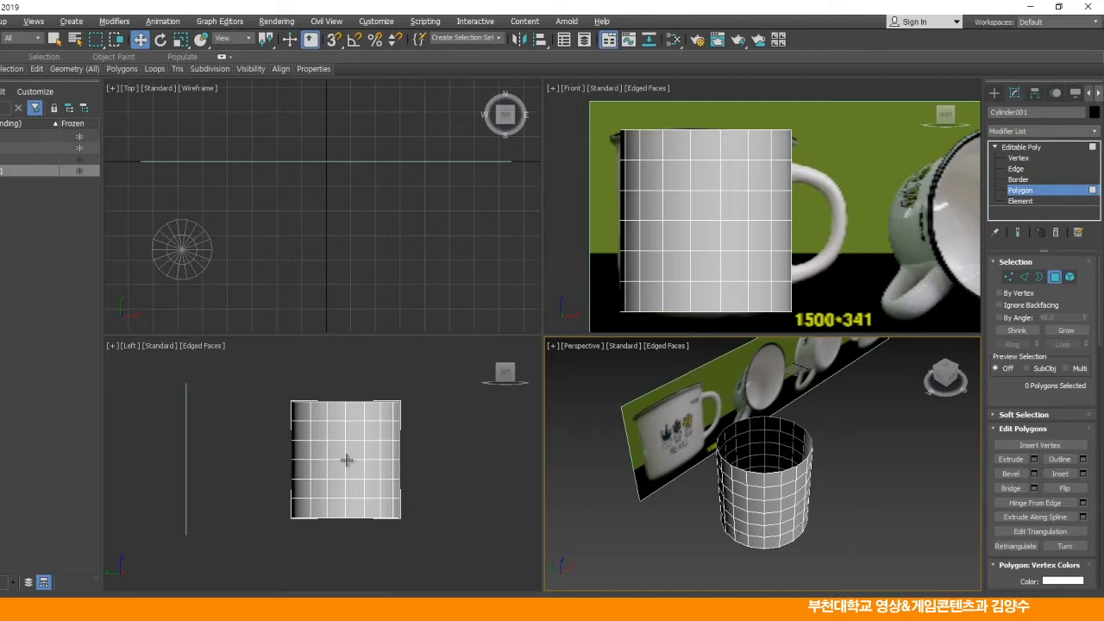
scroll(382, 424, up, 4)
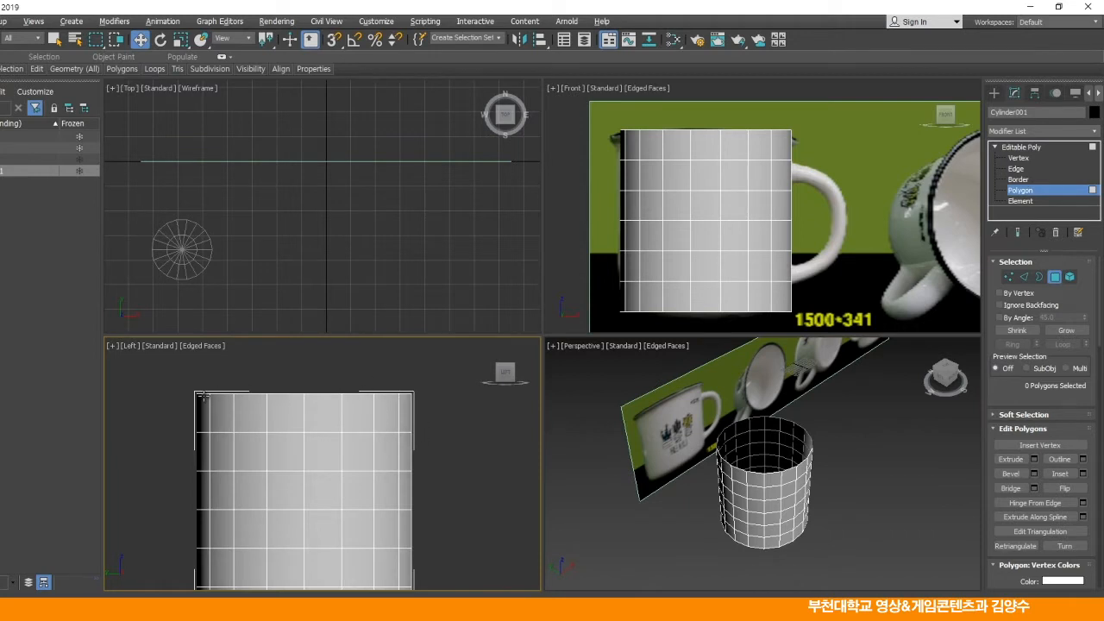
Inspect the cylinder's open top and closed bottom from several angles in the Perspective viewport
scroll(301, 402, down, 2)
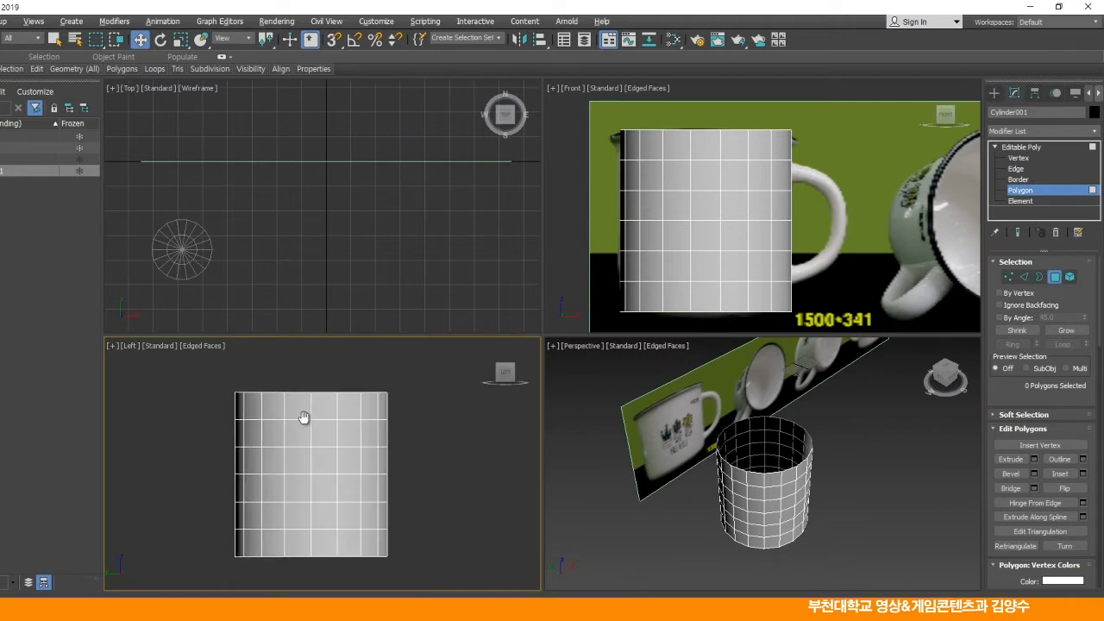
alt+middle_drag(698, 471, 738, 488)
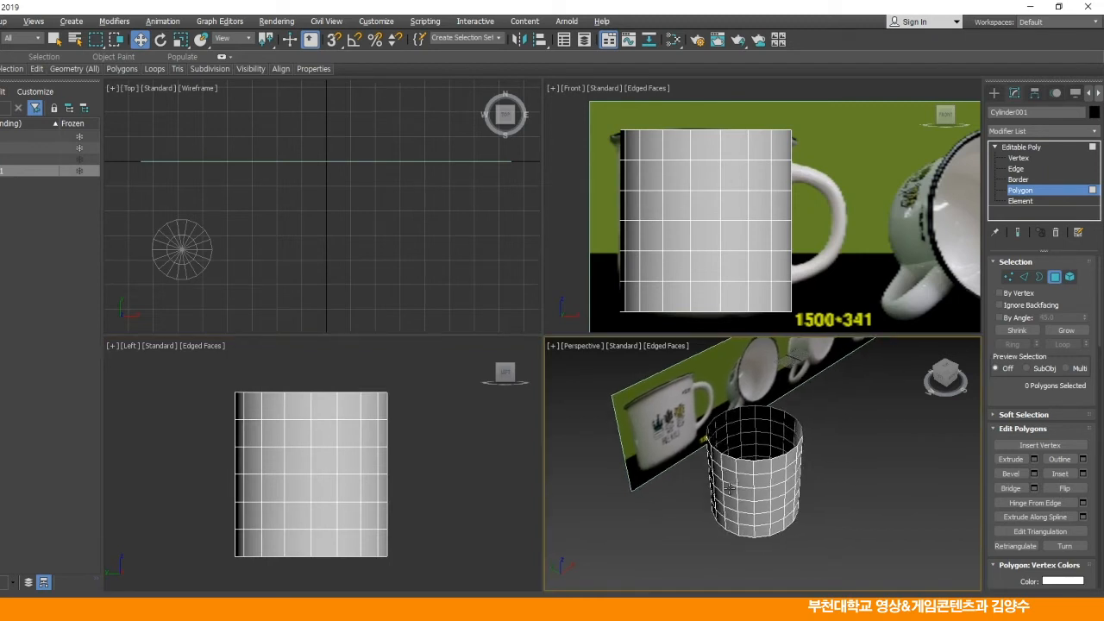
key(alt+w)
scroll(583, 388, up, 3)
middle_drag(582, 387, 598, 410)
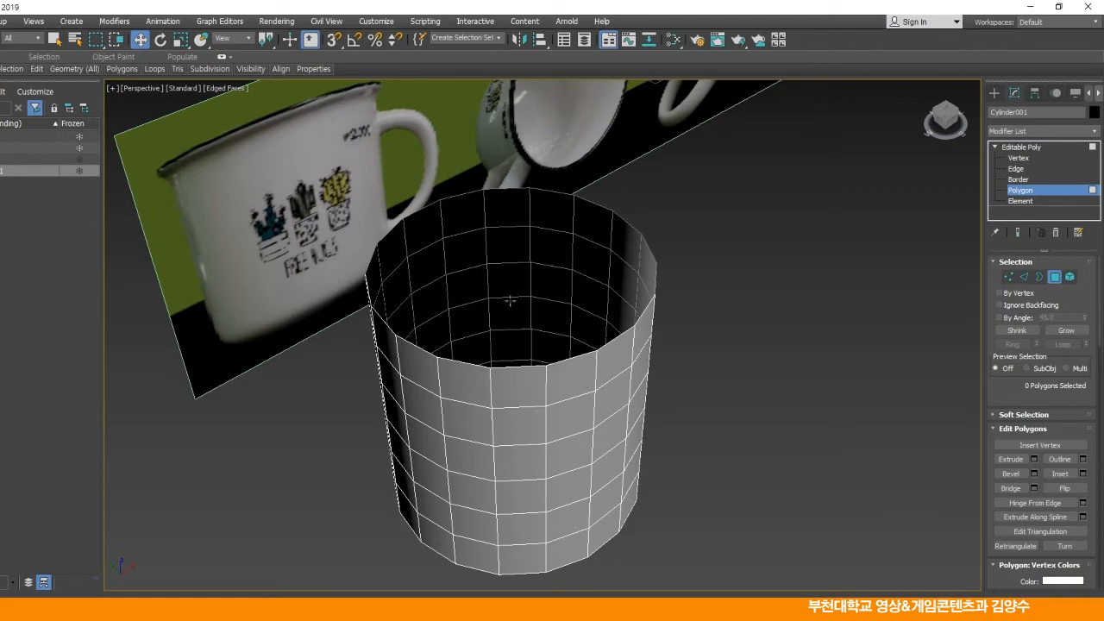
alt+middle_drag(550, 415, 531, 314)
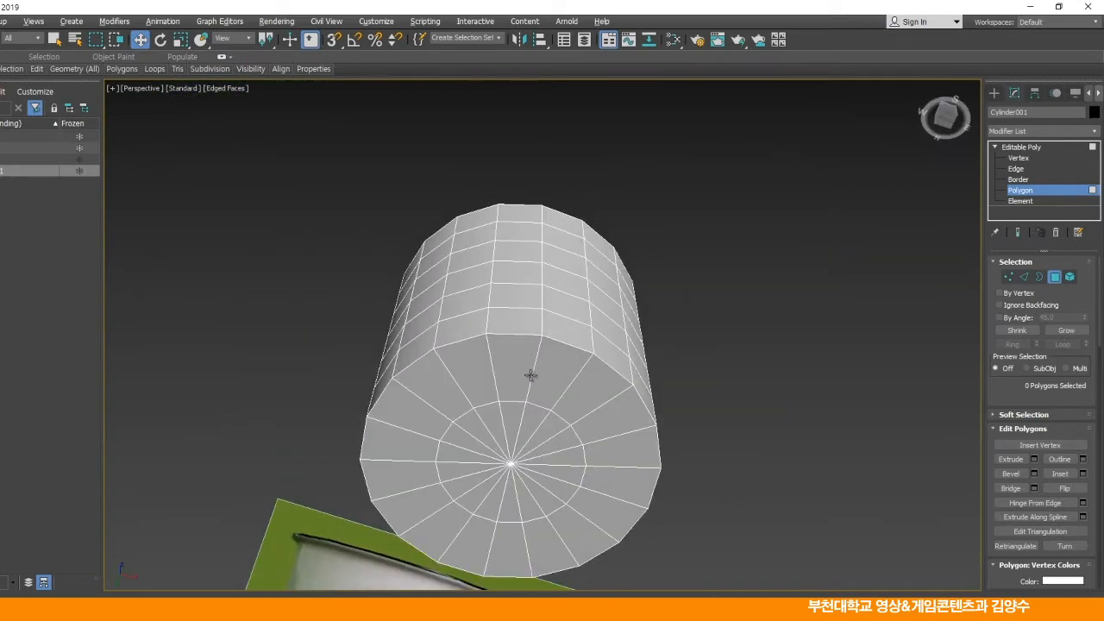
alt+middle_drag(575, 262, 570, 411)
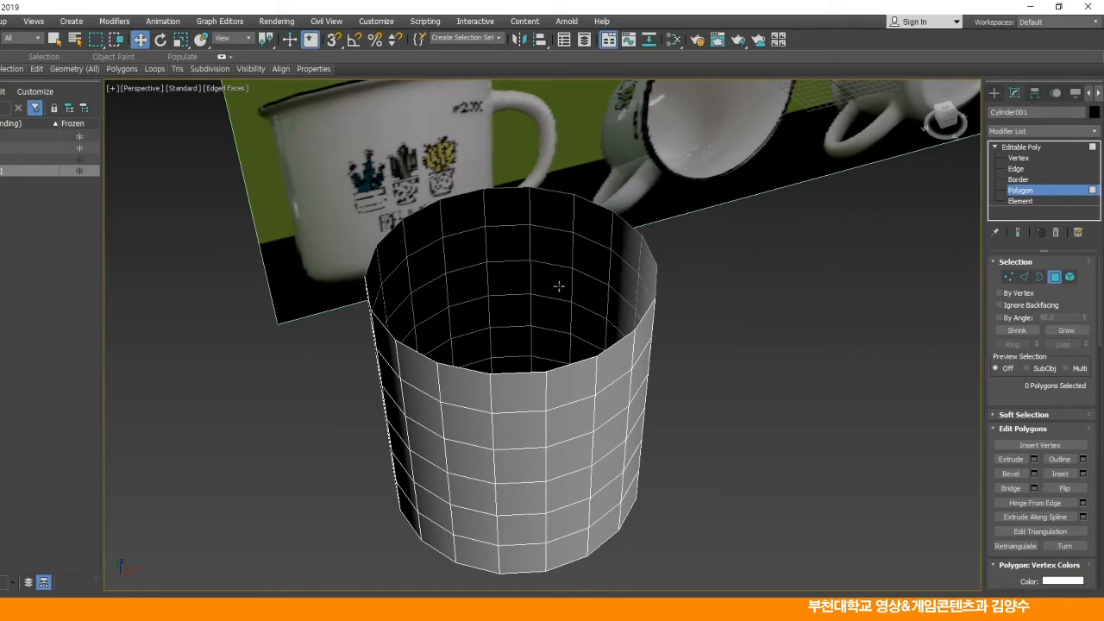
key(alt+w)
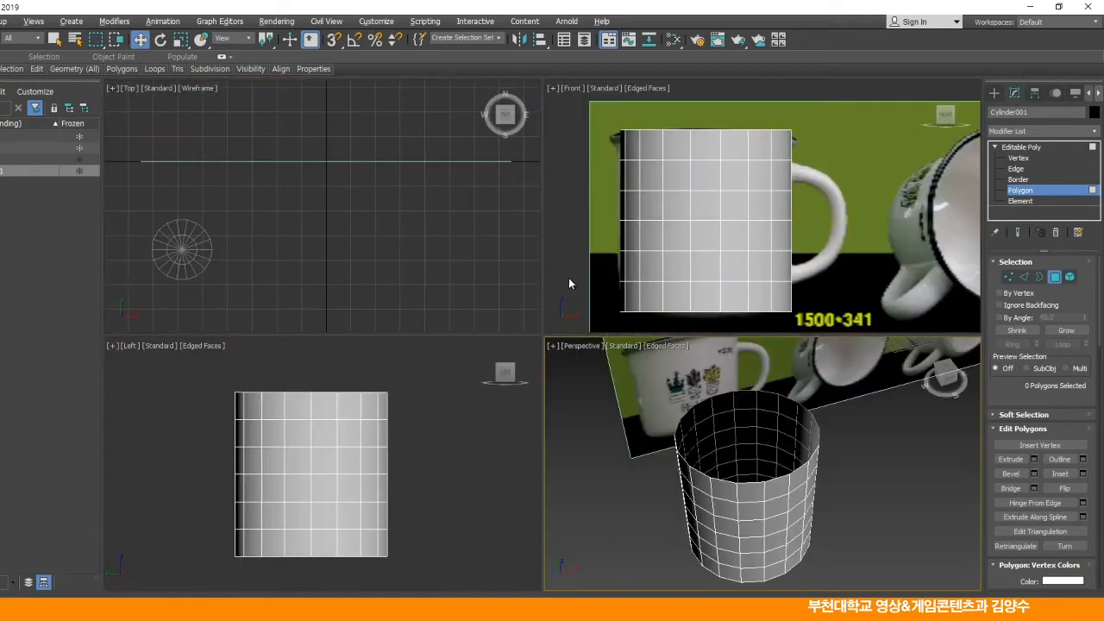
In the maximized Front viewport, select the horizontal vertex row just above the cylinder's base and move it down closer to the base
middle_click(708, 277)
key(alt+w)
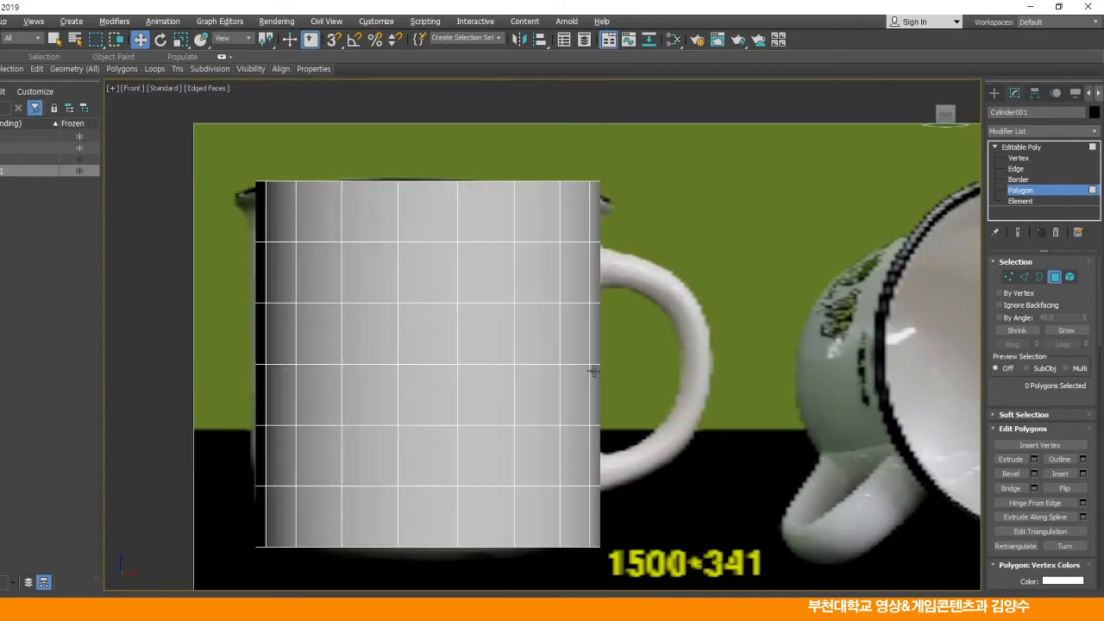
middle_drag(607, 365, 624, 276)
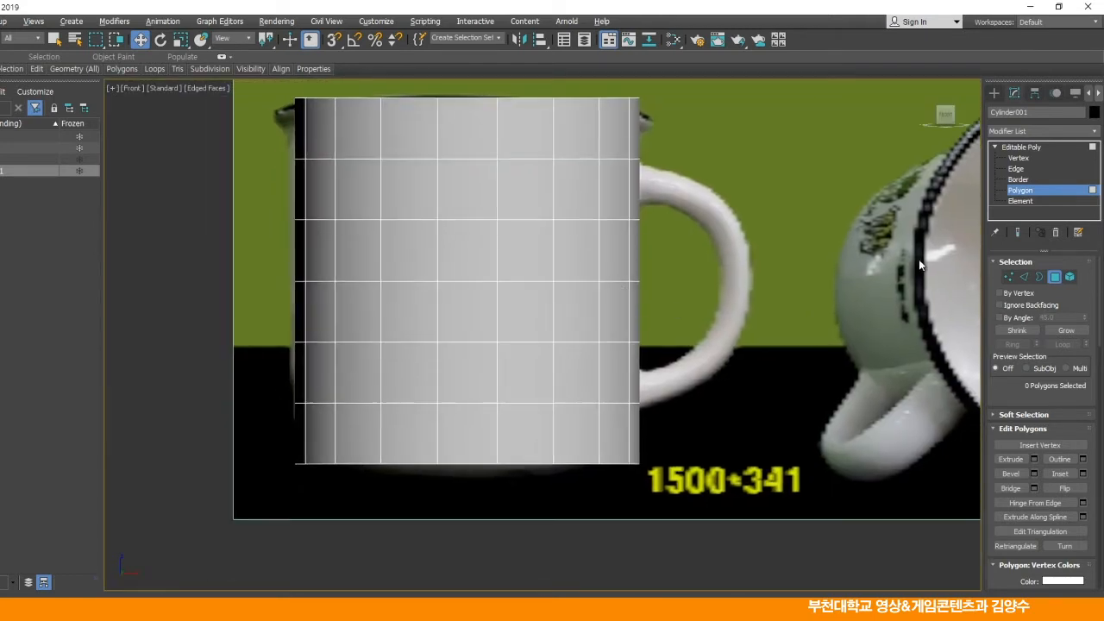
click(1022, 160)
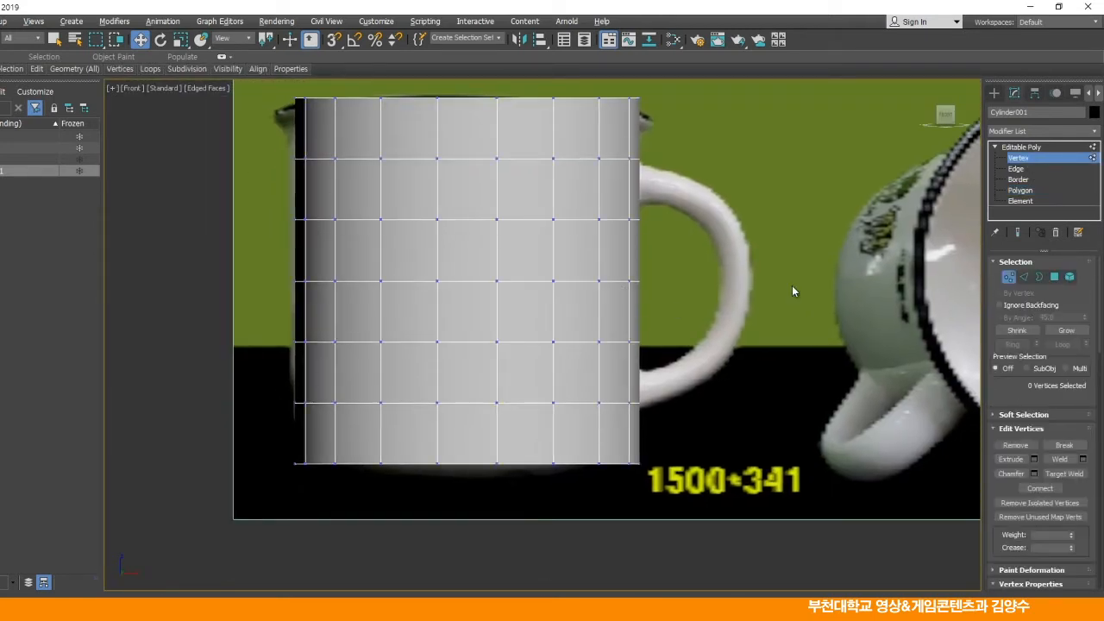
drag(213, 391, 683, 420)
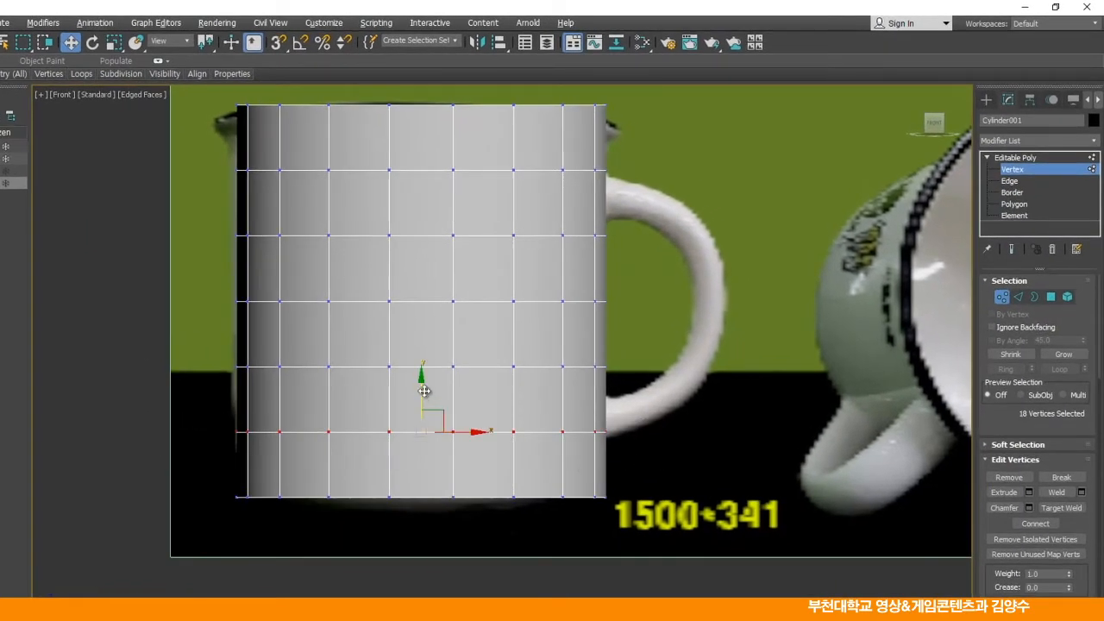
click(413, 380)
drag(181, 402, 614, 453)
drag(420, 375, 422, 400)
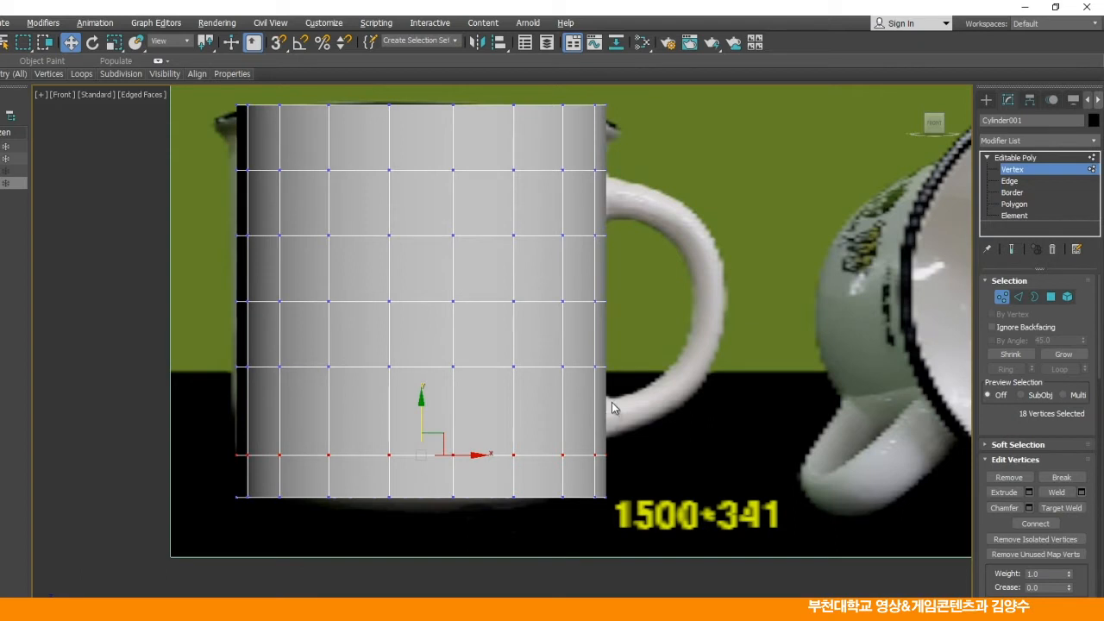
Lower the fifth vertex row from the top towards the handle's lower joint and raise the second and third rows slightly around the upper joint
drag(421, 422, 421, 336)
drag(208, 162, 639, 199)
drag(422, 133, 422, 125)
drag(206, 250, 646, 226)
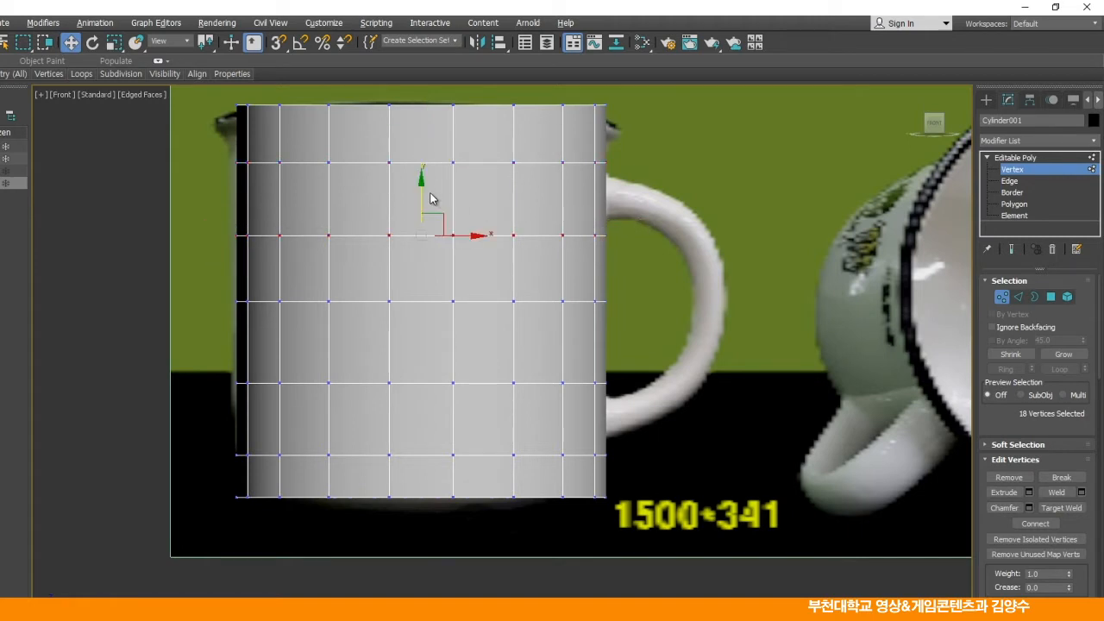
drag(422, 190, 422, 192)
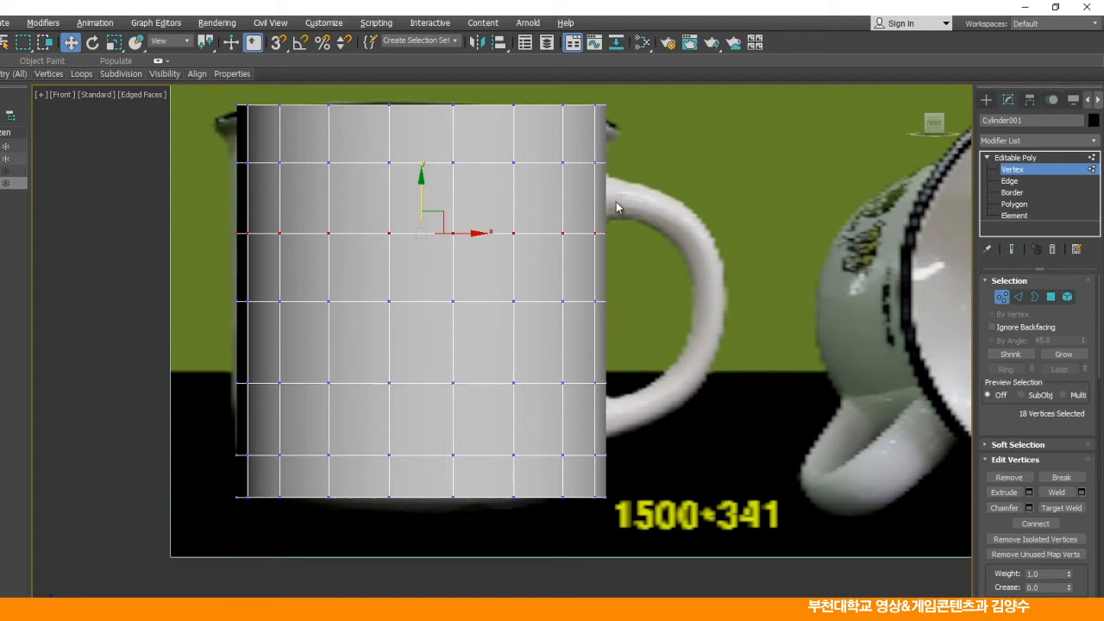
Fine-tune the rows around the handle's lower joint, moving the fifth slightly down and the sixth slightly up, and clear the vertex selection
drag(219, 377, 640, 413)
drag(421, 344, 421, 348)
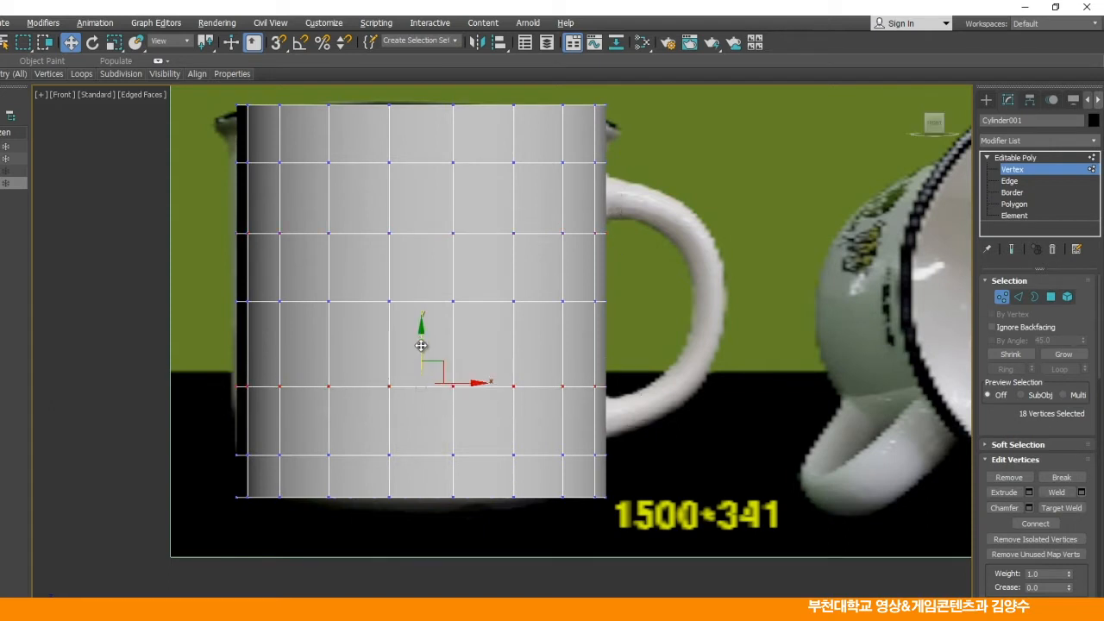
drag(210, 437, 623, 475)
drag(421, 417, 422, 412)
click(684, 467)
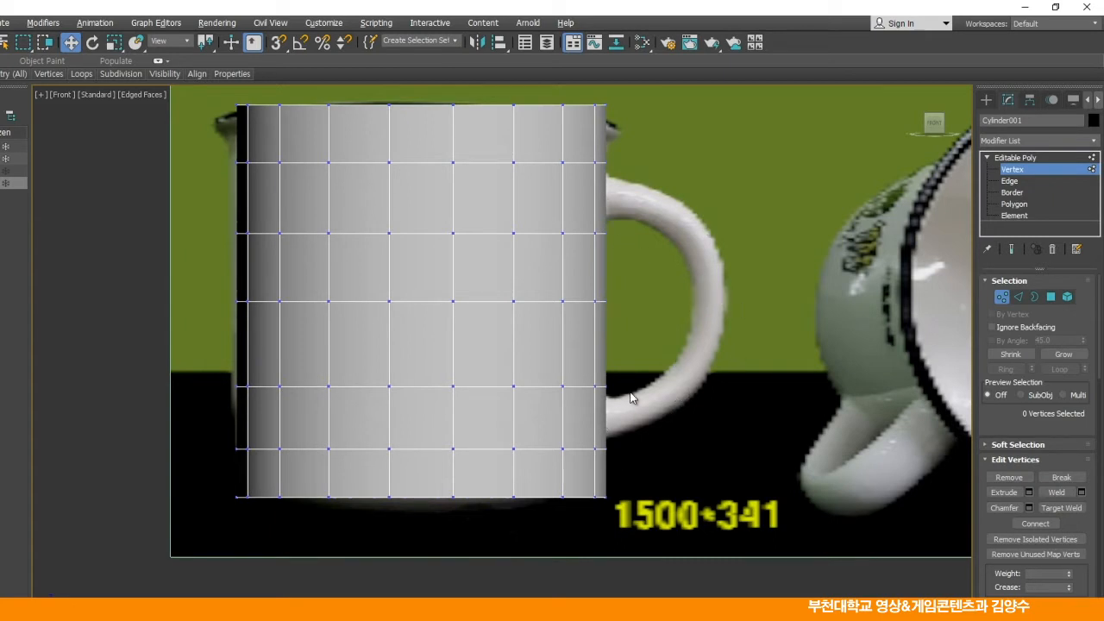
Examine the other mug views in the reference image in the maximized Front viewport
key(alt+w)
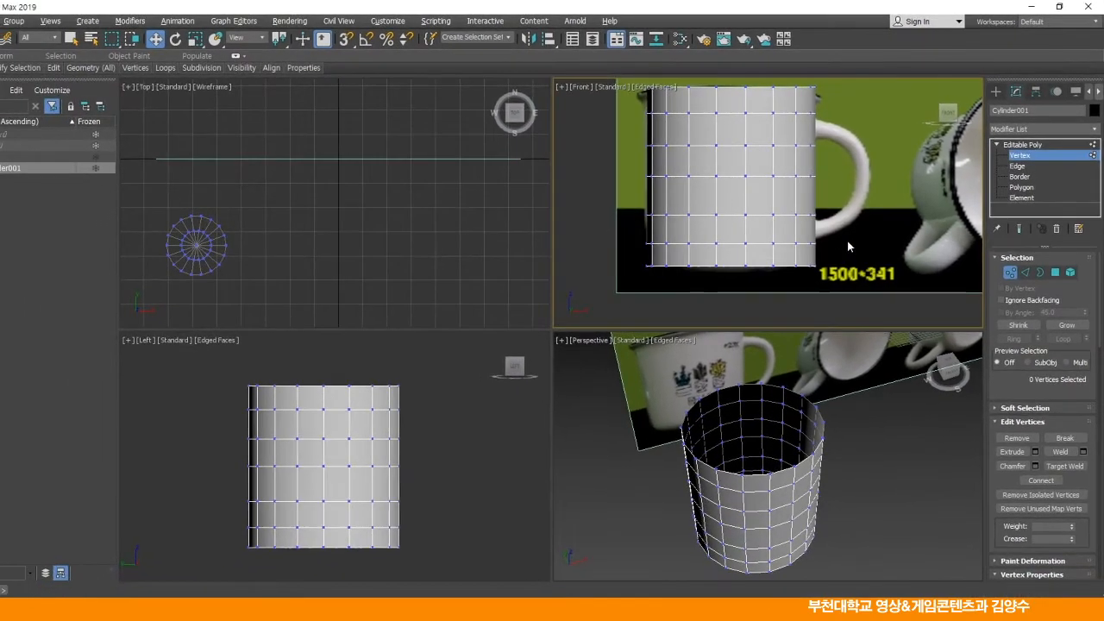
right_click(824, 262)
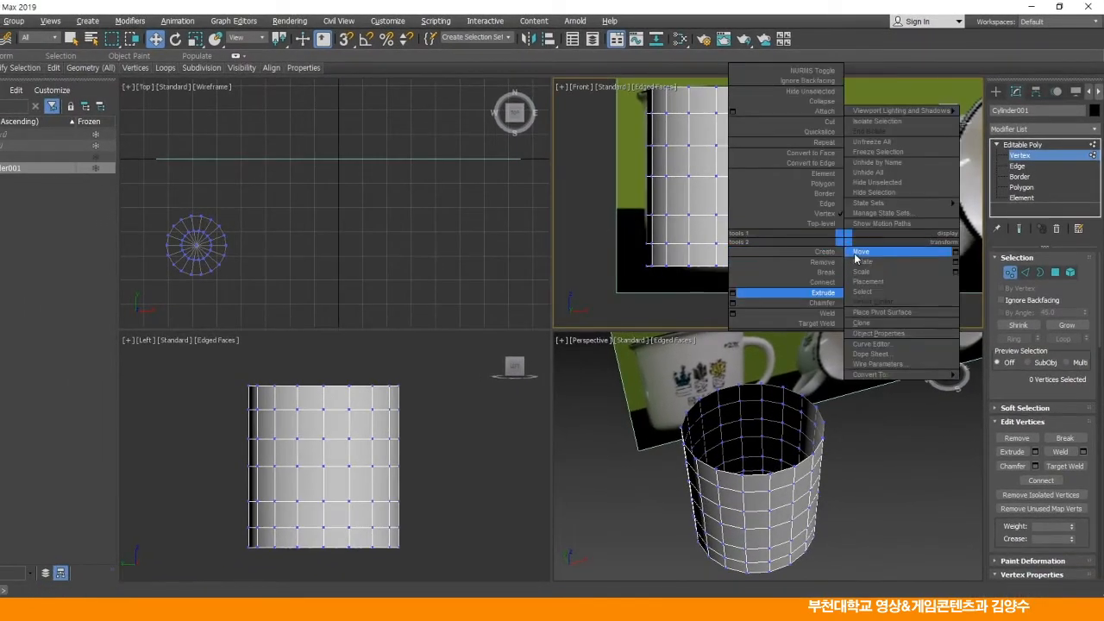
right_click(853, 258)
key(alt+w)
middle_drag(762, 281, 510, 280)
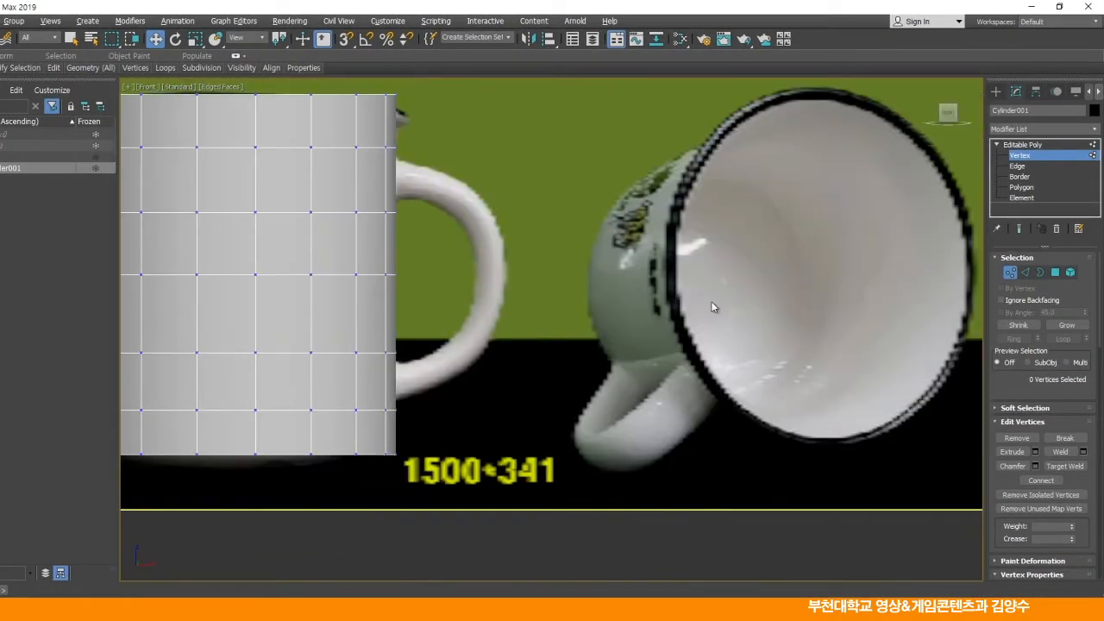
middle_drag(854, 301, 693, 294)
scroll(693, 294, down, 4)
middle_drag(827, 326, 804, 328)
scroll(761, 328, up, 2)
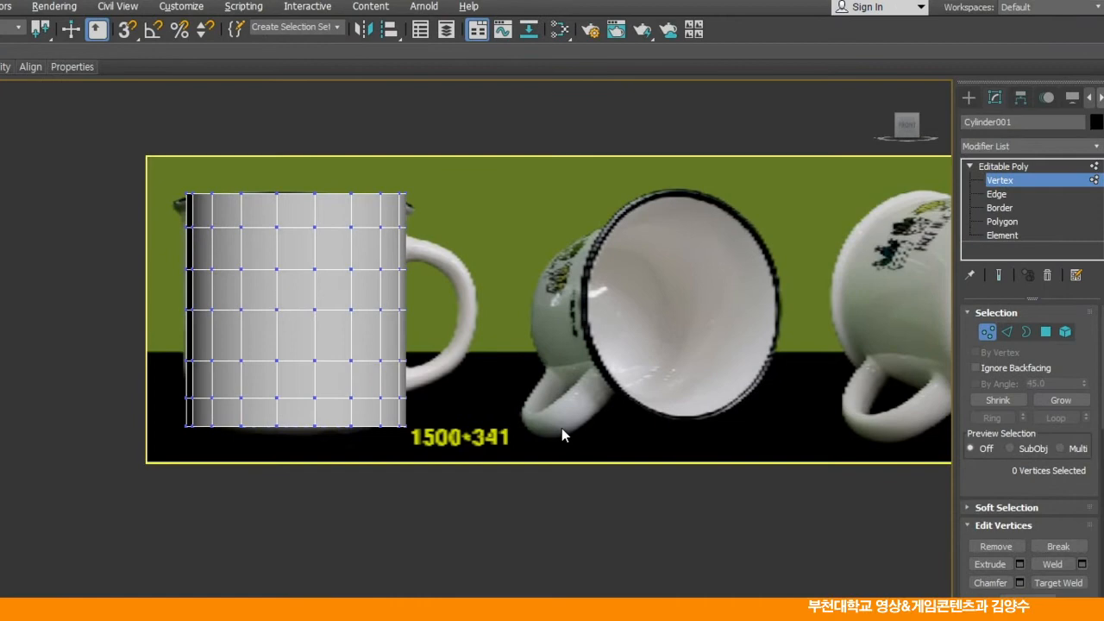
At Edge level in the Perspective viewport, select the complete edge loop around the outer rim of the cylinder's bottom
key(alt+w)
click(646, 588)
key(alt+w)
alt+middle_drag(492, 588, 530, 436)
click(997, 195)
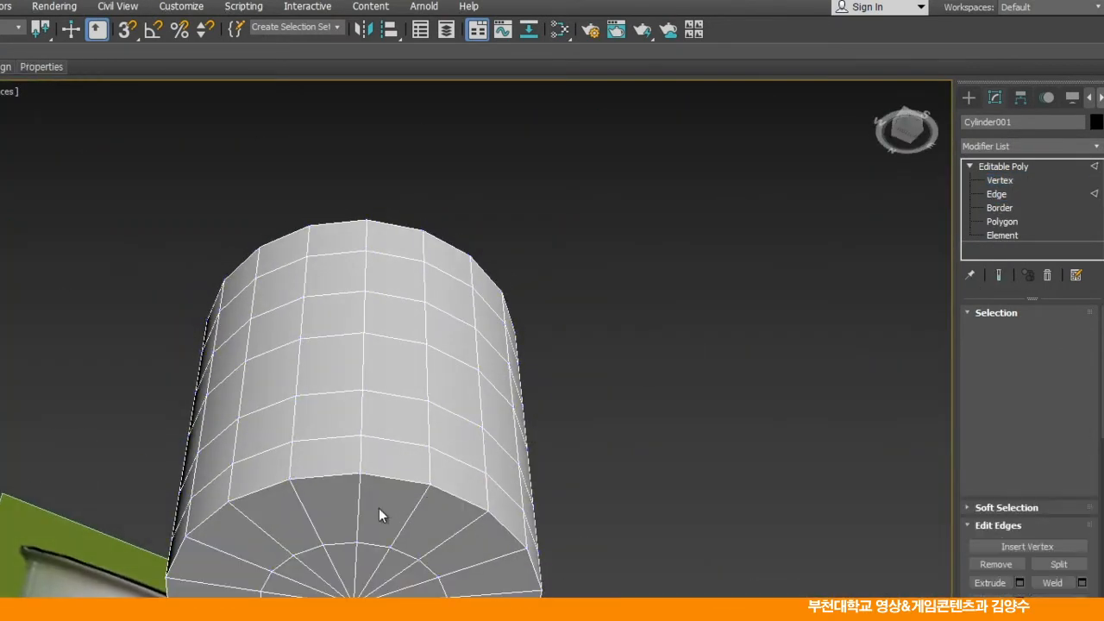
click(384, 476)
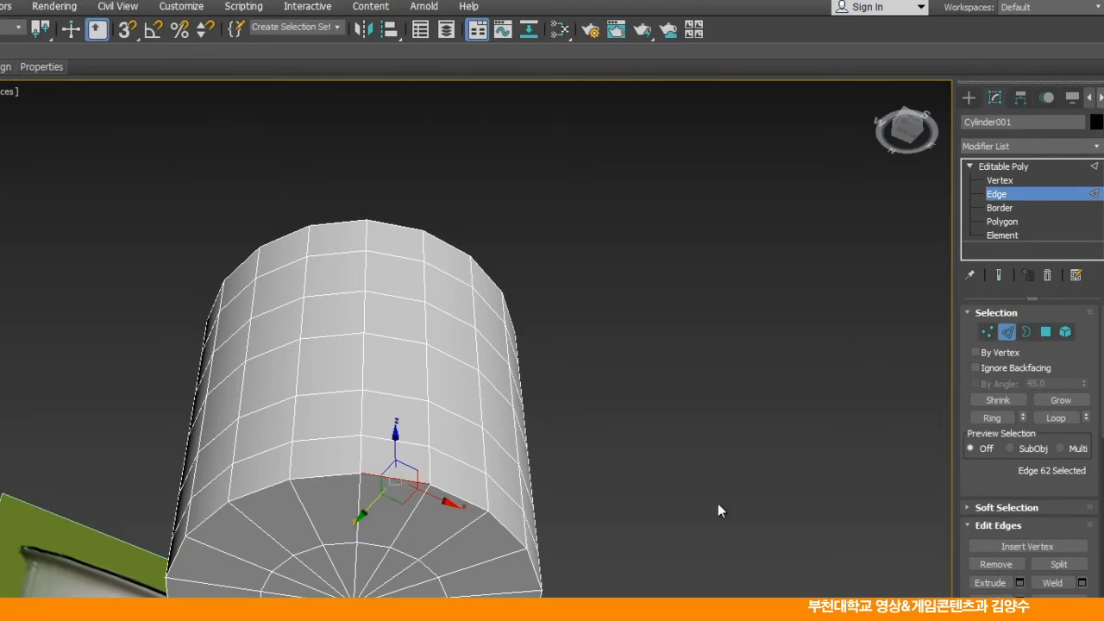
click(1058, 419)
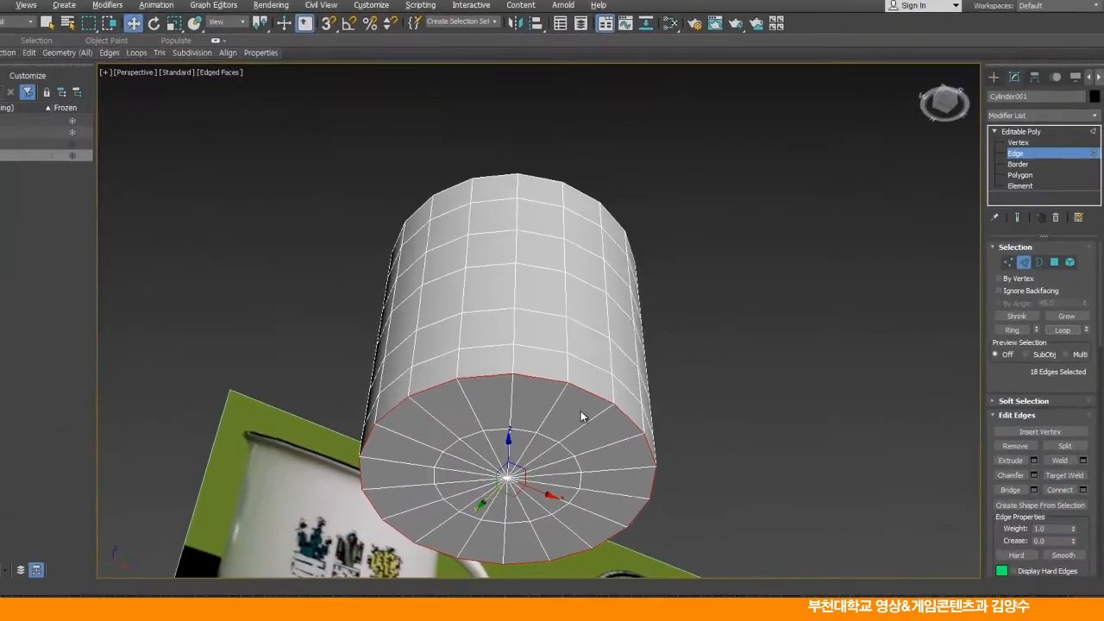
Start a Chamfer with settings on the selected bottom edge loop in the Front viewport and raise the chamfer amount to about 16.8
key(alt+w)
right_click(719, 243)
key(alt+w)
scroll(486, 350, up, 4)
middle_drag(487, 351, 533, 477)
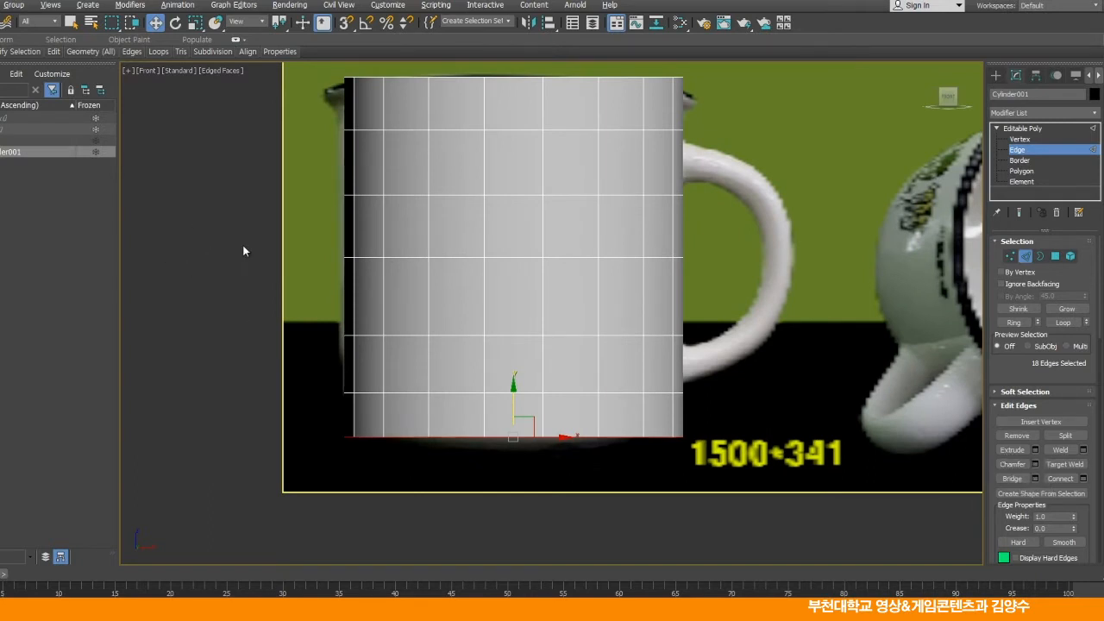
right_click(207, 209)
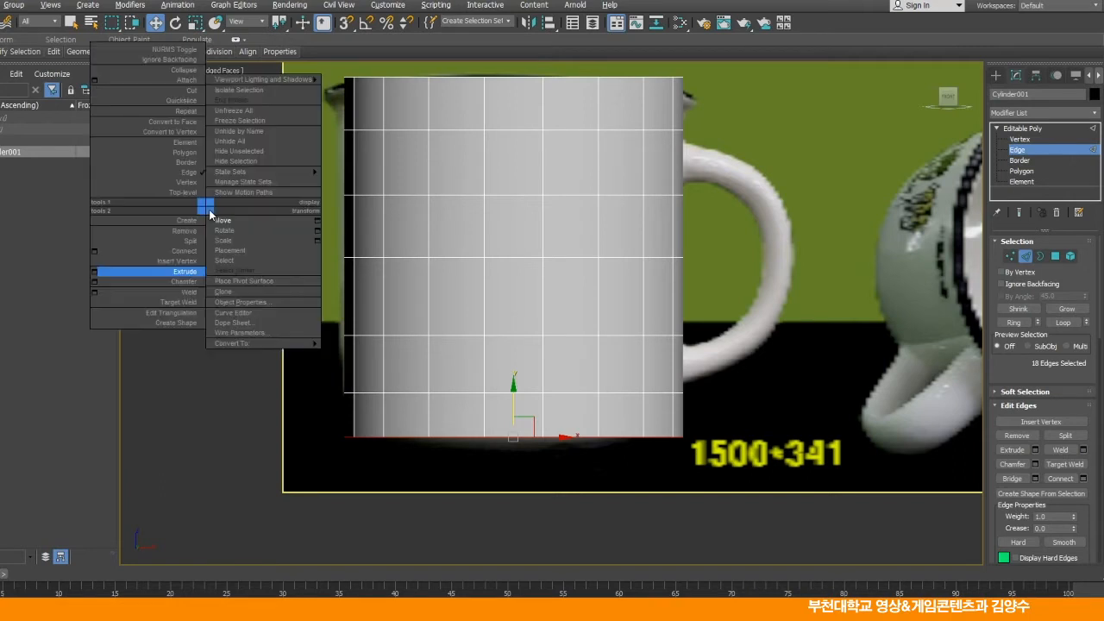
click(94, 282)
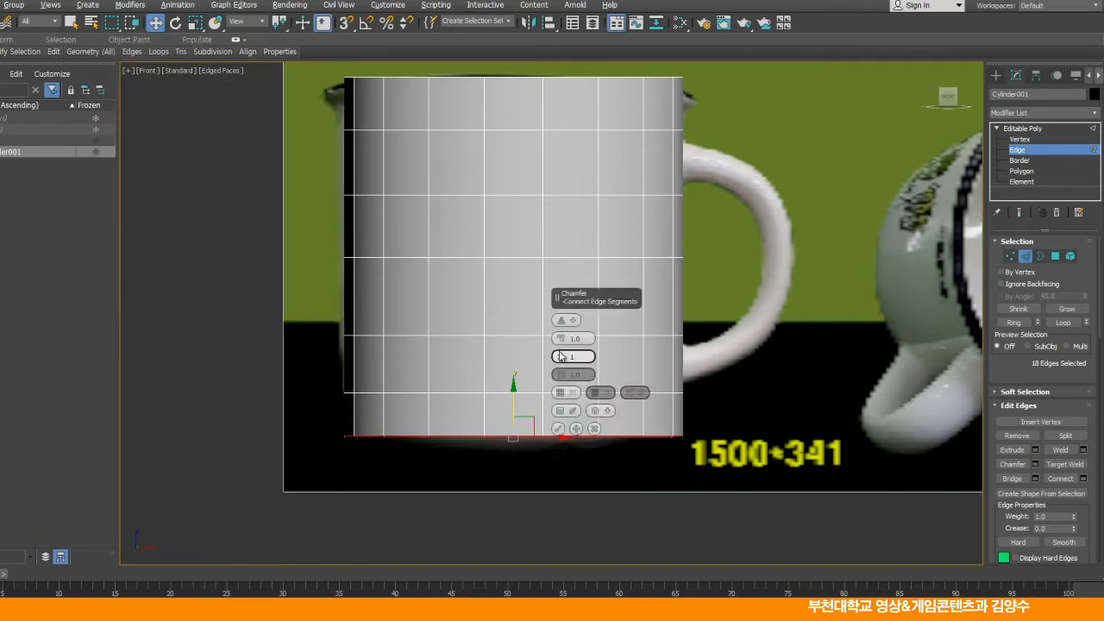
drag(562, 341, 557, 310)
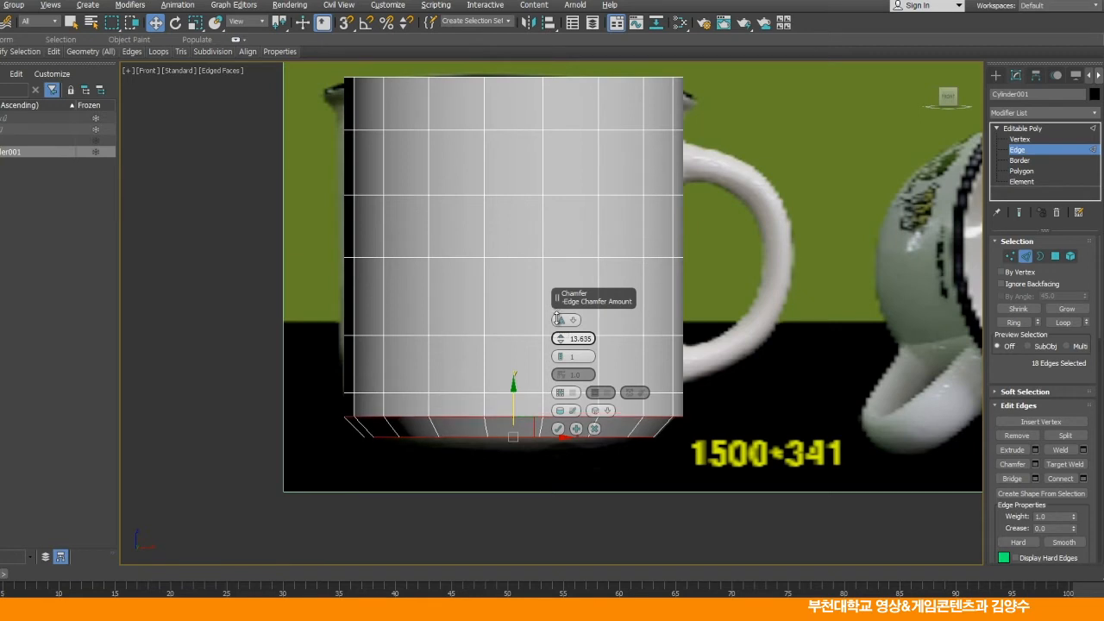
drag(555, 311, 556, 316)
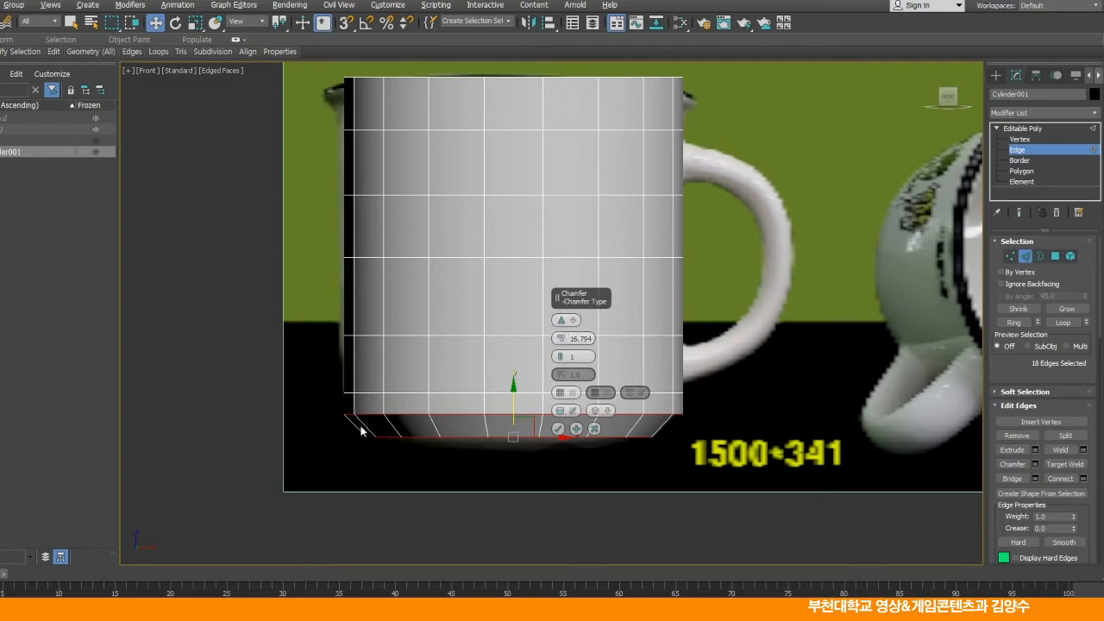
Set the bottom chamfer to 2 segments with an amount of about 21.76, apply it and clear the edge selection
click(559, 355)
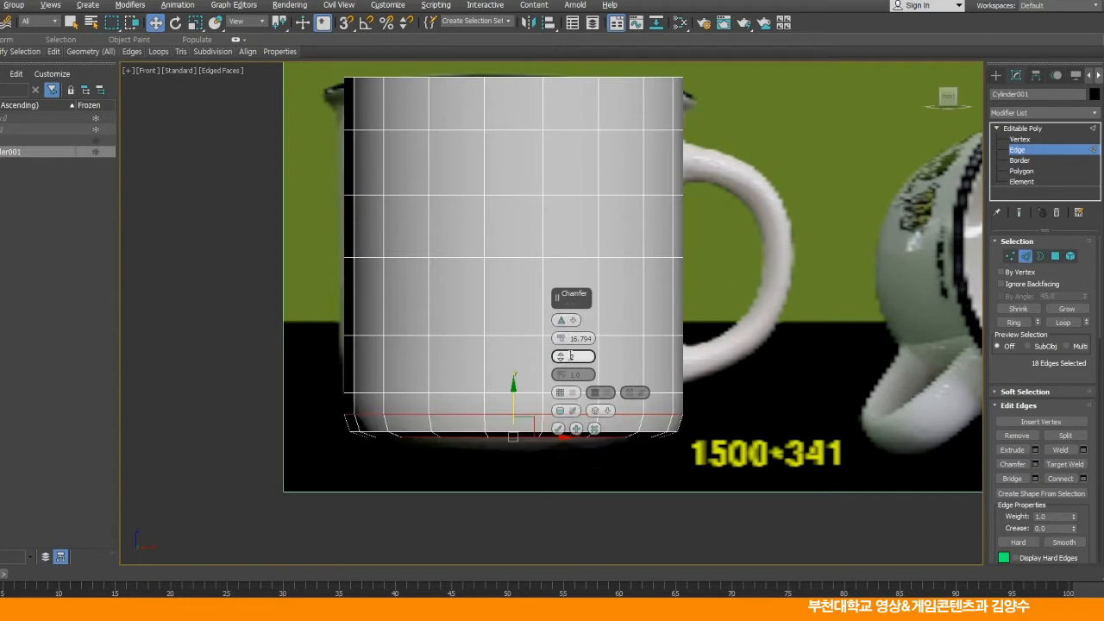
drag(562, 338, 562, 335)
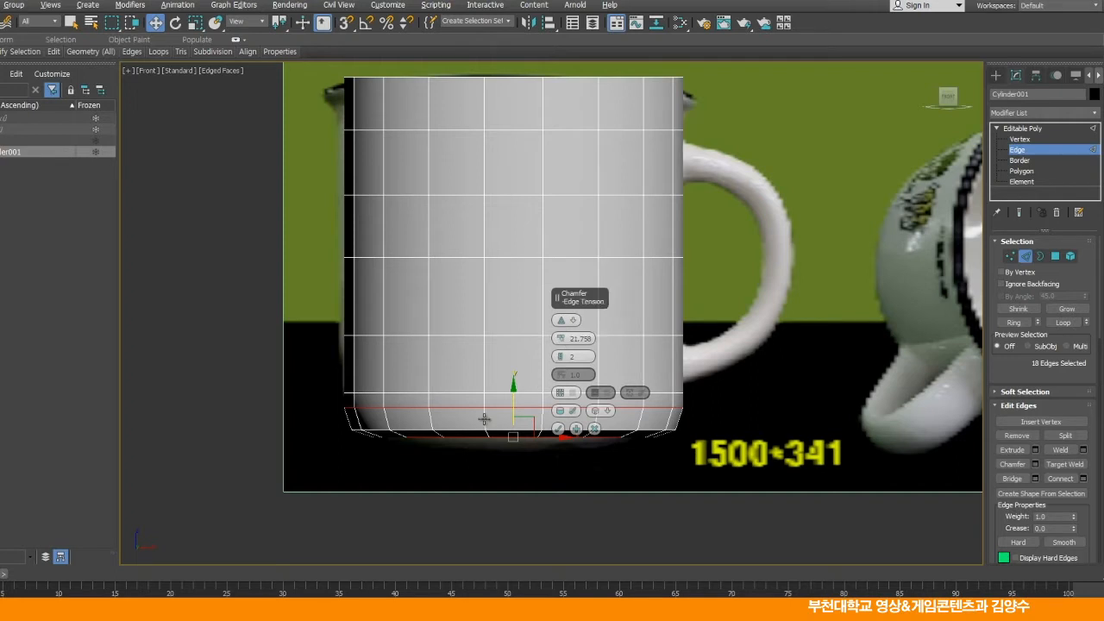
click(559, 429)
click(549, 542)
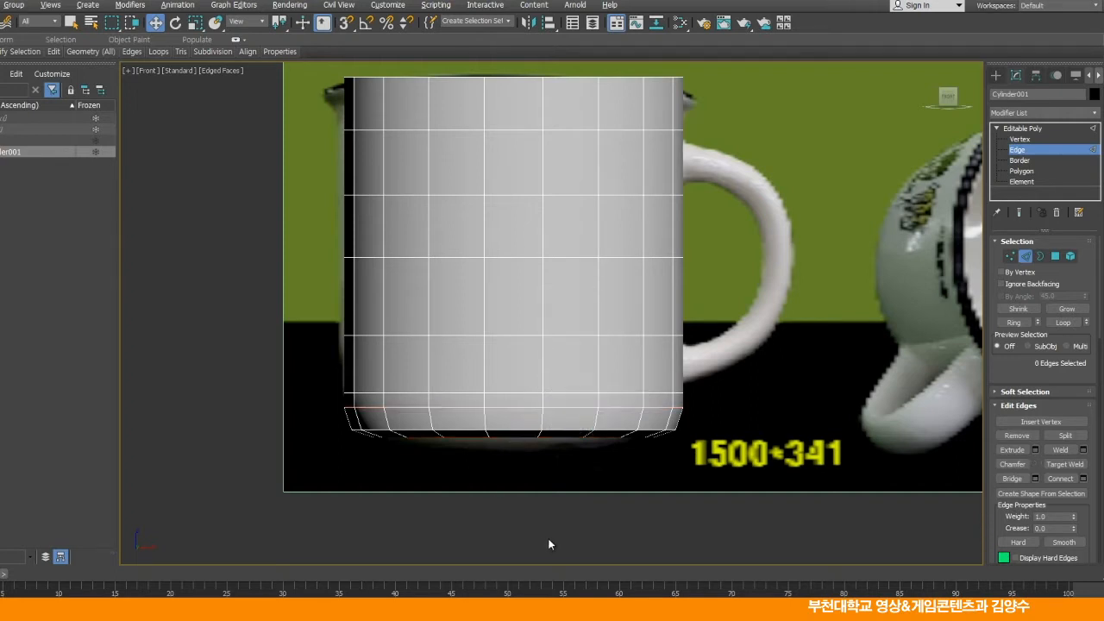
Inspect the chamfered base of the mug body from below in the maximized Perspective viewport
scroll(493, 422, down, 3)
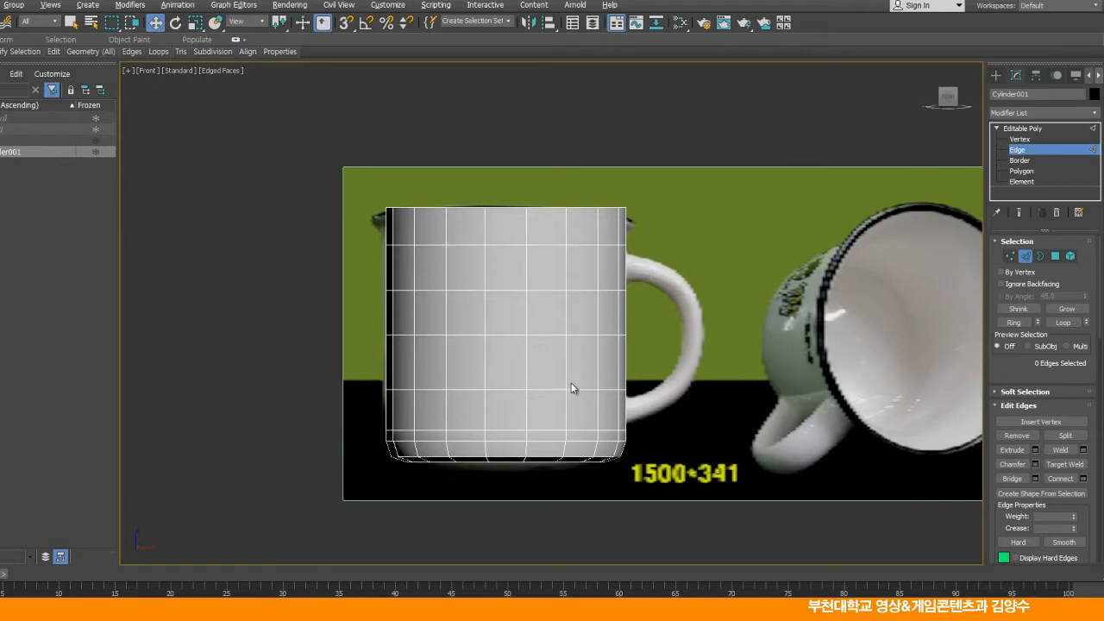
middle_drag(567, 383, 552, 401)
key(alt+w)
click(648, 438)
key(alt+w)
alt+middle_drag(616, 415, 562, 428)
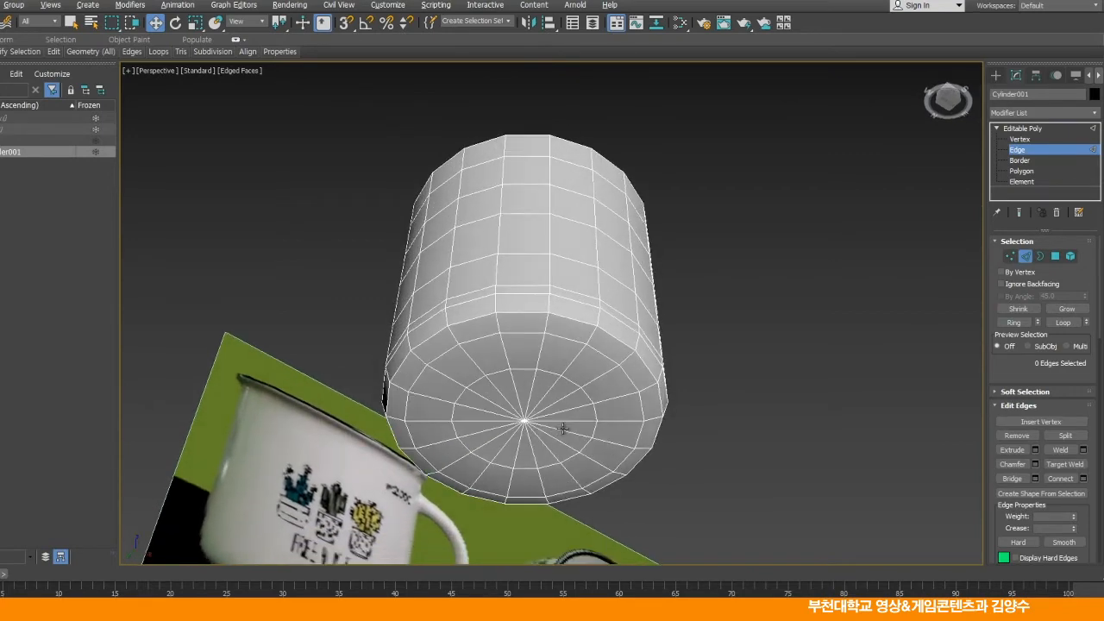
Examine the mug's underside in the Front viewport's reference image and compare it with the model's base in the Perspective viewport
key(alt+w)
click(751, 290)
key(alt+w)
middle_drag(886, 336, 425, 283)
middle_drag(730, 307, 638, 320)
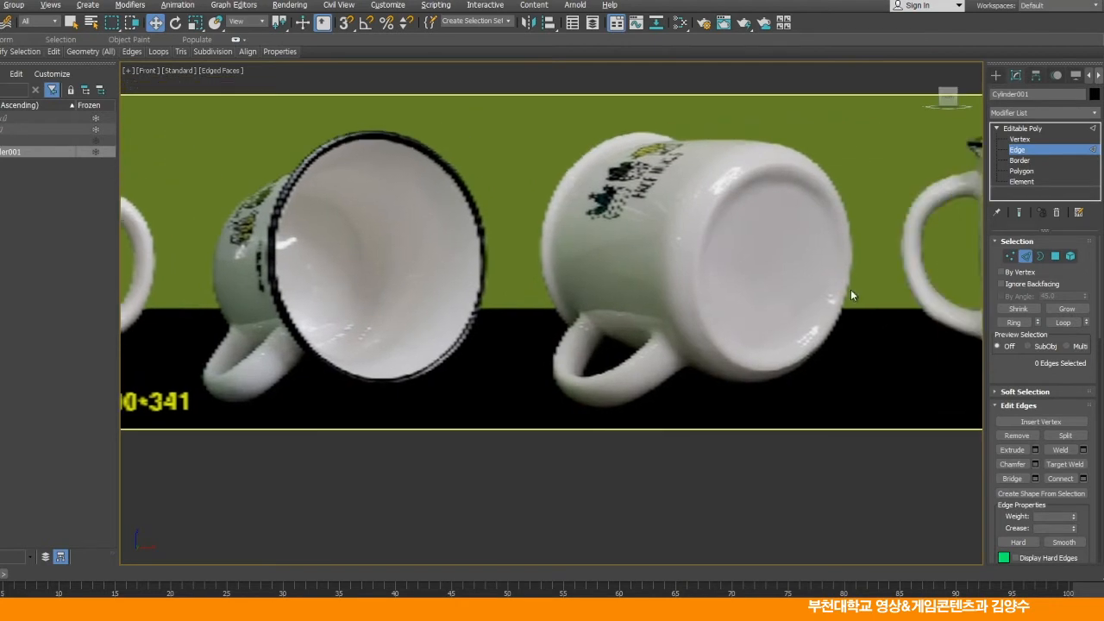
middle_drag(524, 370, 797, 371)
key(alt+w)
click(716, 456)
key(alt+w)
middle_drag(509, 407, 577, 371)
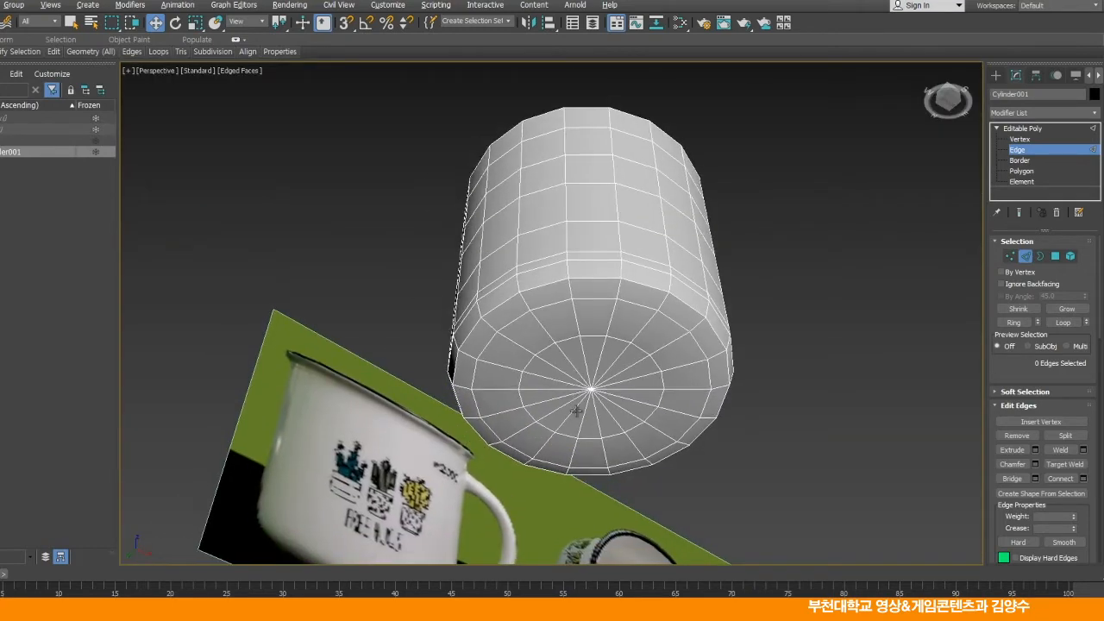
alt+middle_drag(577, 410, 581, 401)
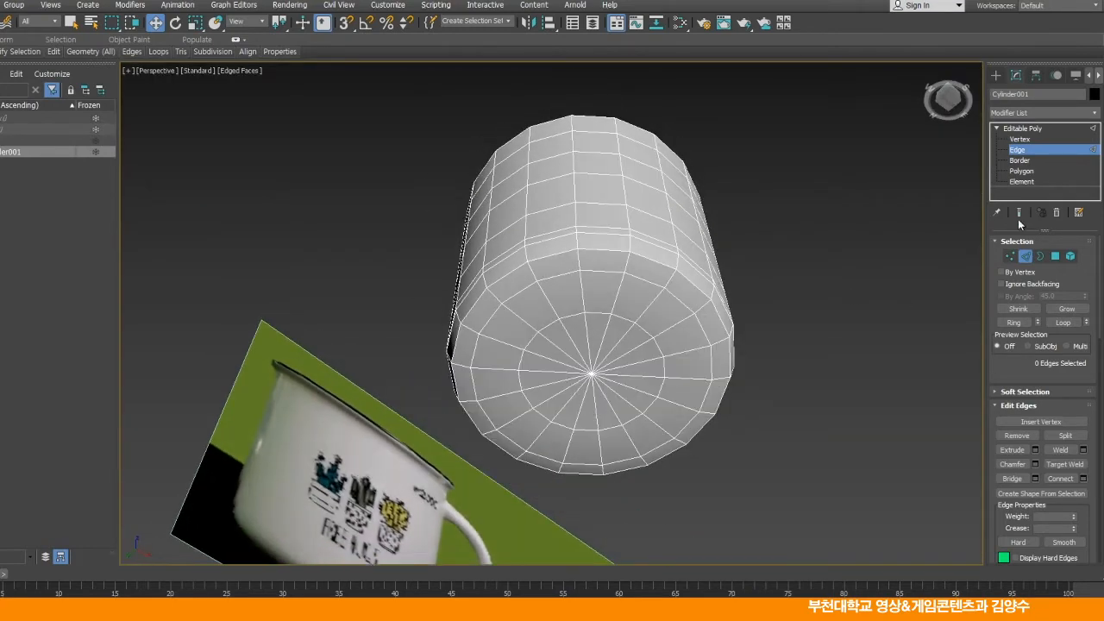
Connect the outer ring of radial edges on the mug's underside with one segment and a slide of -41
click(582, 285)
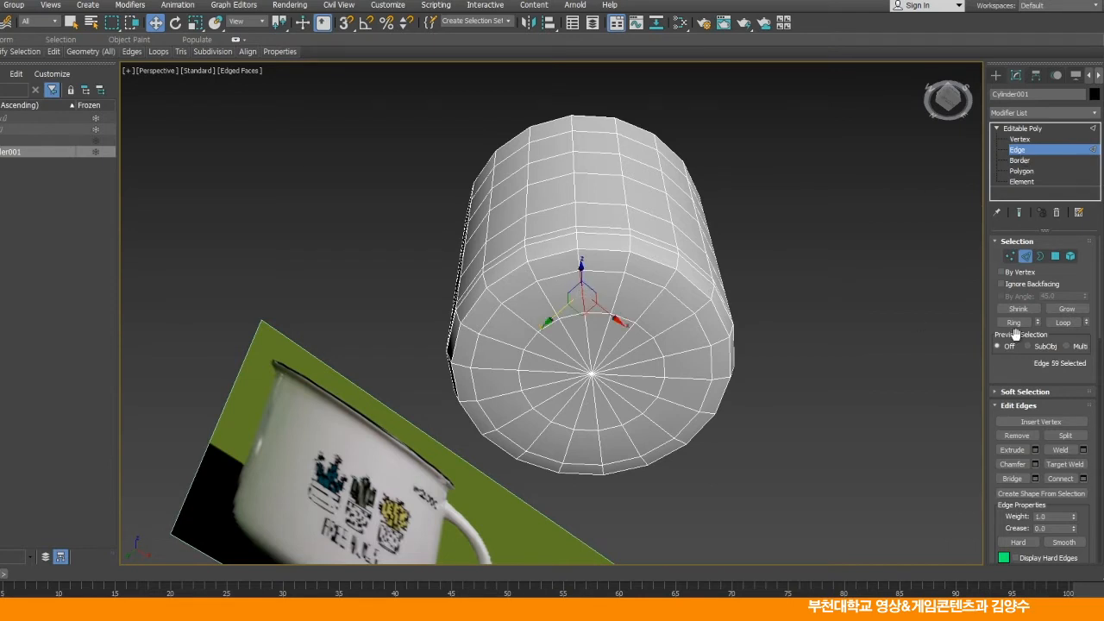
click(1014, 322)
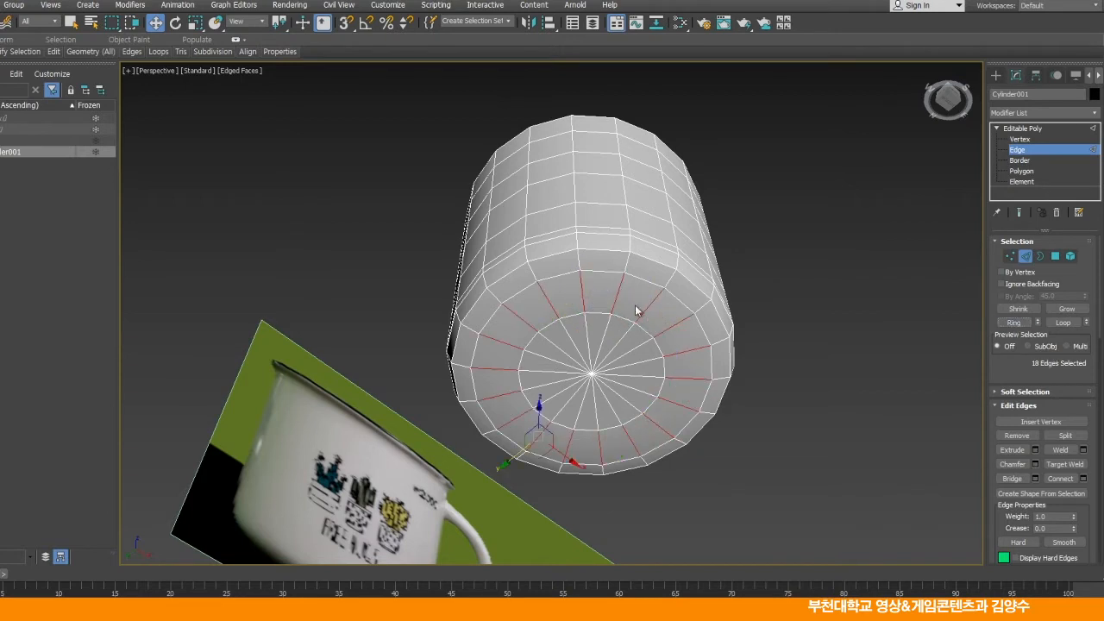
right_click(841, 264)
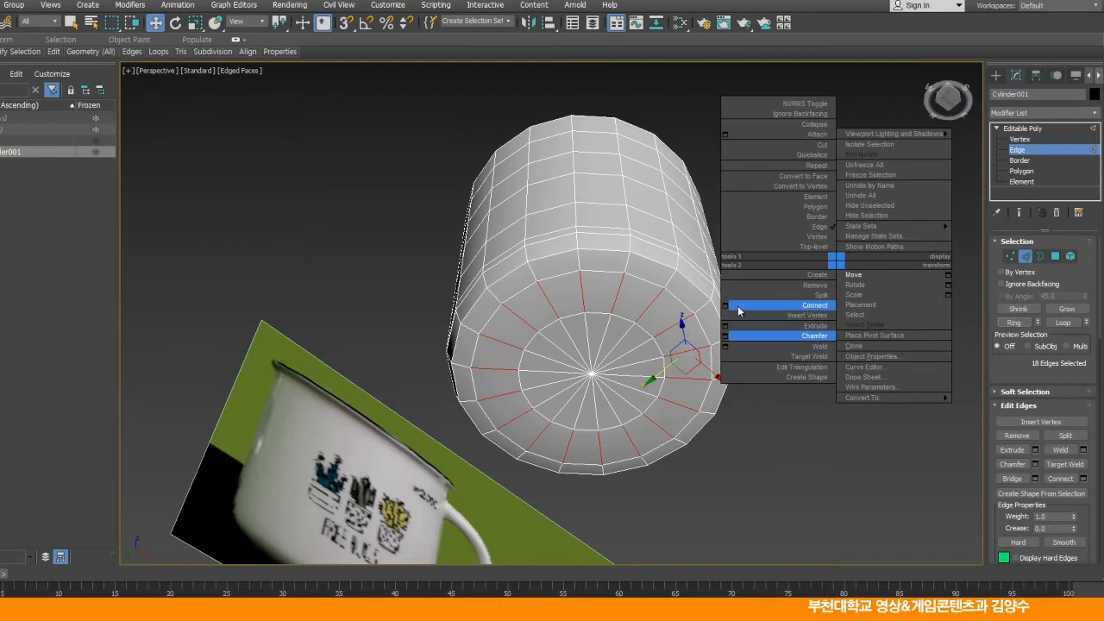
click(726, 306)
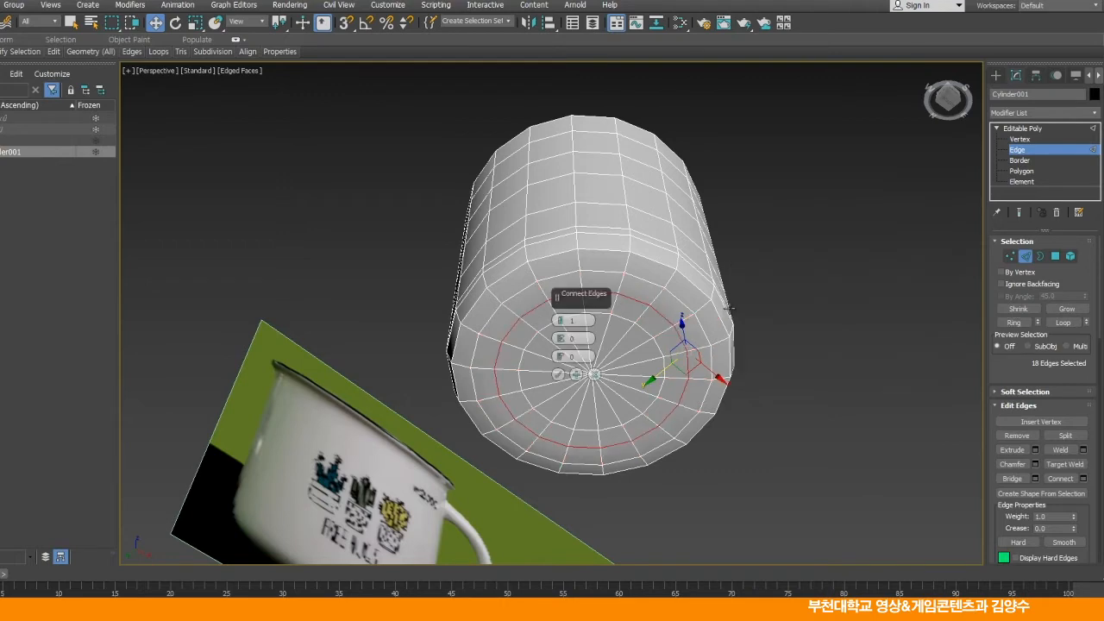
drag(560, 346, 576, 468)
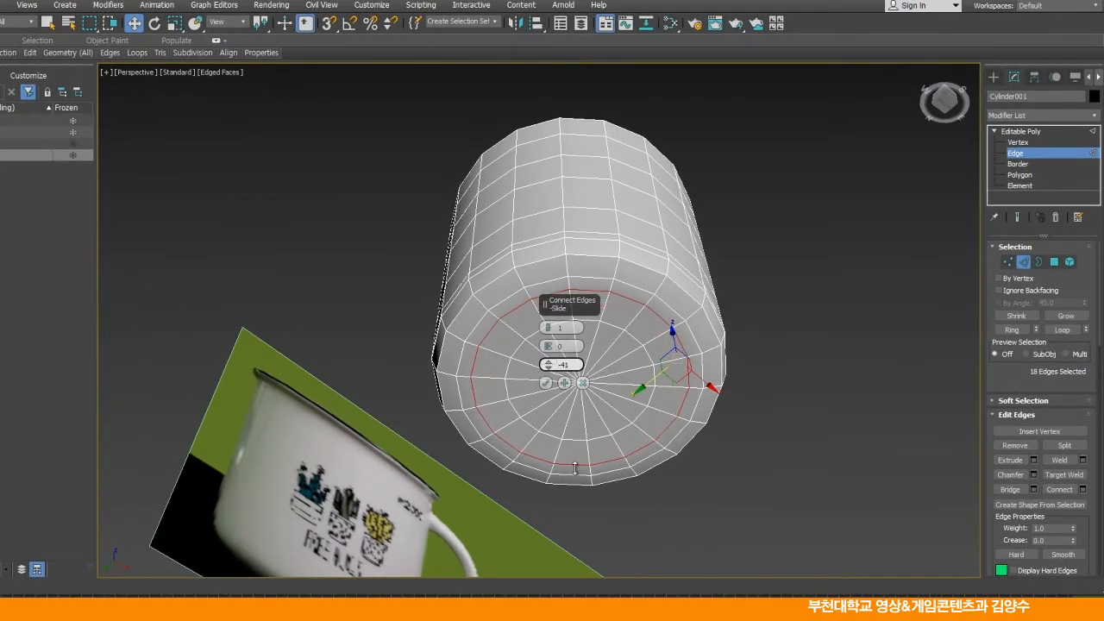
click(546, 382)
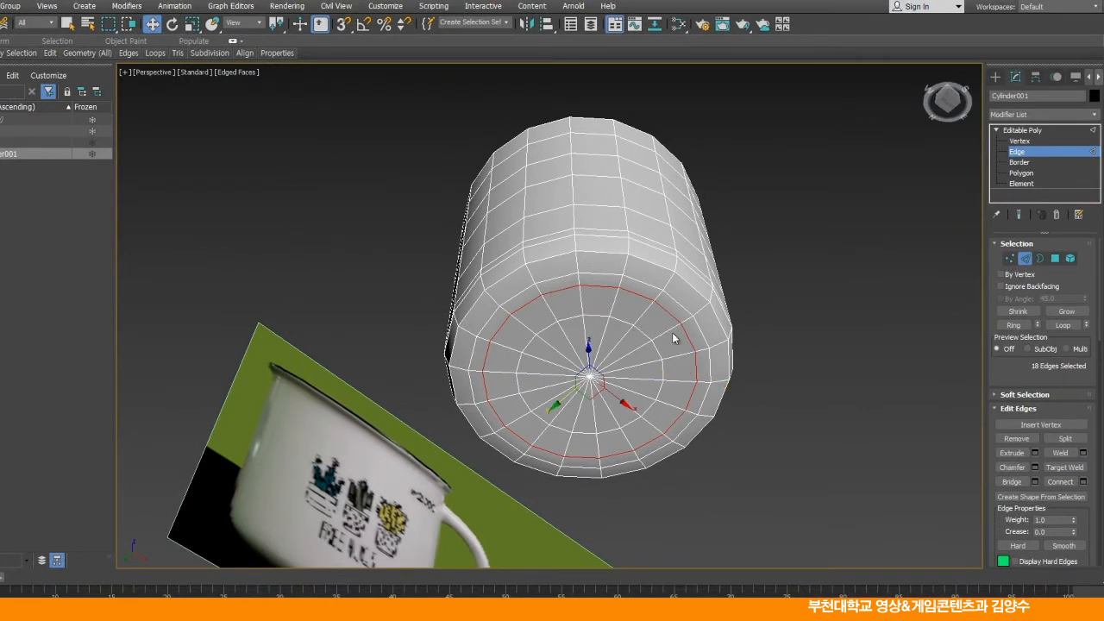
Add the inner edge loop of the underside to the selection and raise both loops slightly along Z to recess the base
click(598, 316)
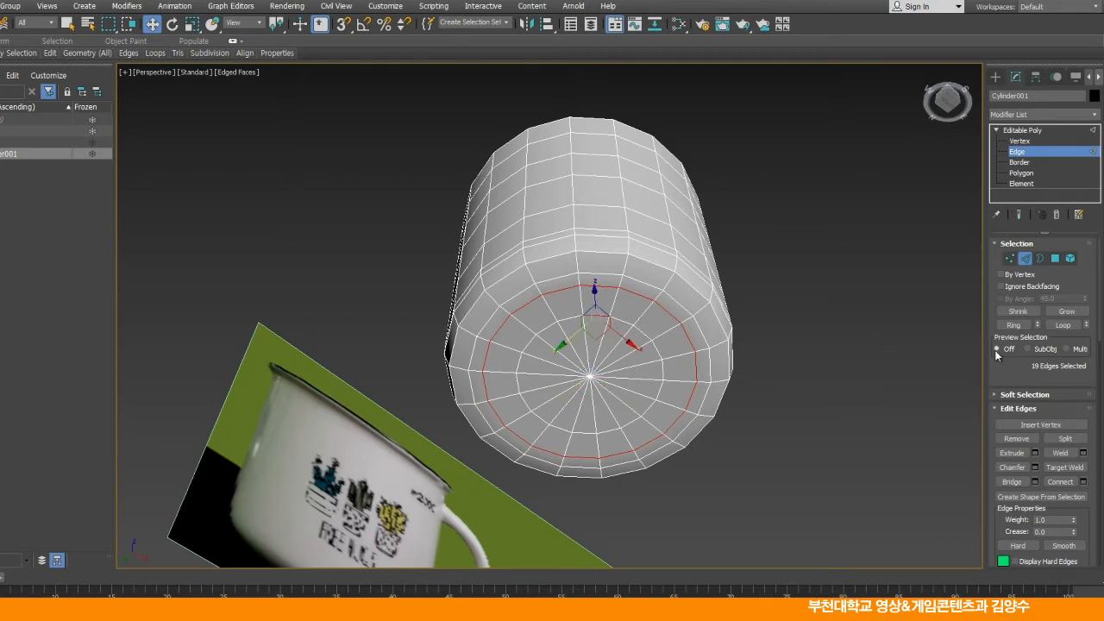
click(1063, 325)
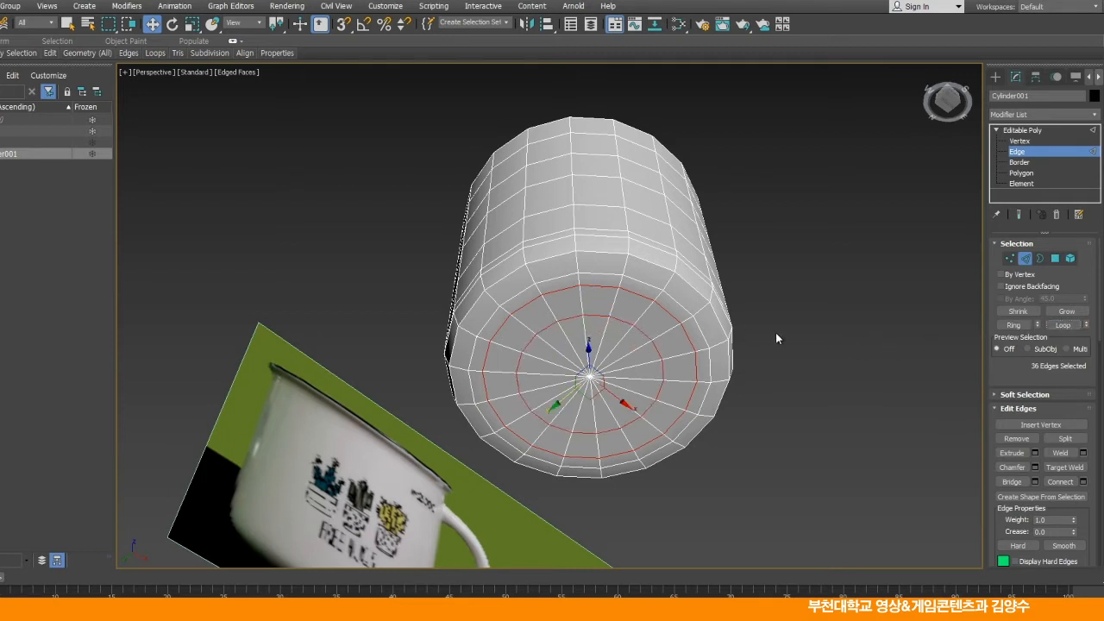
alt+middle_drag(666, 294, 665, 309)
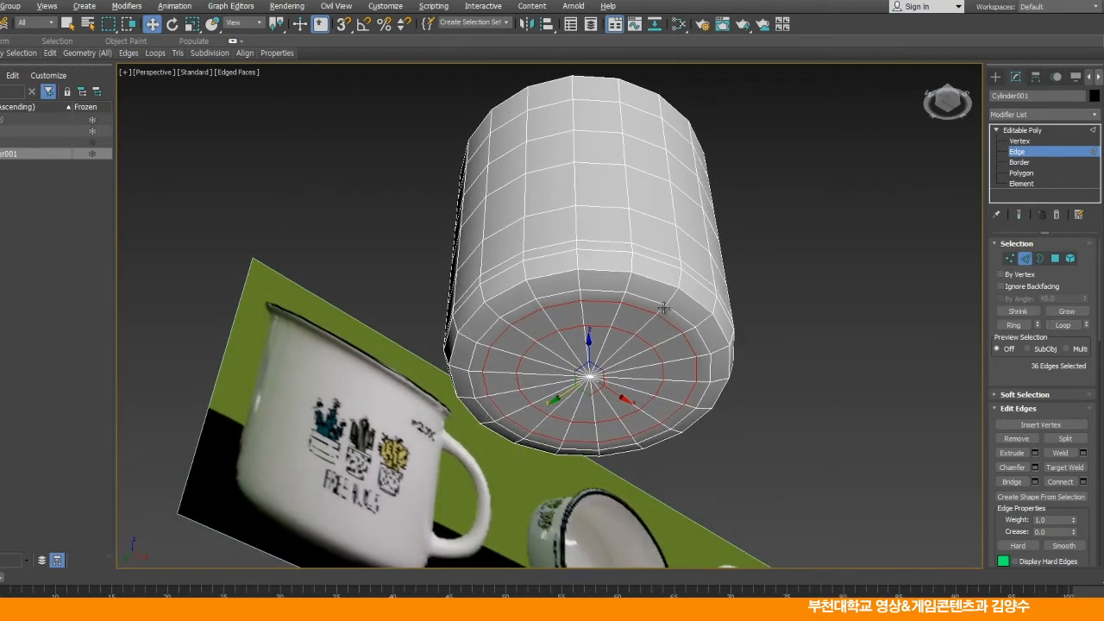
drag(596, 343, 591, 337)
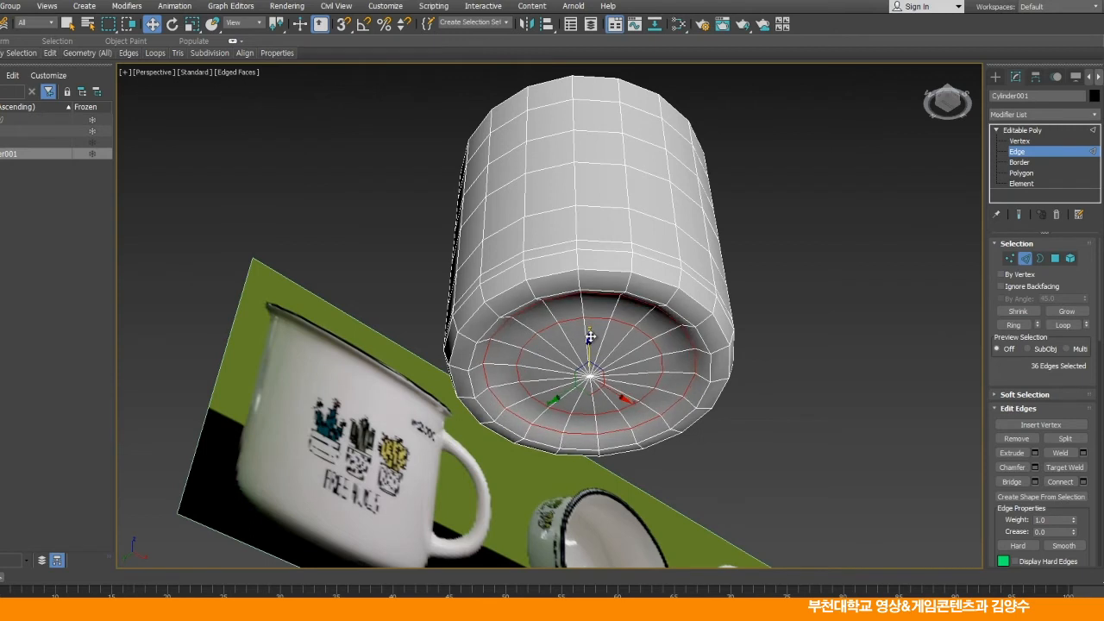
Raise the centre vertex of the mug's underside slightly along Z
click(1019, 141)
click(592, 373)
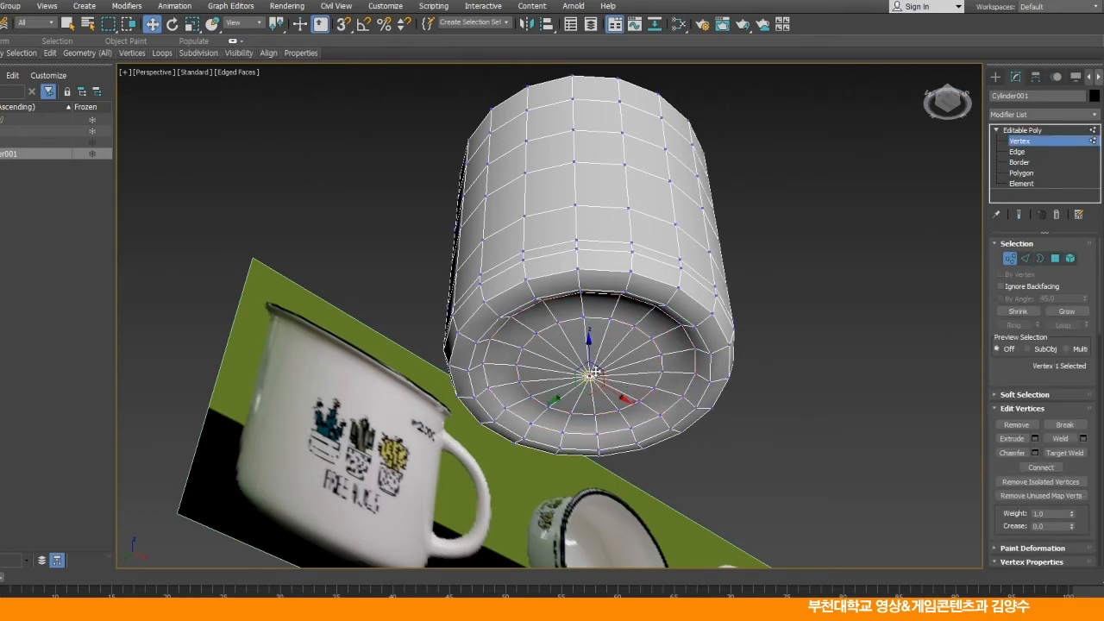
drag(591, 354, 591, 345)
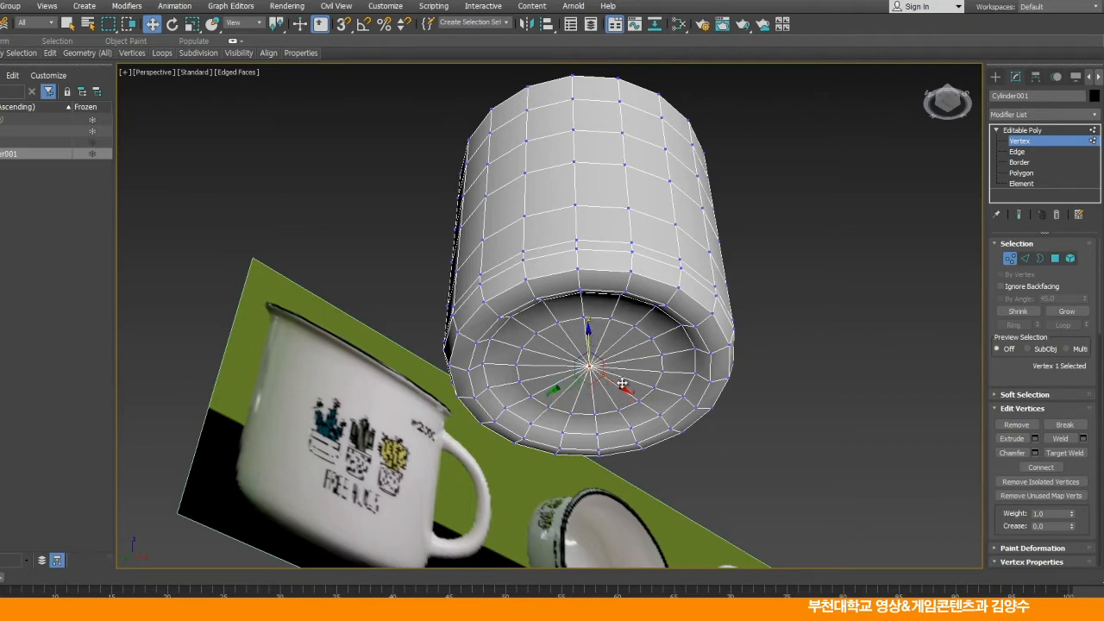
Select the mug's open top border and extend it inward with a uniform scale to form a flat rim
alt+middle_drag(695, 402, 639, 331)
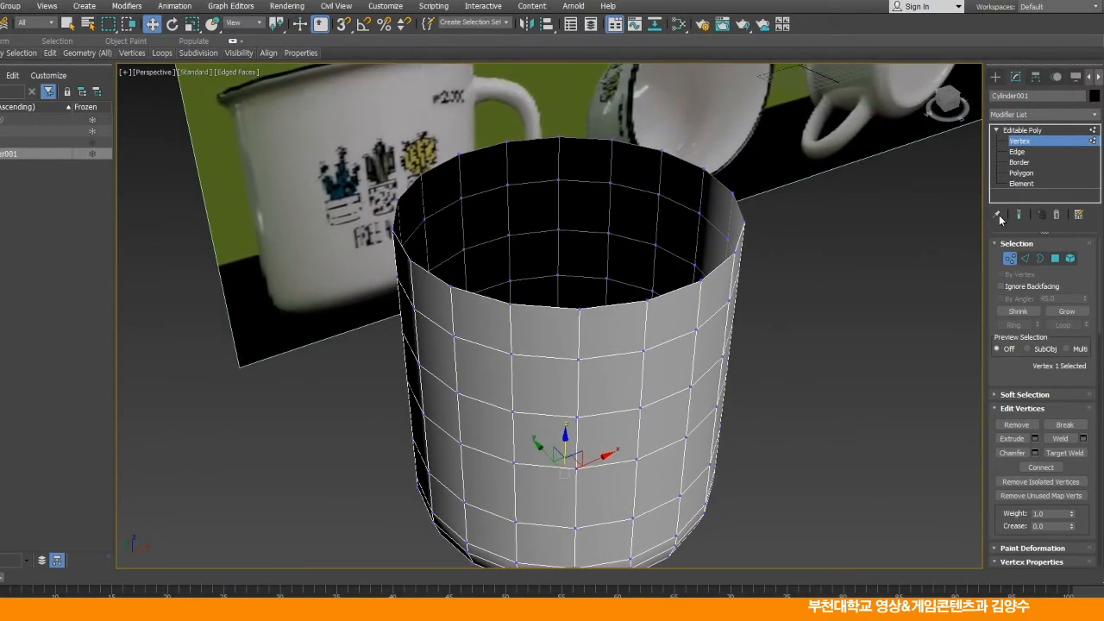
click(1025, 164)
click(642, 147)
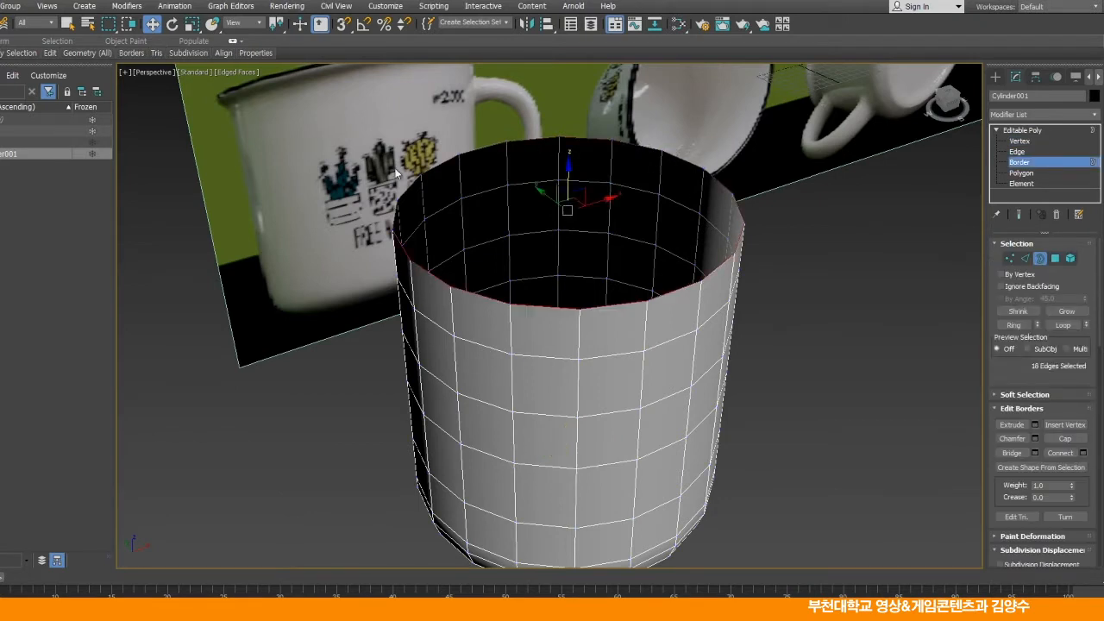
click(192, 25)
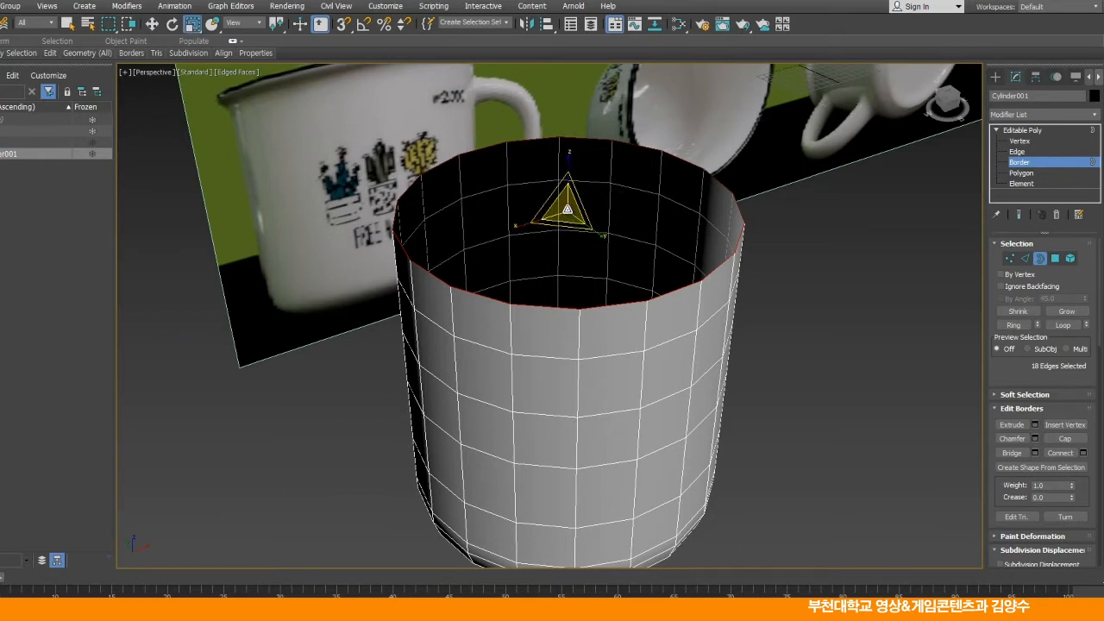
shift+drag(568, 212, 568, 219)
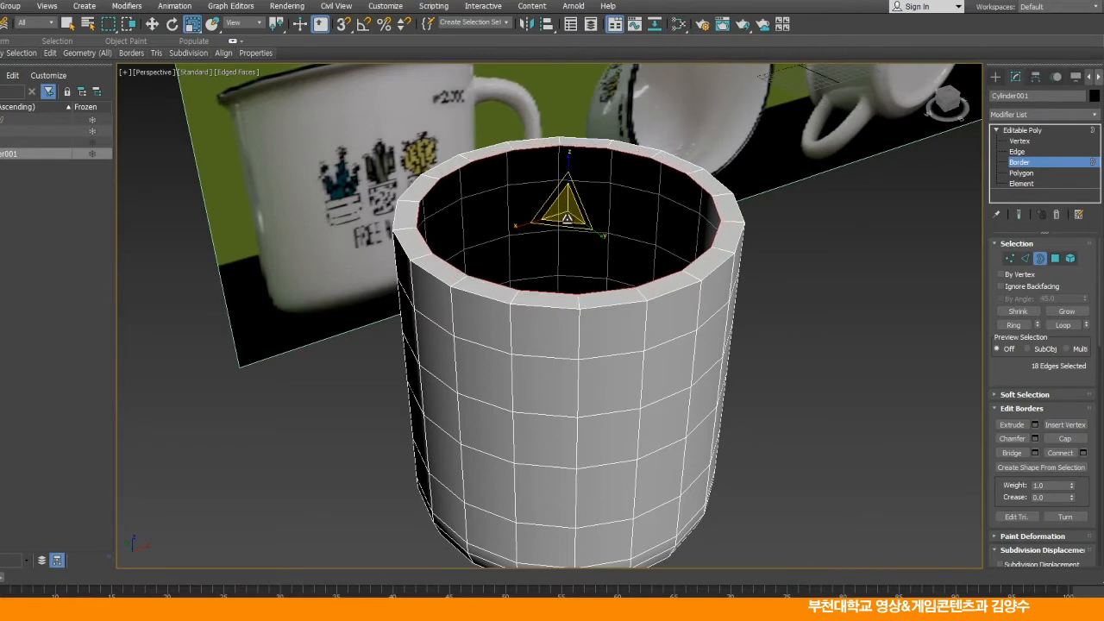
Extend the rim's inner border downward to form the inner wall, lowering its open end to just above the base in the wireframe Left viewport
click(152, 24)
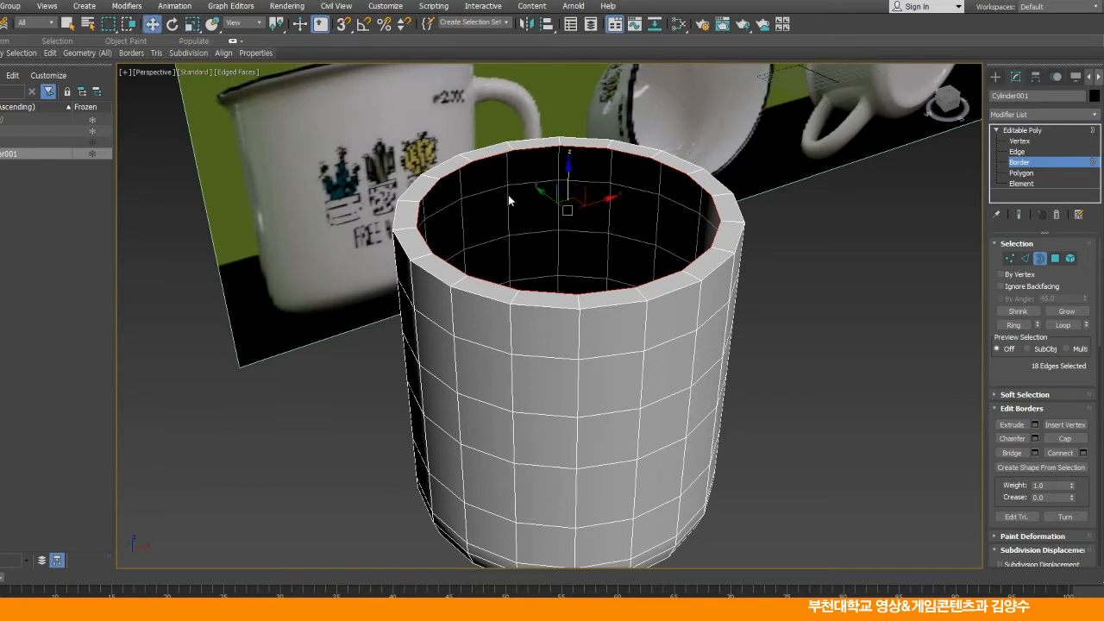
shift+drag(572, 169, 593, 360)
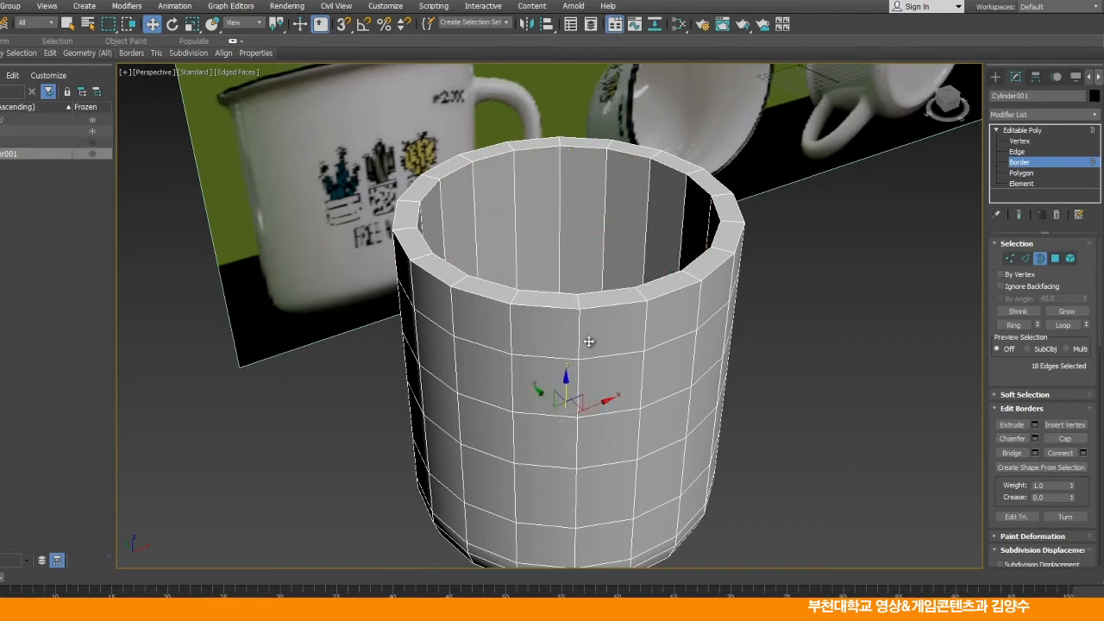
key(alt+w)
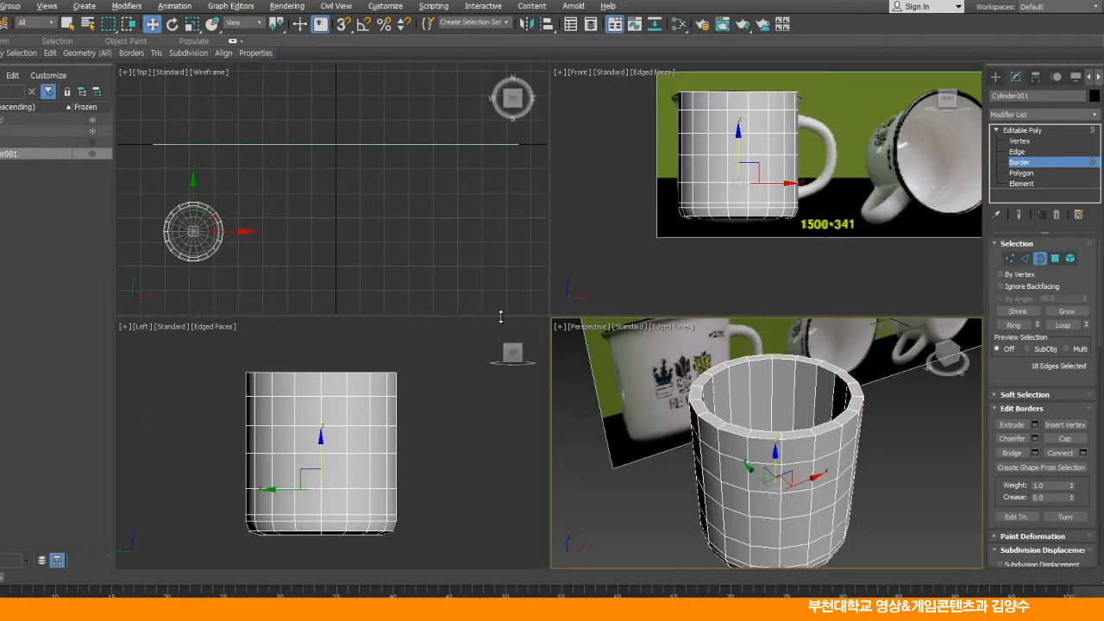
right_click(433, 400)
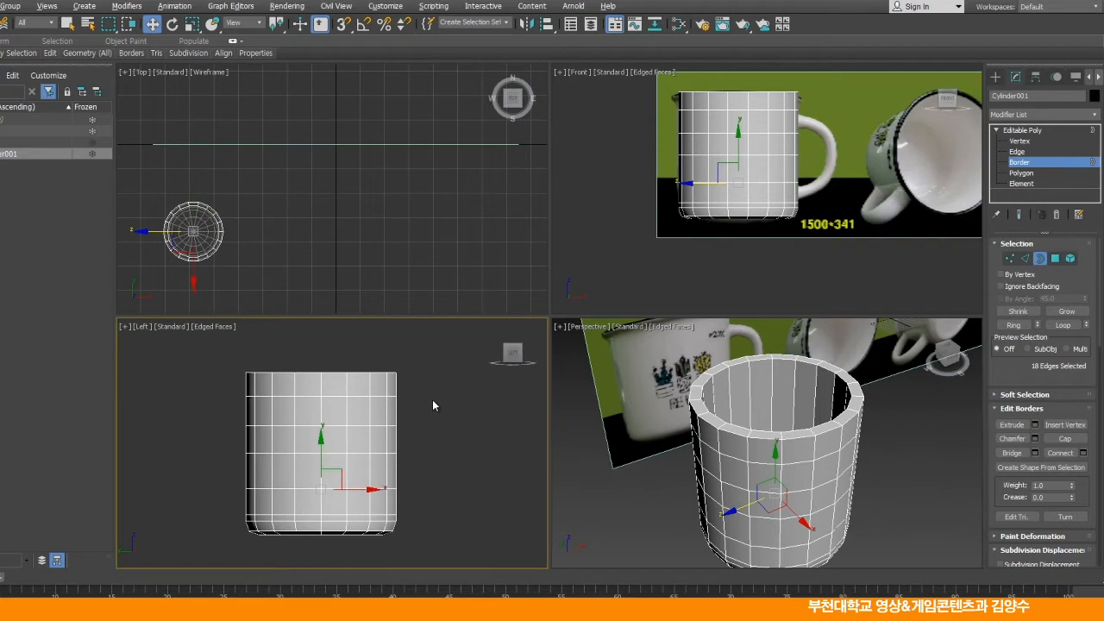
key(alt+w)
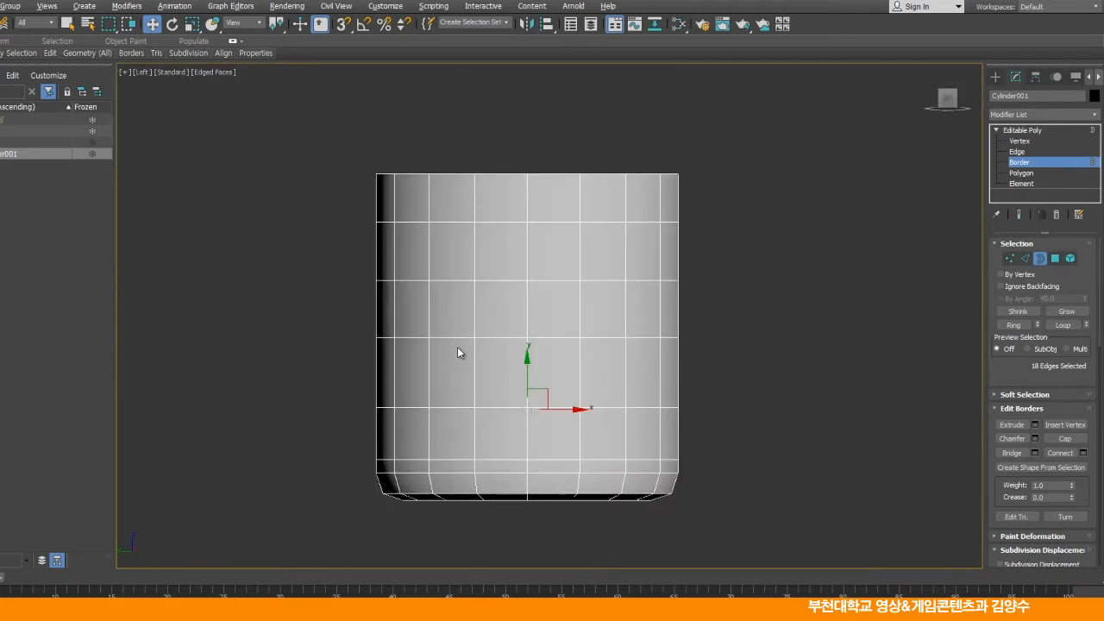
key(F3)
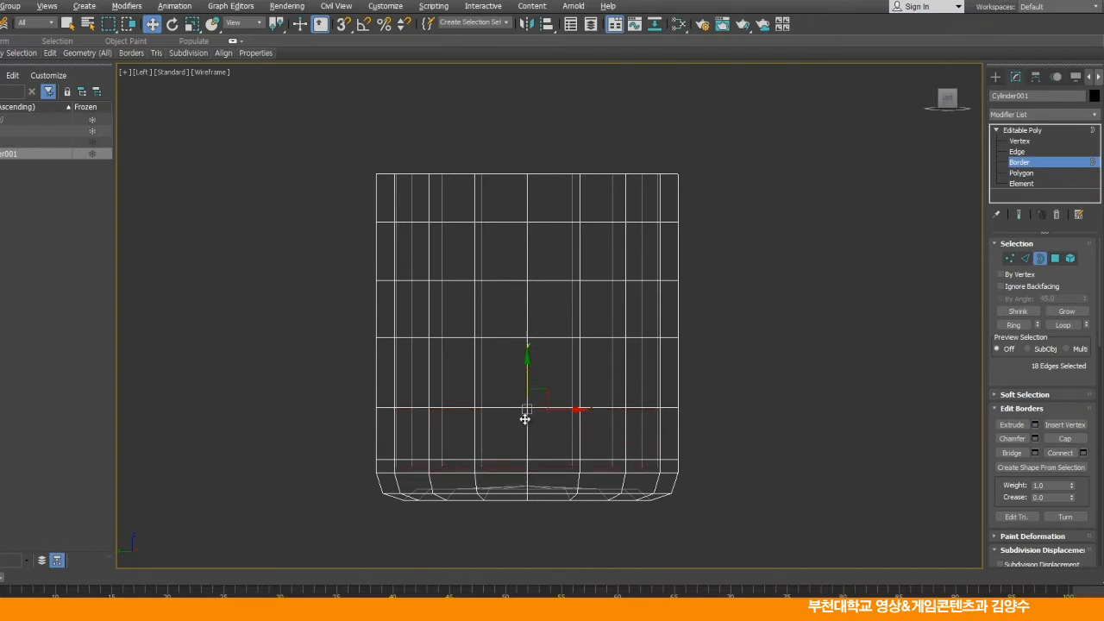
scroll(525, 490, up, 3)
middle_drag(525, 490, 521, 361)
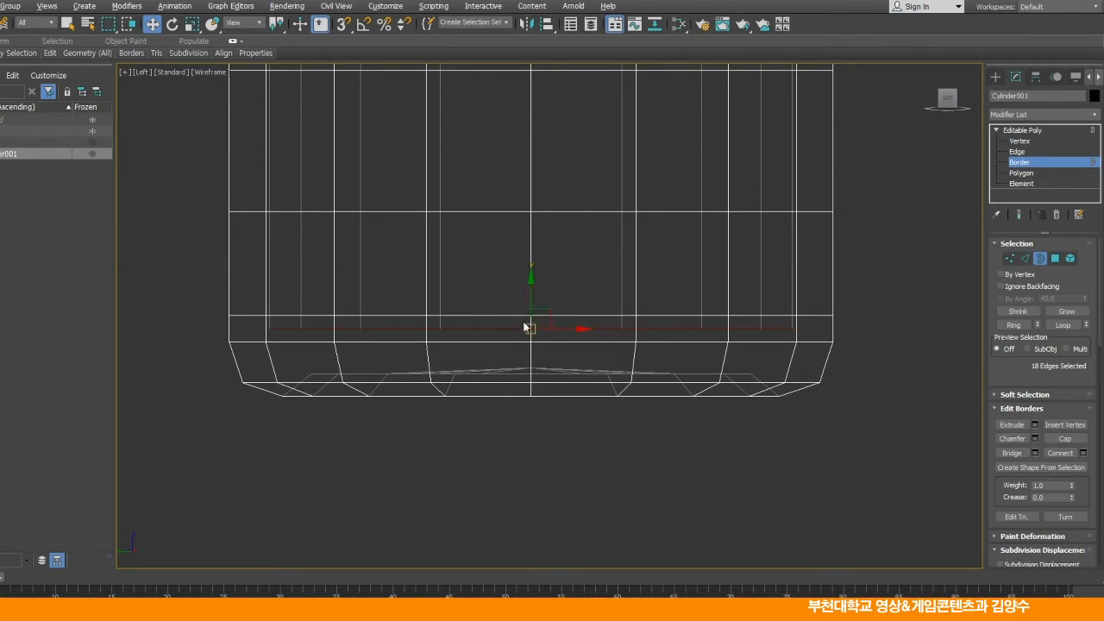
Cap the inner wall's lower border in the maximized Perspective viewport and inspect the mug's inside and underside
key(alt+w)
middle_click(698, 435)
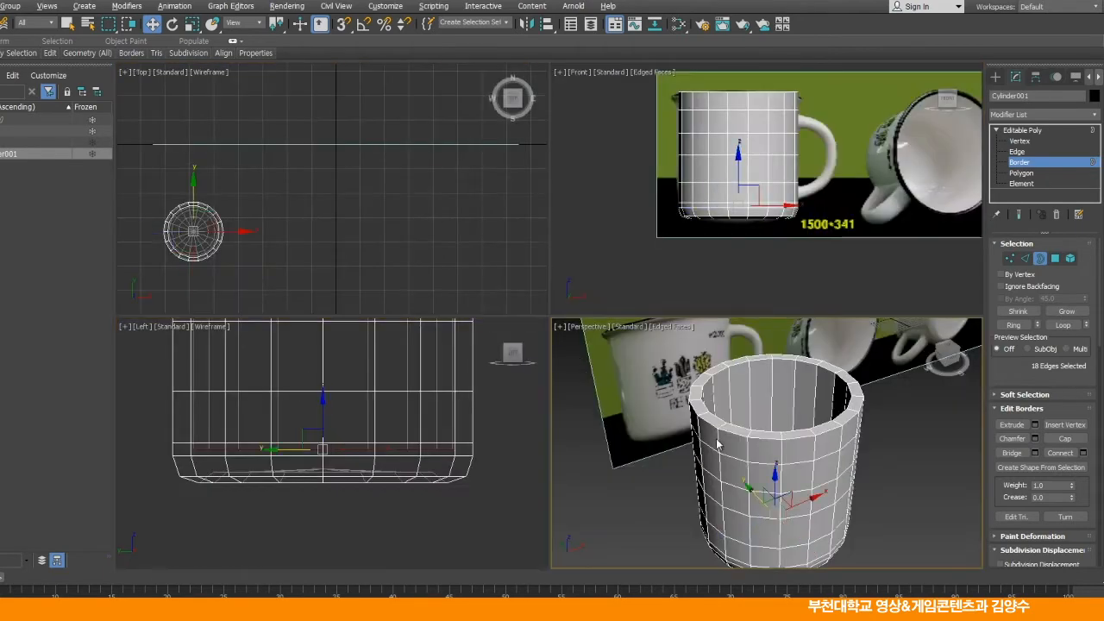
key(alt+w)
alt+middle_drag(586, 281, 635, 346)
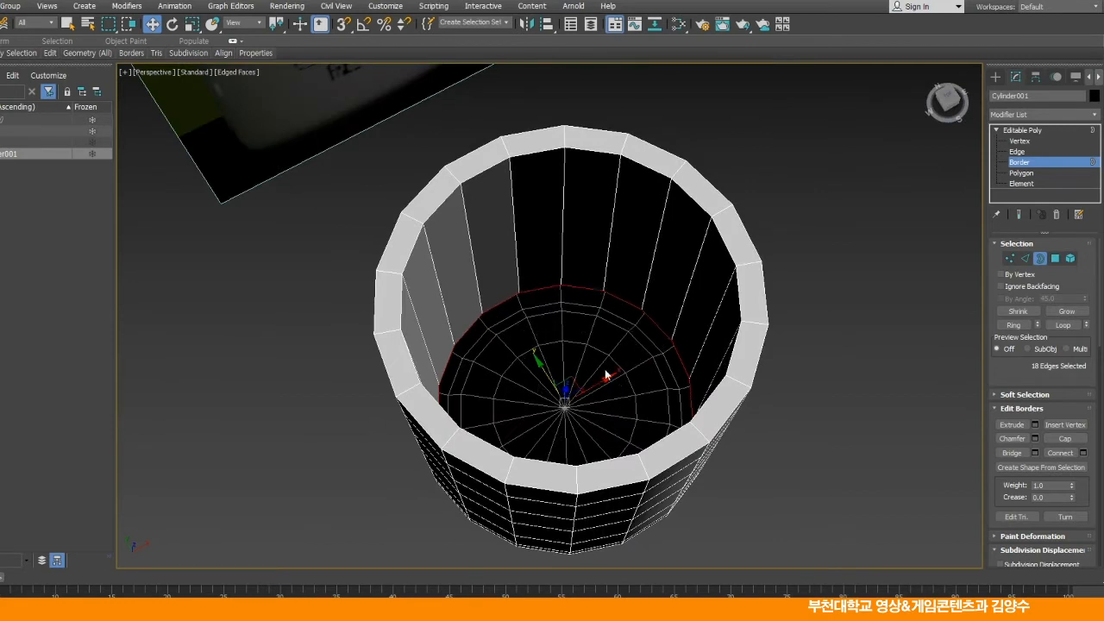
right_click(825, 202)
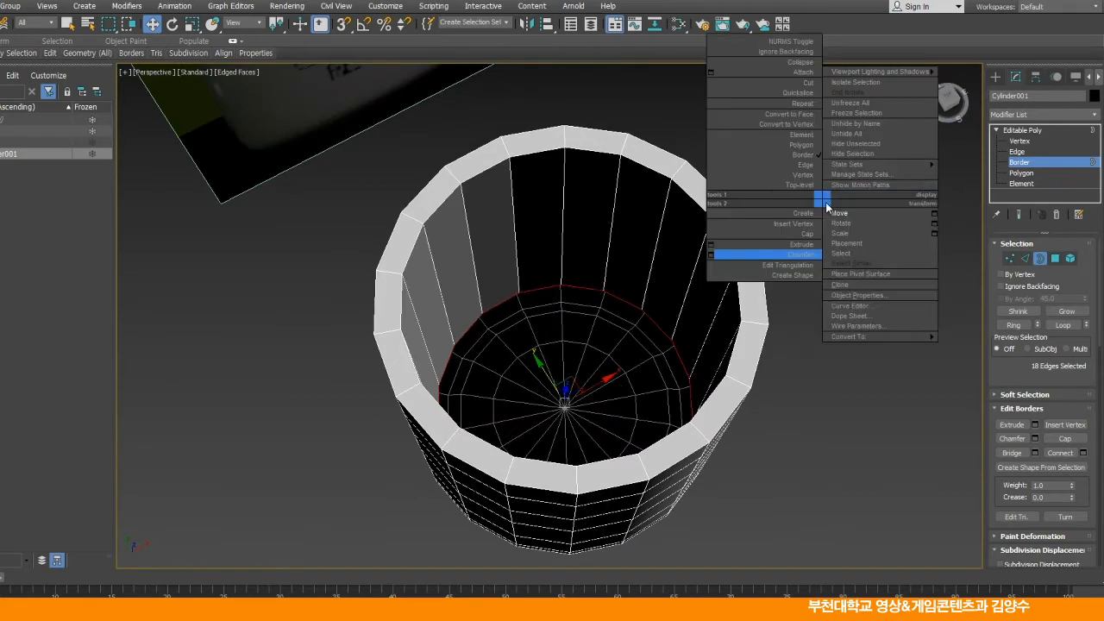
click(806, 237)
mouse_move(685, 256)
alt+middle_down()
mouse_move(685, 306)
mouse_move(685, 233)
mouse_move(689, 267)
alt+middle_up()
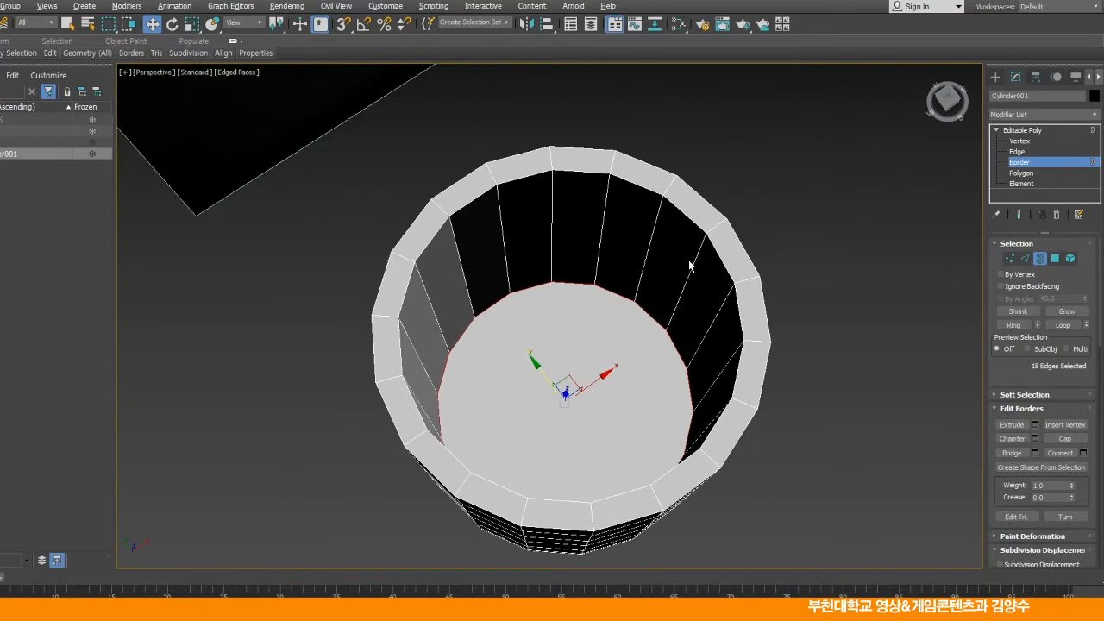
alt+middle_drag(670, 306, 664, 292)
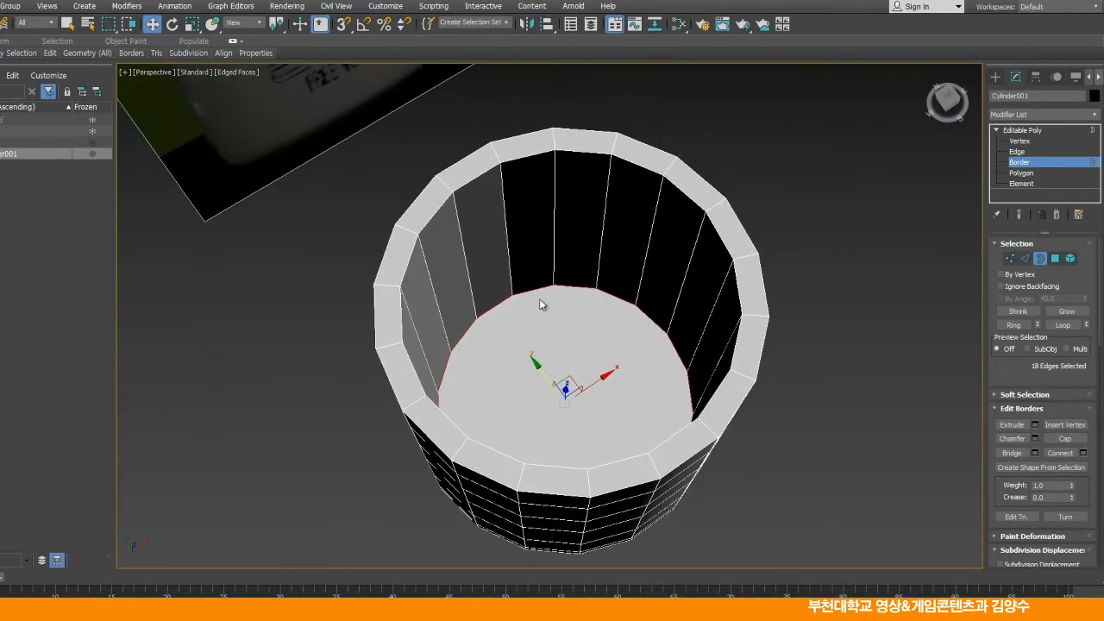
alt+middle_drag(553, 409, 610, 262)
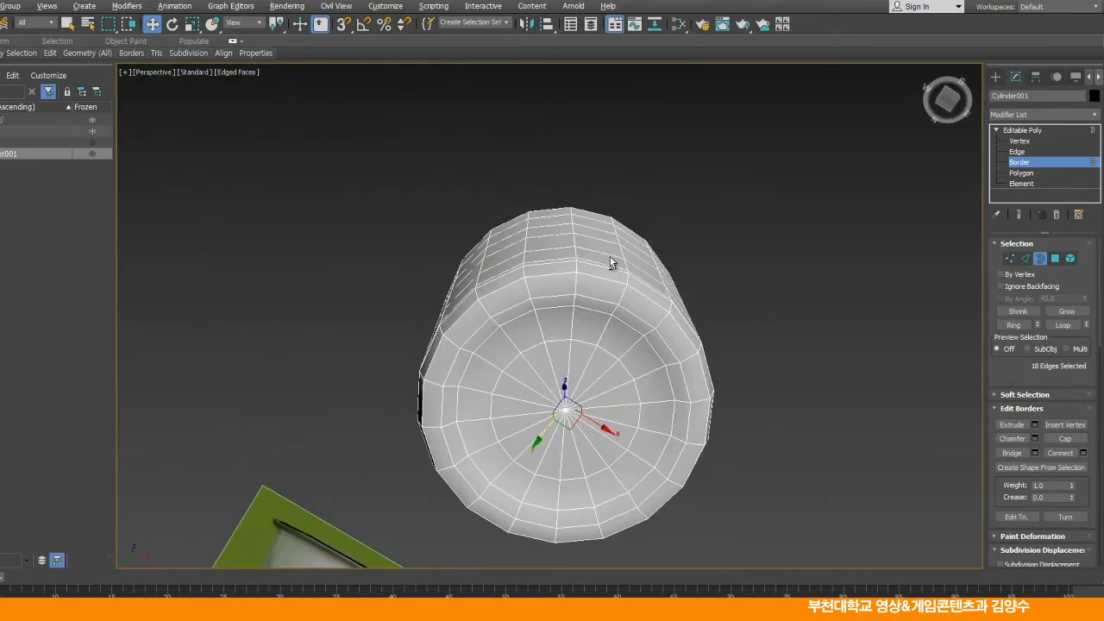
alt+middle_drag(592, 316, 582, 455)
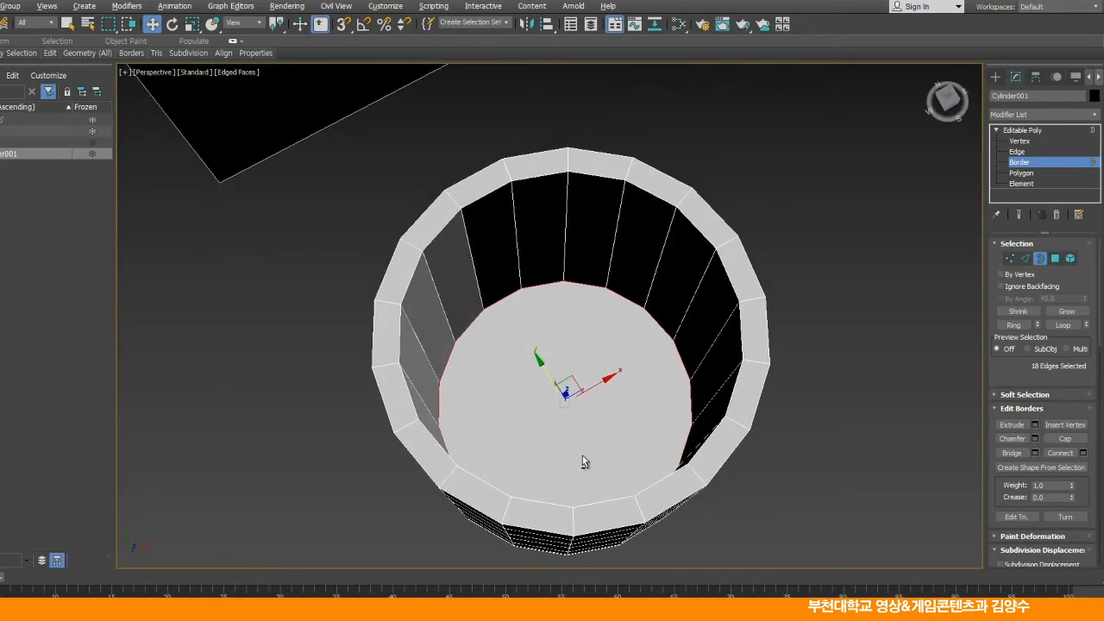
Bevel the mug's inner floor polygon with height 0 and outline -33.547 to create a smaller inset circle
click(1023, 173)
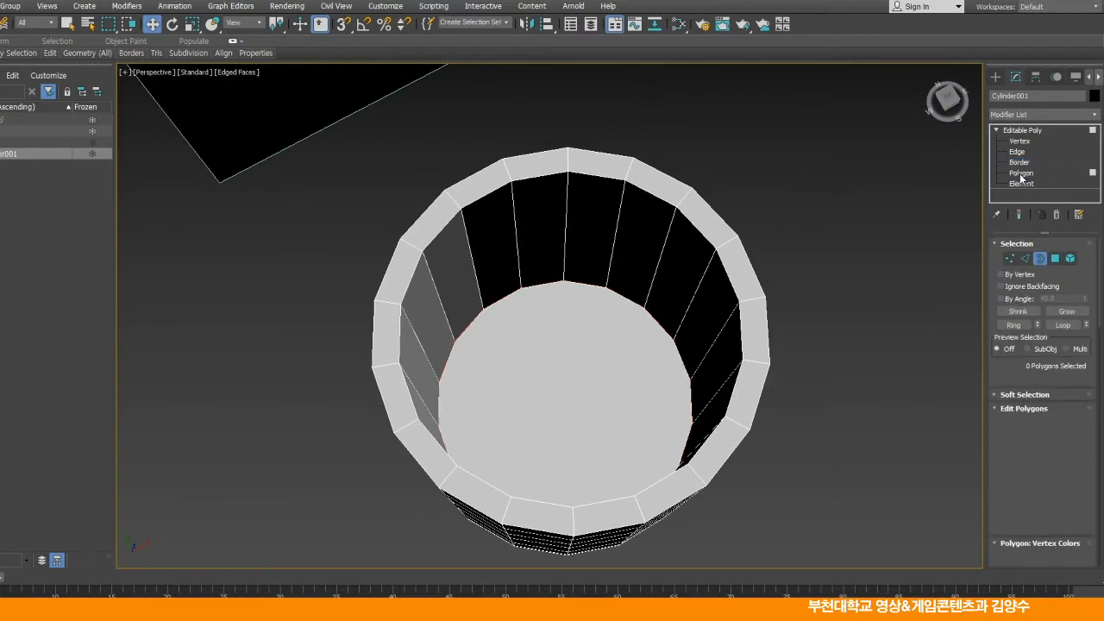
click(614, 322)
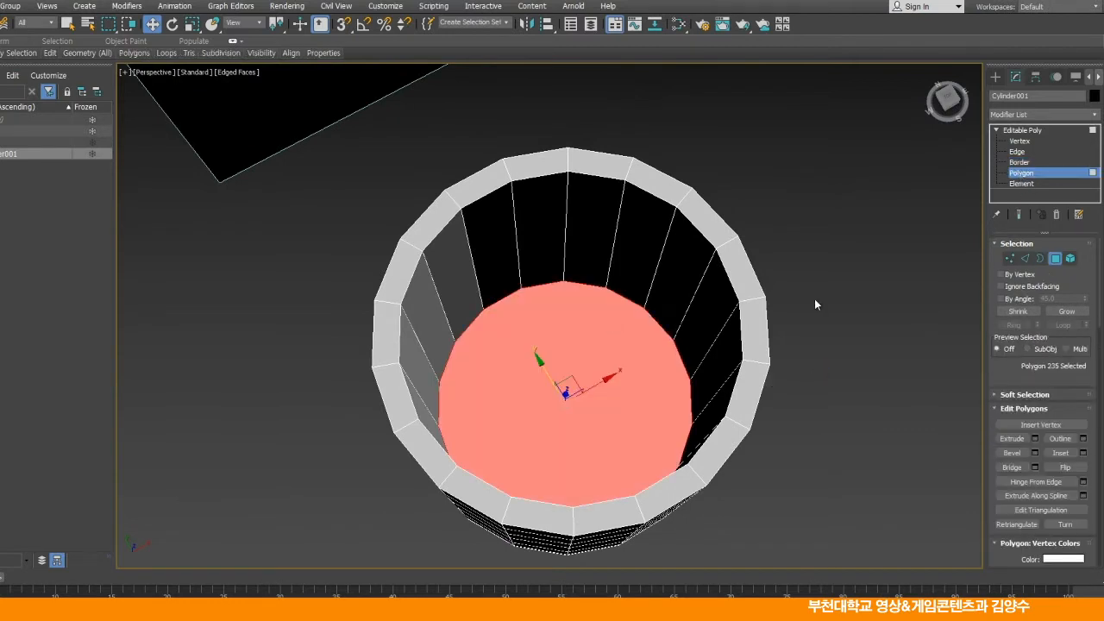
right_click(854, 227)
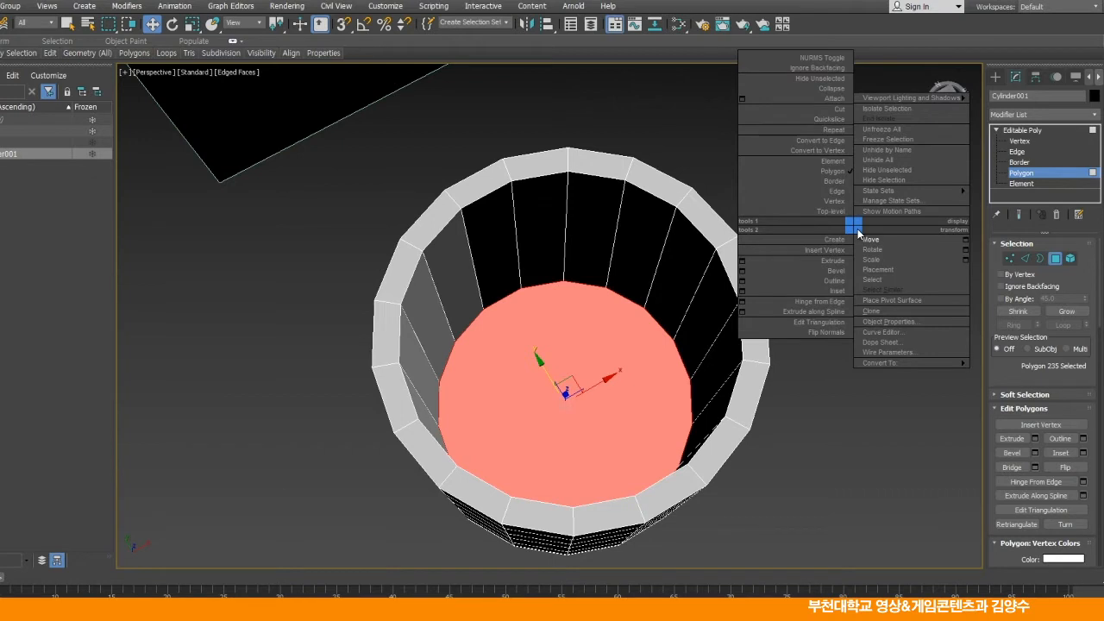
click(757, 271)
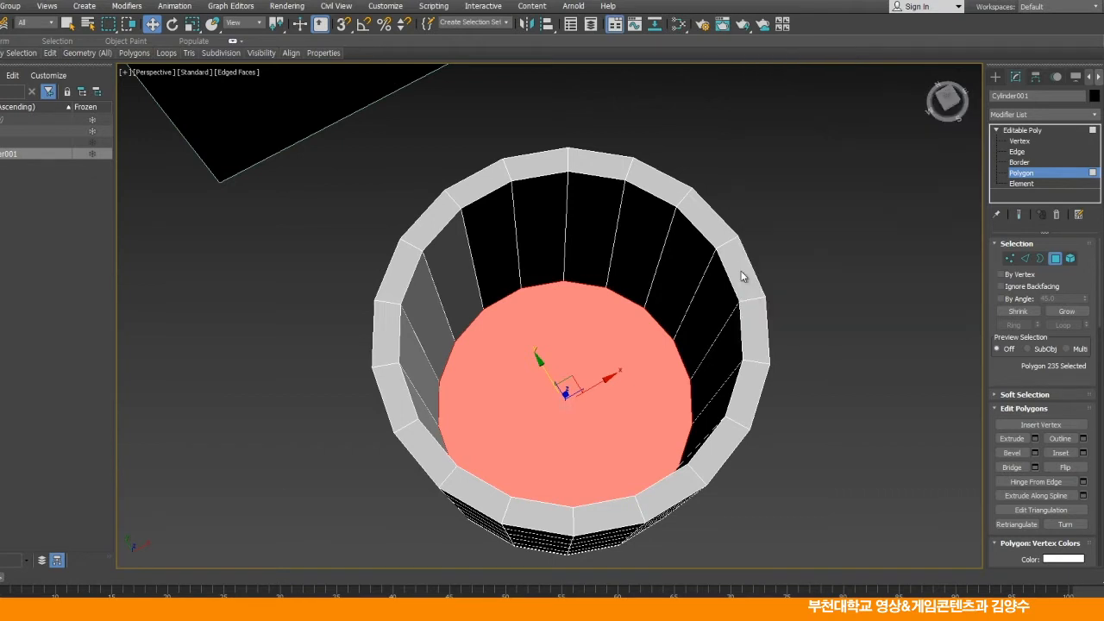
right_click(560, 342)
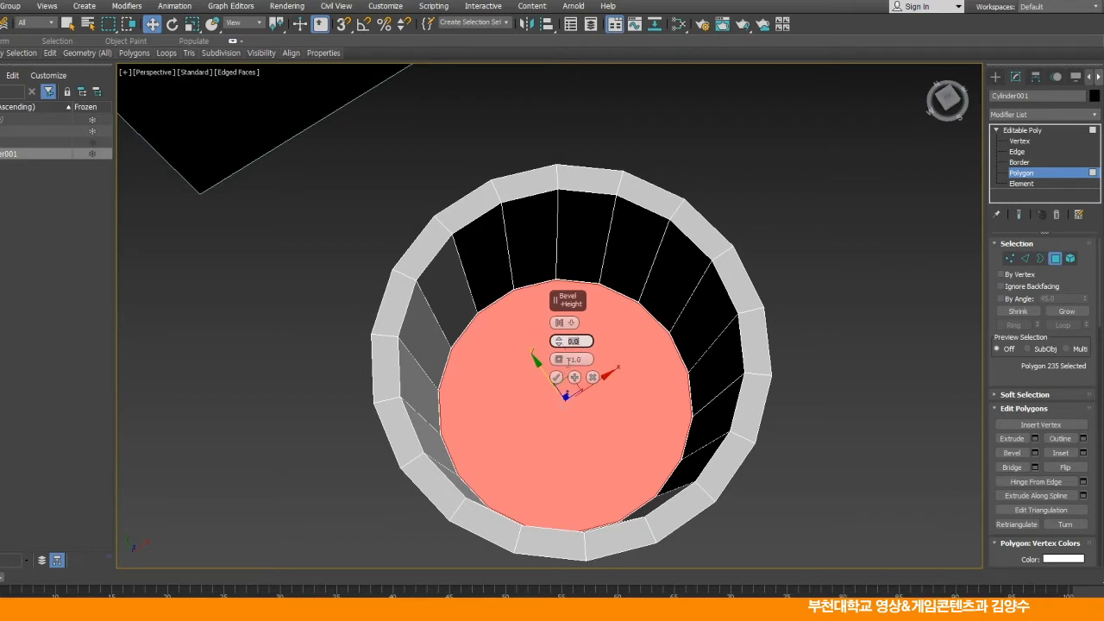
drag(558, 360, 582, 533)
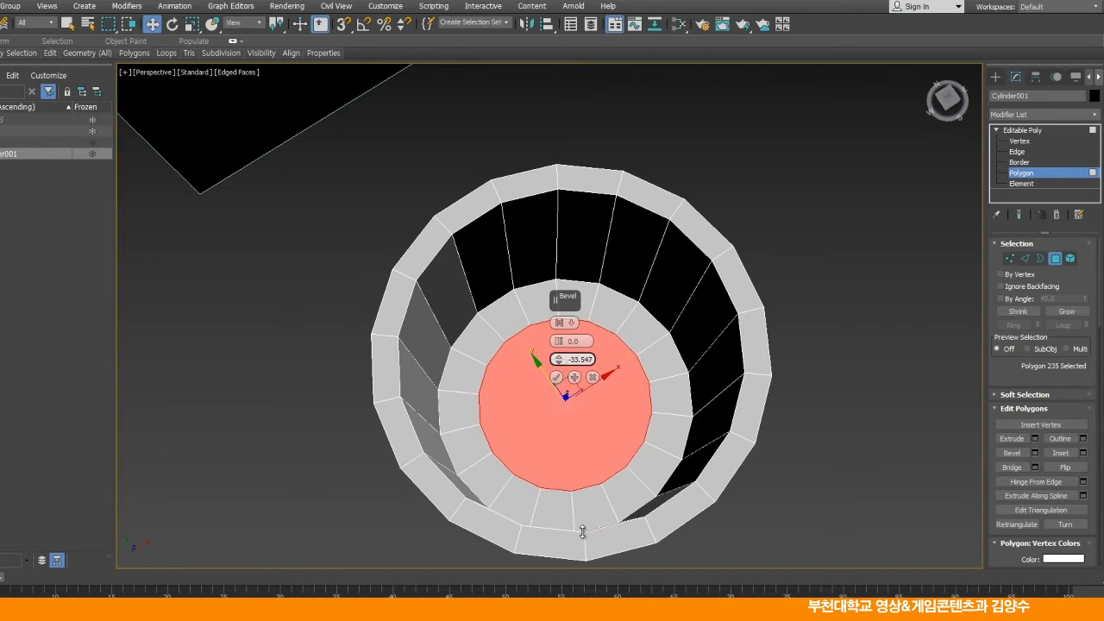
mouse_move(569, 419)
alt+middle_down()
mouse_move(574, 483)
mouse_move(580, 398)
mouse_move(565, 444)
mouse_move(566, 387)
mouse_move(555, 403)
alt+middle_up()
click(555, 377)
alt+middle_drag(636, 500, 632, 477)
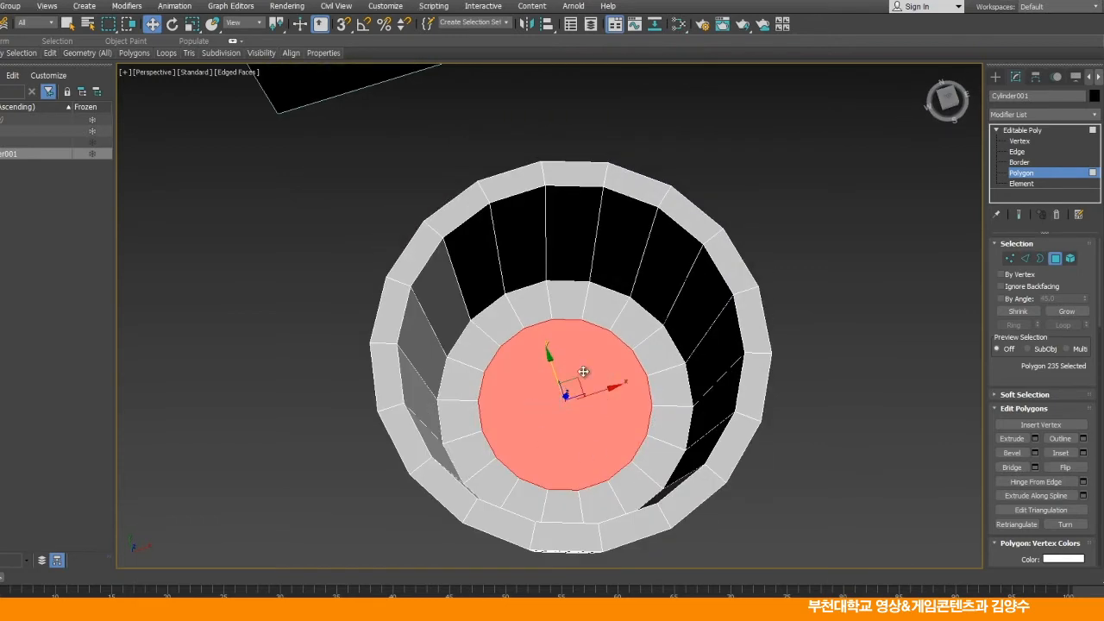
Collapse the inset floor polygon into a single centre vertex
right_click(838, 227)
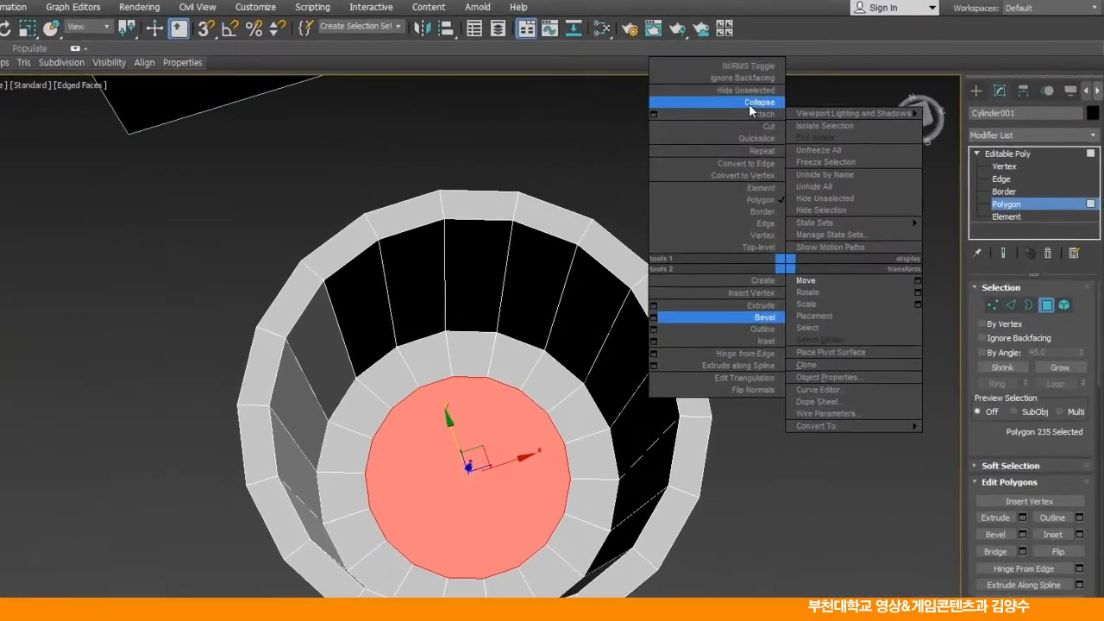
click(811, 87)
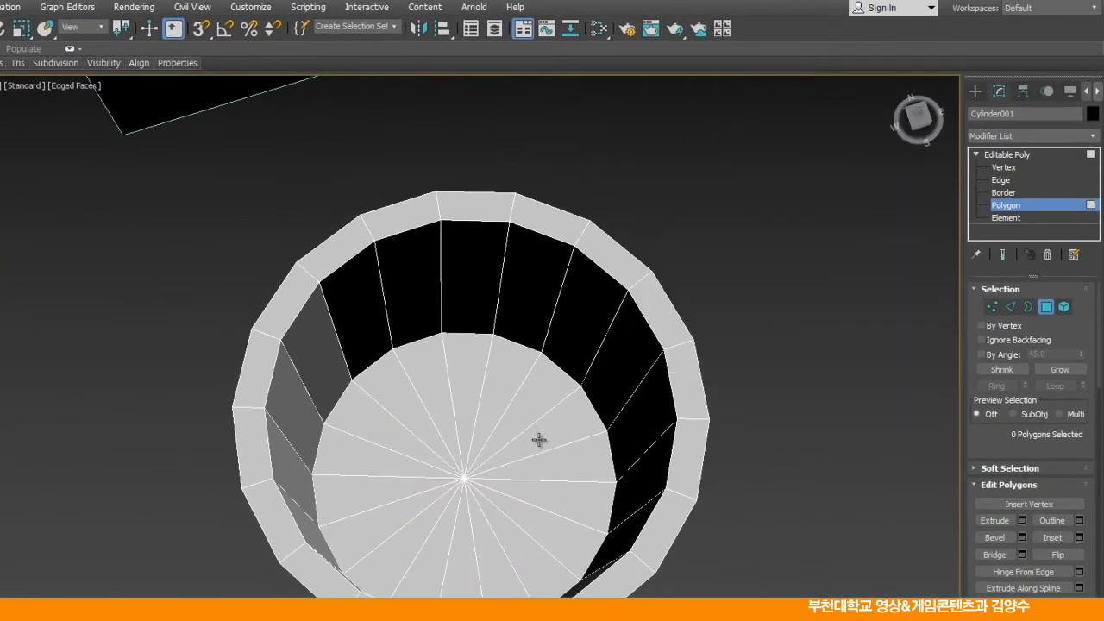
mouse_move(542, 427)
alt+middle_down()
mouse_move(549, 451)
mouse_move(550, 420)
alt+middle_up()
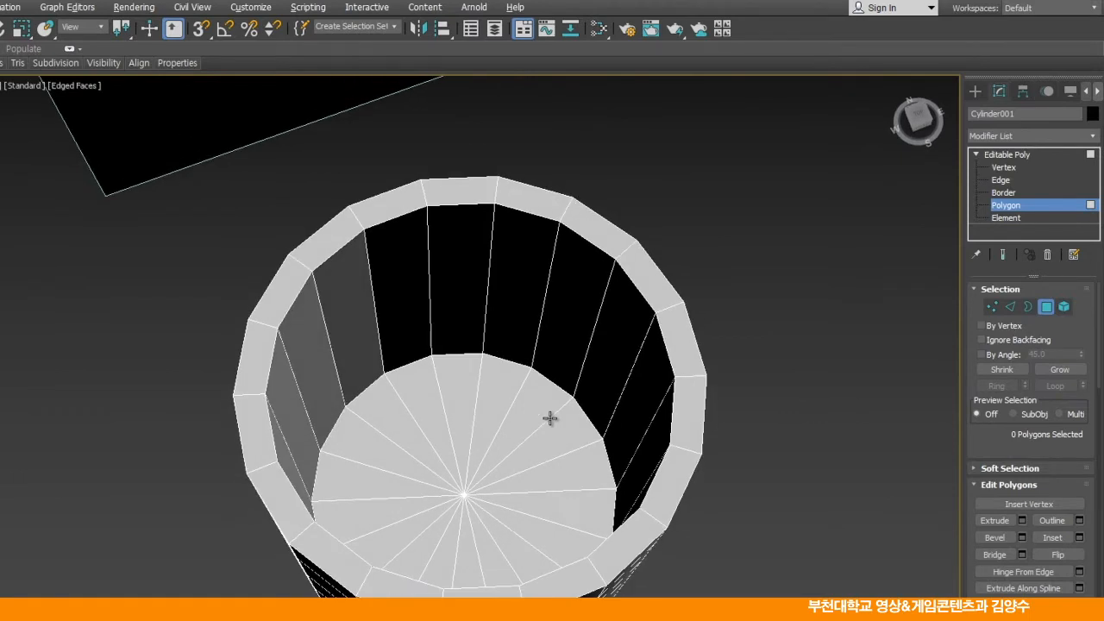
Select the edge loop where the inner wall meets the floor and chamfer it by 5.79 with 1 segment
click(1001, 179)
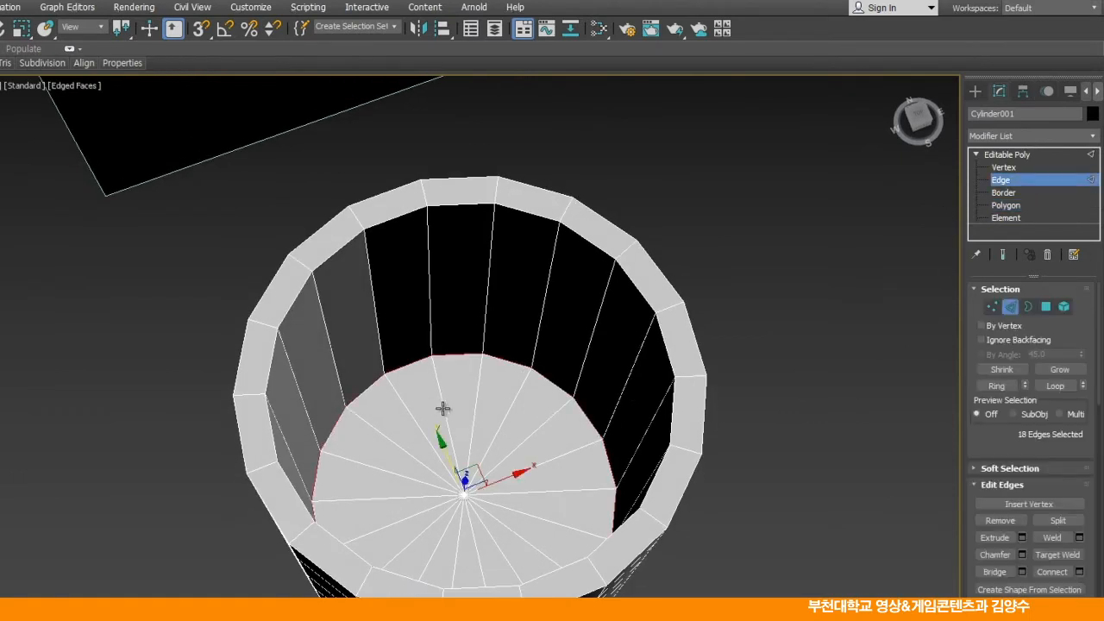
click(455, 356)
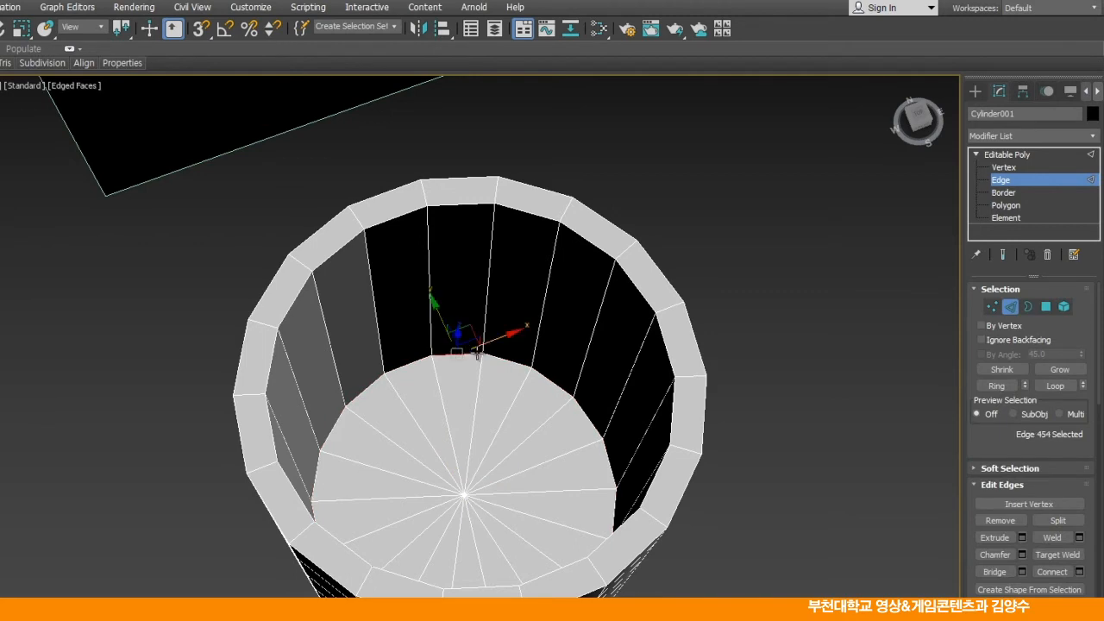
click(407, 368)
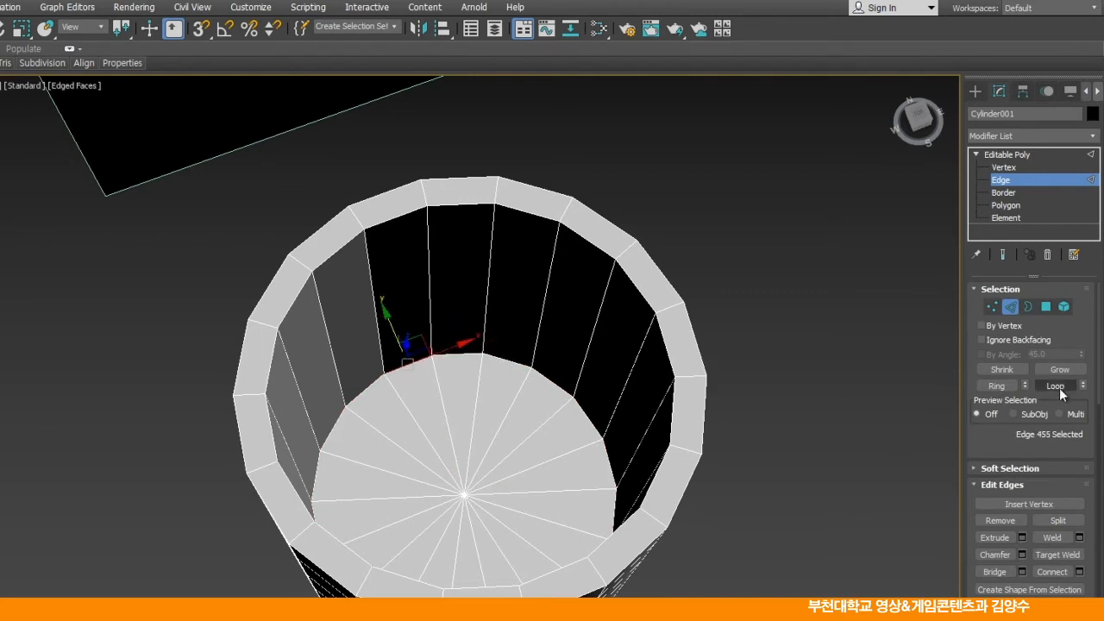
click(1056, 385)
mouse_move(543, 399)
alt+middle_down()
mouse_move(540, 410)
mouse_move(540, 389)
alt+middle_up()
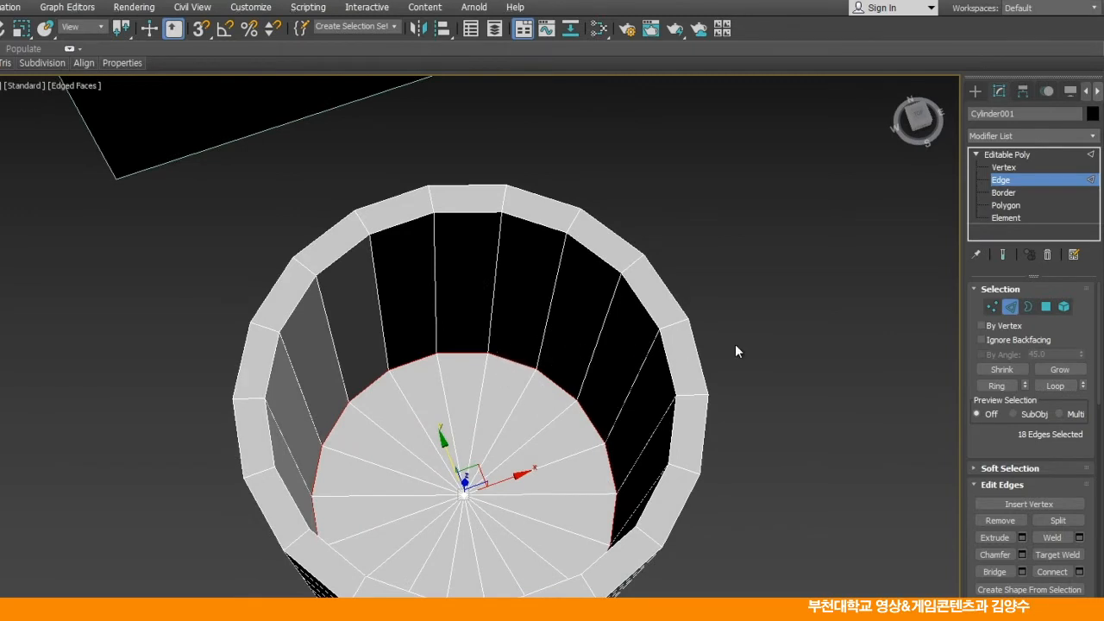
right_click(837, 321)
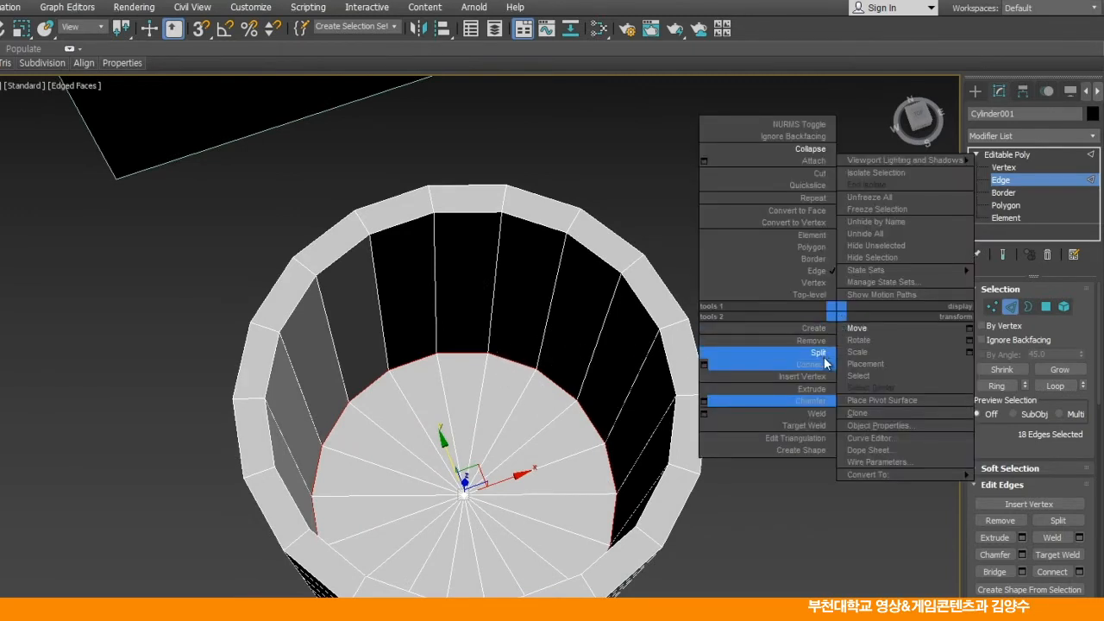
click(704, 399)
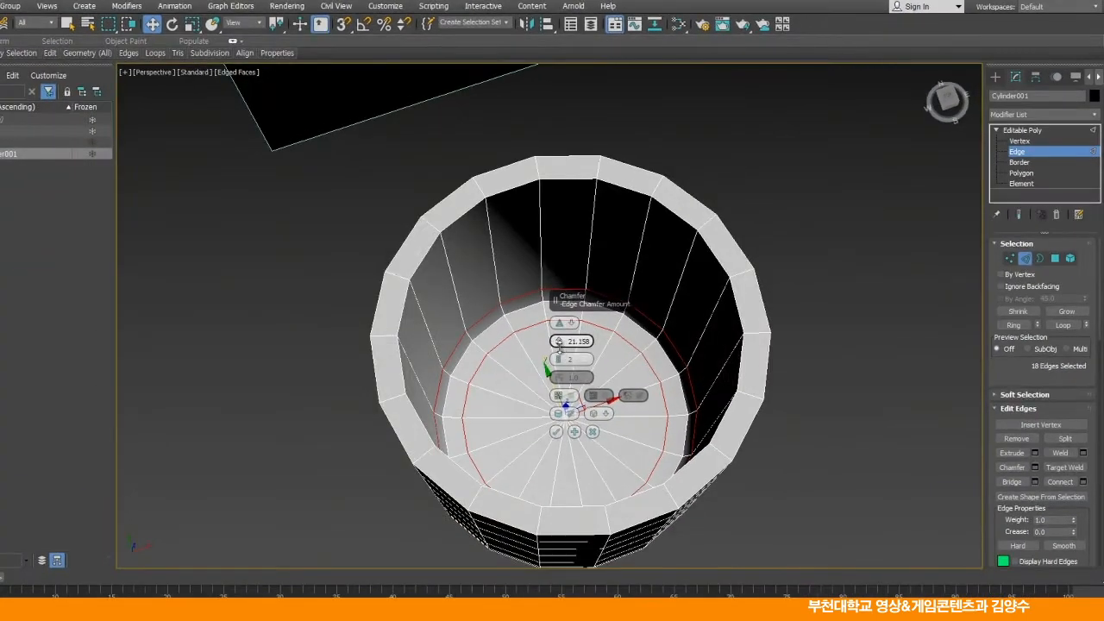
drag(521, 365, 521, 407)
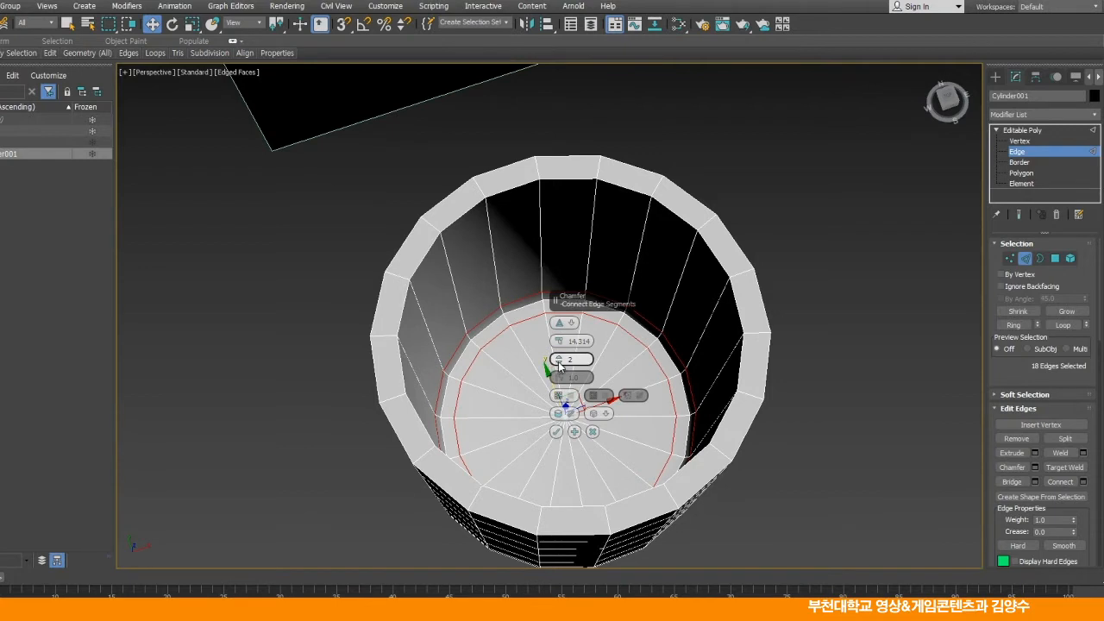
click(559, 365)
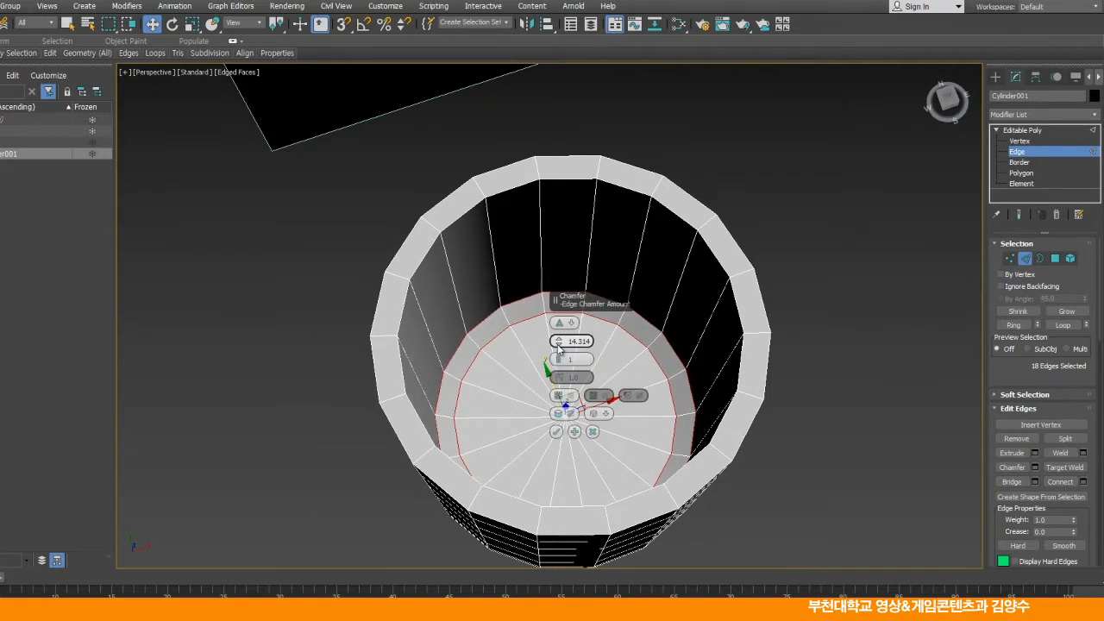
drag(559, 343, 564, 385)
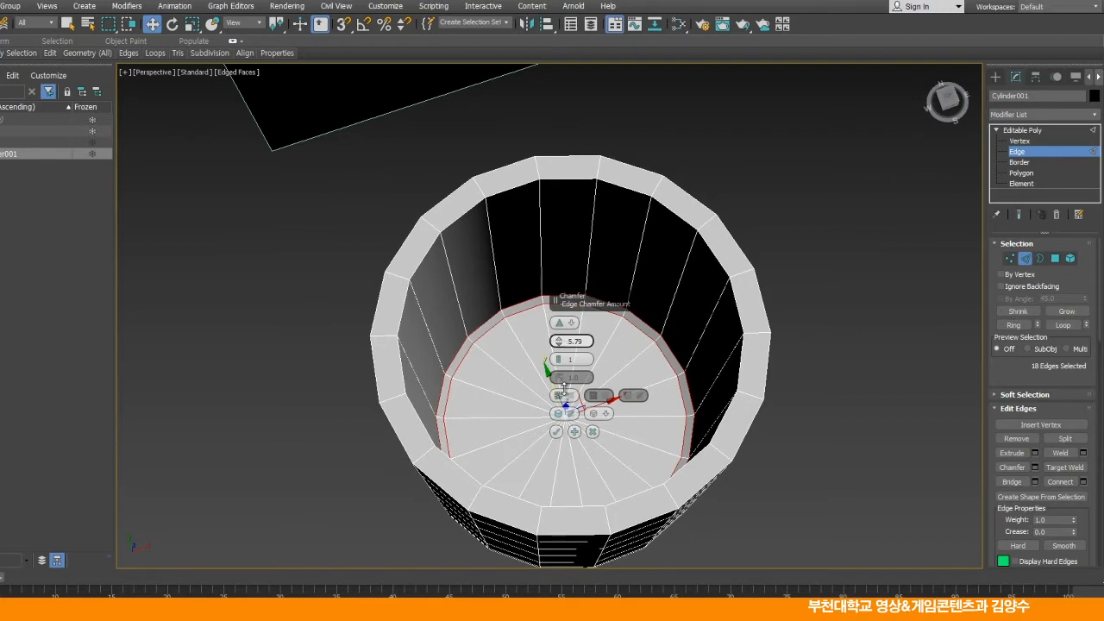
click(556, 431)
click(802, 488)
Select the ring of vertical inner-wall edges and connect them with 1 segment, pinch 0 and slide 0
mouse_move(700, 362)
alt+middle_down()
mouse_move(698, 387)
mouse_move(702, 356)
alt+middle_up()
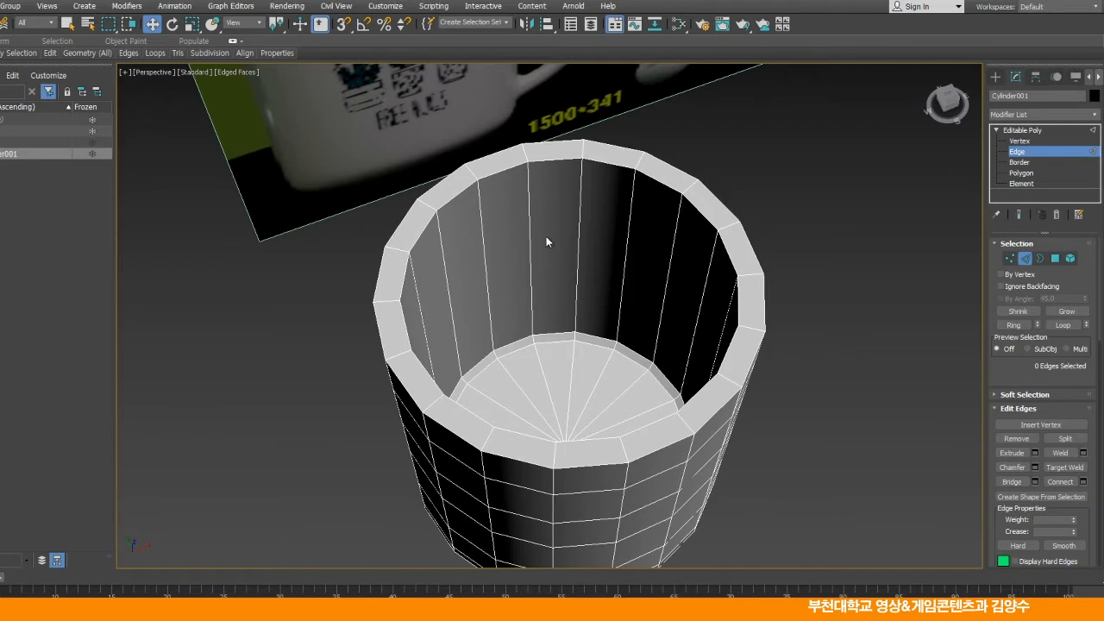
click(485, 244)
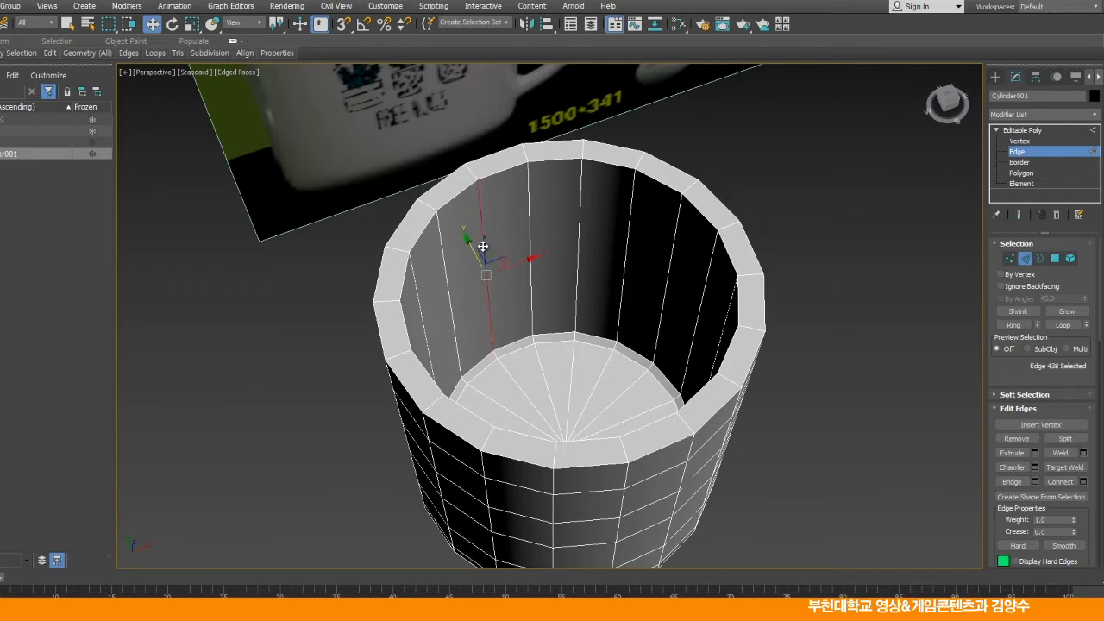
click(1014, 324)
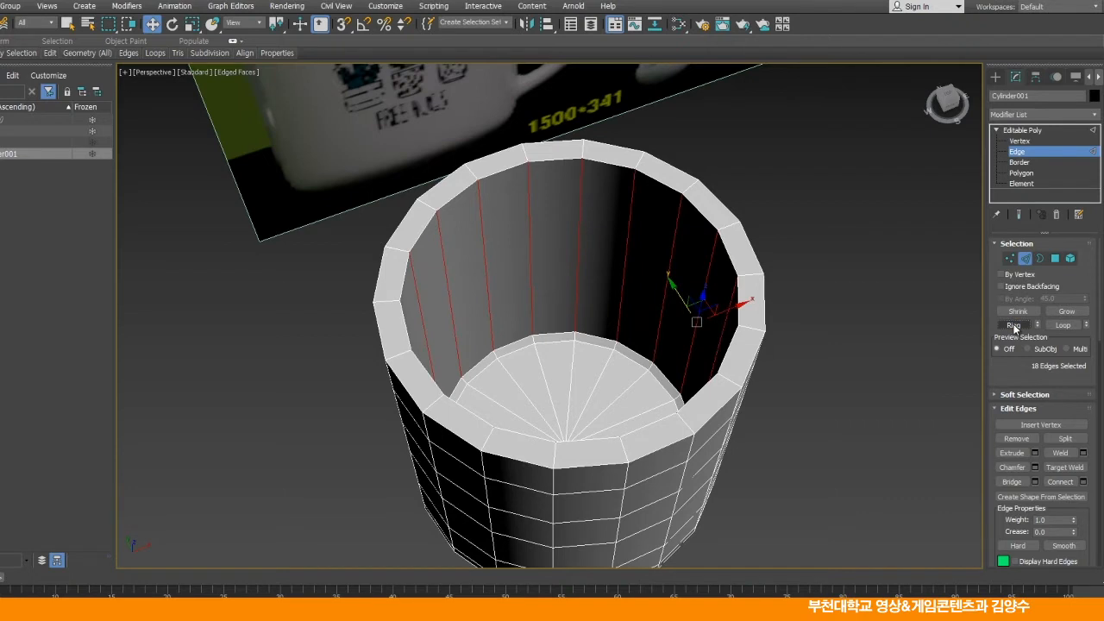
right_click(866, 245)
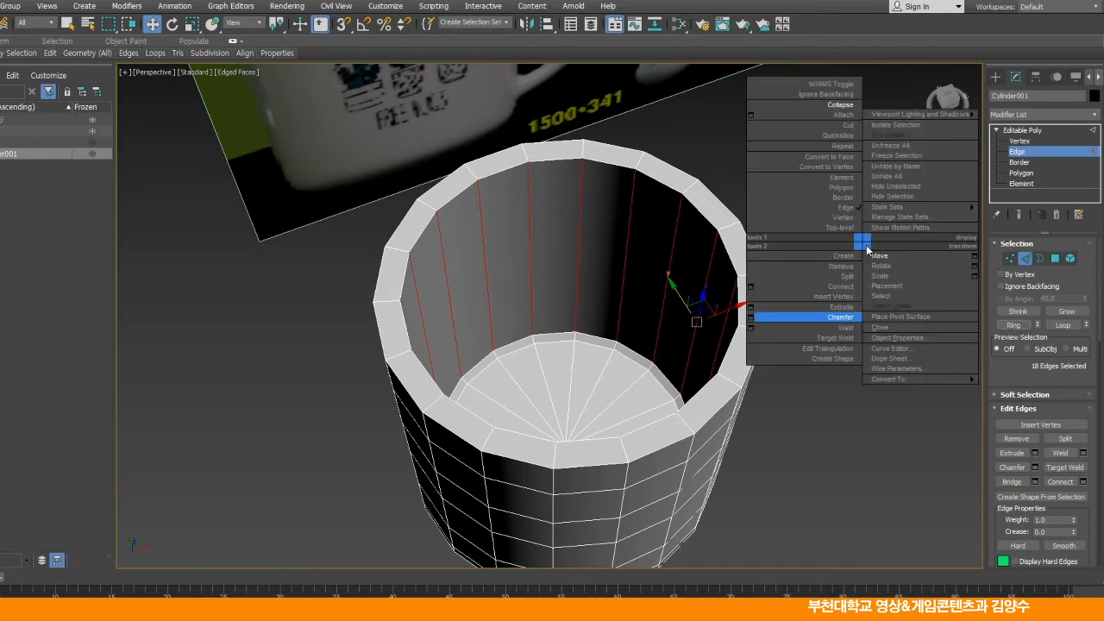
click(751, 288)
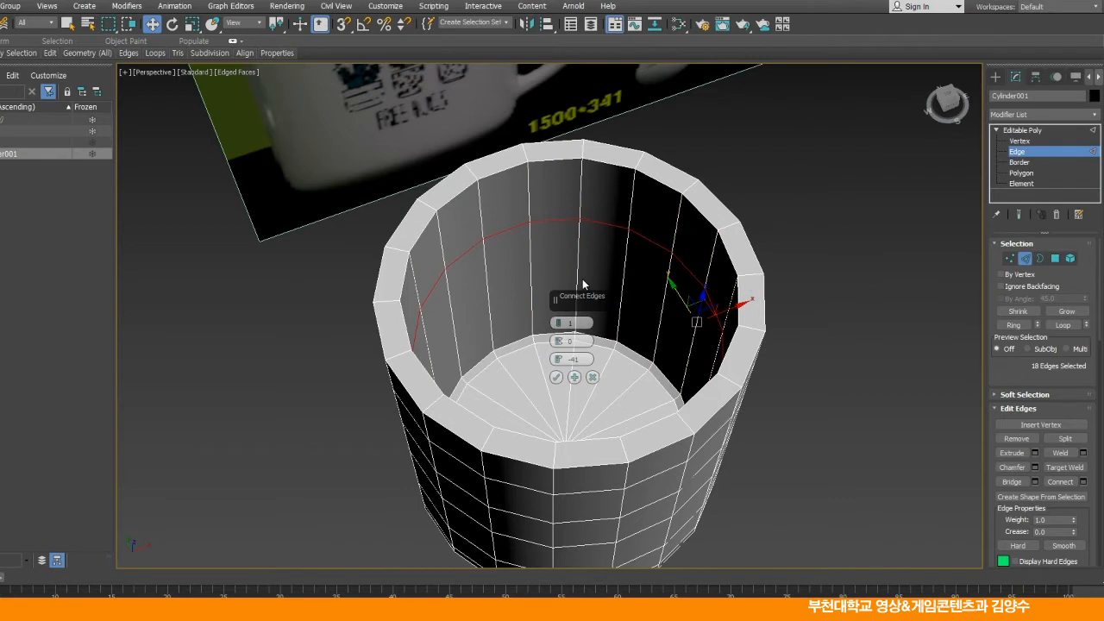
right_click(559, 362)
click(556, 376)
click(796, 389)
Connect the ring of vertical edges in the upper half of the inner wall with 1 centred segment
click(578, 201)
click(1014, 324)
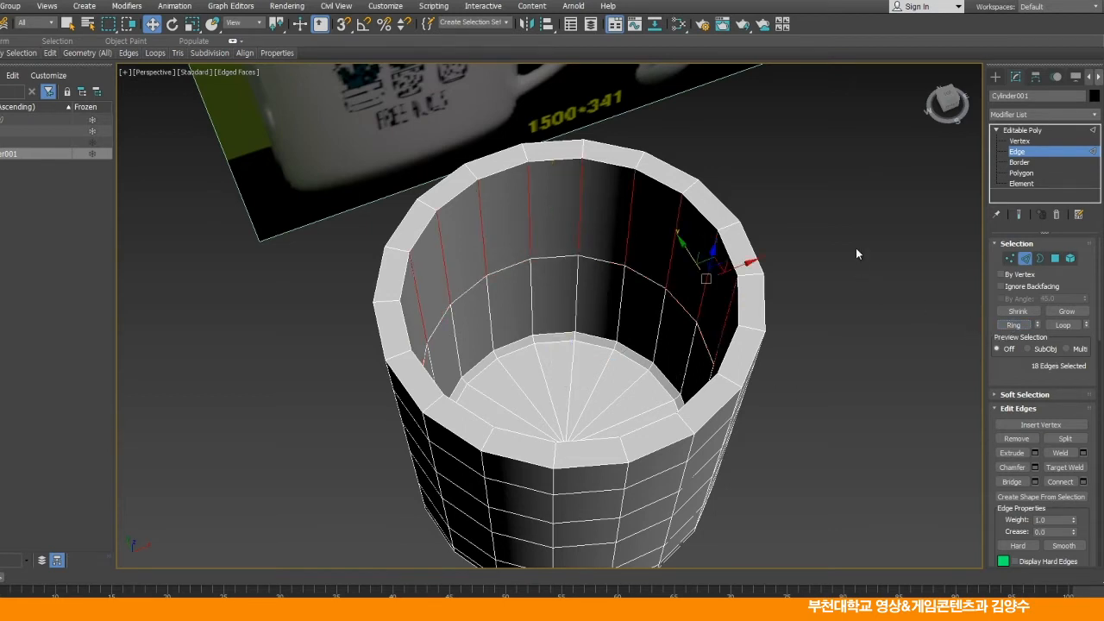
right_click(854, 248)
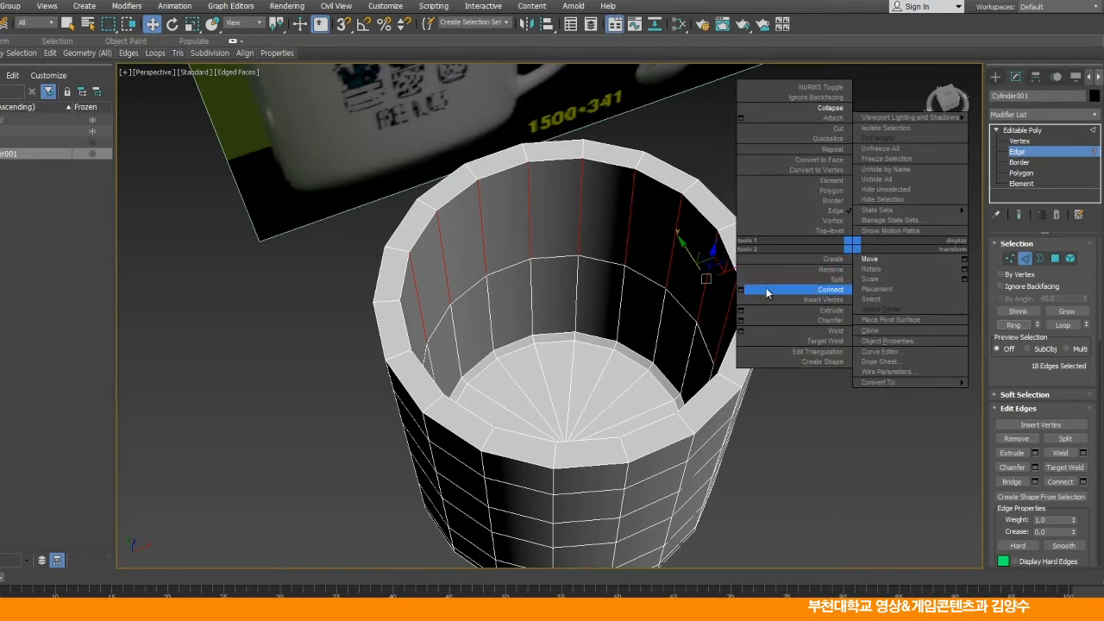
click(741, 290)
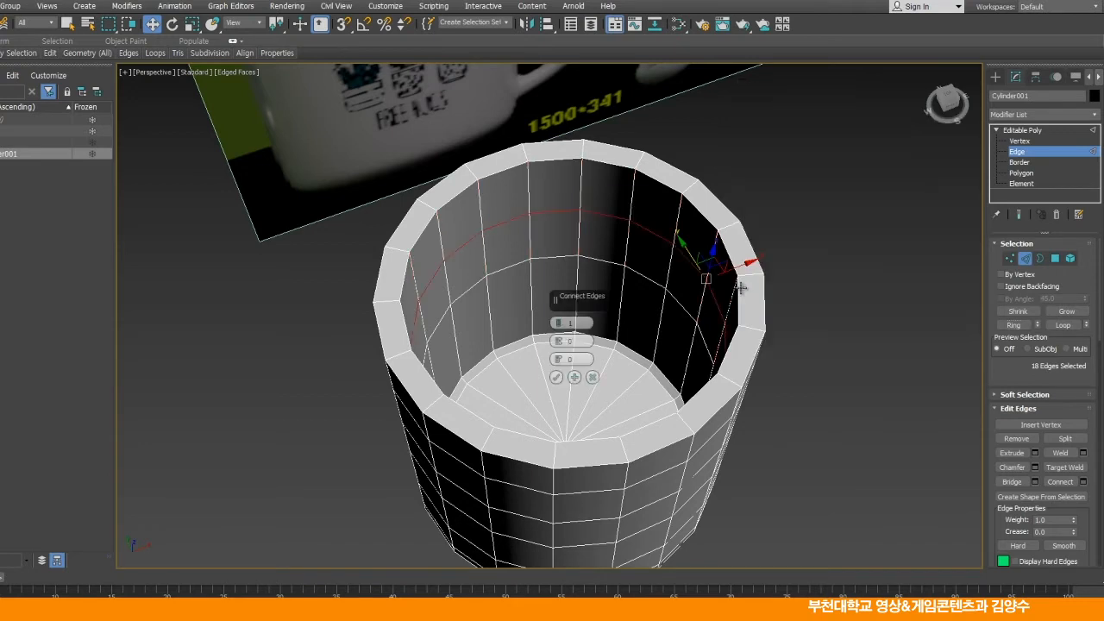
click(557, 377)
click(600, 313)
Connect the ring of vertical edges in the lower half of the inner wall to add another horizontal loop
click(575, 293)
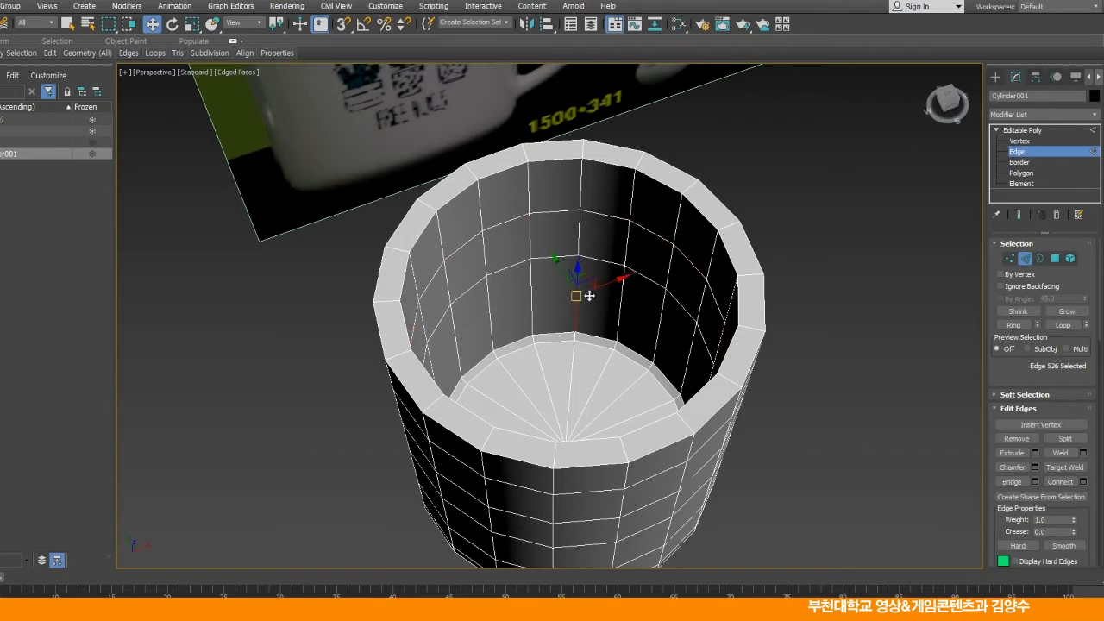
click(1015, 324)
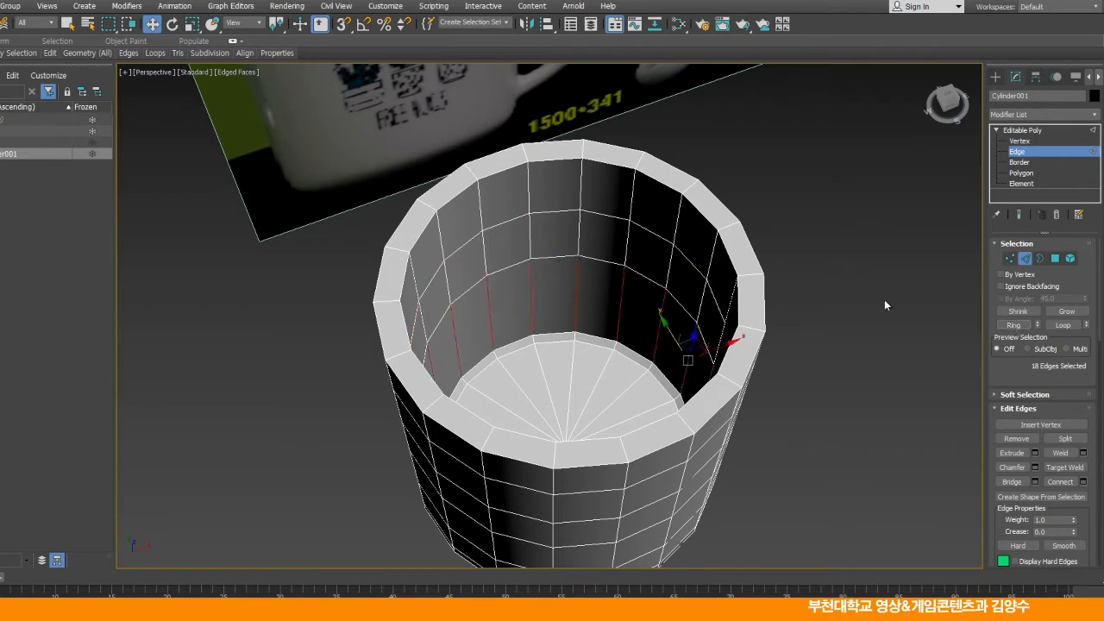
right_click(824, 276)
click(711, 320)
click(557, 377)
click(801, 389)
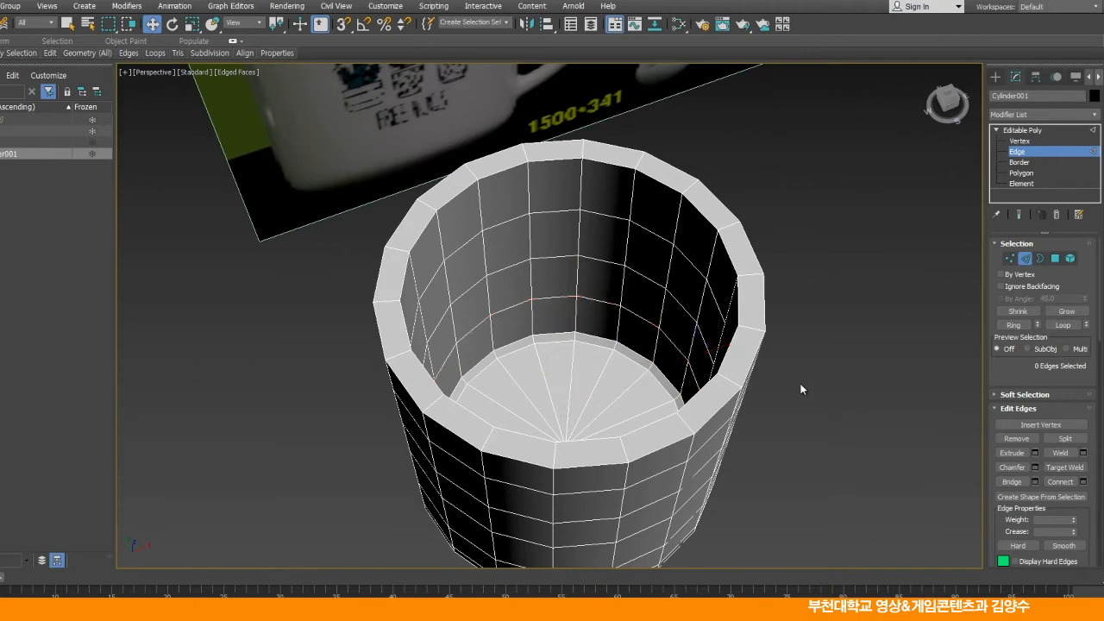
Select all the radial edges on the mug's inner floor and connect them to add one circular edge loop around the centre
mouse_move(720, 320)
alt+middle_down()
mouse_move(716, 335)
mouse_move(717, 326)
alt+middle_up()
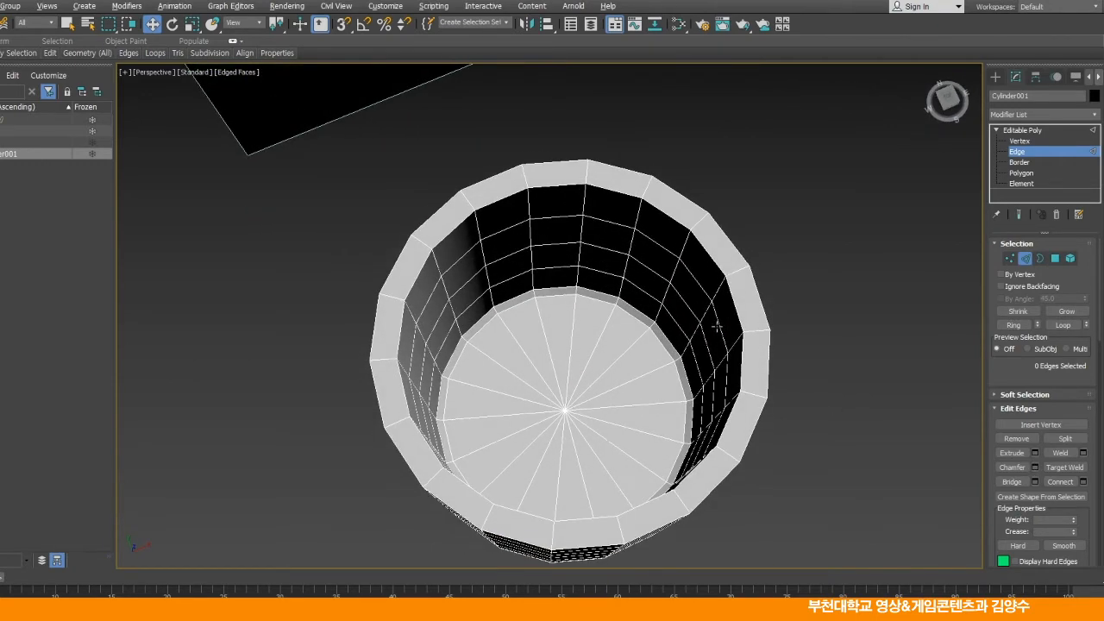
click(498, 392)
ctrl+click(501, 365)
ctrl+click(523, 347)
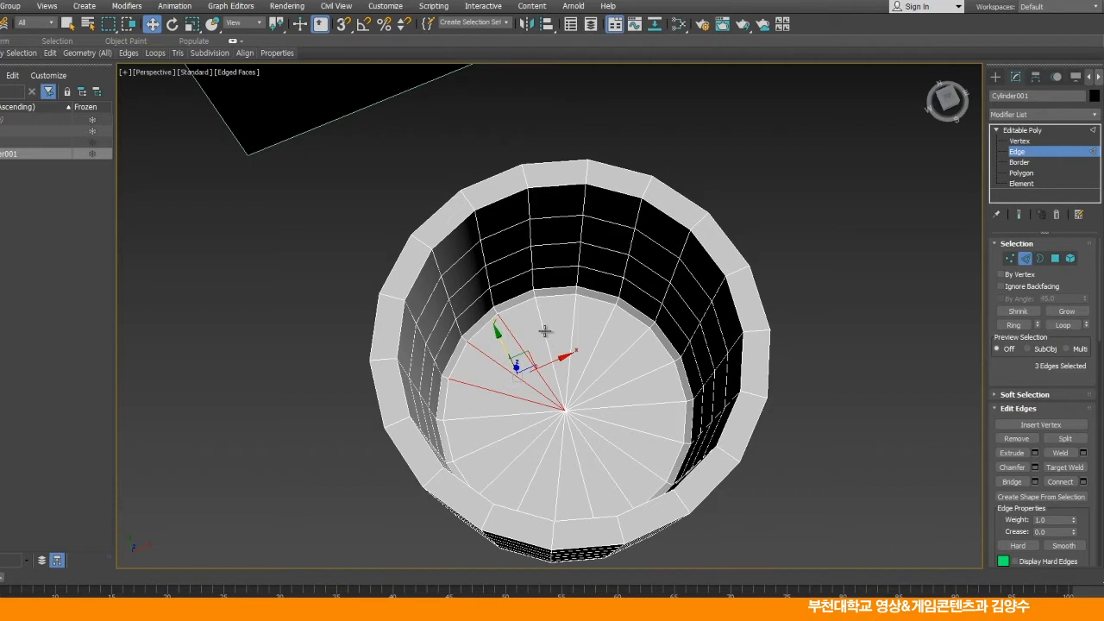
ctrl+click(546, 335)
ctrl+click(572, 329)
ctrl+click(602, 332)
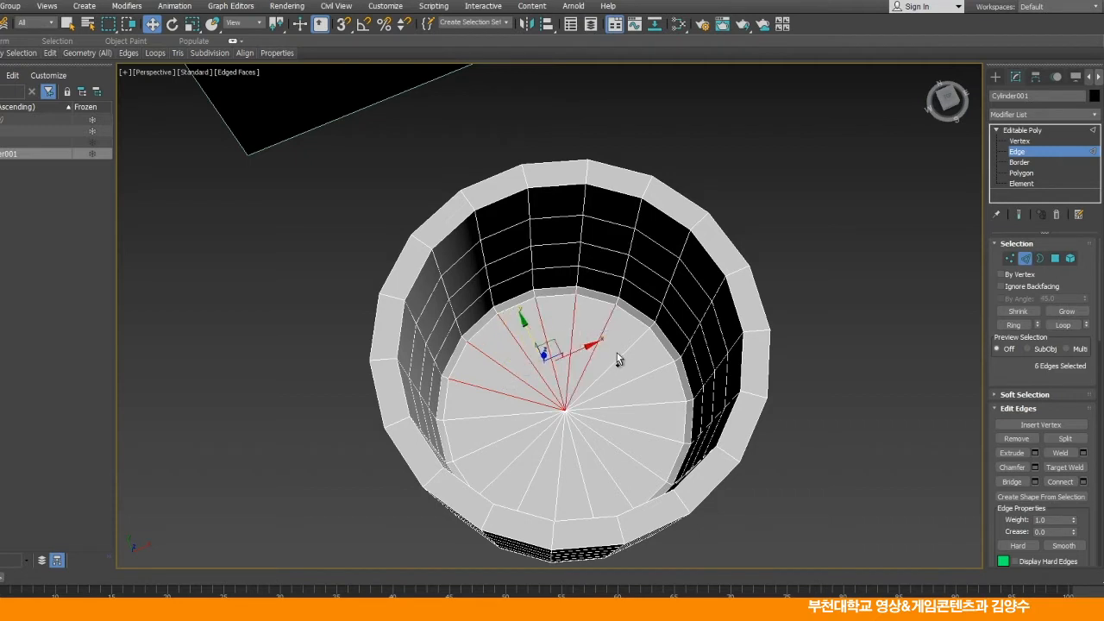
ctrl+click(623, 353)
ctrl+click(640, 379)
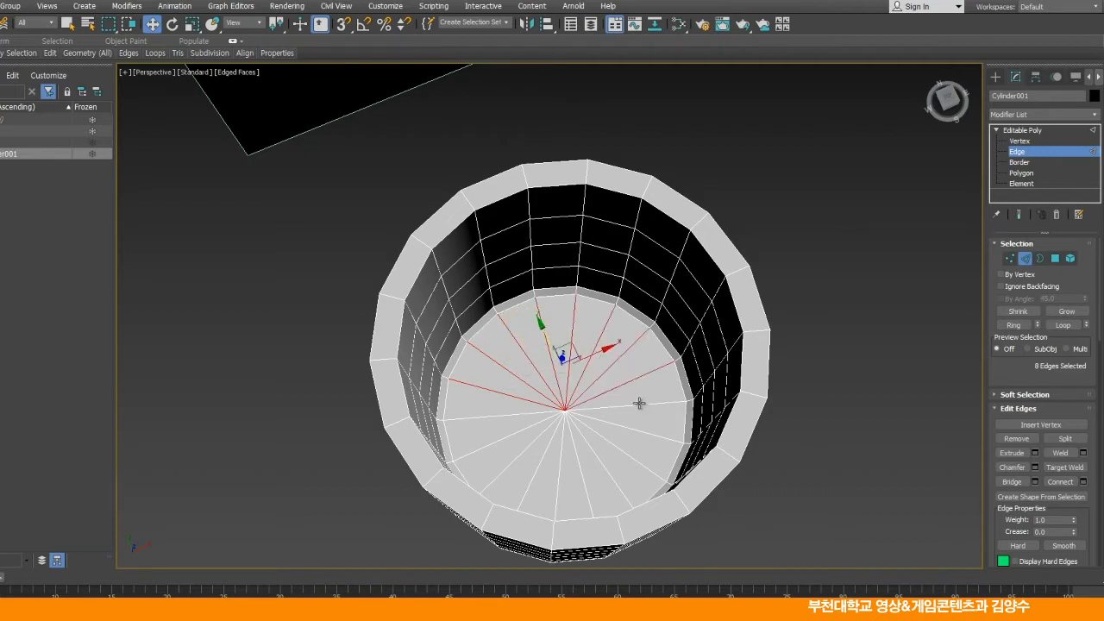
ctrl+click(641, 404)
ctrl+click(643, 431)
ctrl+click(635, 458)
ctrl+click(614, 478)
ctrl+click(585, 484)
ctrl+click(558, 488)
ctrl+click(540, 472)
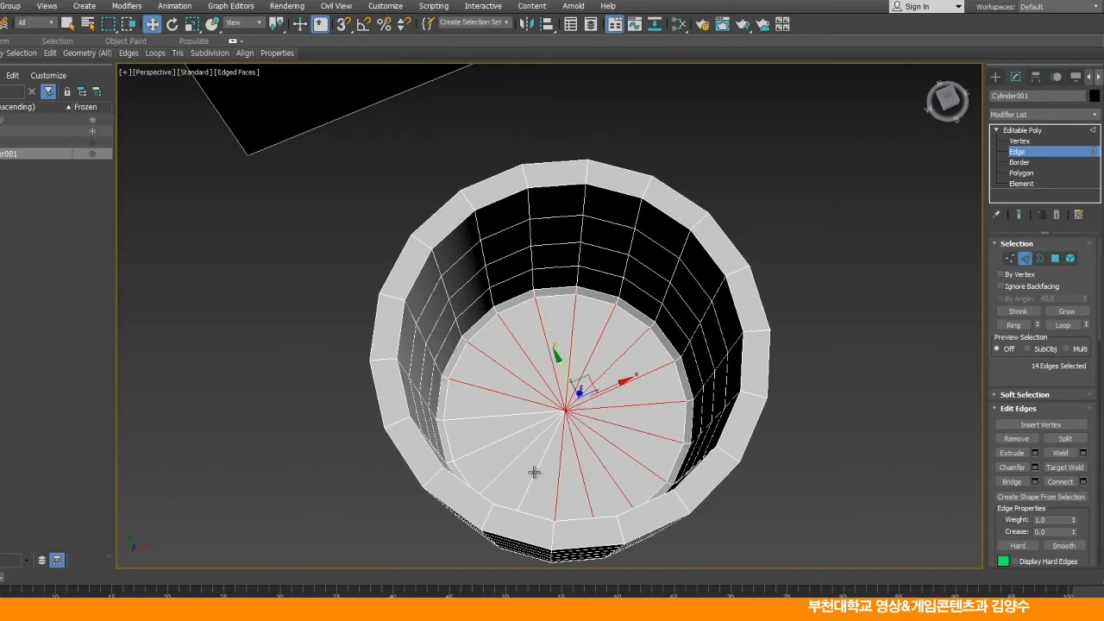
ctrl+click(513, 447)
ctrl+click(510, 436)
ctrl+click(489, 418)
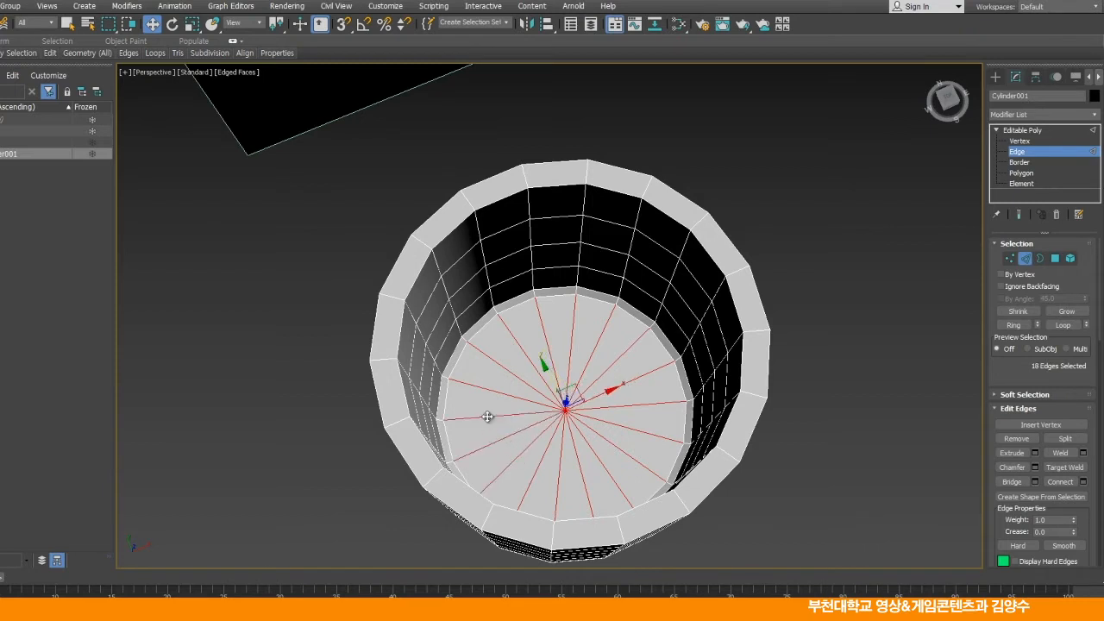
right_click(834, 321)
click(809, 359)
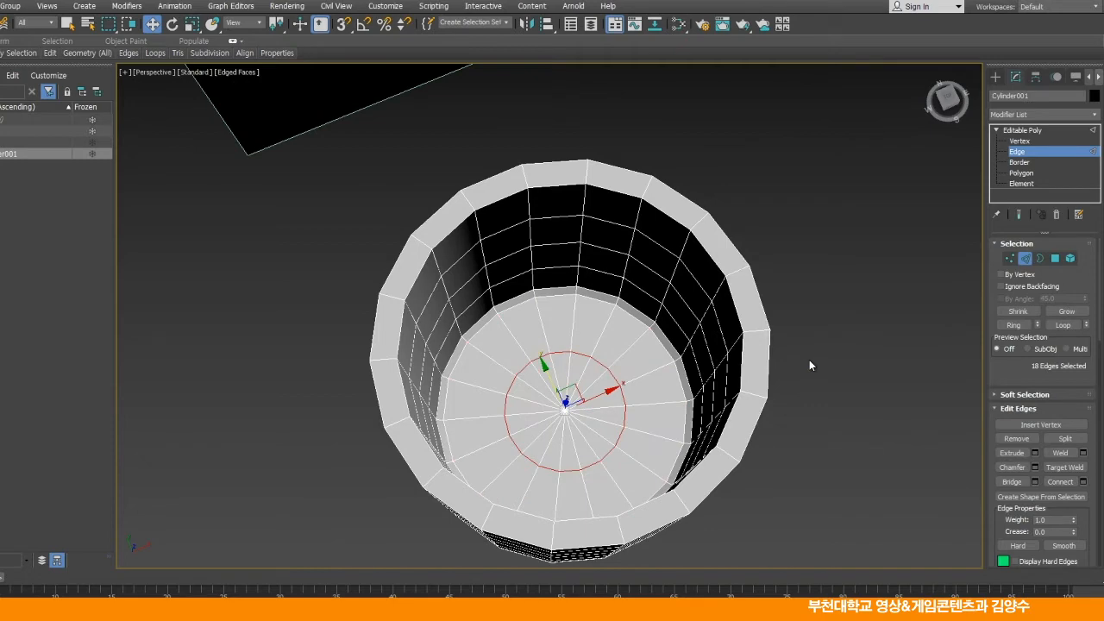
click(866, 354)
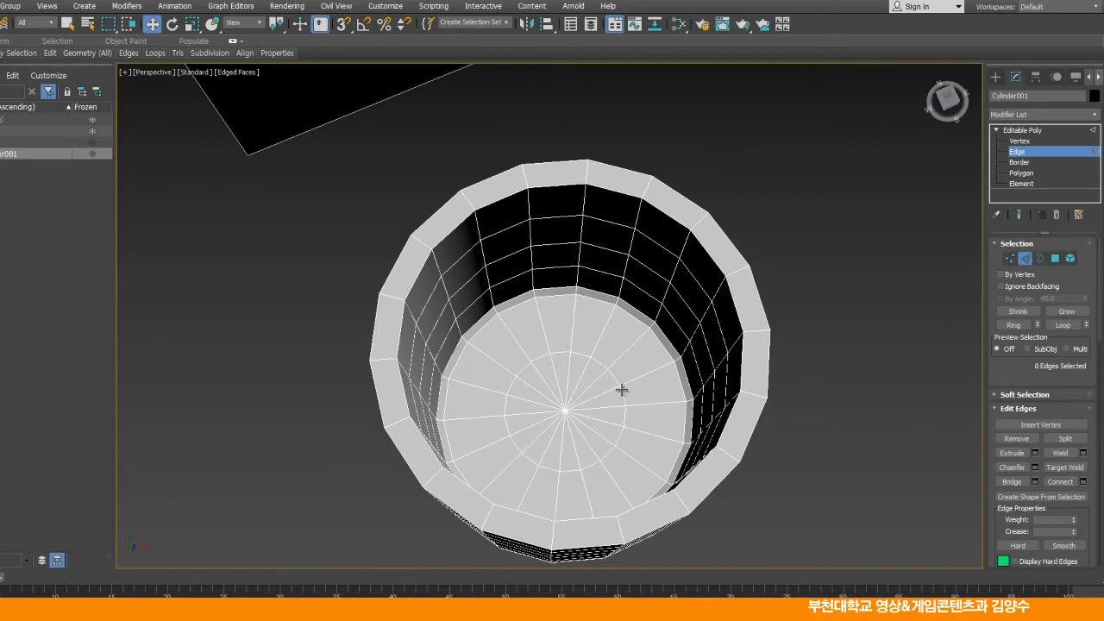
Connect the ring of vertical edges in the outer wall's uppermost row and raise the new loop close to the rim
alt+middle_drag(621, 390, 685, 353)
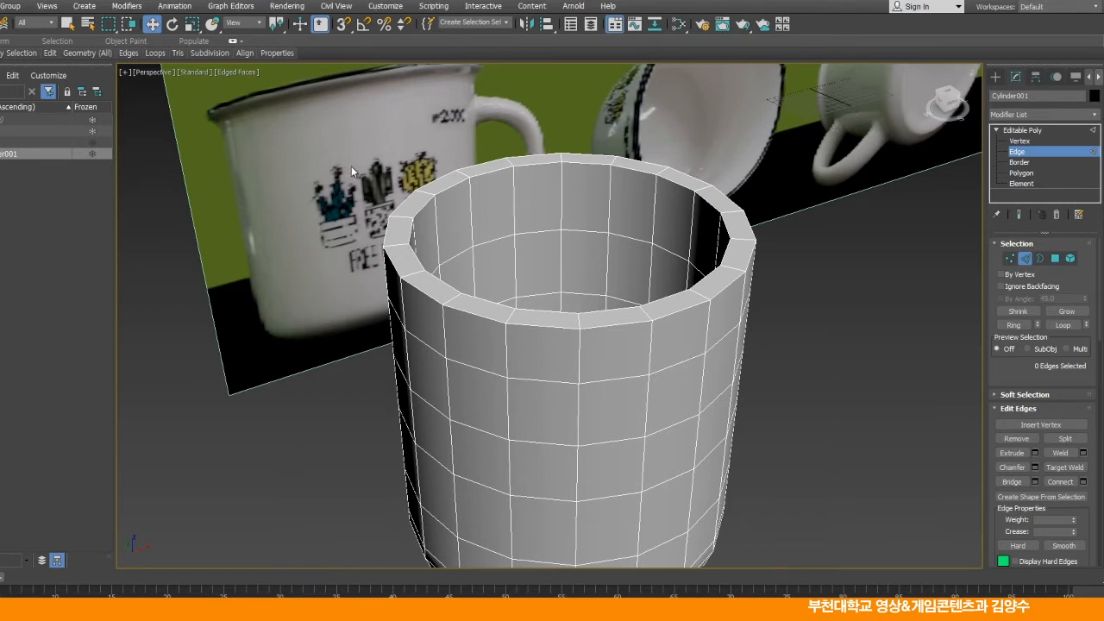
key(alt+w)
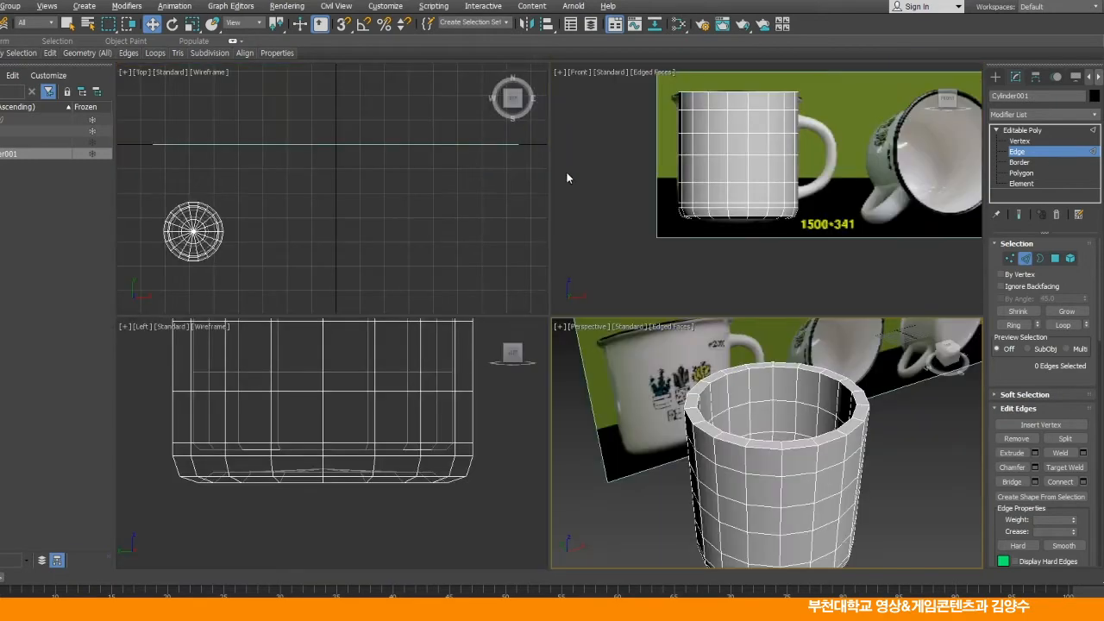
right_click(634, 431)
click(817, 415)
key(alt+w)
alt+middle_drag(627, 296, 230, 259)
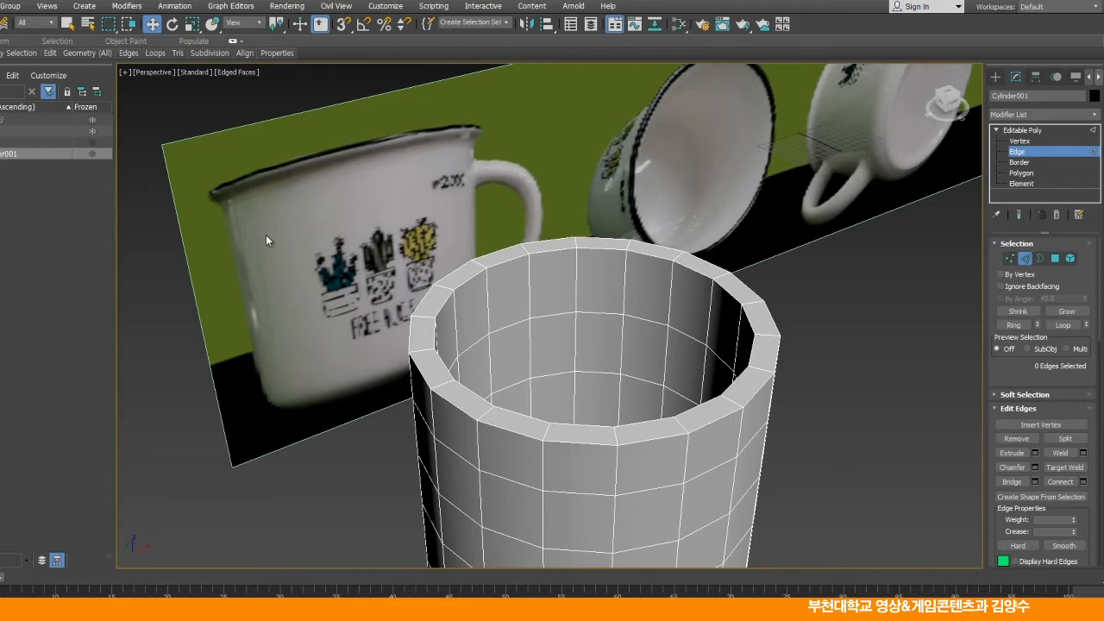
middle_drag(446, 373, 482, 272)
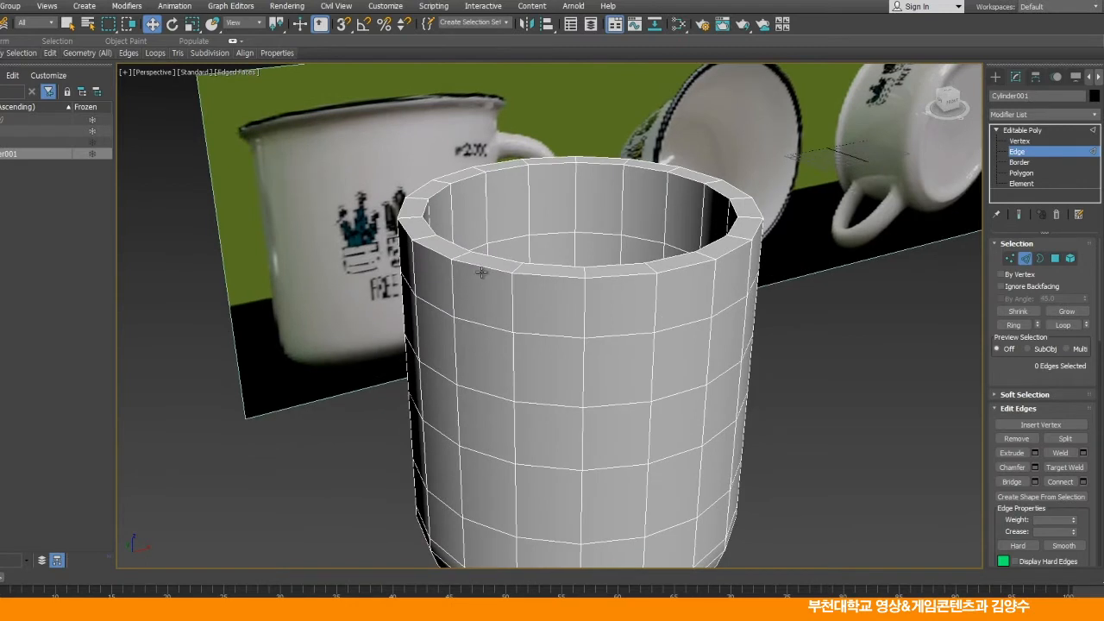
click(586, 294)
click(1014, 326)
right_click(887, 321)
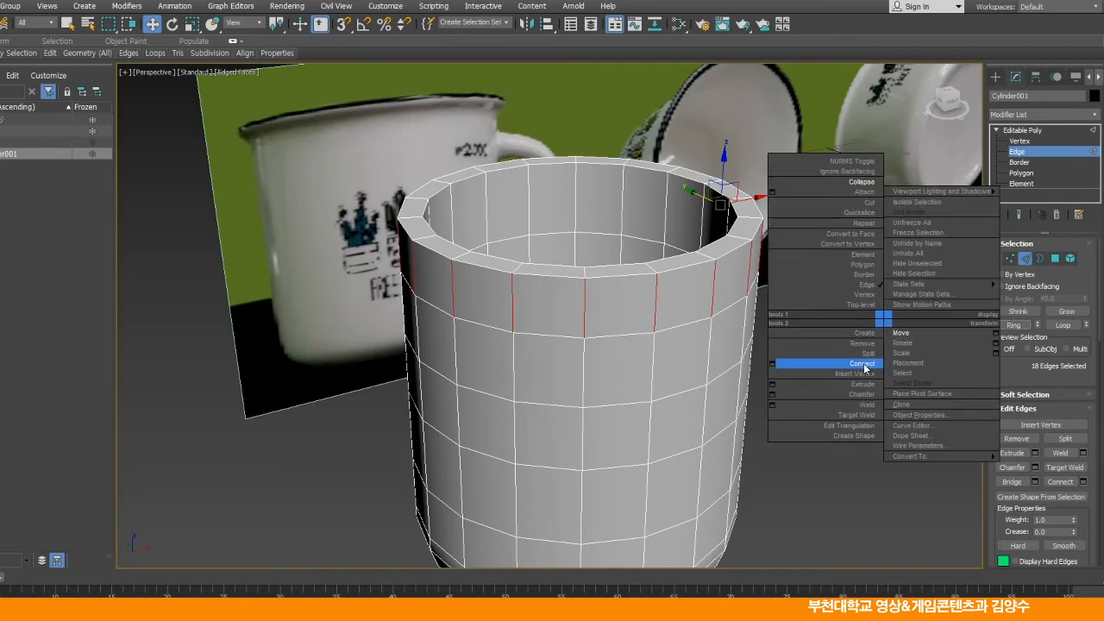
click(824, 366)
drag(580, 207, 580, 190)
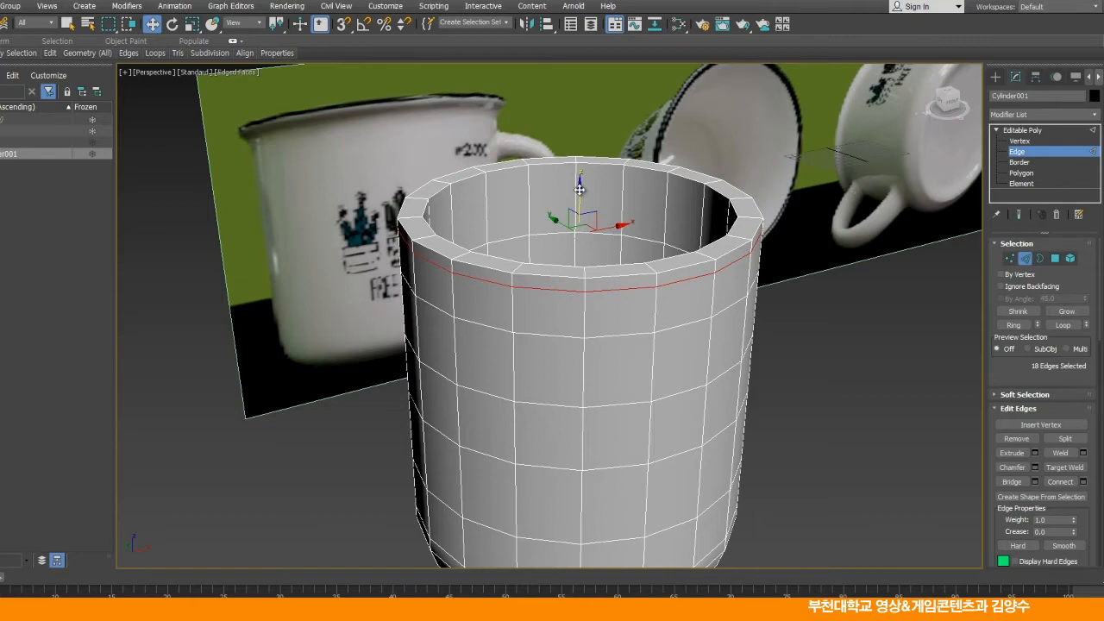
click(797, 314)
Connect the ring of vertical edges in the inner wall's uppermost row and raise the new loop close to the rim
alt+middle_drag(724, 258, 666, 258)
click(466, 209)
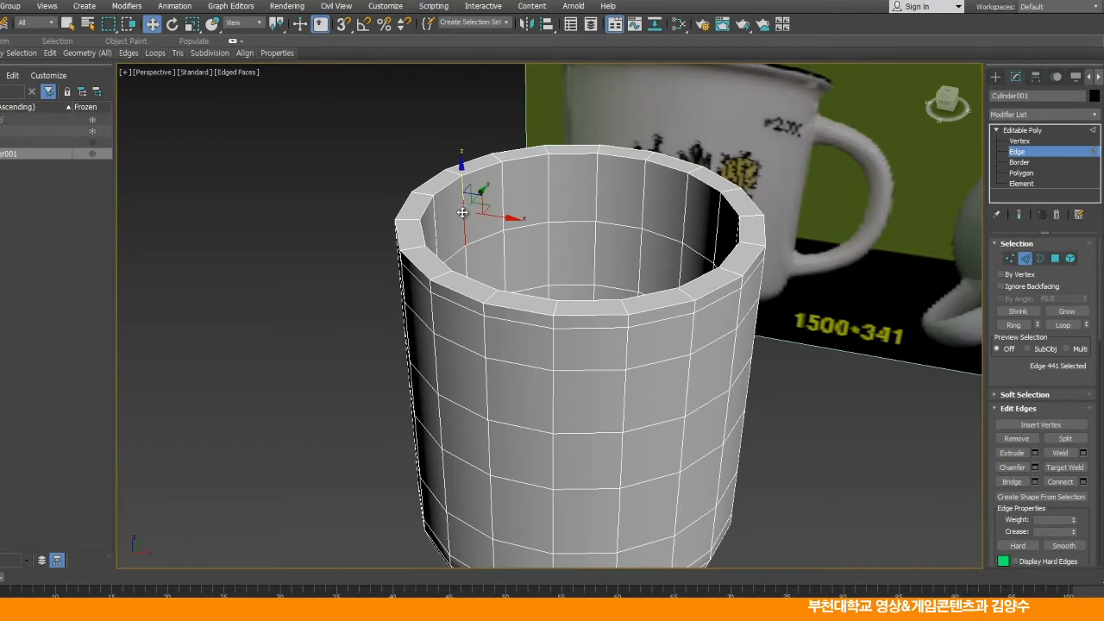
click(1014, 324)
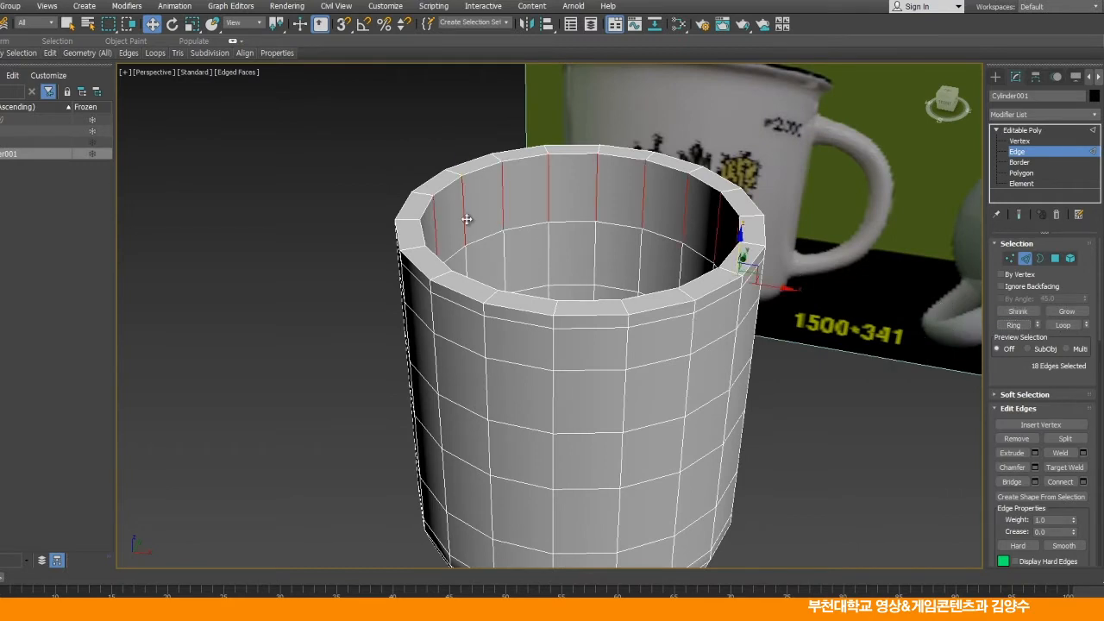
right_click(410, 155)
click(386, 193)
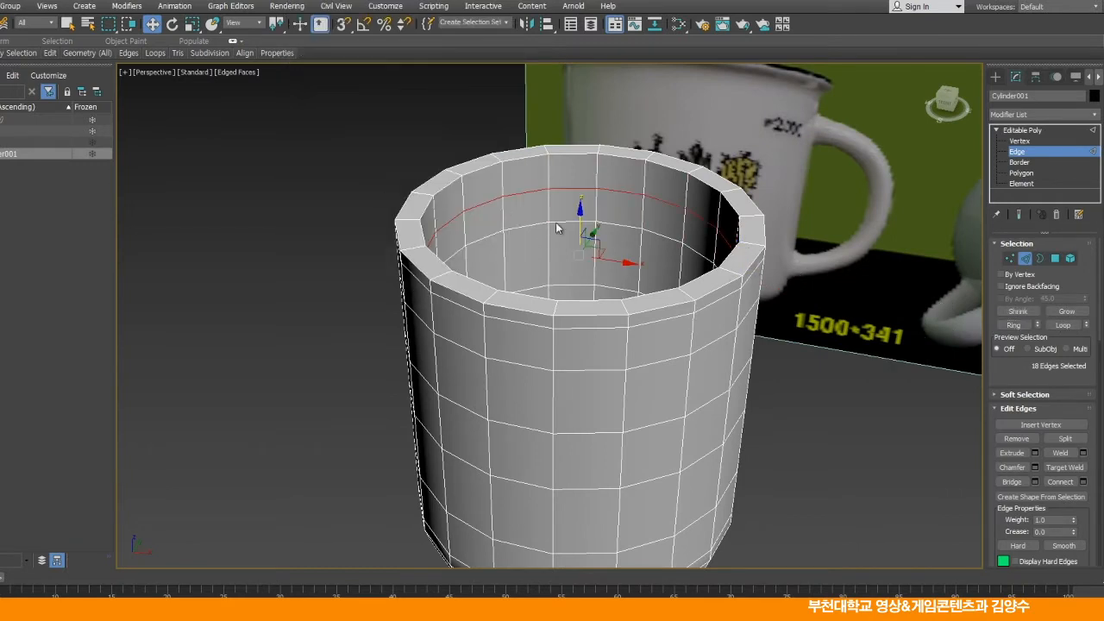
drag(589, 226, 576, 195)
click(348, 194)
Select the outer rim edge loop and scale it uniformly outward to flare the lip toward the reference mug's rim
mouse_move(364, 193)
alt+middle_down()
mouse_move(351, 191)
mouse_move(367, 178)
mouse_move(359, 174)
alt+middle_up()
click(427, 230)
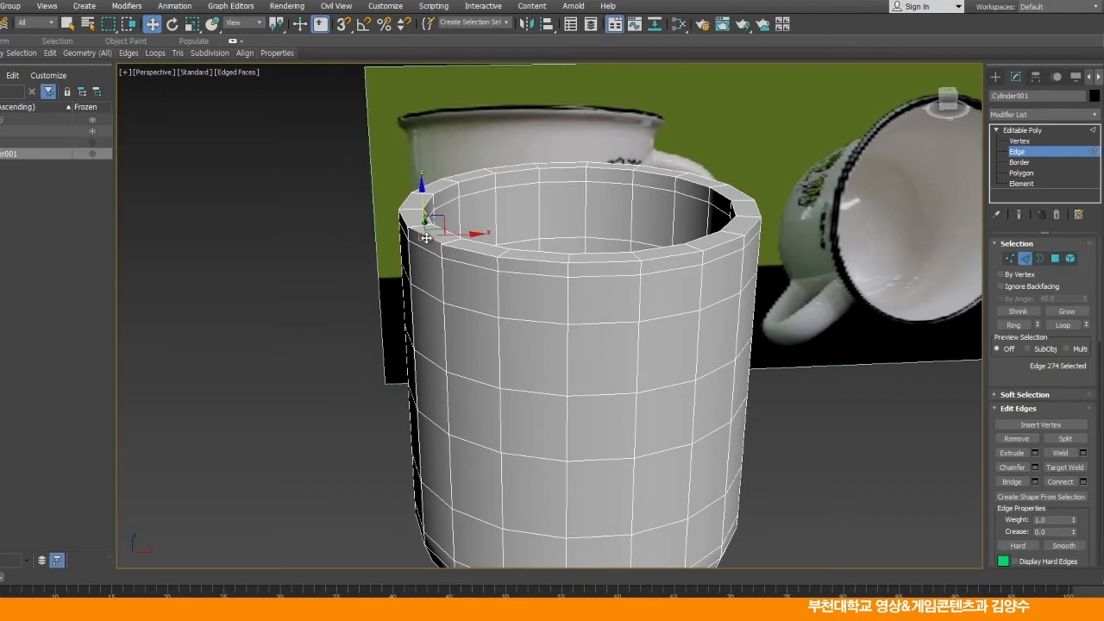
click(1064, 325)
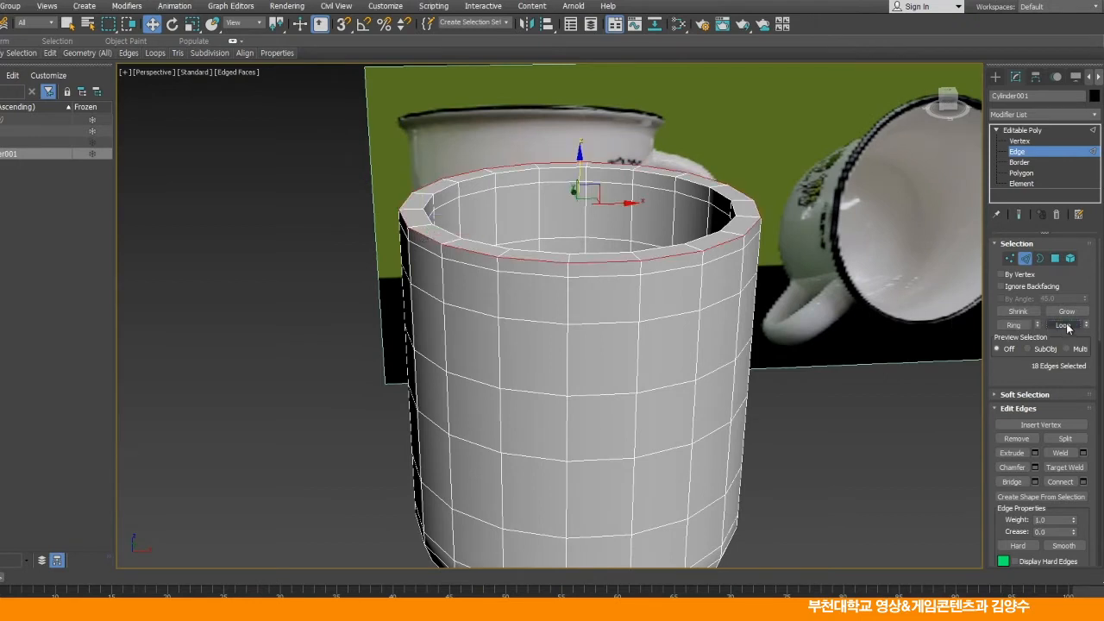
key(alt+w)
right_click(630, 186)
key(alt+w)
scroll(532, 257, up, 4)
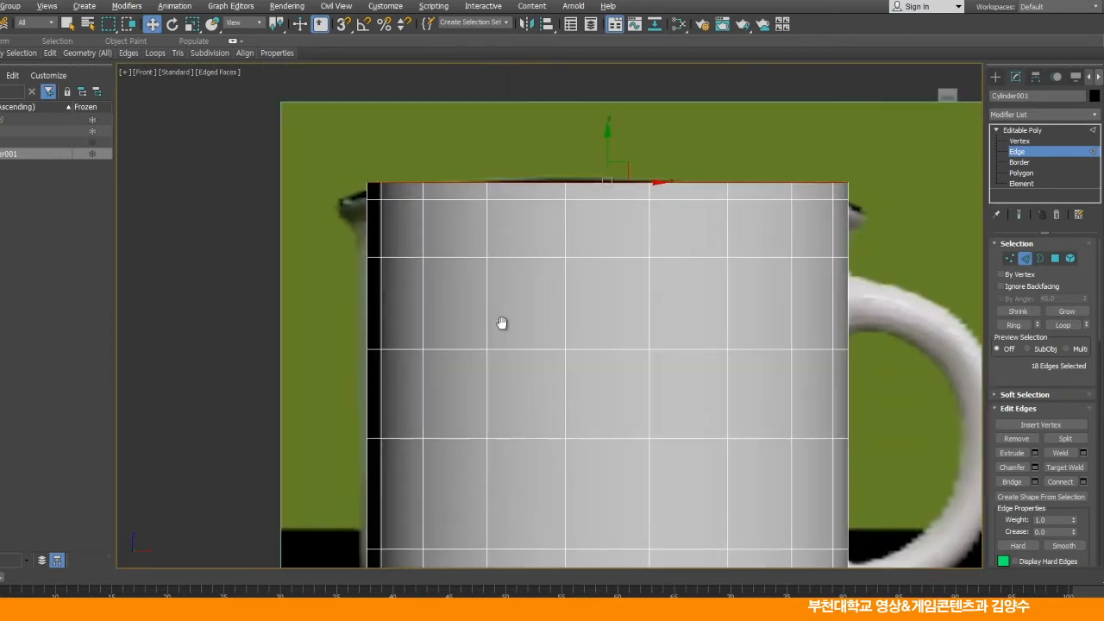
key(r)
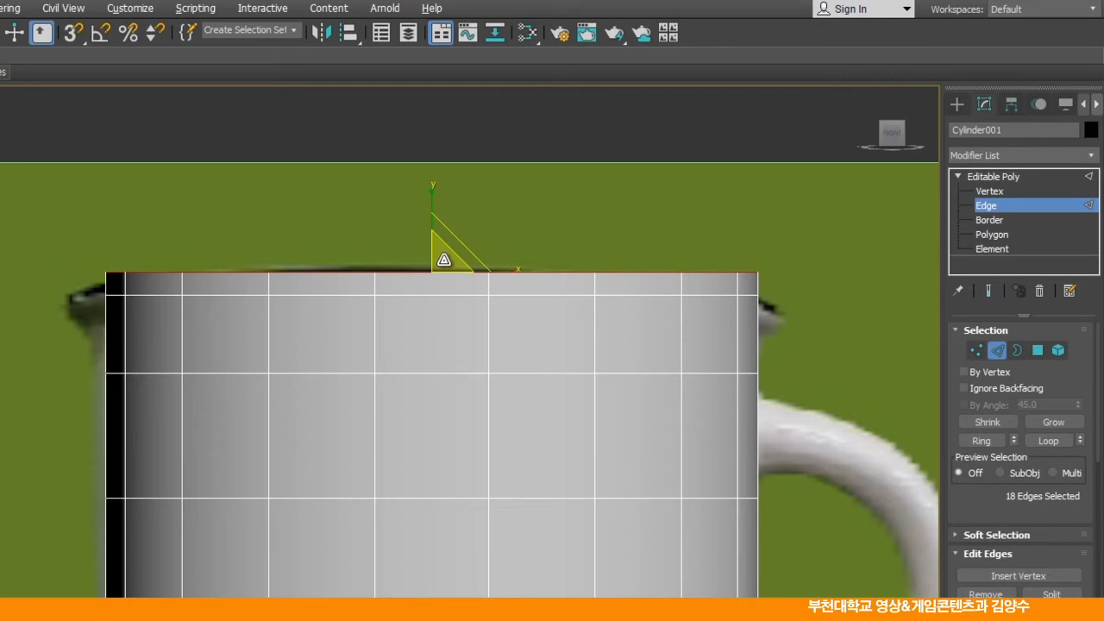
drag(444, 259, 445, 255)
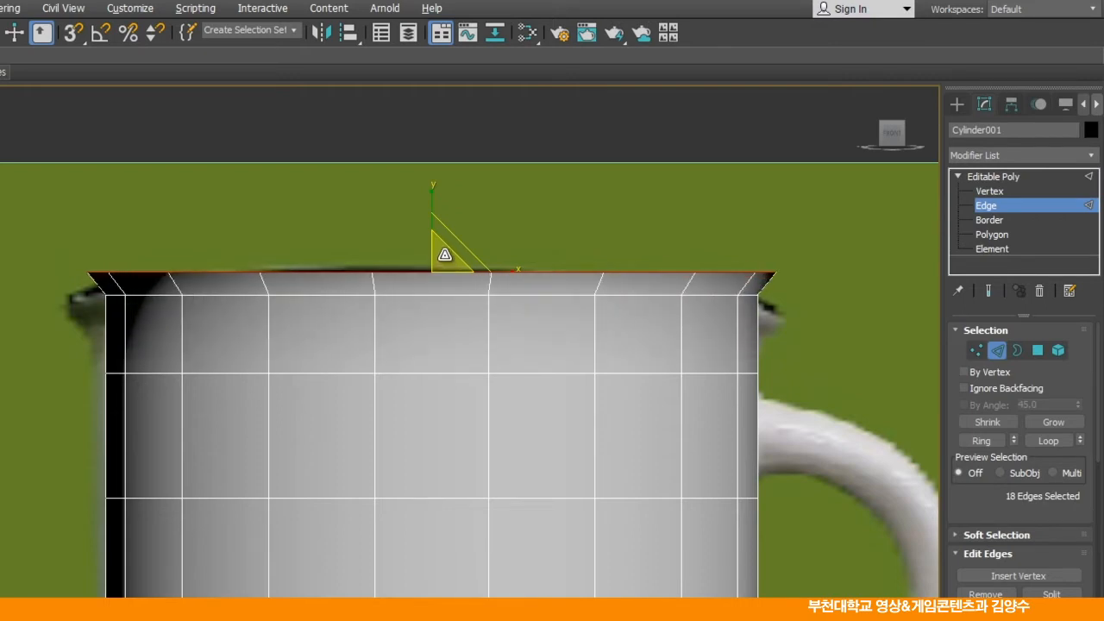
Select the inner rim edge loop and scale it uniformly outward to narrow the lip's upper face
key(alt+w)
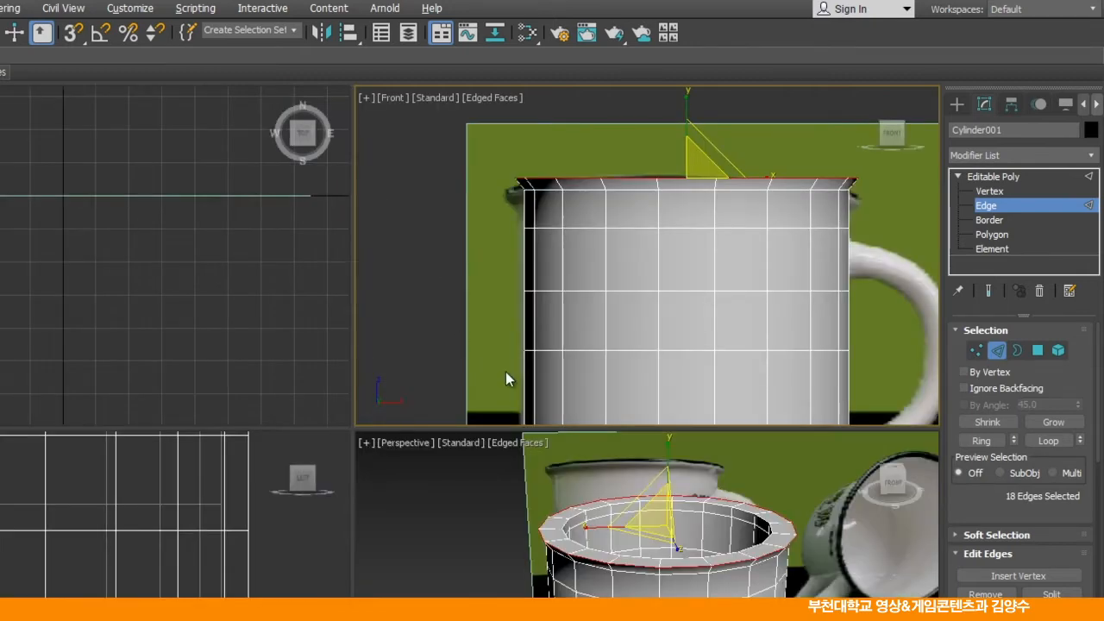
scroll(565, 550, up, 4)
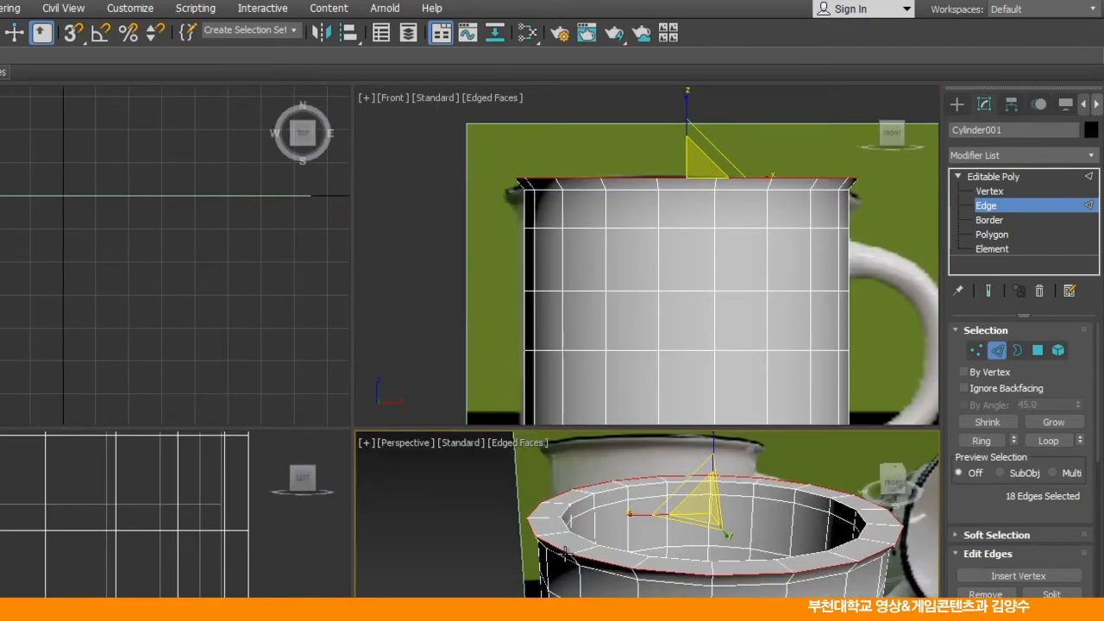
click(595, 481)
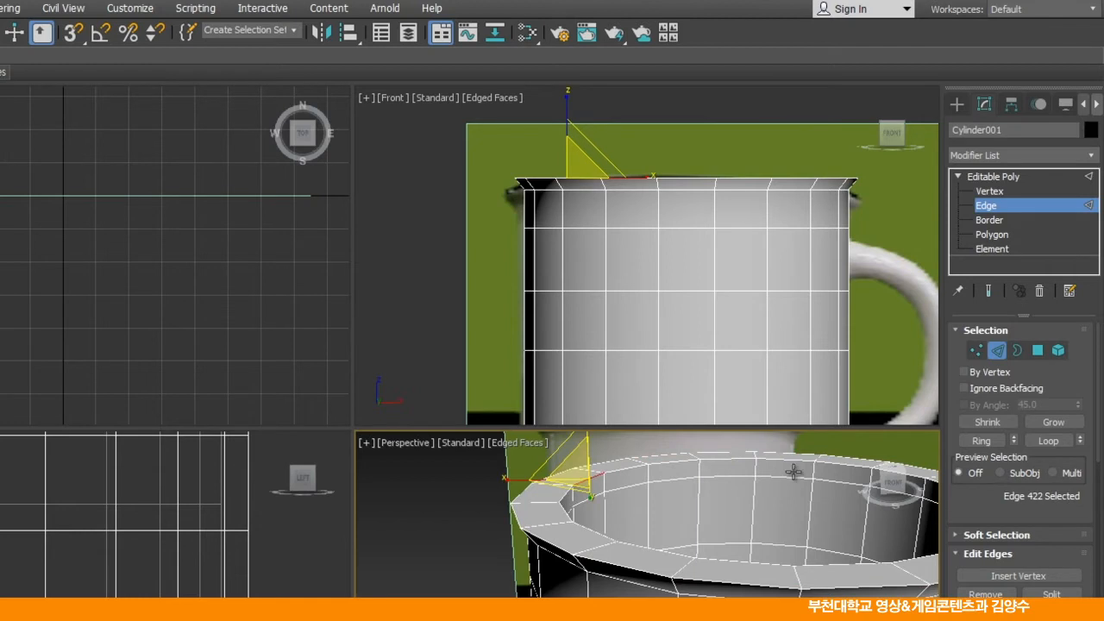
click(1048, 441)
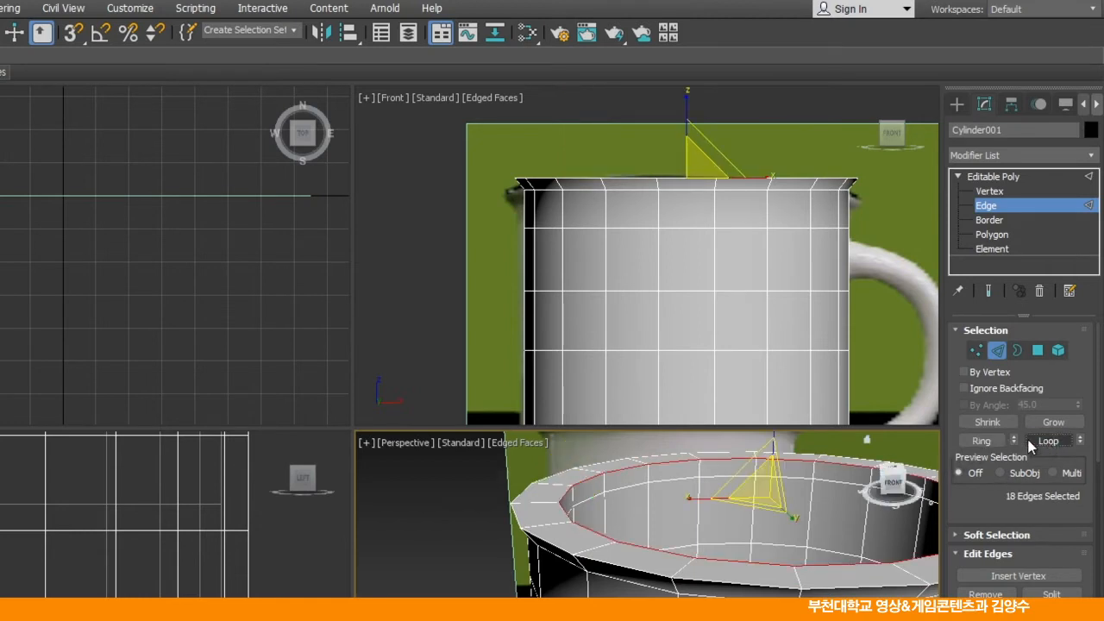
right_click(645, 502)
click(663, 518)
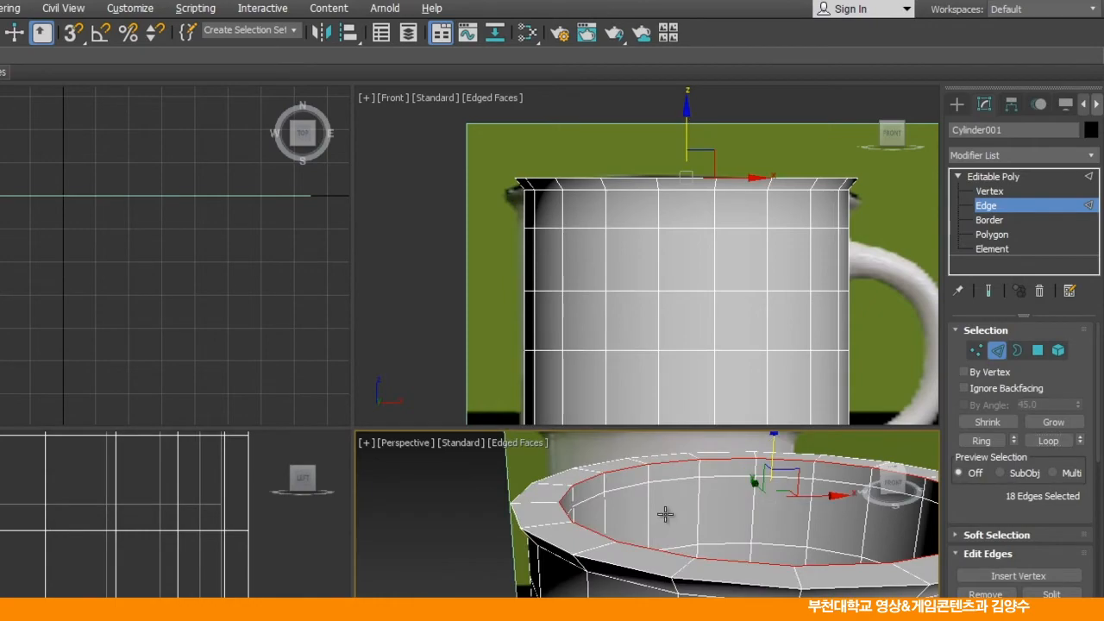
key(alt+w)
middle_drag(559, 459, 280, 593)
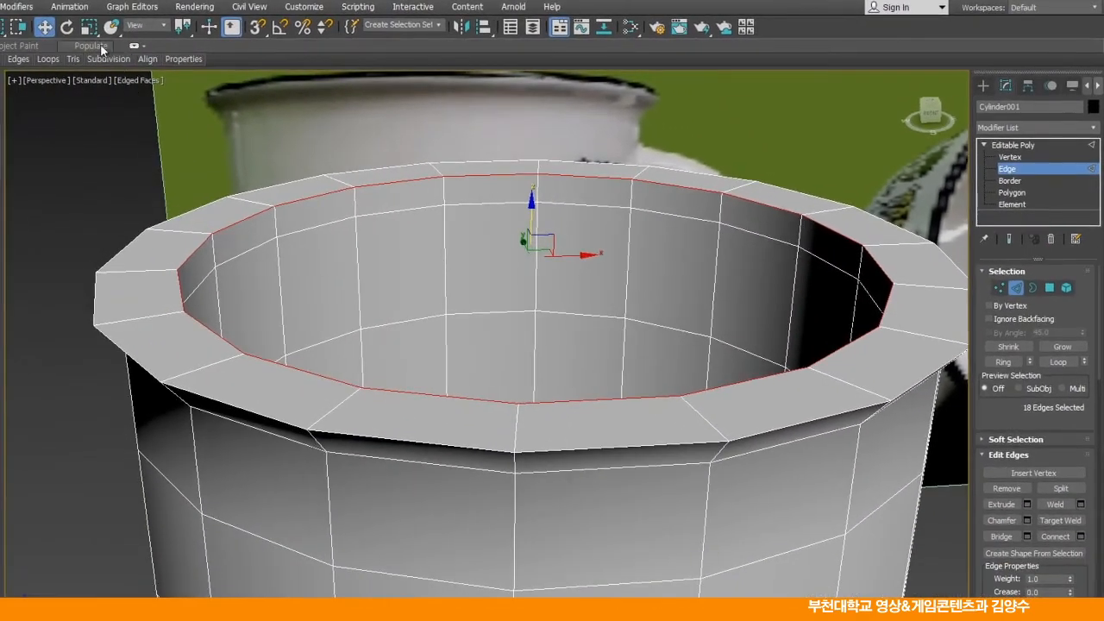
click(89, 26)
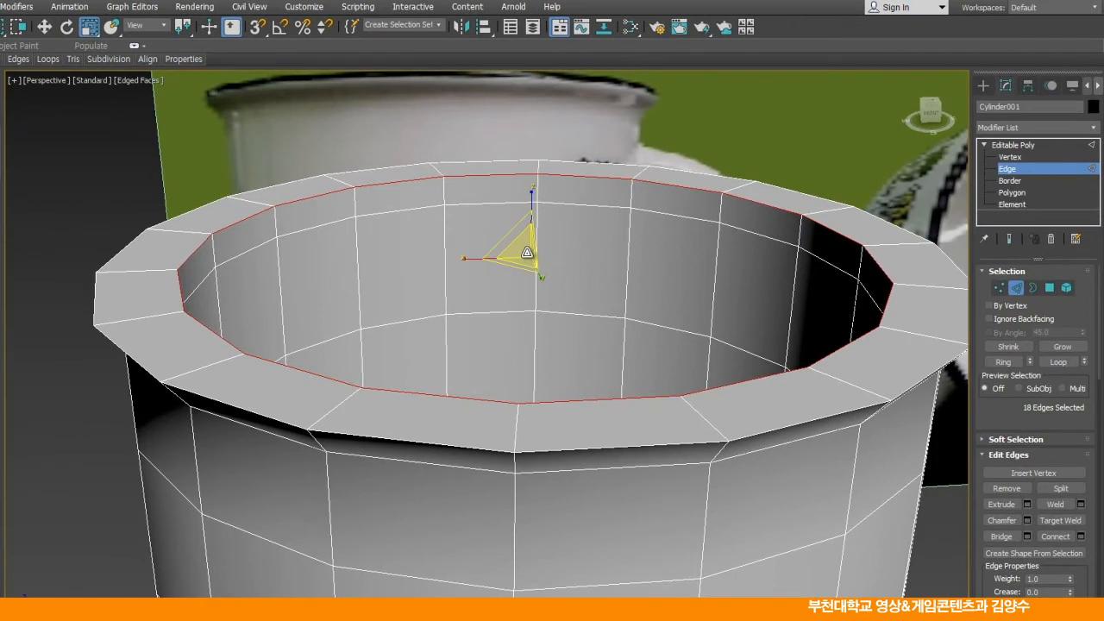
drag(527, 252, 526, 248)
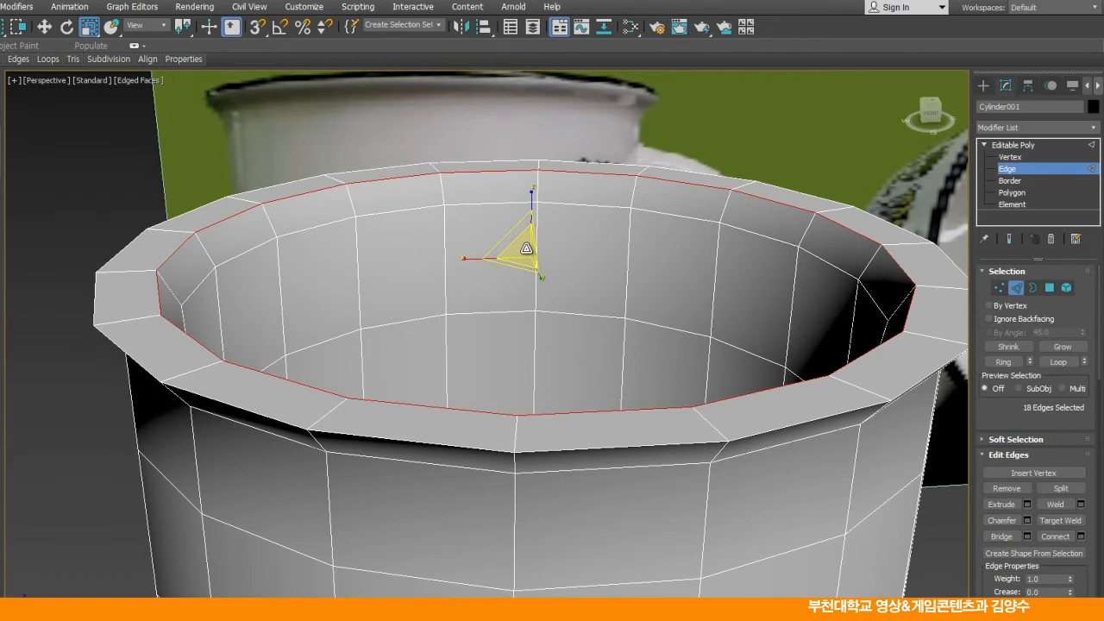
drag(526, 248, 526, 248)
Raise the inner rim loop slightly above the outer rim edge and compare the lip with the reference in the Front view
key(w)
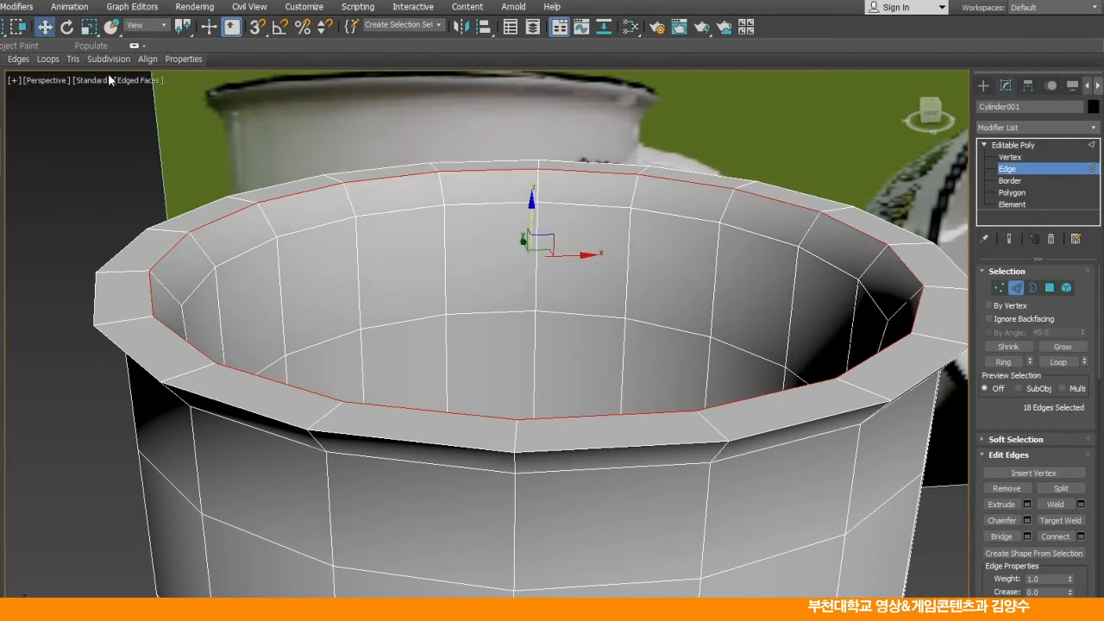
drag(531, 206, 525, 195)
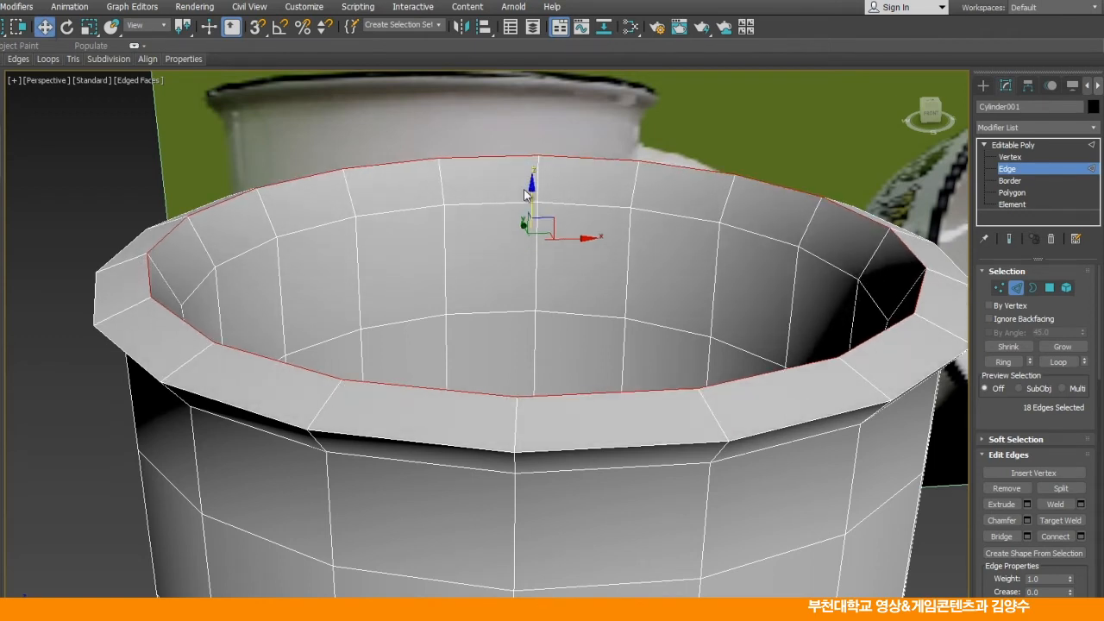
key(alt+w)
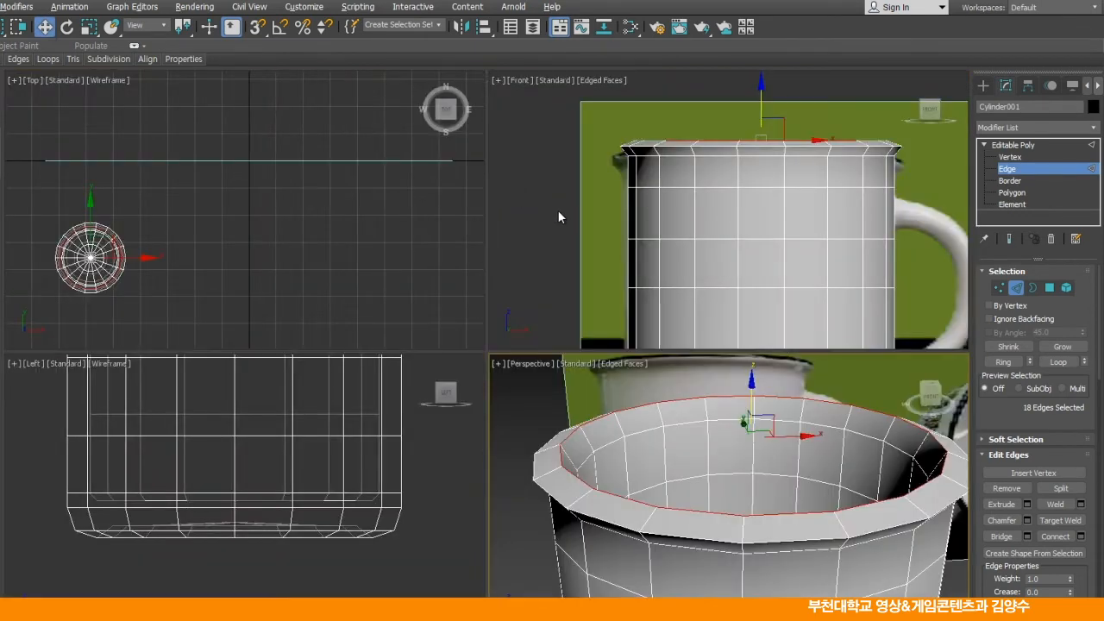
middle_drag(705, 207, 664, 228)
scroll(695, 237, up, 2)
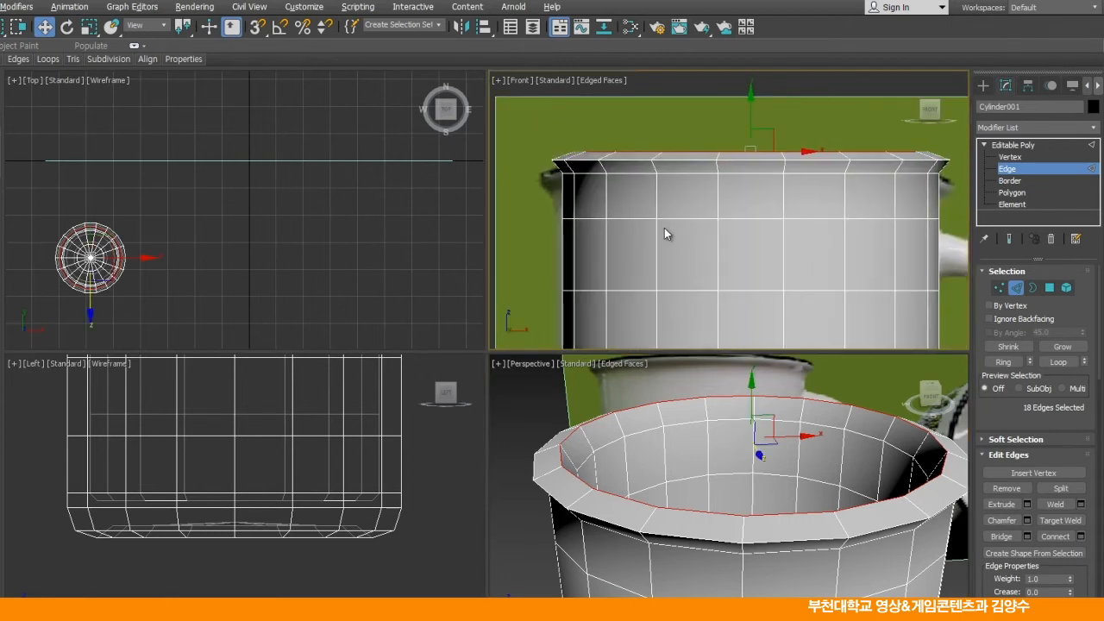
key(alt+w)
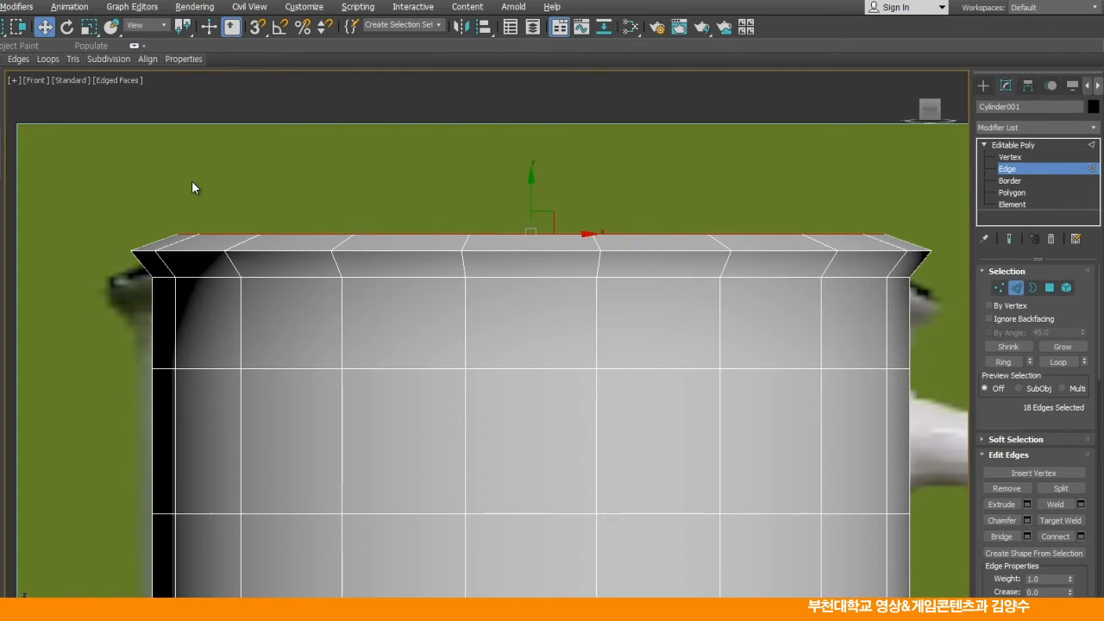
Scale the selected inner rim edge loop uniformly outward until its width nearly matches the outer rim edge
click(88, 28)
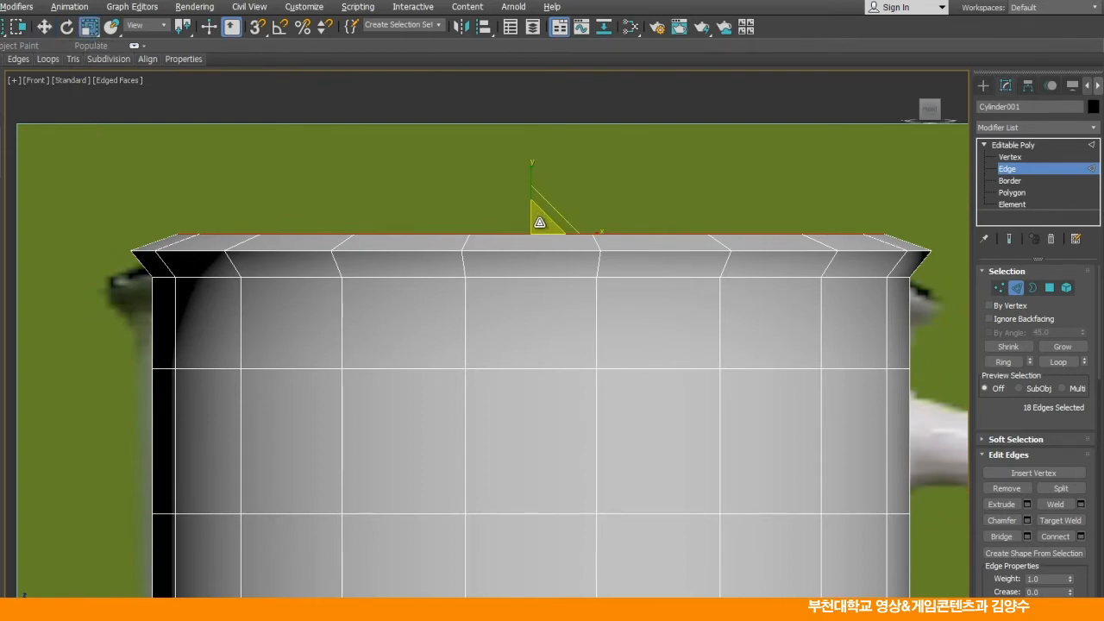
drag(540, 223, 540, 215)
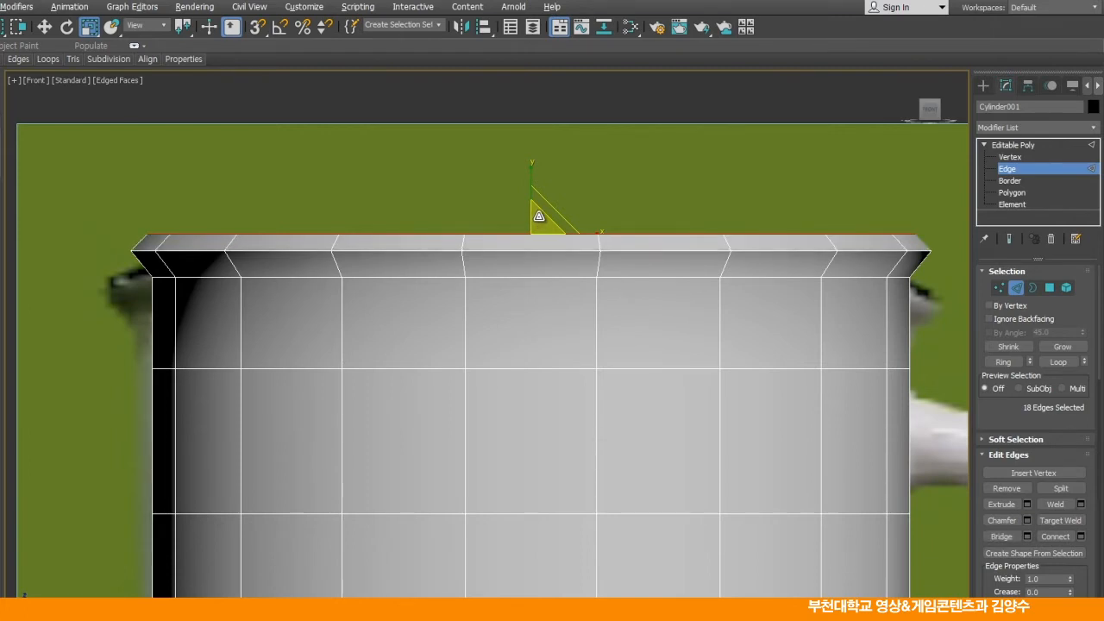
Select the horizontal edge loop just below the flared lip, lower it slightly down the outer wall, and clear the selection
click(45, 26)
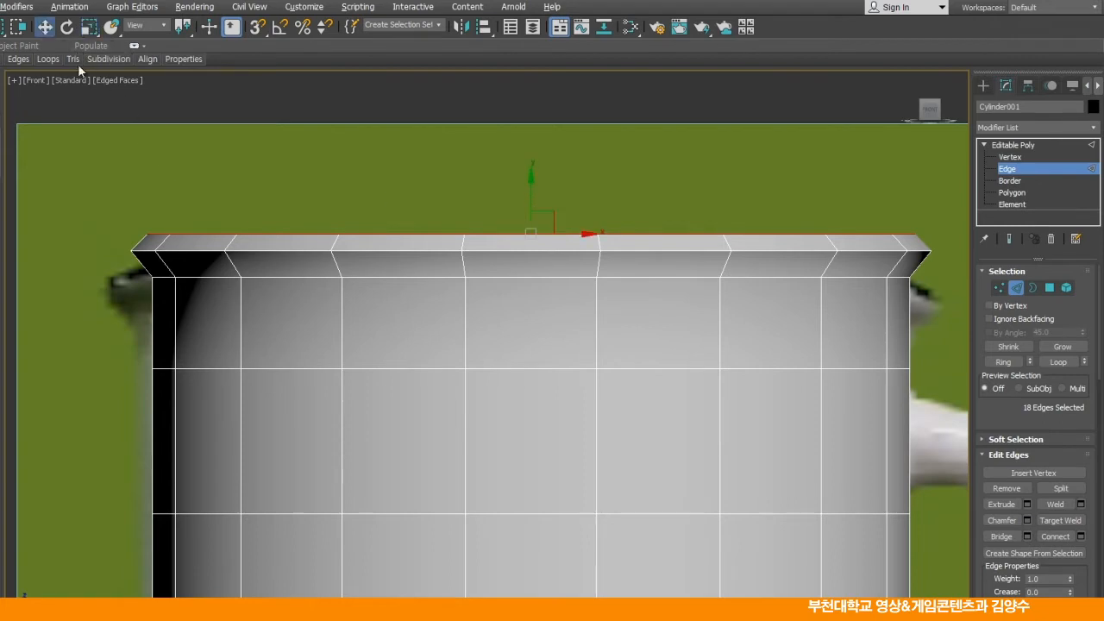
click(414, 276)
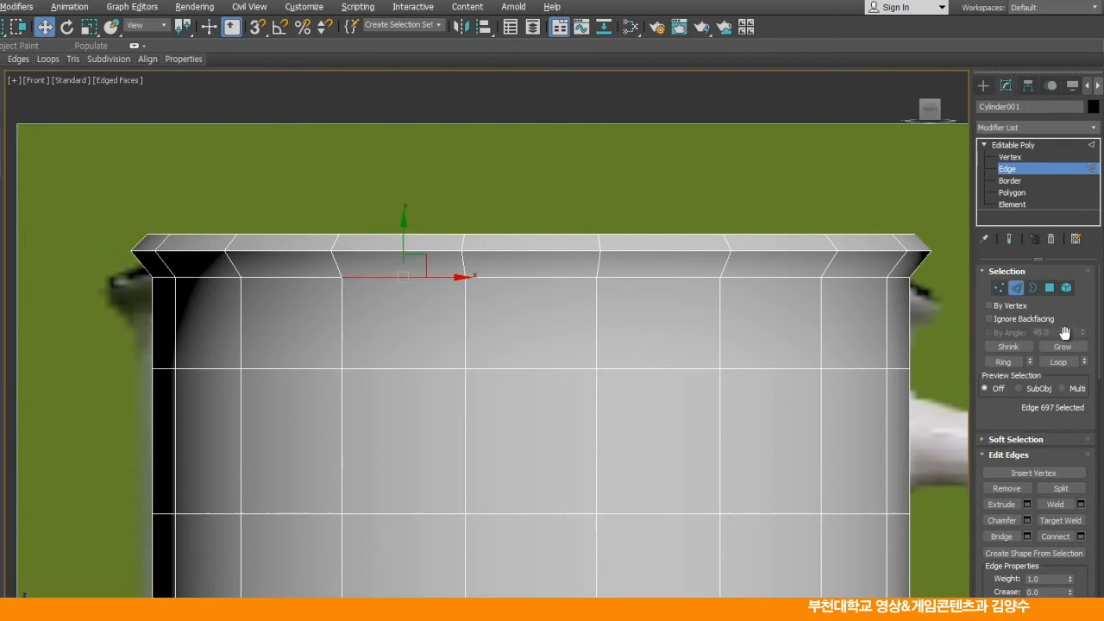
click(1055, 363)
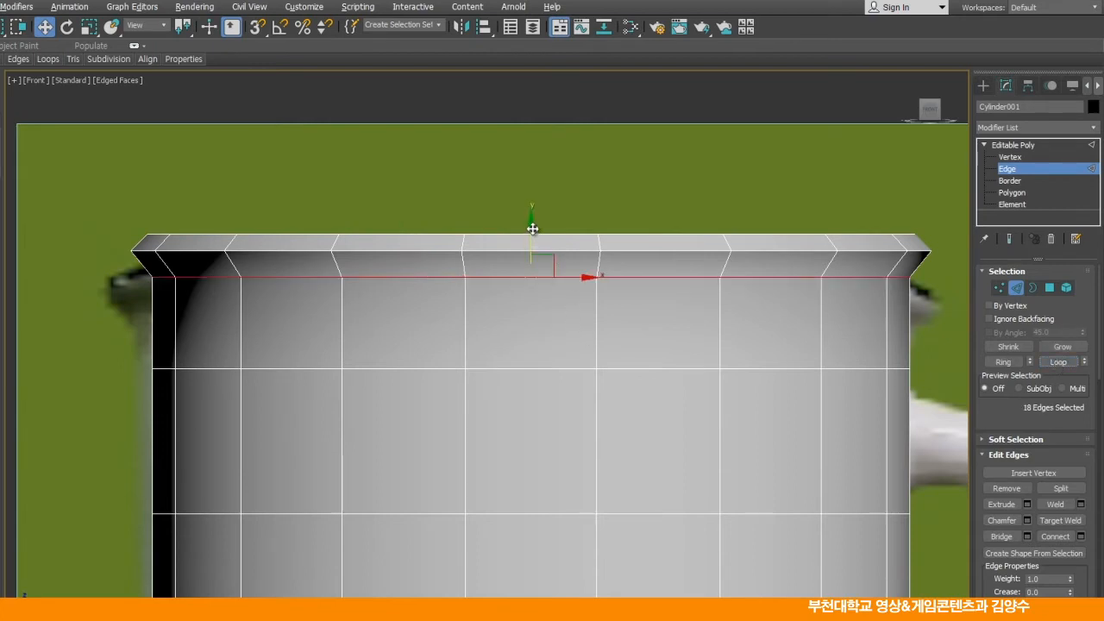
drag(532, 226, 533, 235)
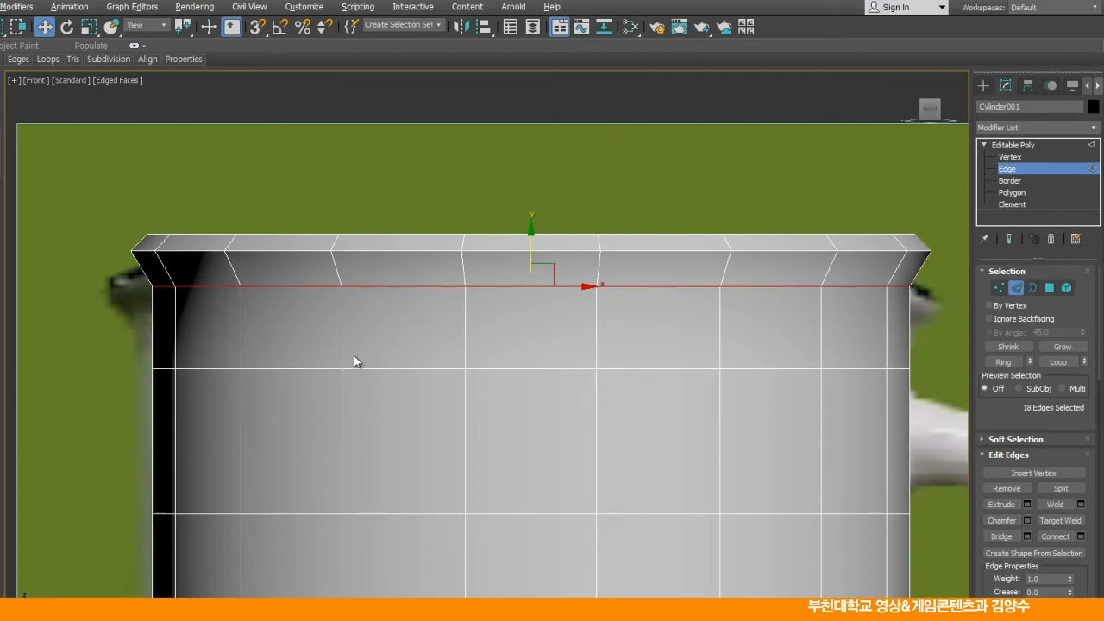
click(90, 236)
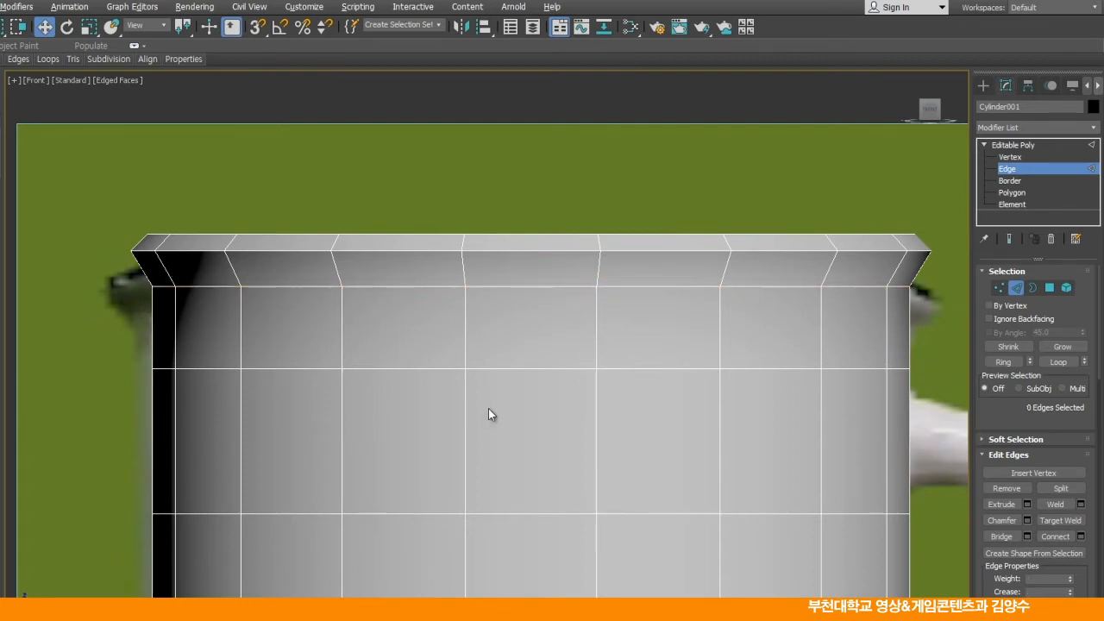
Select the full inner edge loop just below the cup's rim and raise it slightly along Z
key(alt+w)
key(alt+w)
middle_drag(580, 457, 522, 429)
scroll(579, 438, down, 3)
mouse_move(648, 400)
alt+middle_down()
mouse_move(646, 451)
mouse_move(634, 405)
alt+middle_up()
click(475, 231)
click(1058, 362)
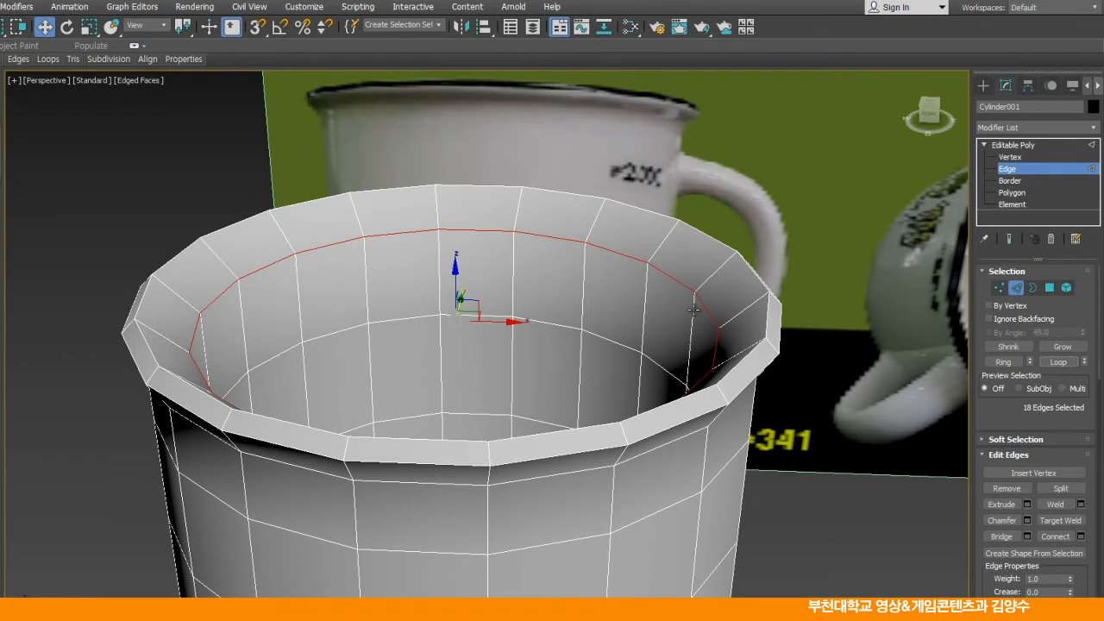
drag(455, 272, 455, 262)
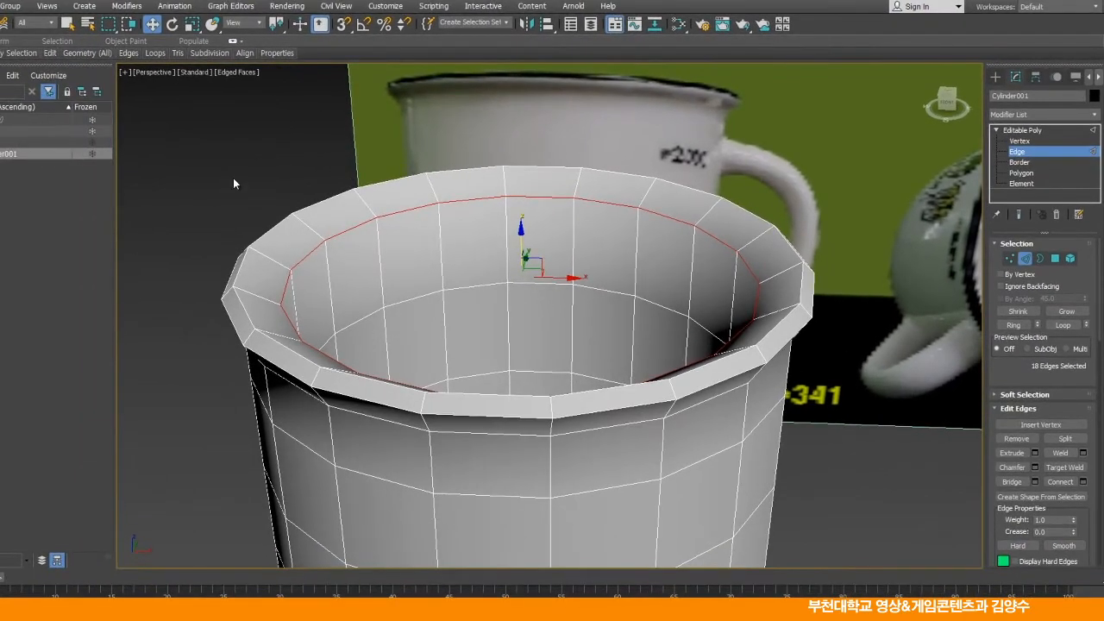
click(134, 197)
Frame the cup in the Front, Left and Top views and hide the Top view's grid
scroll(569, 371, down, 6)
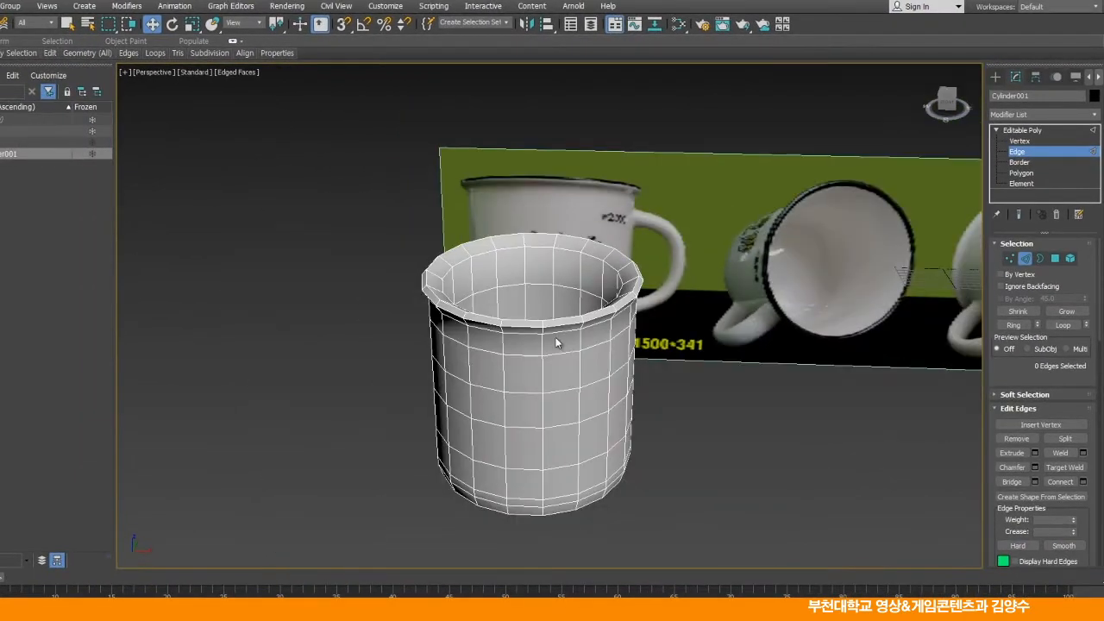
key(alt+w)
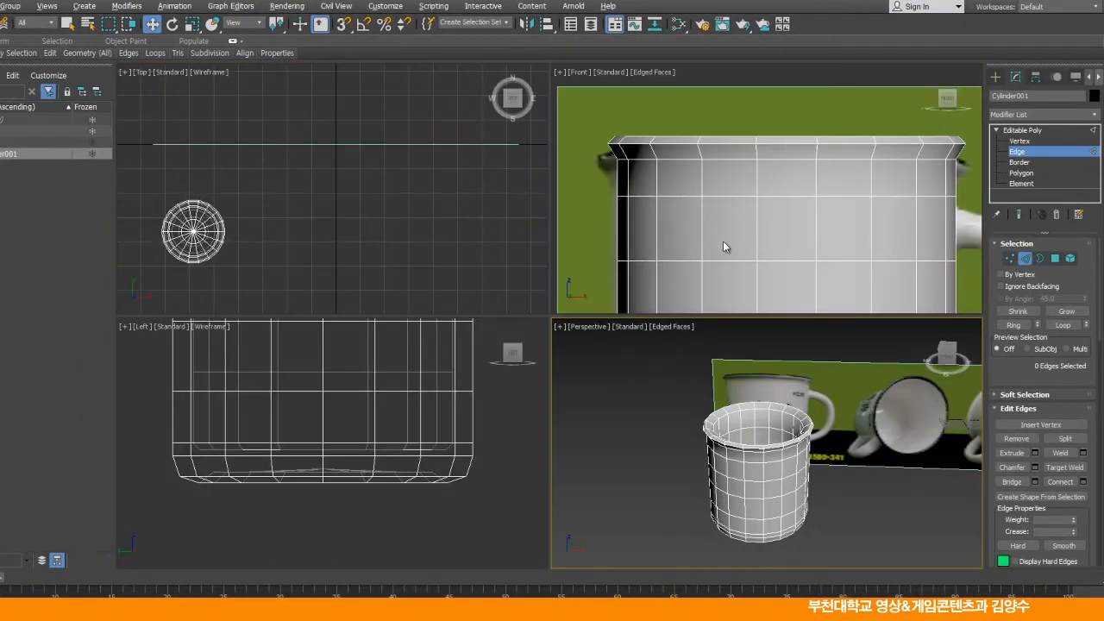
scroll(705, 215, down, 2)
scroll(710, 172, down, 2)
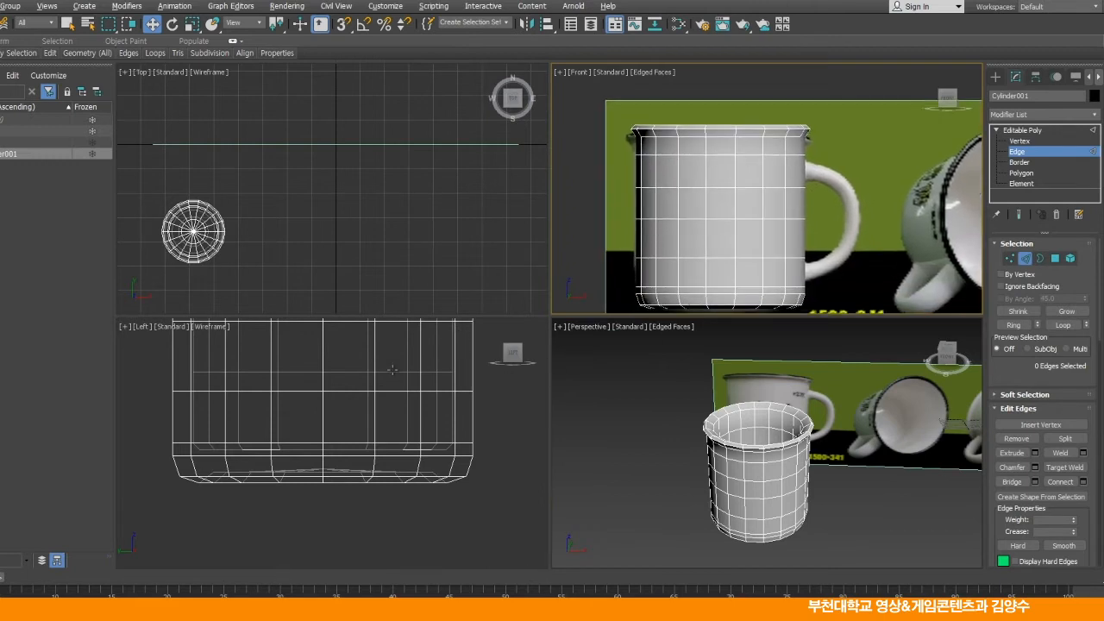
scroll(393, 370, down, 4)
scroll(370, 432, up, 3)
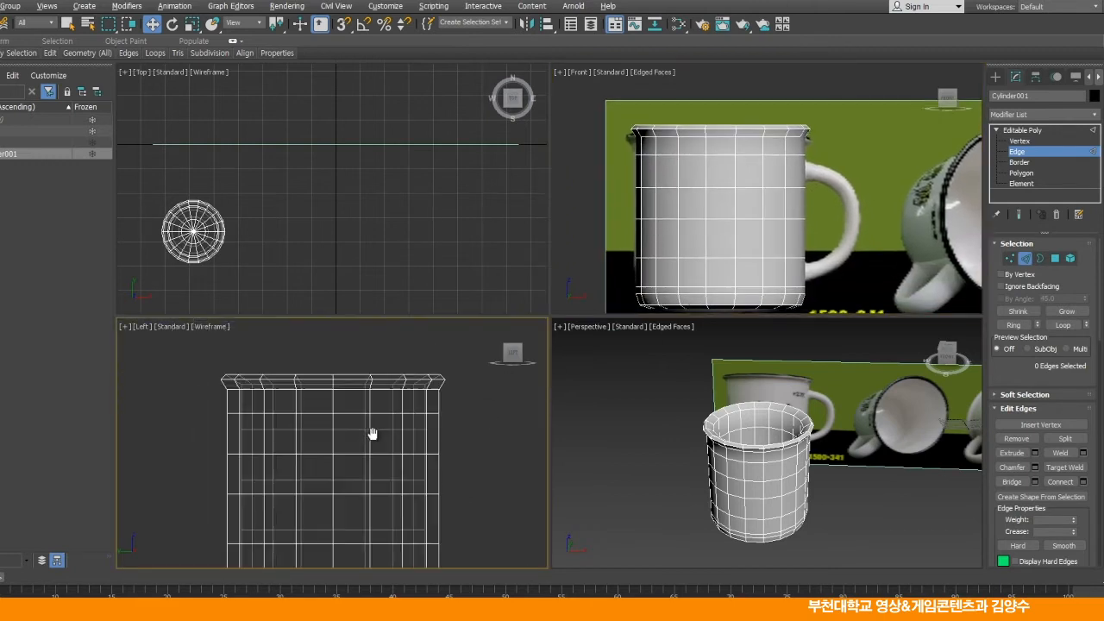
click(800, 191)
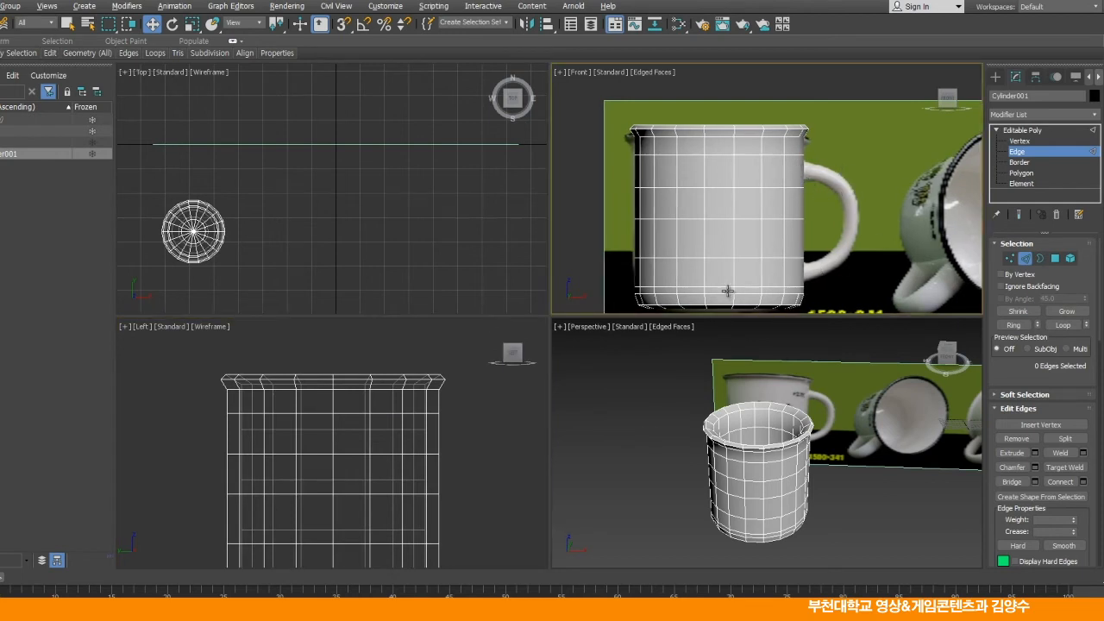
scroll(222, 239, up, 6)
middle_drag(262, 236, 372, 225)
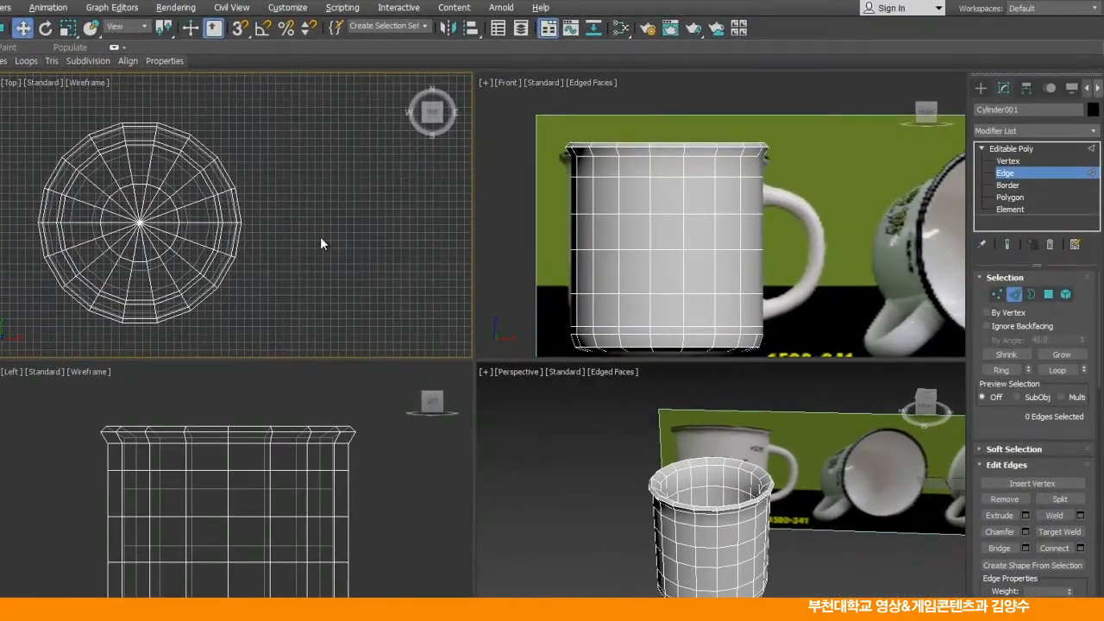
key(g)
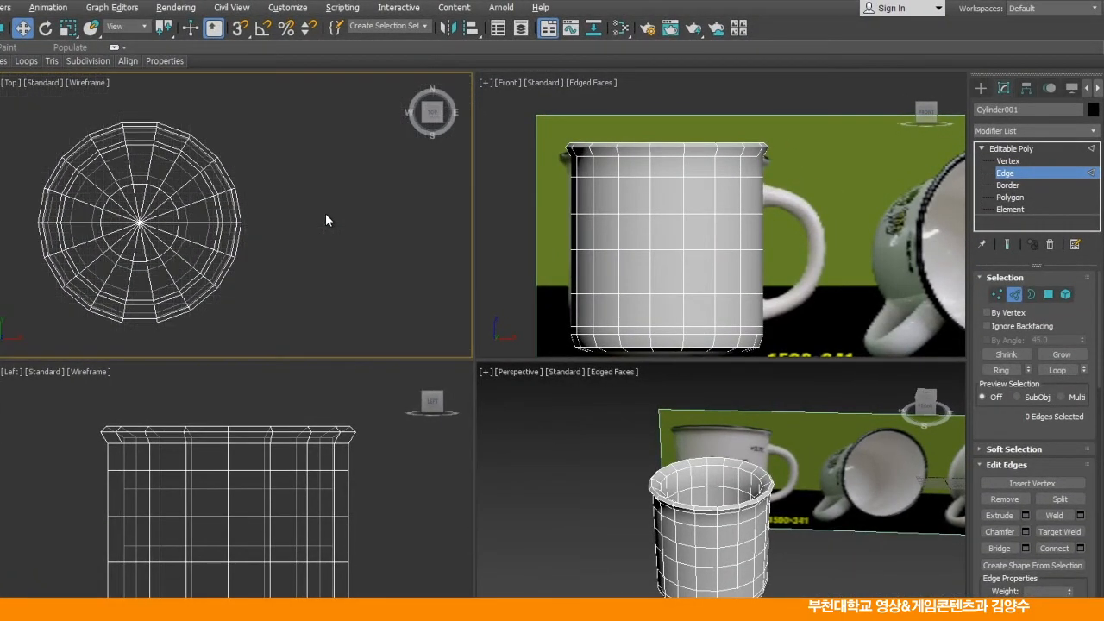
middle_drag(263, 242, 308, 240)
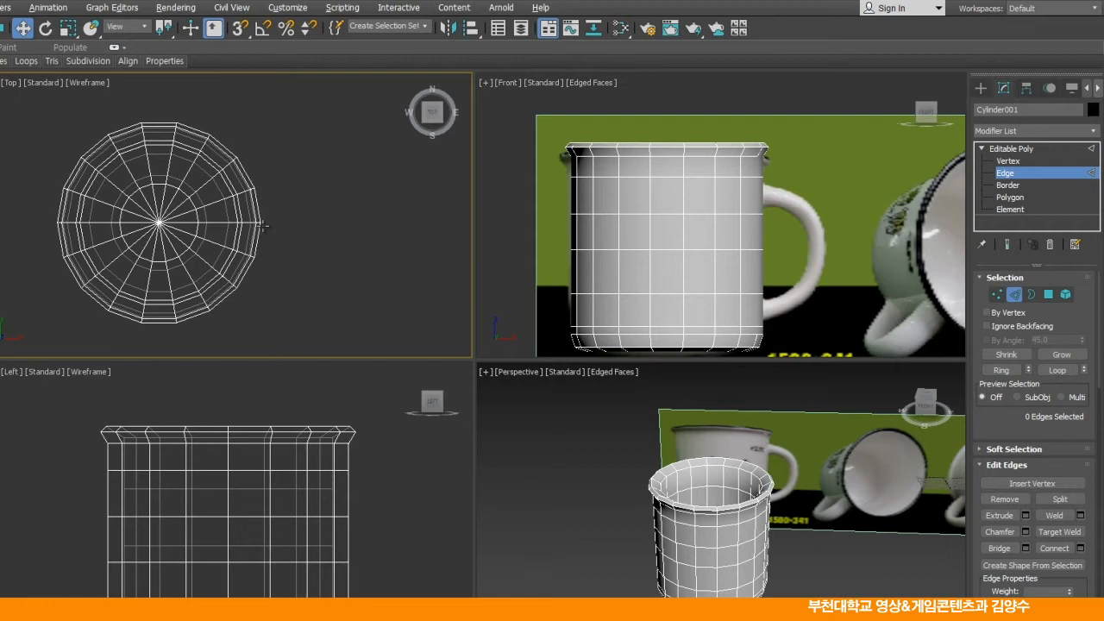
Select the vertex column on the cup's handle side and examine where it runs in the perspective view
click(1008, 162)
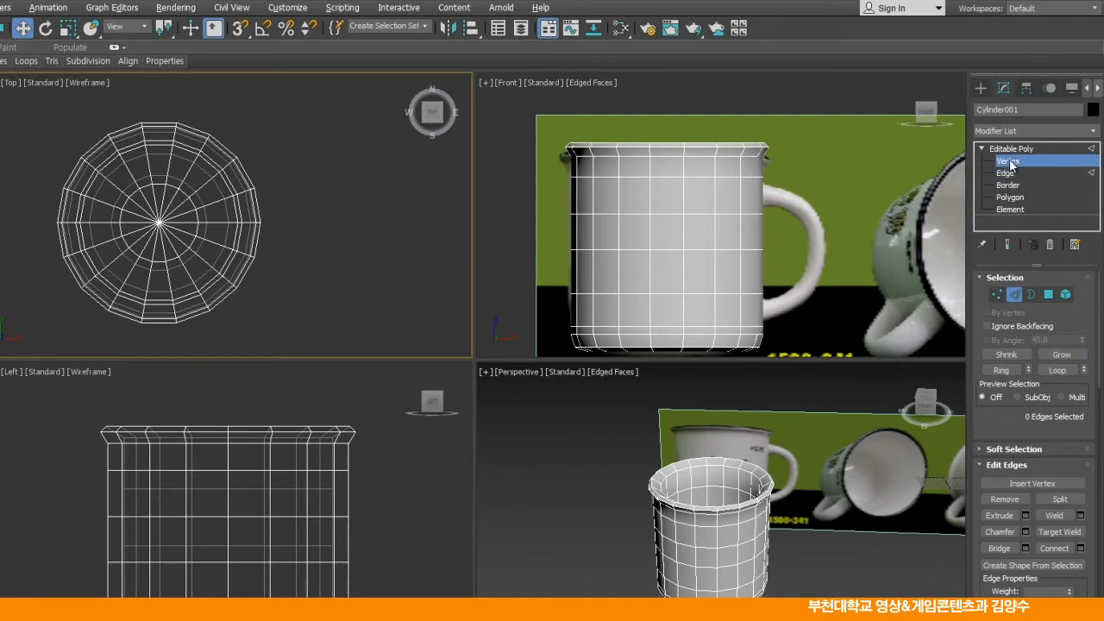
drag(290, 212, 245, 242)
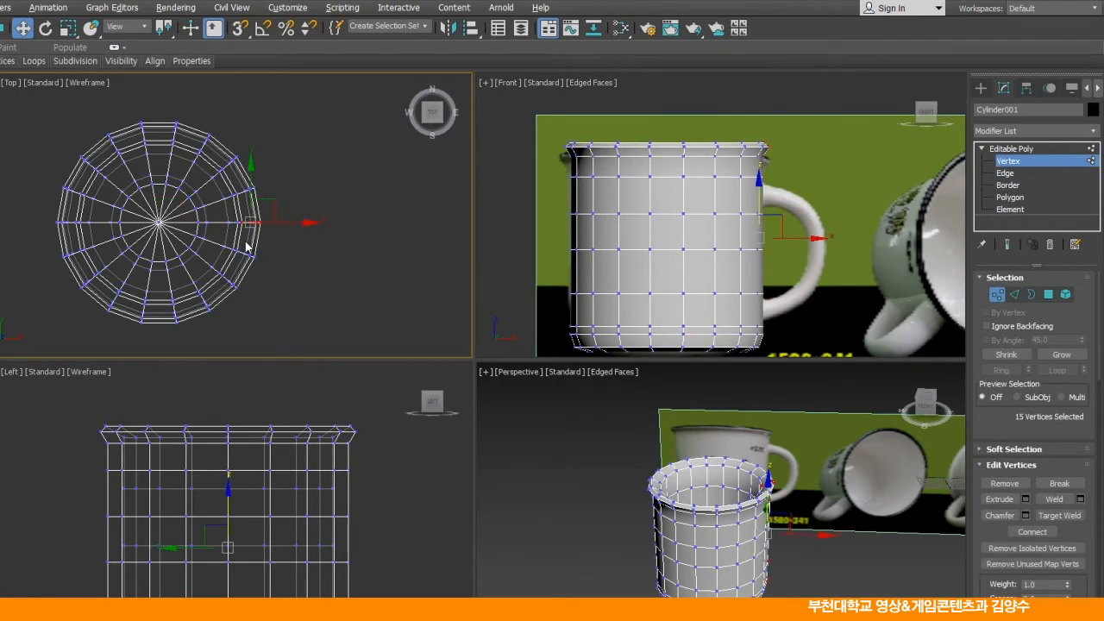
alt+middle_drag(788, 555, 739, 499)
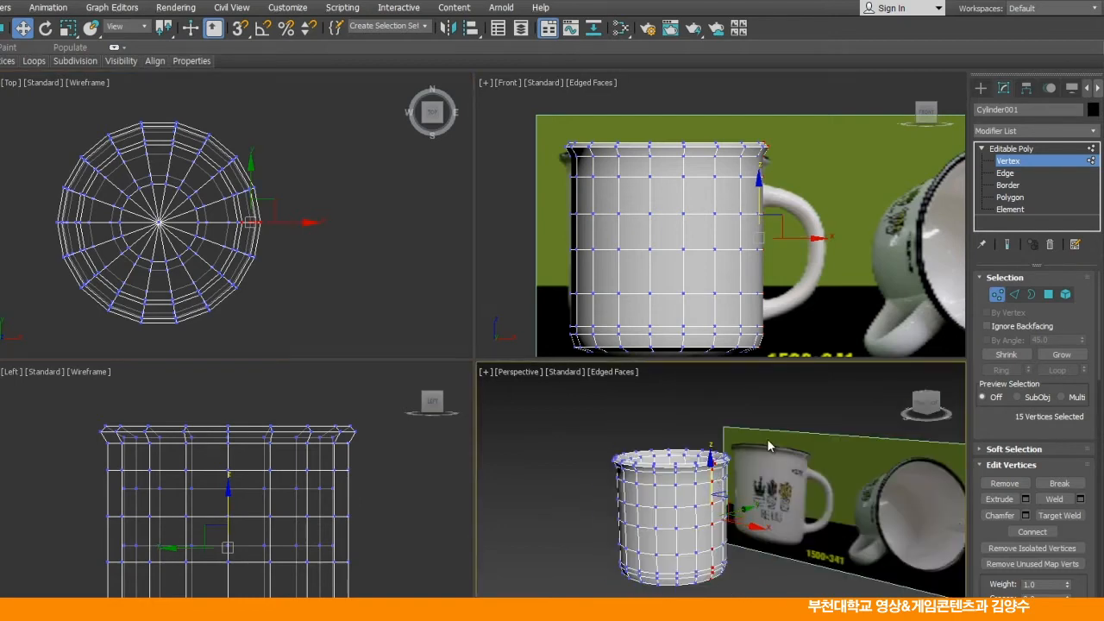
key(alt+w)
scroll(528, 460, up, 3)
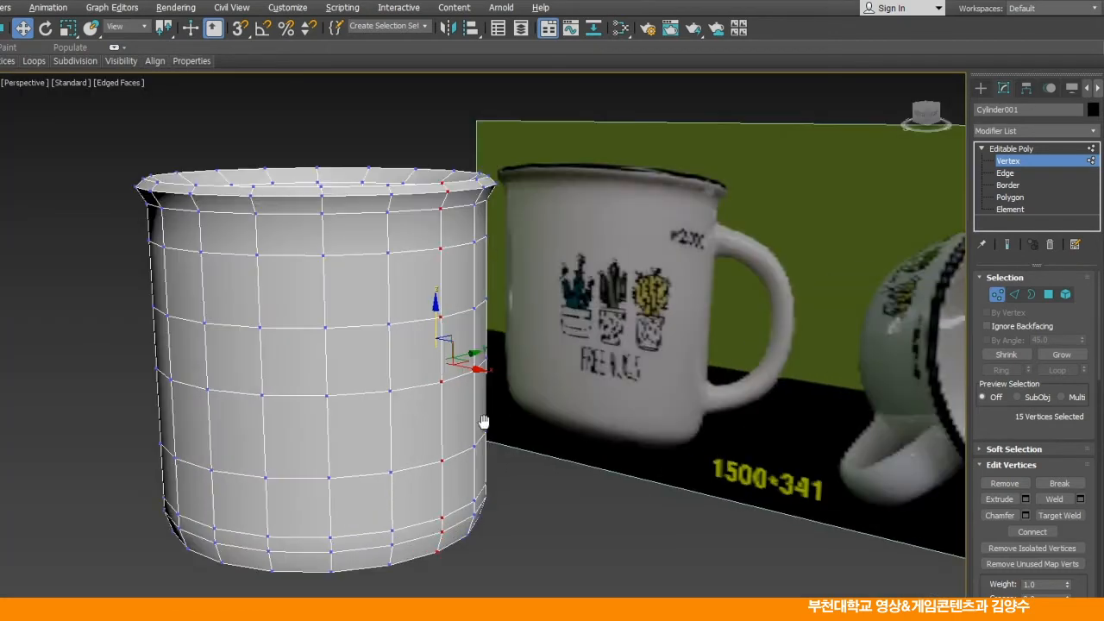
middle_drag(486, 419, 484, 430)
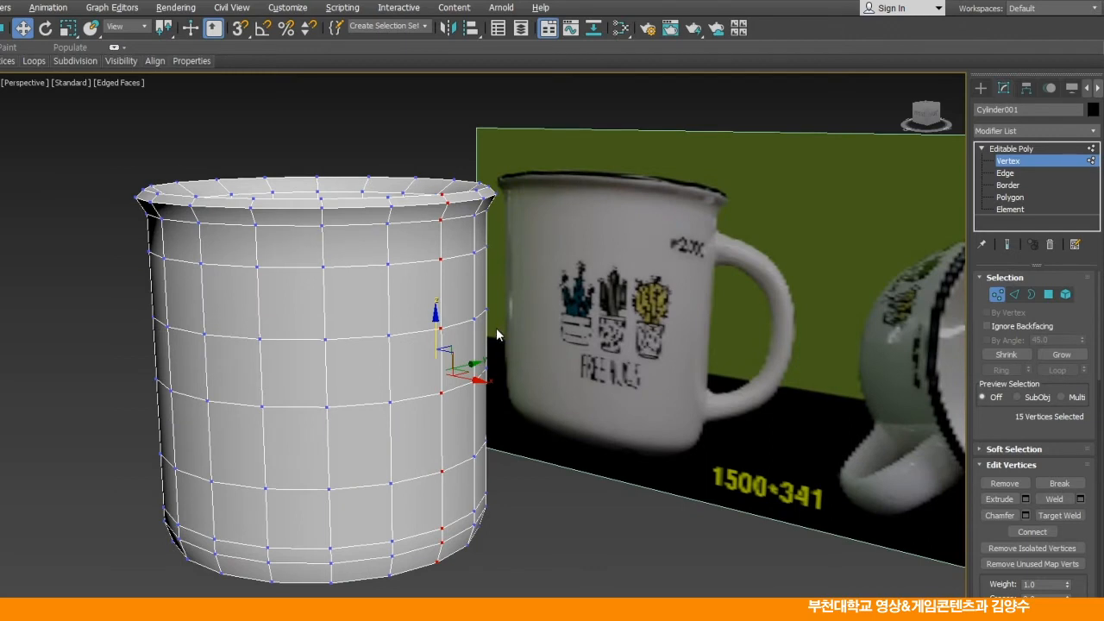
click(561, 521)
Select the two adjacent outer polygons directly below the rim on the cup's handle side
click(1011, 197)
click(420, 241)
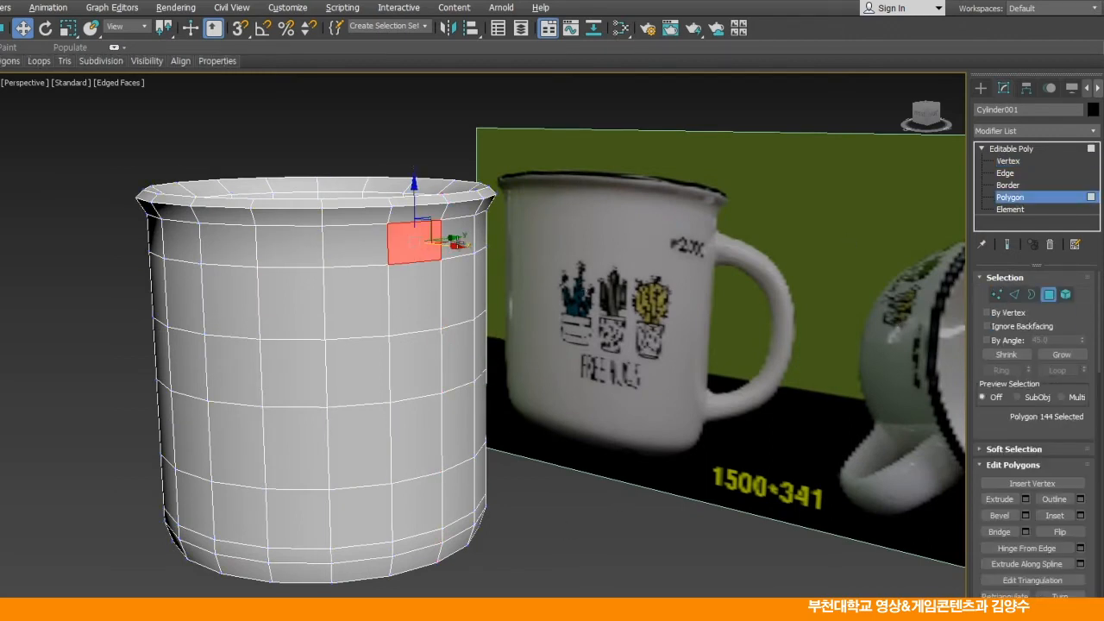
ctrl+click(458, 237)
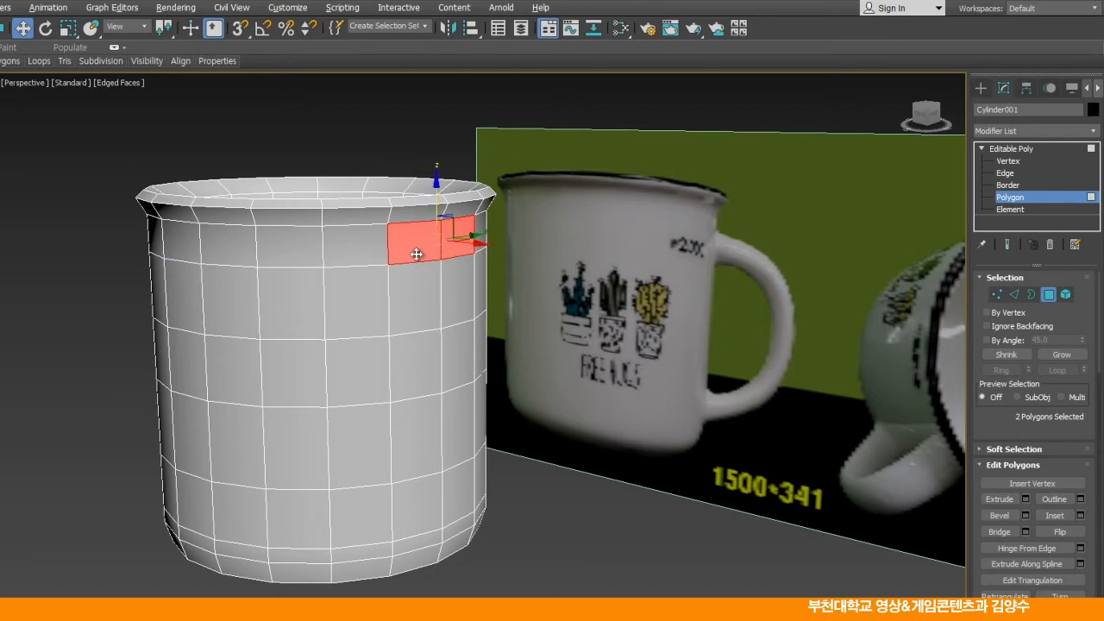
Change the Left view to the Right view with shaded edged faces, so it shows the handle side
key(alt+w)
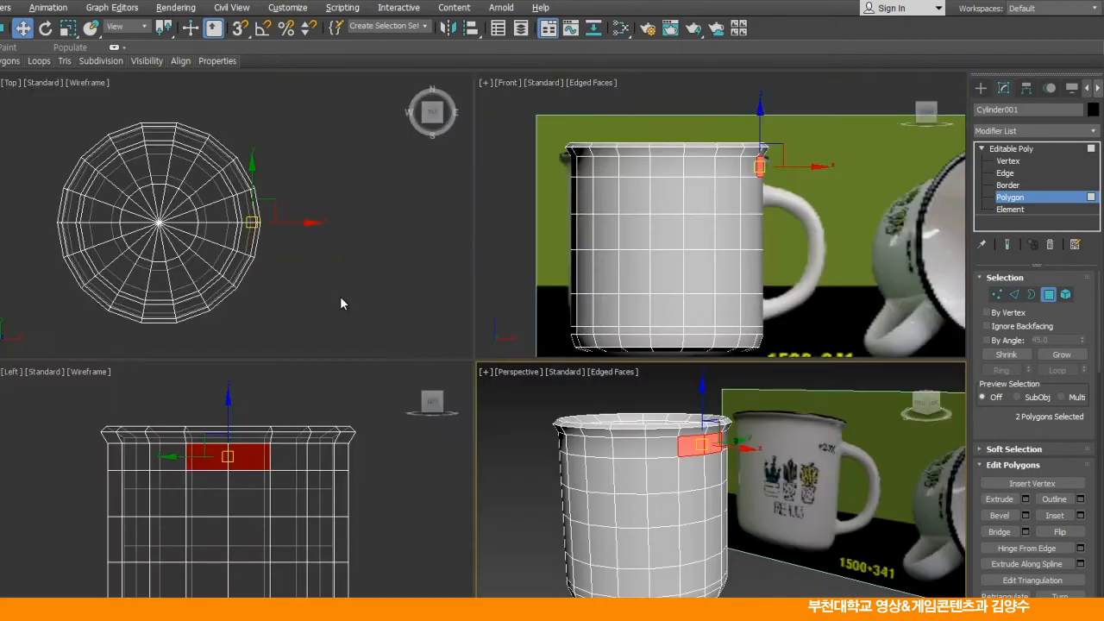
right_click(265, 396)
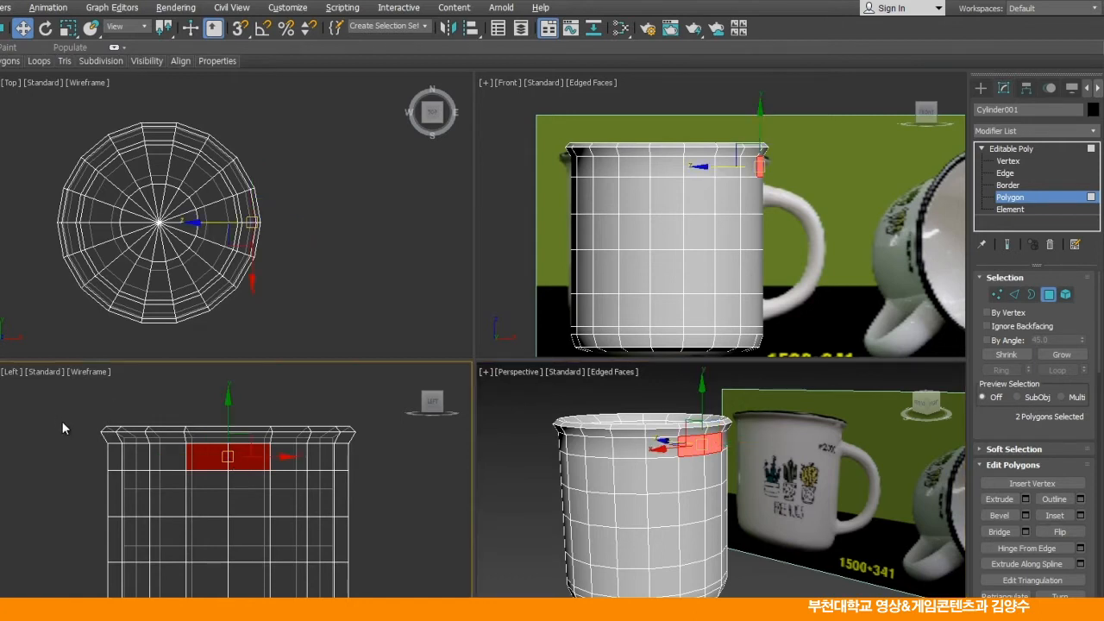
key(F3)
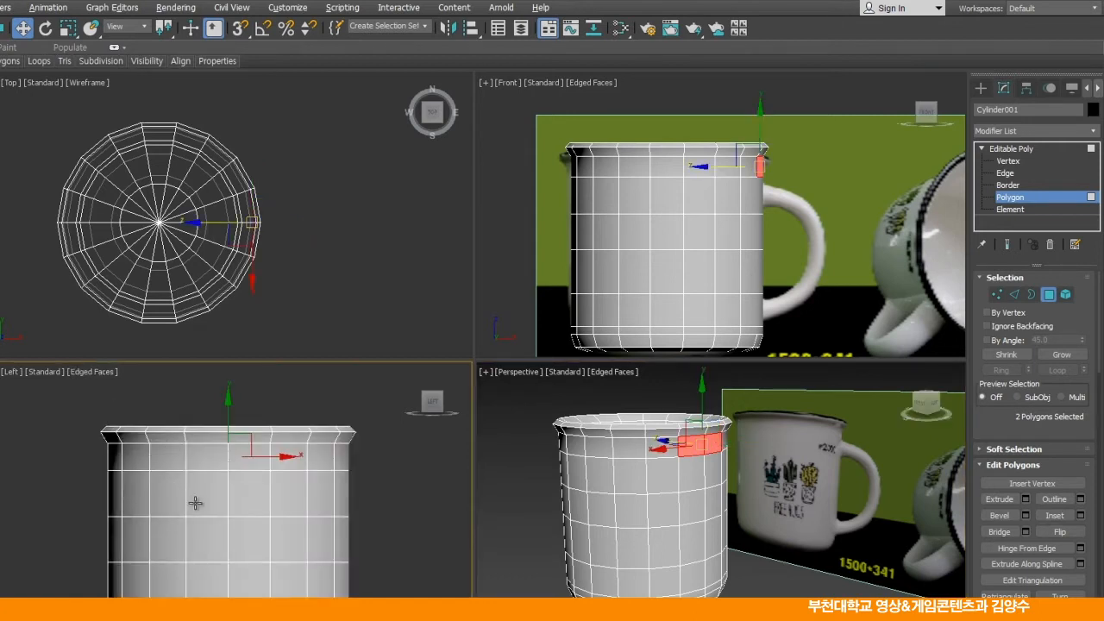
middle_drag(196, 503, 192, 446)
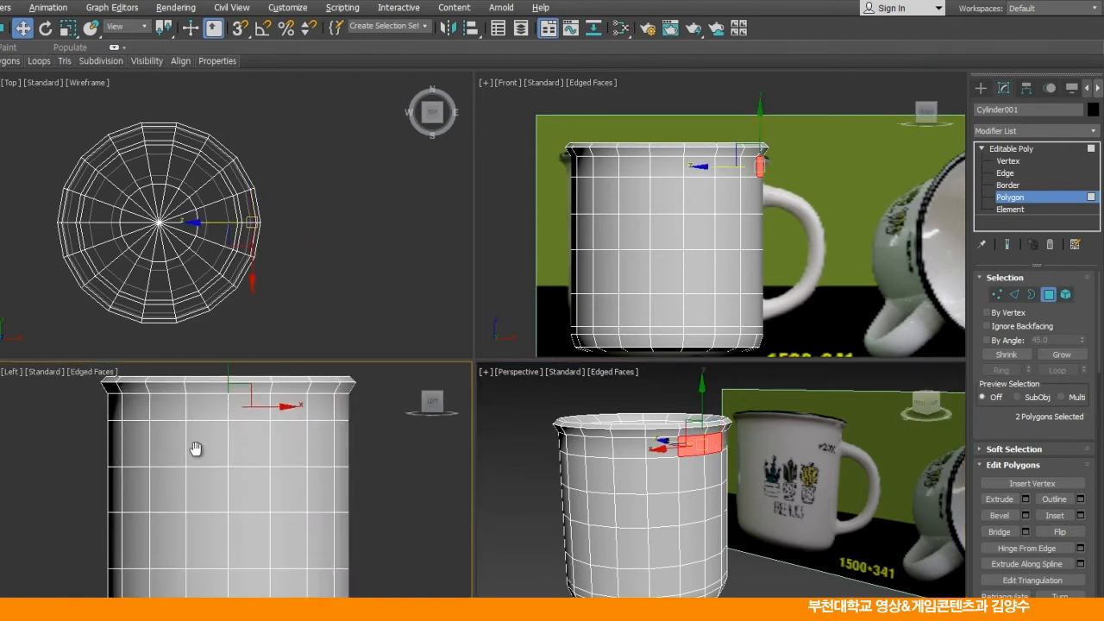
click(11, 377)
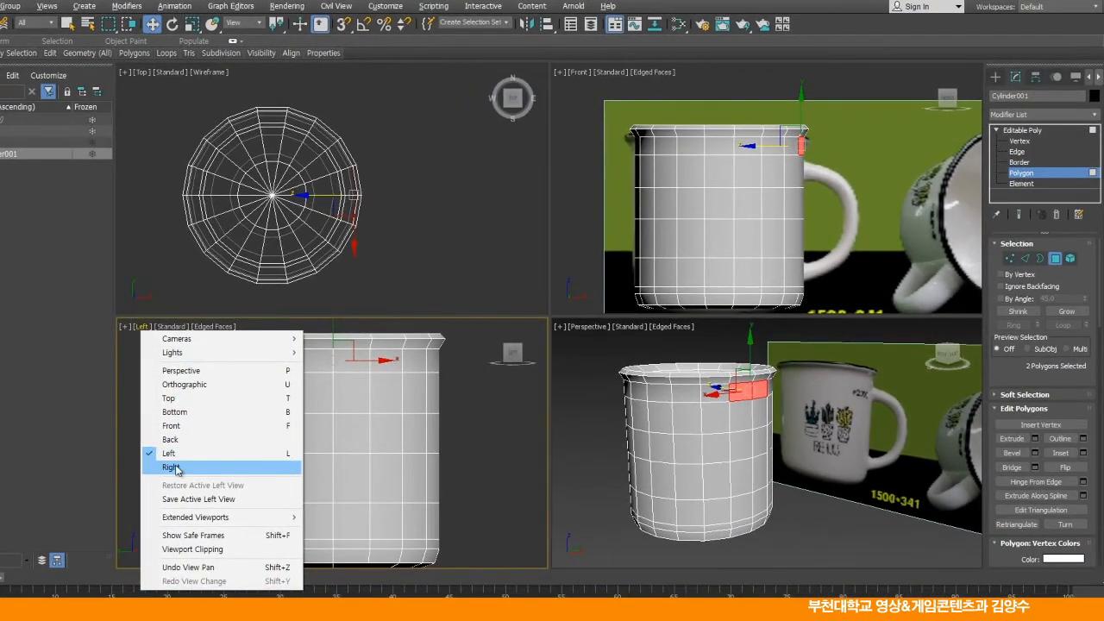
click(172, 467)
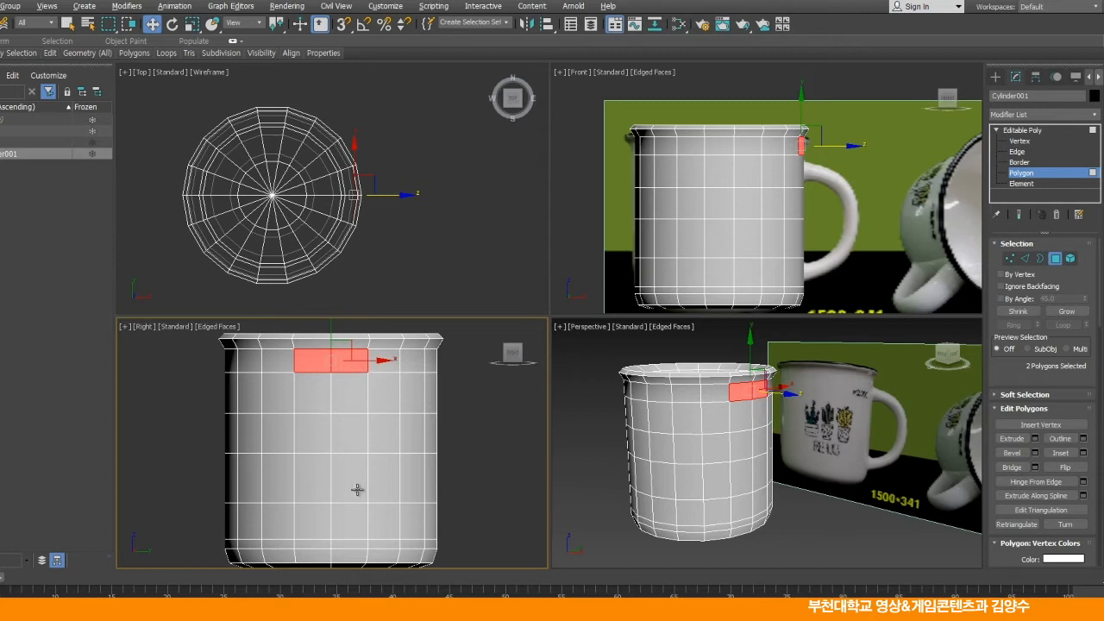
Bevel the two central polygons in the second row below the rim with height 0.0 and outline -7.886
click(316, 524)
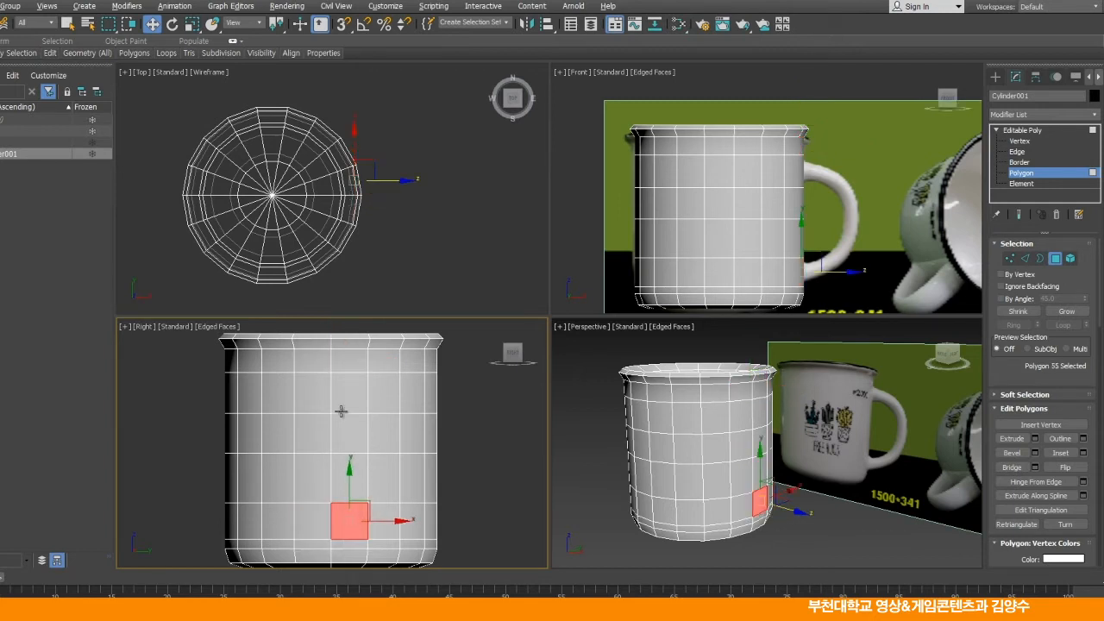
click(313, 393)
ctrl+click(350, 396)
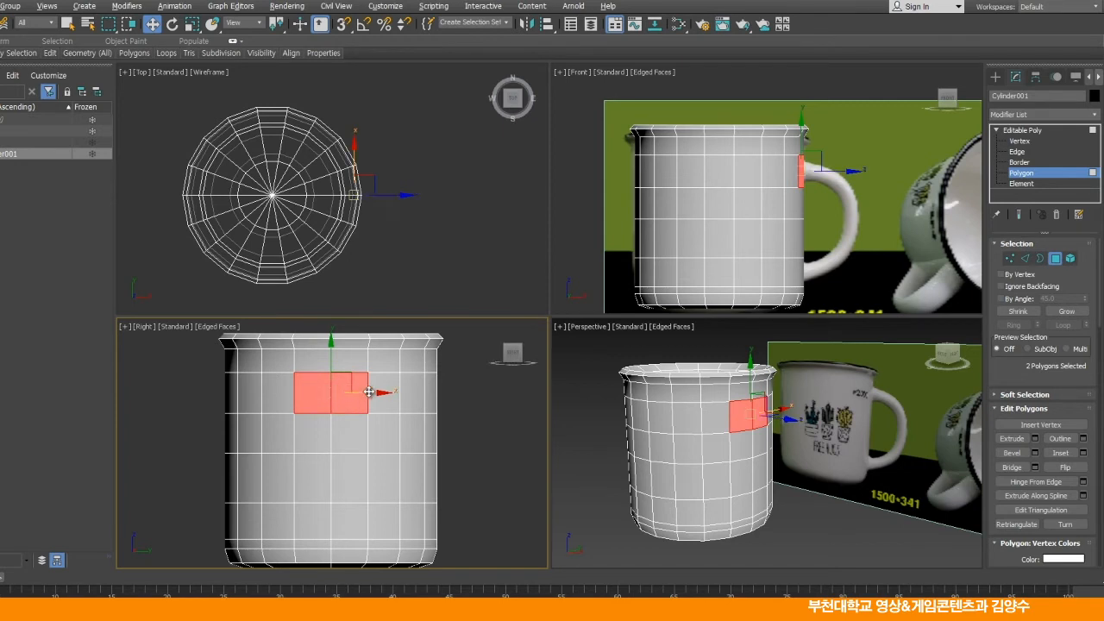
key(alt+w)
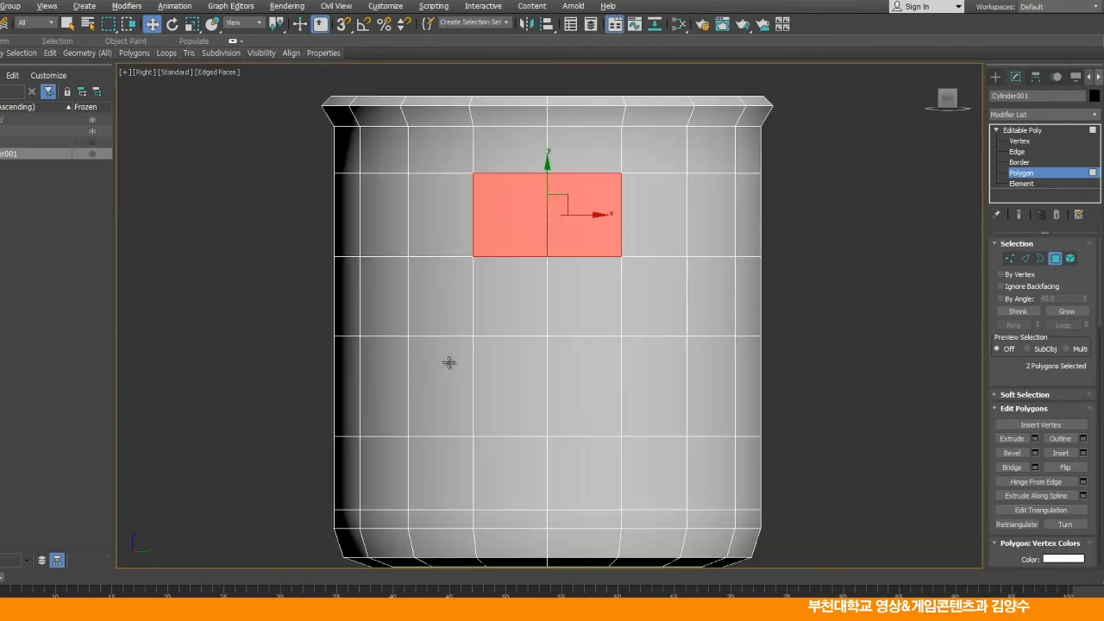
scroll(534, 242, up, 4)
middle_drag(539, 248, 531, 254)
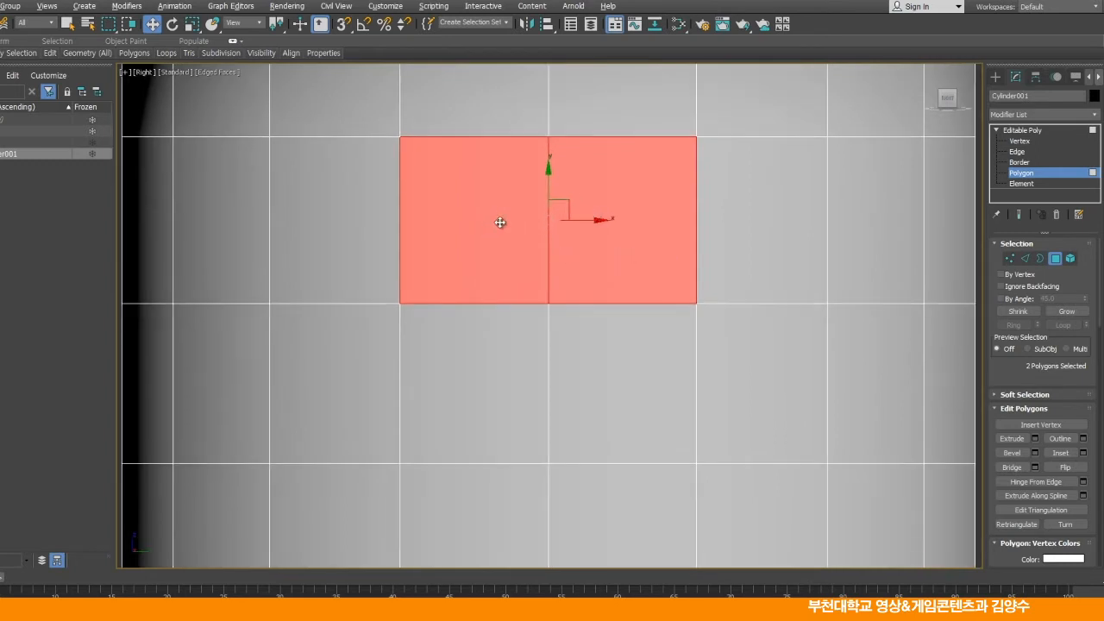
right_click(773, 237)
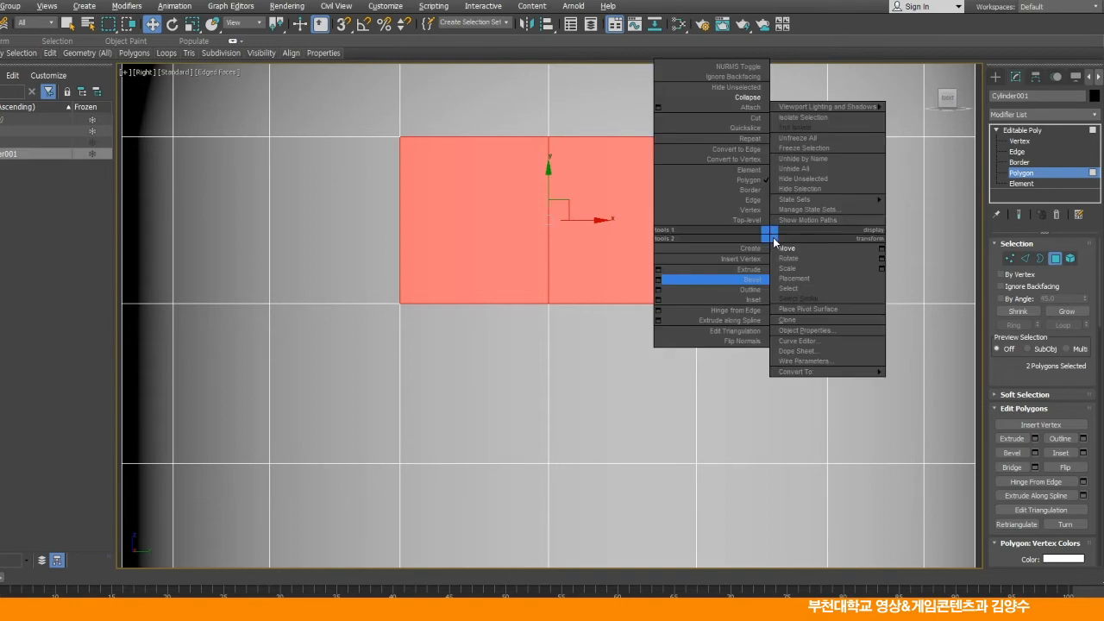
click(659, 281)
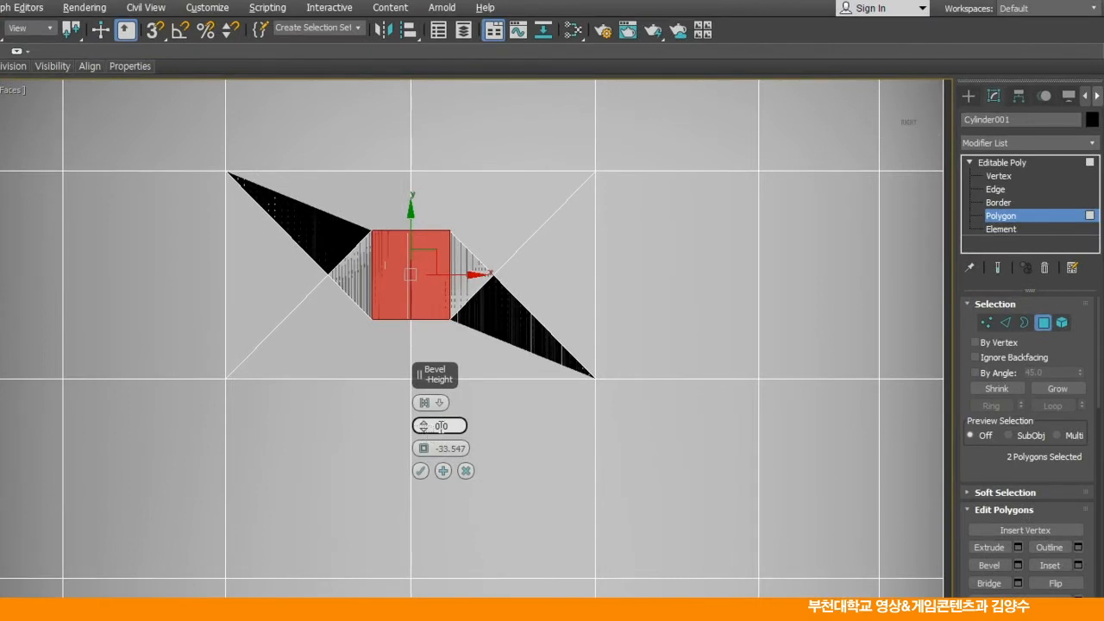
drag(425, 453, 410, 339)
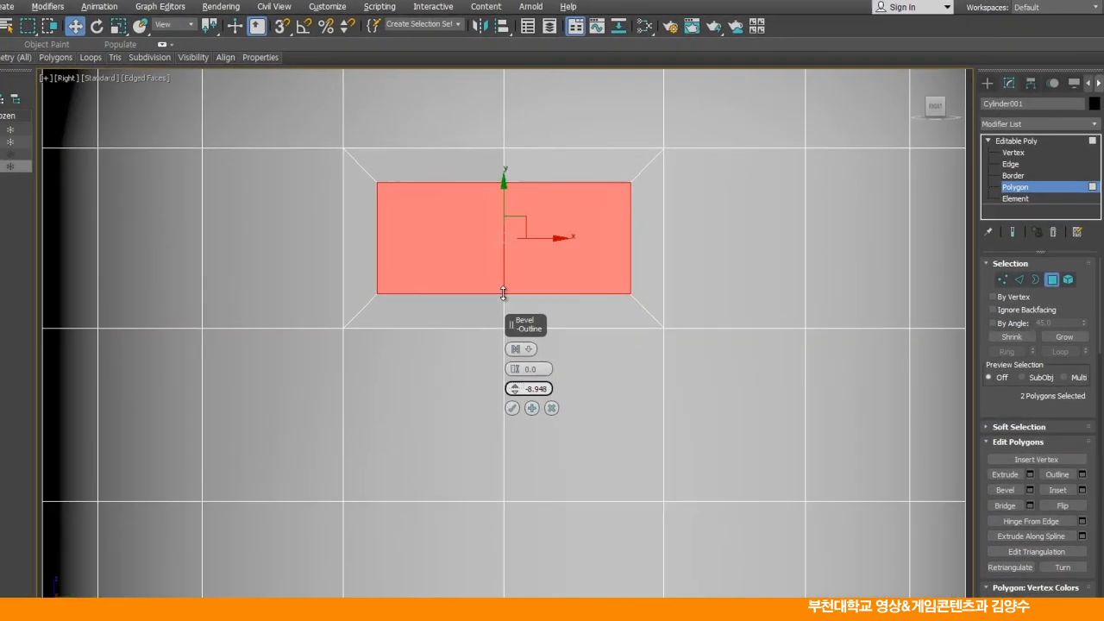
drag(504, 293, 505, 288)
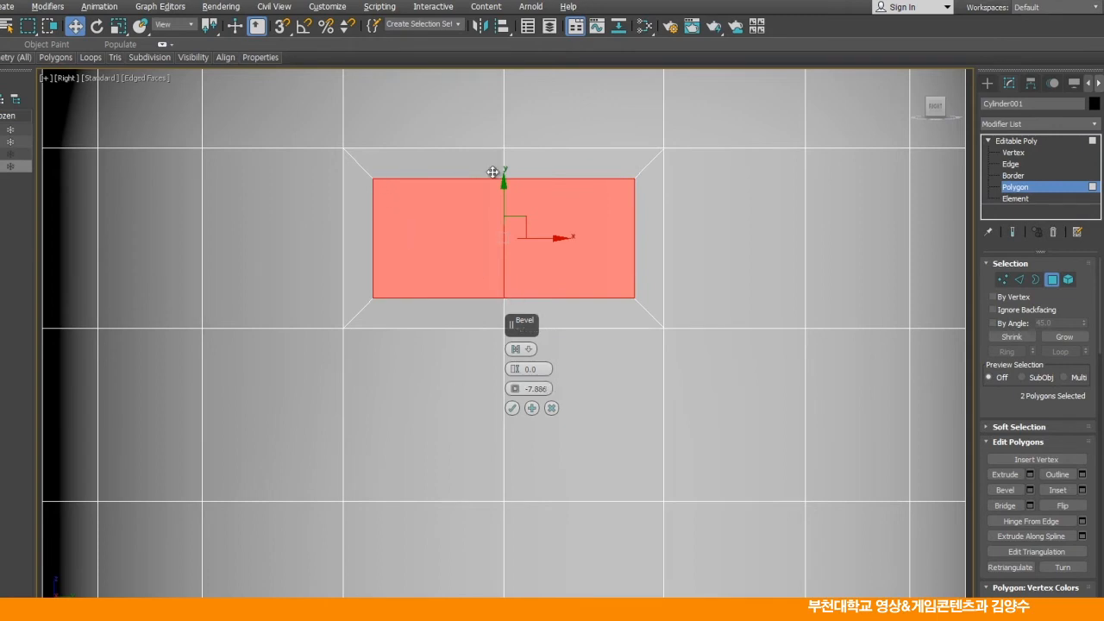
click(512, 409)
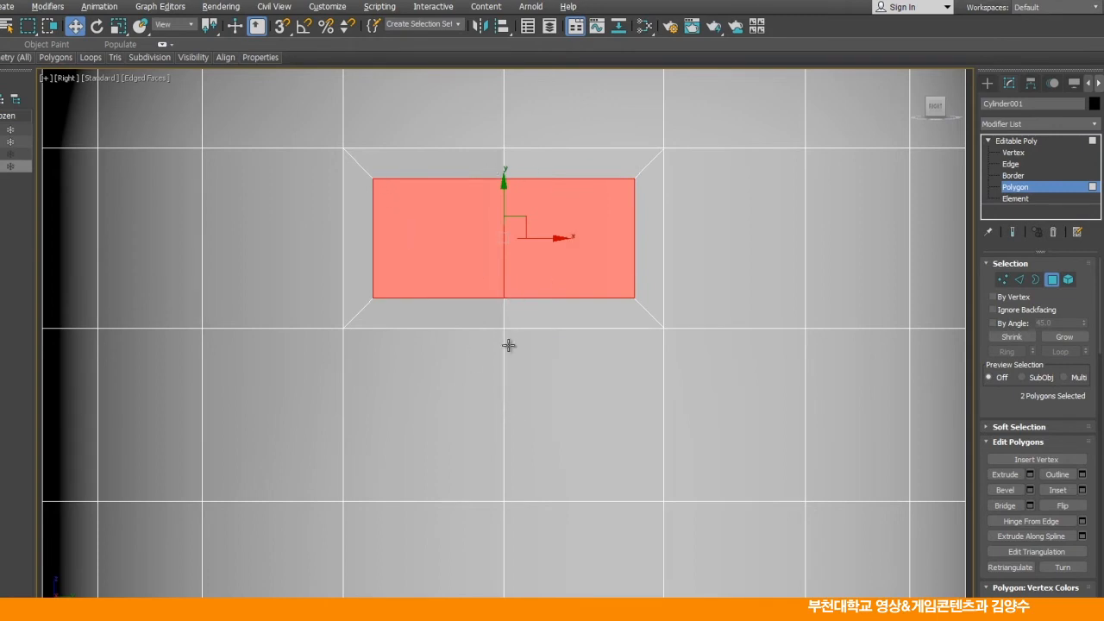
Scale the two vertical side edges of the upper inset rectangle closer together horizontally about their shared selection center
click(1011, 165)
click(373, 251)
ctrl+click(635, 251)
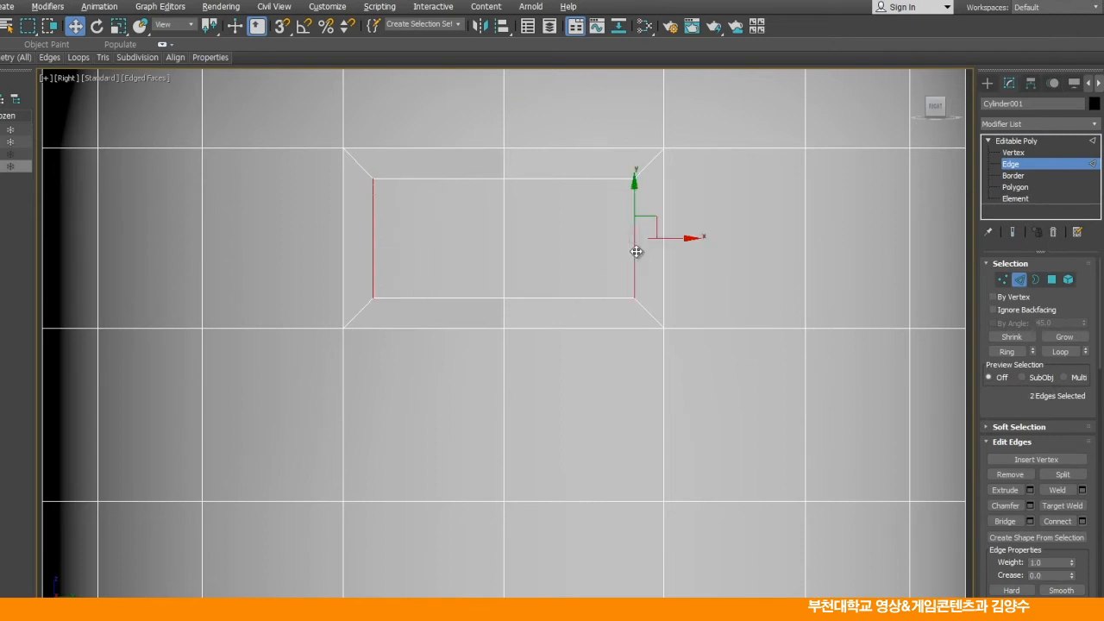
click(121, 28)
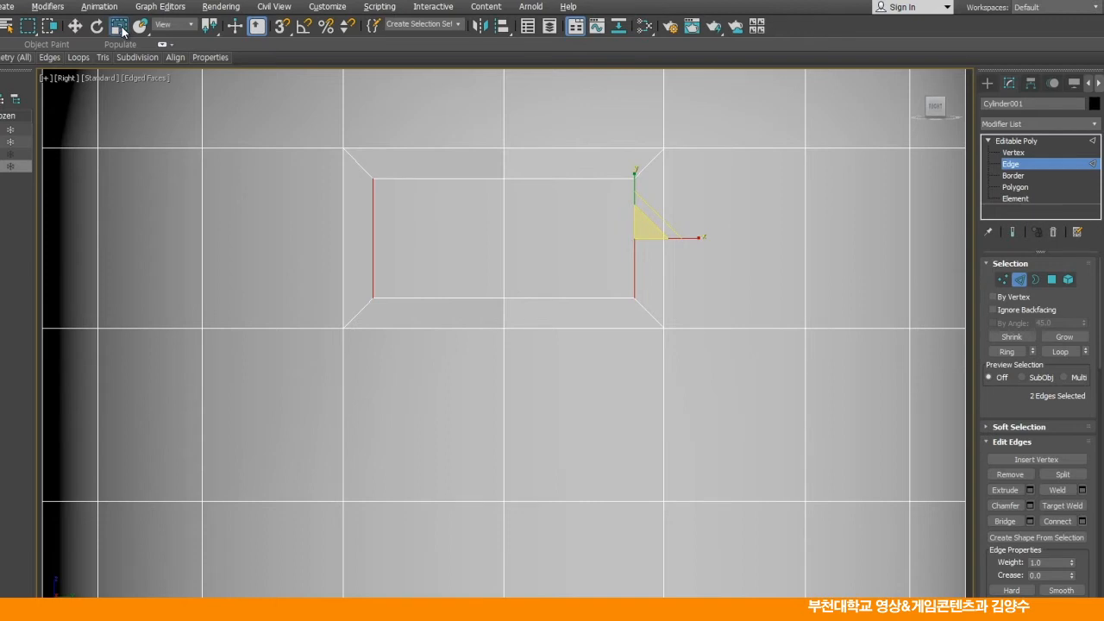
drag(209, 26, 212, 68)
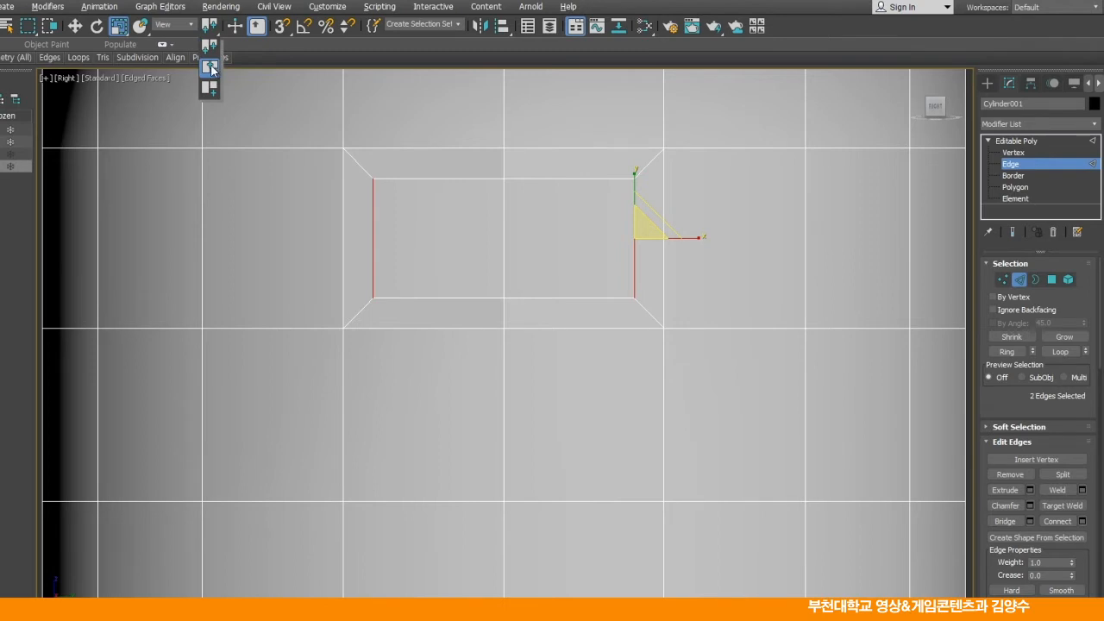
drag(212, 67, 212, 67)
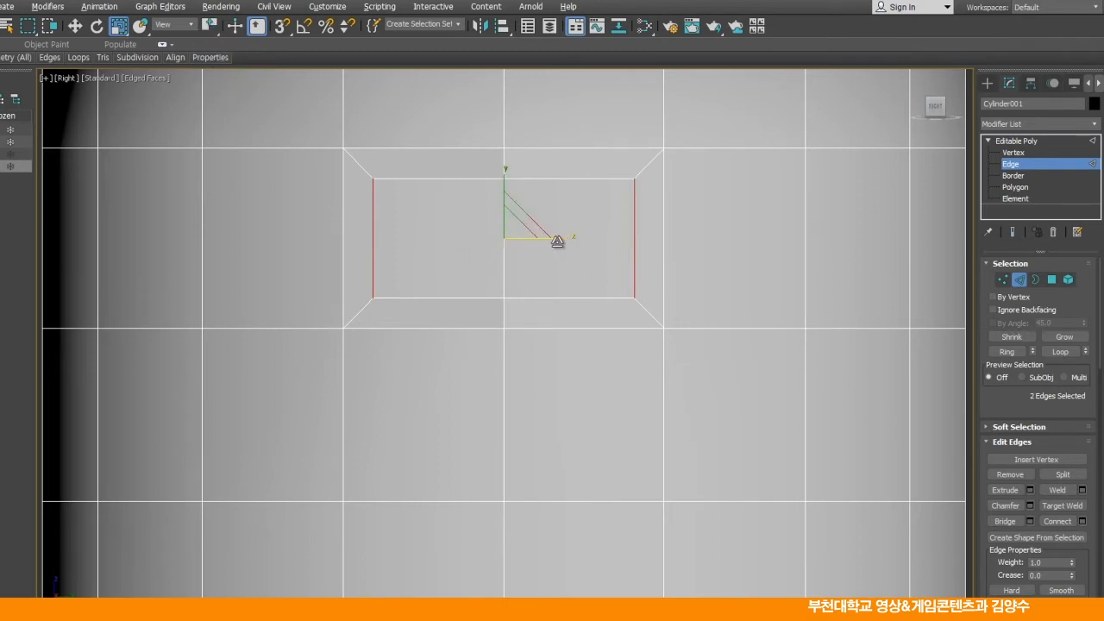
drag(569, 239, 523, 245)
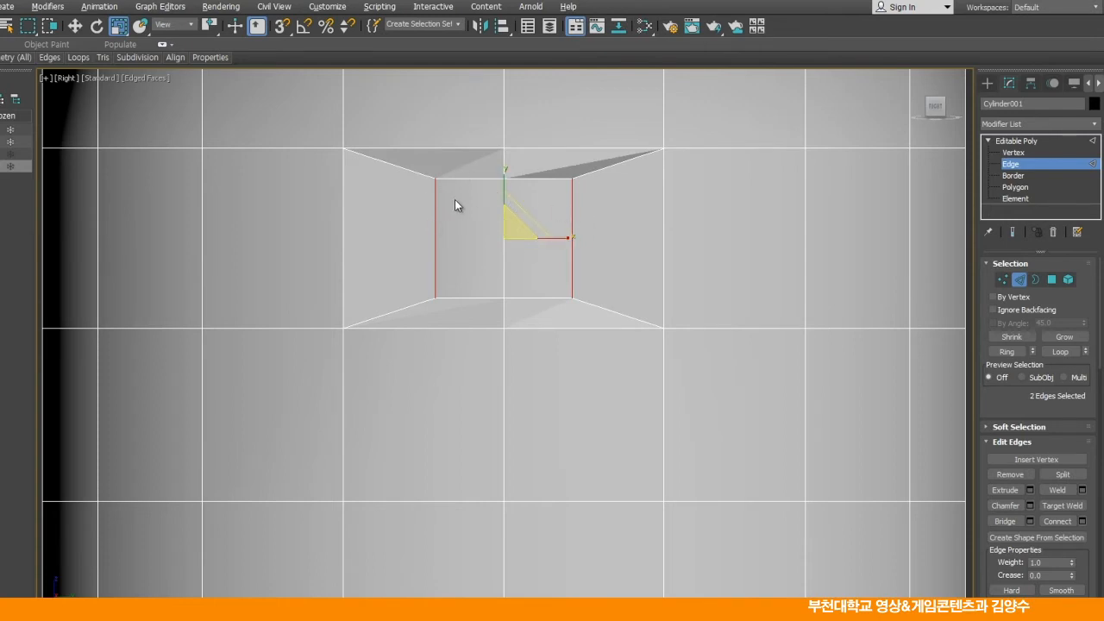
Move the two narrowed upper inset edges outward in the Top view so they line up with the cup's wall
click(78, 25)
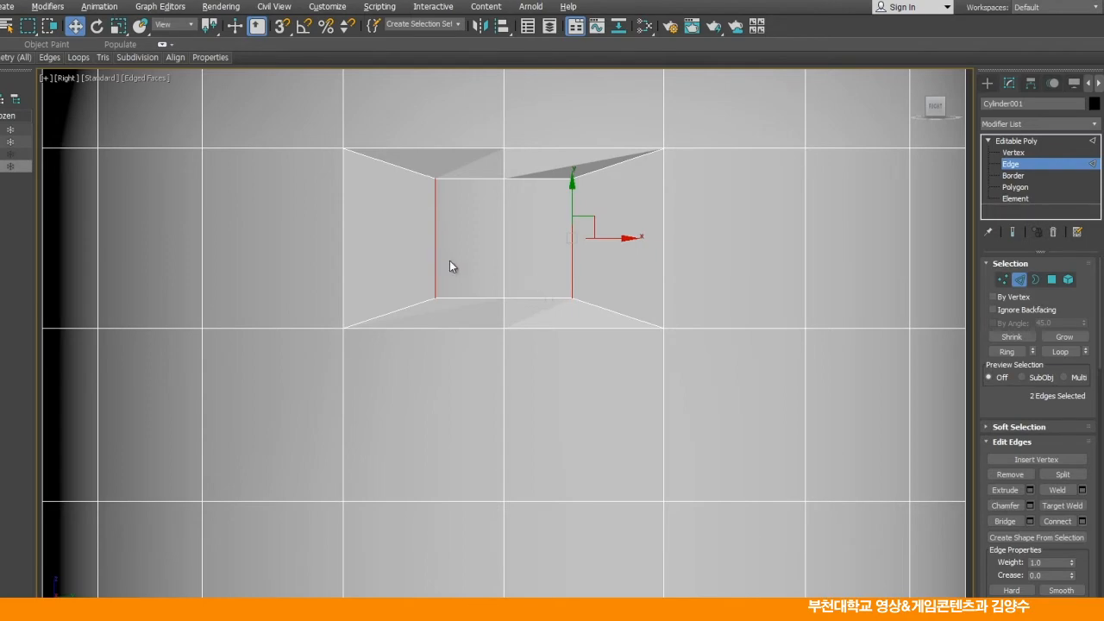
key(alt+w)
middle_click(346, 259)
key(alt+w)
scroll(539, 324, up, 4)
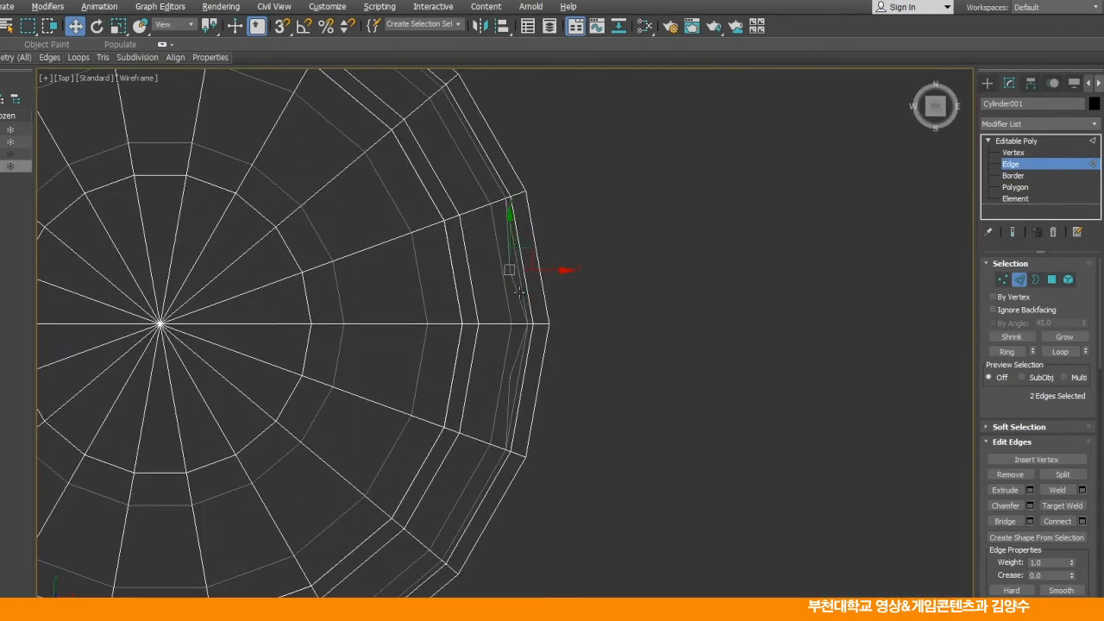
drag(526, 223, 521, 357)
scroll(513, 367, up, 2)
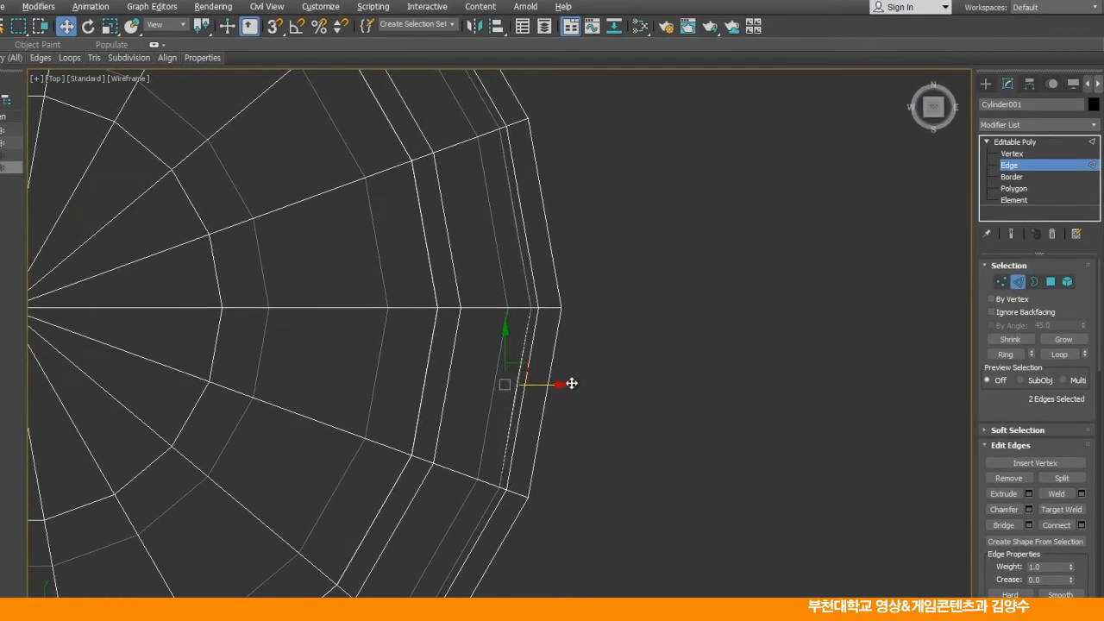
key(ctrl+z)
Reselect the upper inset's two vertical side edges in the perspective view and nudge them slightly outward along X
key(alt+w)
click(699, 531)
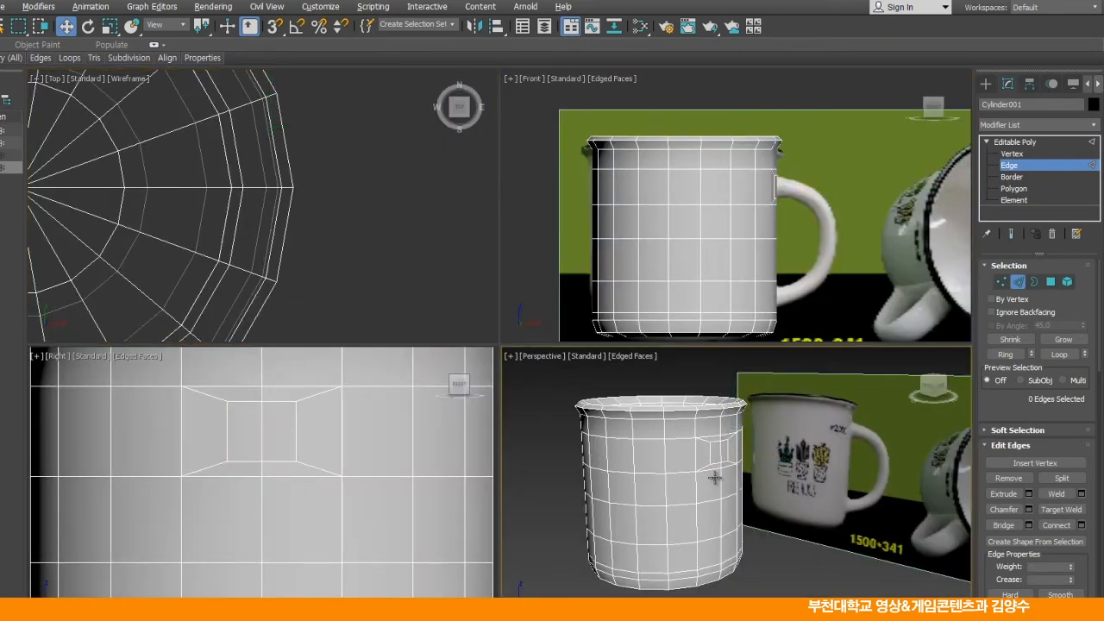
key(alt+w)
alt+middle_drag(550, 363, 533, 395)
click(419, 362)
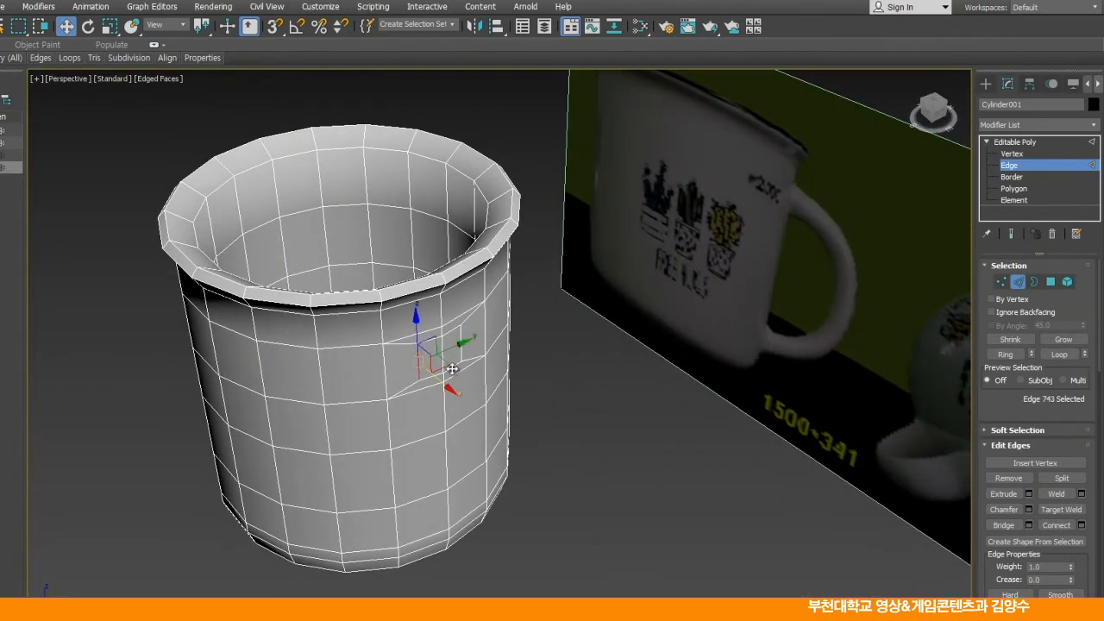
ctrl+click(462, 351)
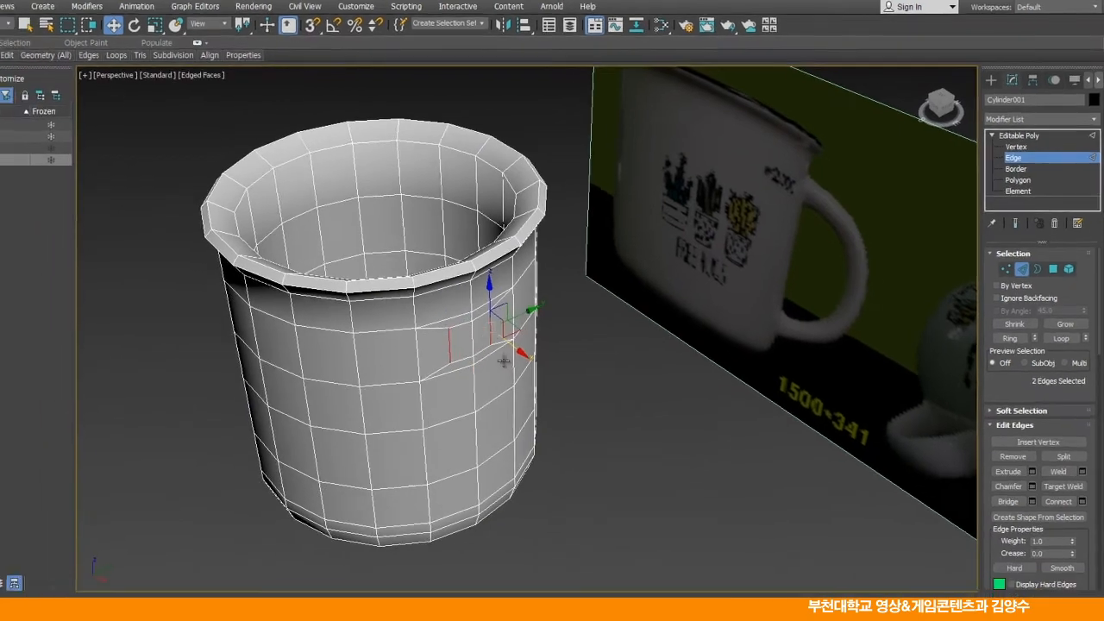
scroll(480, 388, up, 6)
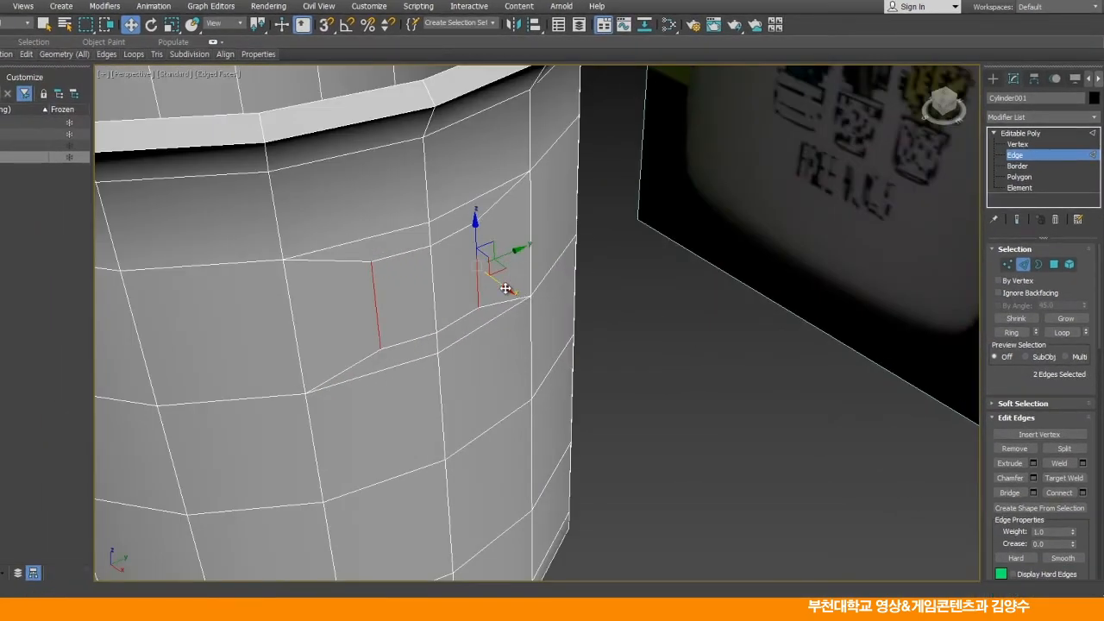
drag(506, 289, 506, 291)
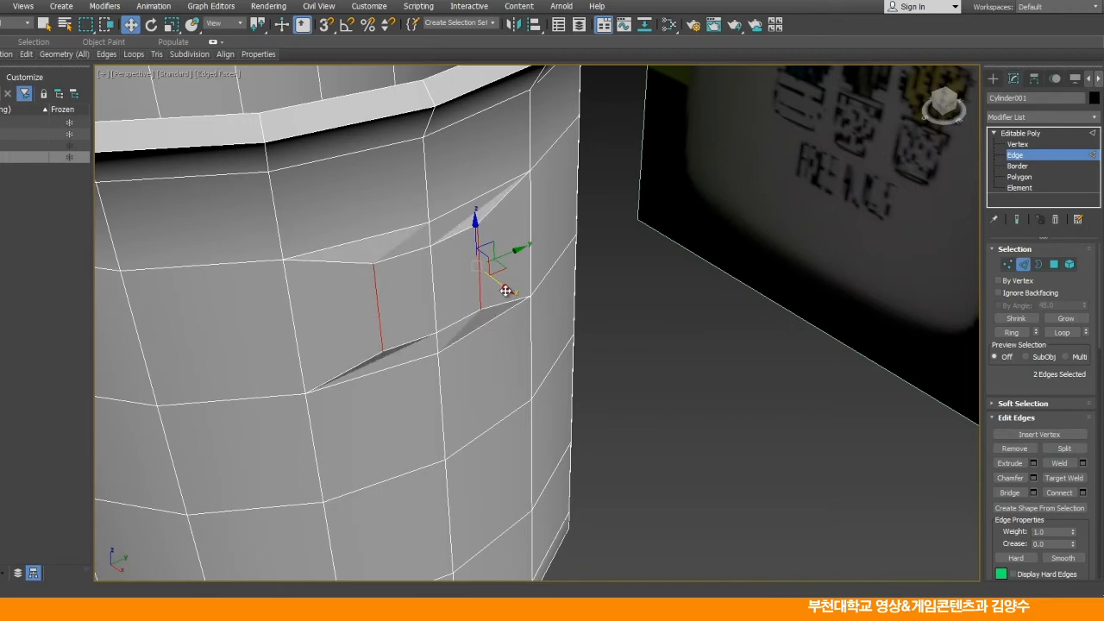
click(677, 377)
Bevel the two central polygons in the lower row on the cup's handle side with height 0.0 and outline -7.886
scroll(628, 325, down, 5)
key(alt+w)
right_click(456, 467)
key(alt+w)
middle_drag(456, 466, 450, 439)
scroll(450, 439, down, 5)
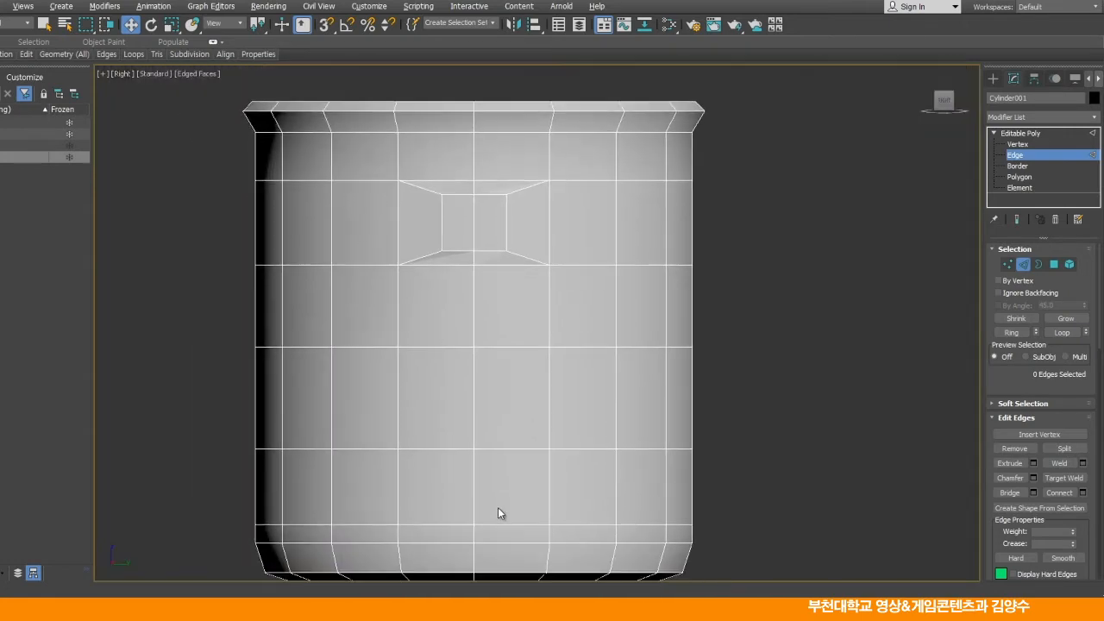
click(1020, 177)
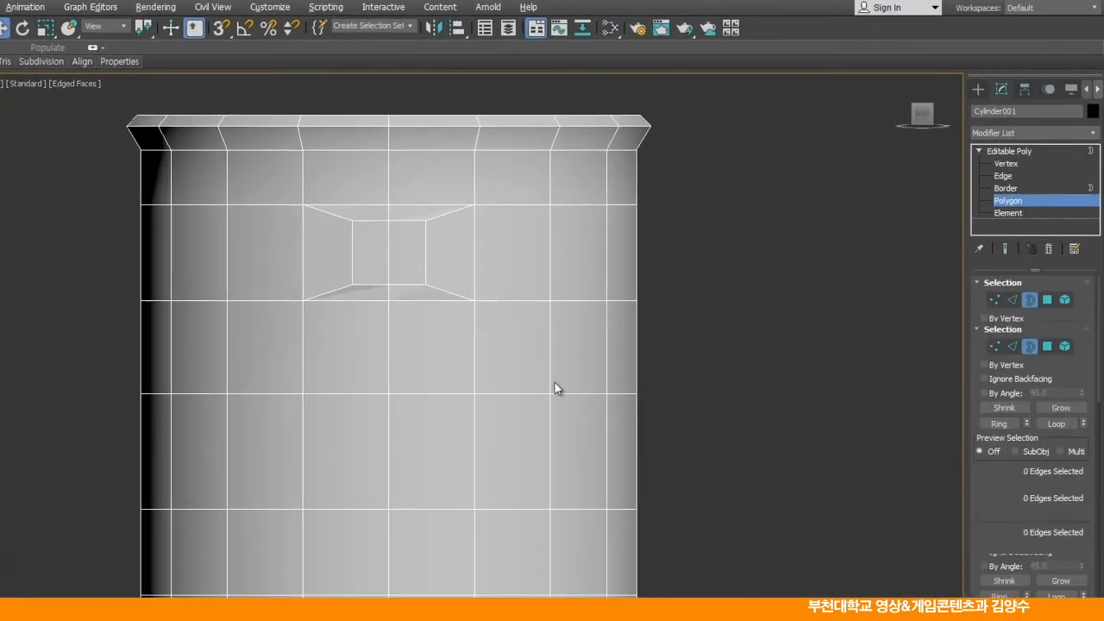
click(374, 542)
ctrl+click(445, 554)
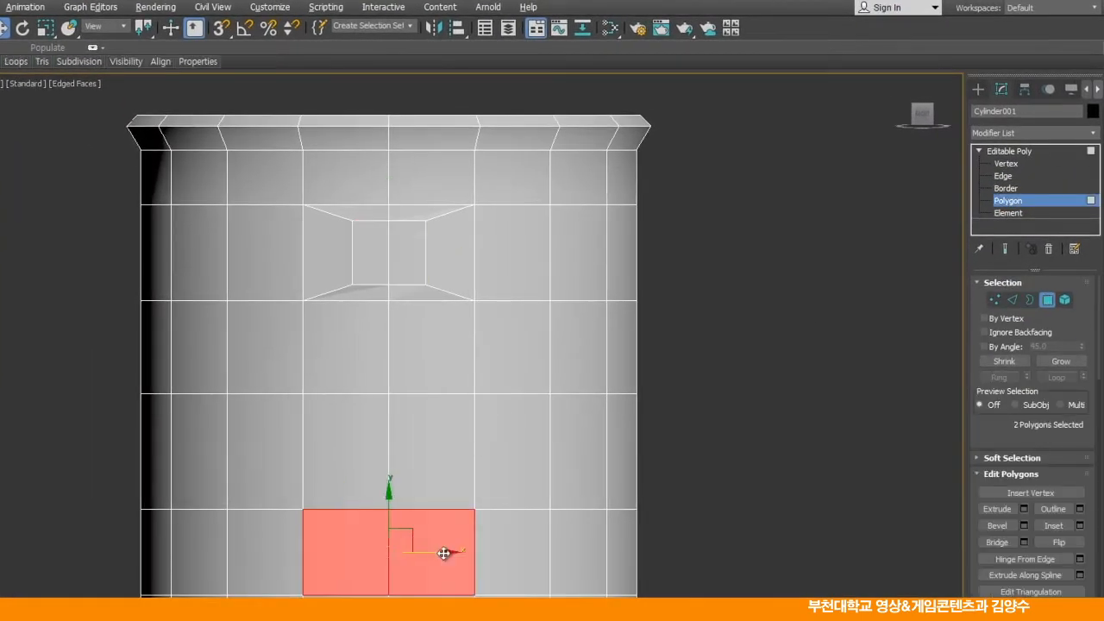
key(alt+w)
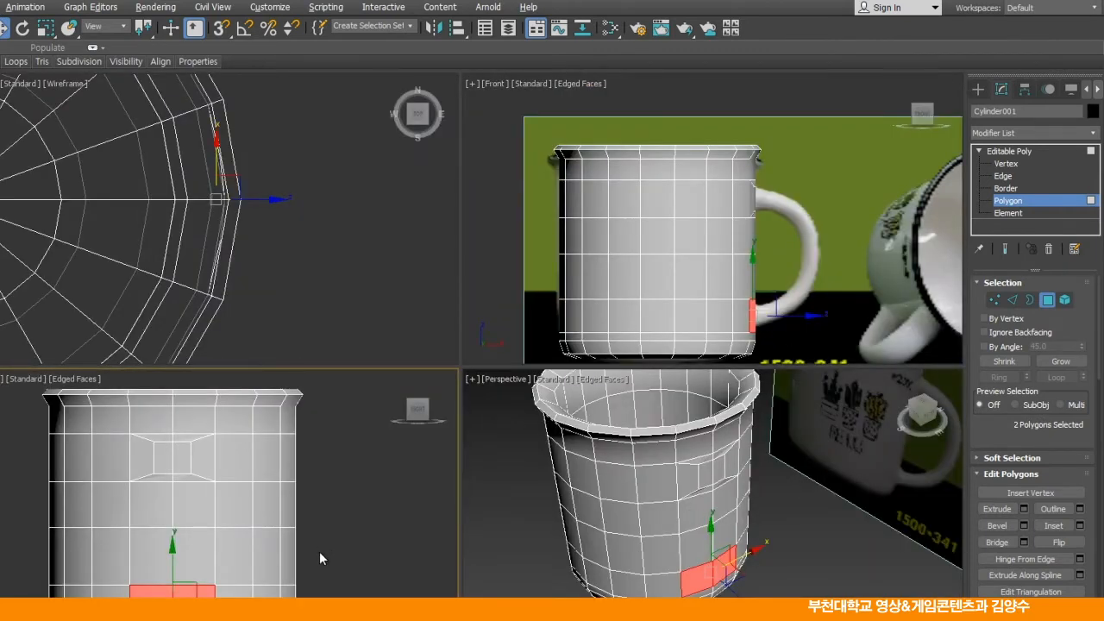
key(alt+w)
middle_drag(387, 565, 417, 412)
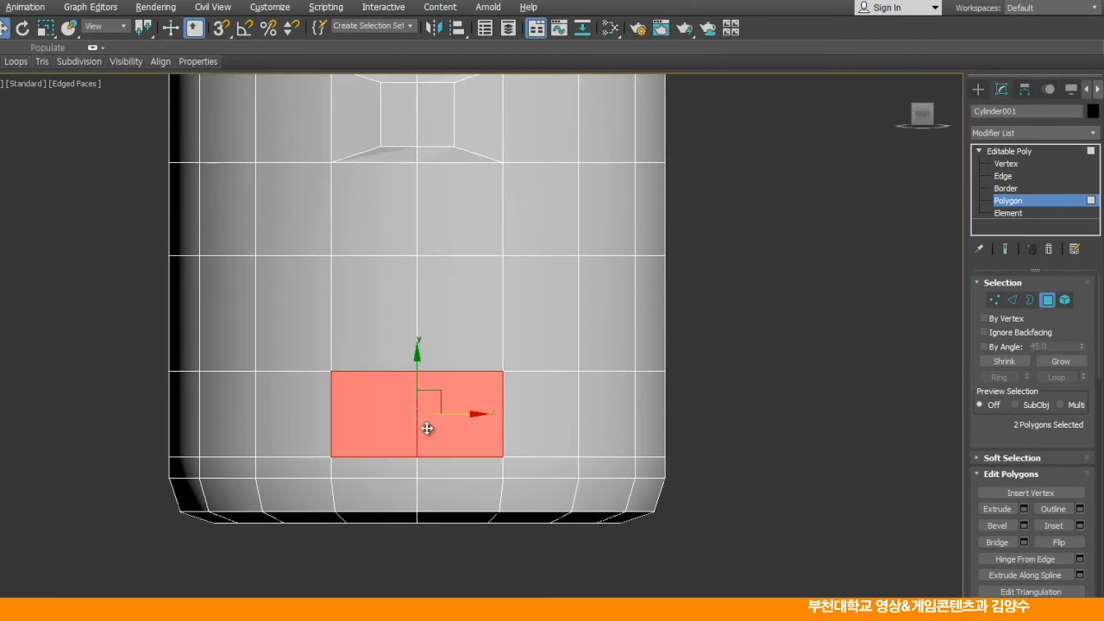
right_click(828, 360)
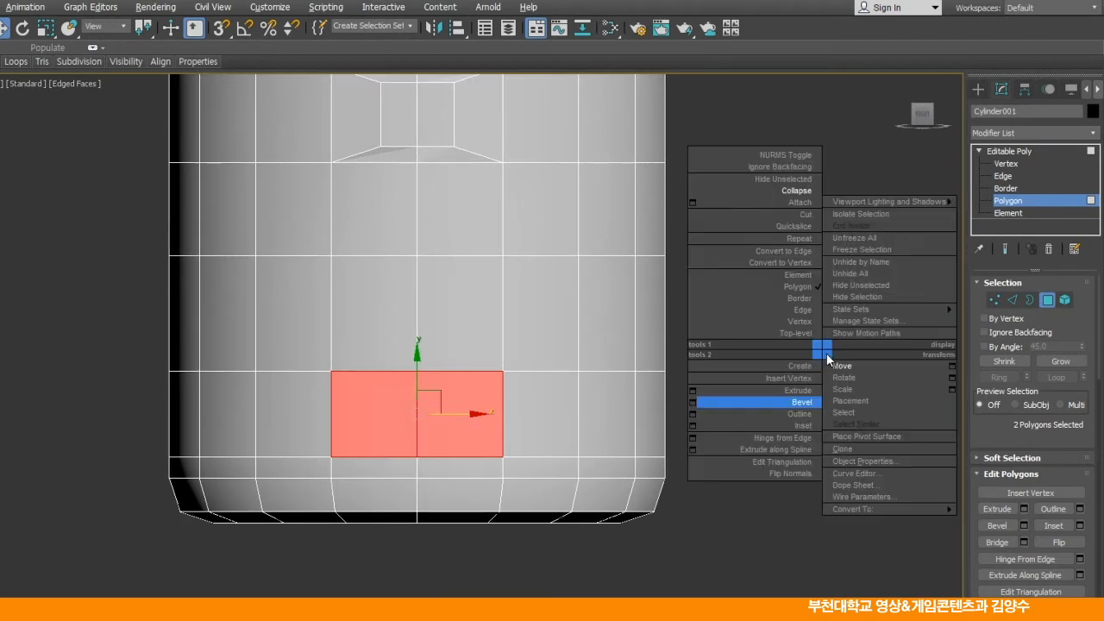
click(703, 401)
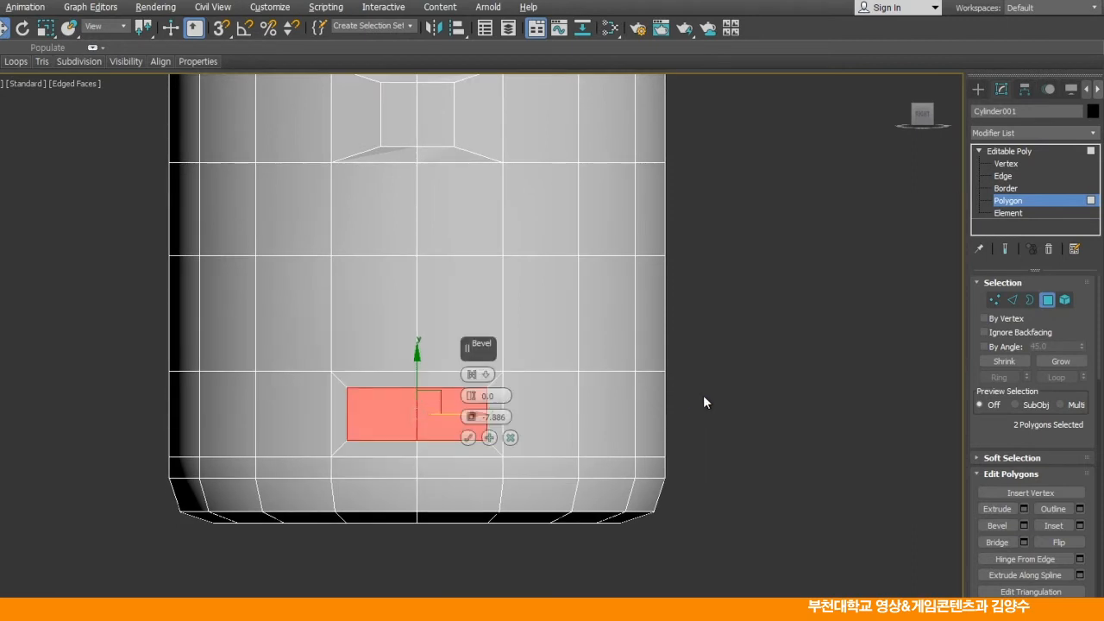
click(468, 437)
click(798, 435)
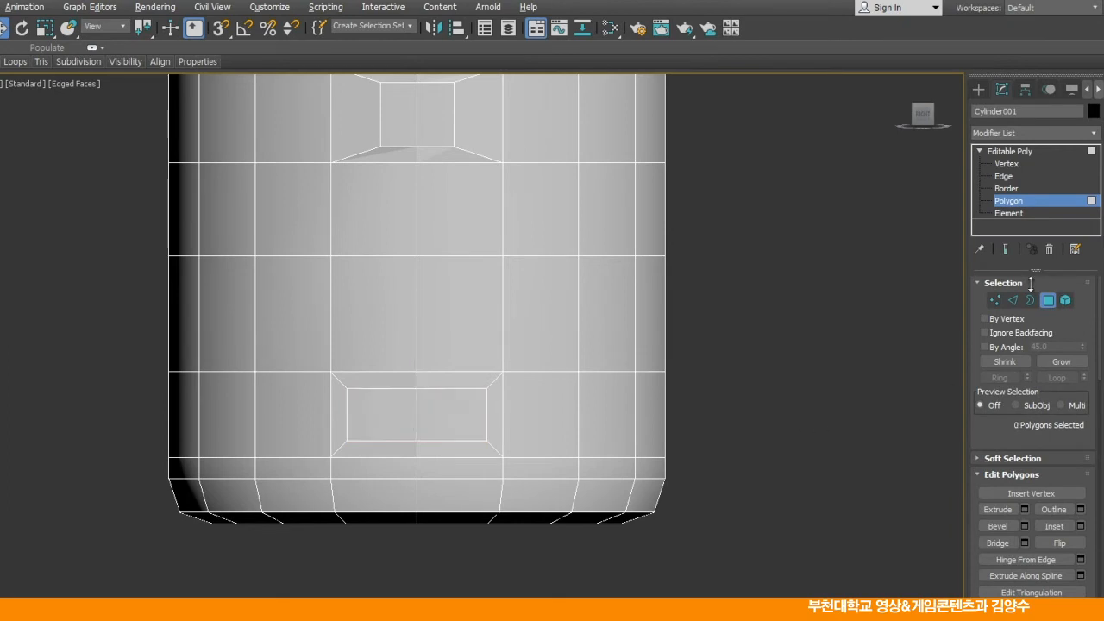
Scale the lower inset rectangle's two vertical side edges closer together horizontally about their shared center
click(1005, 176)
click(350, 421)
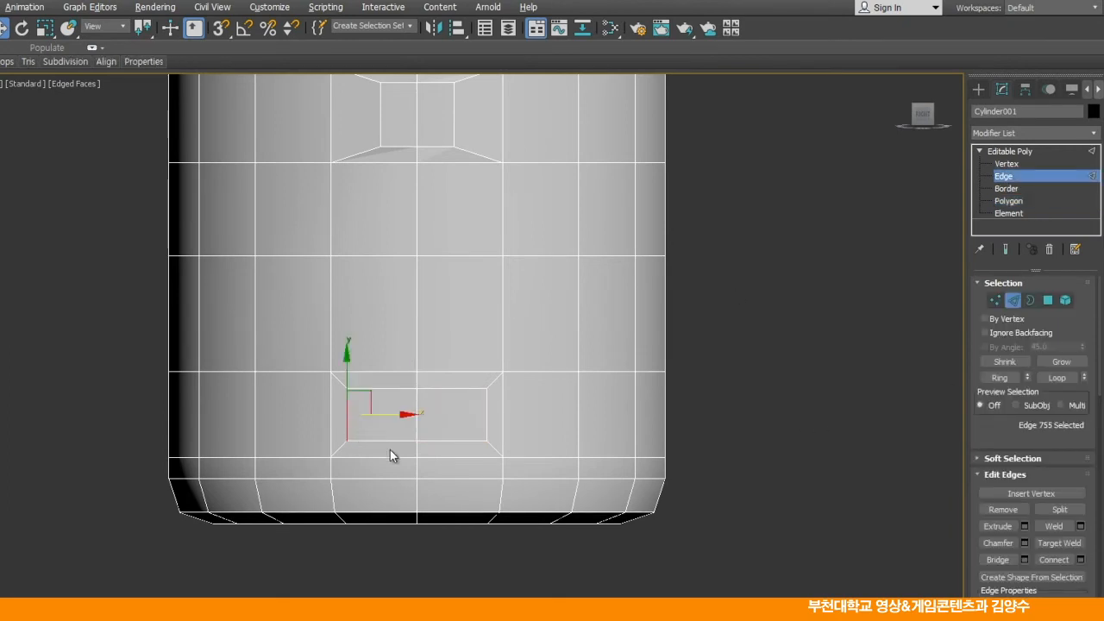
ctrl+click(487, 404)
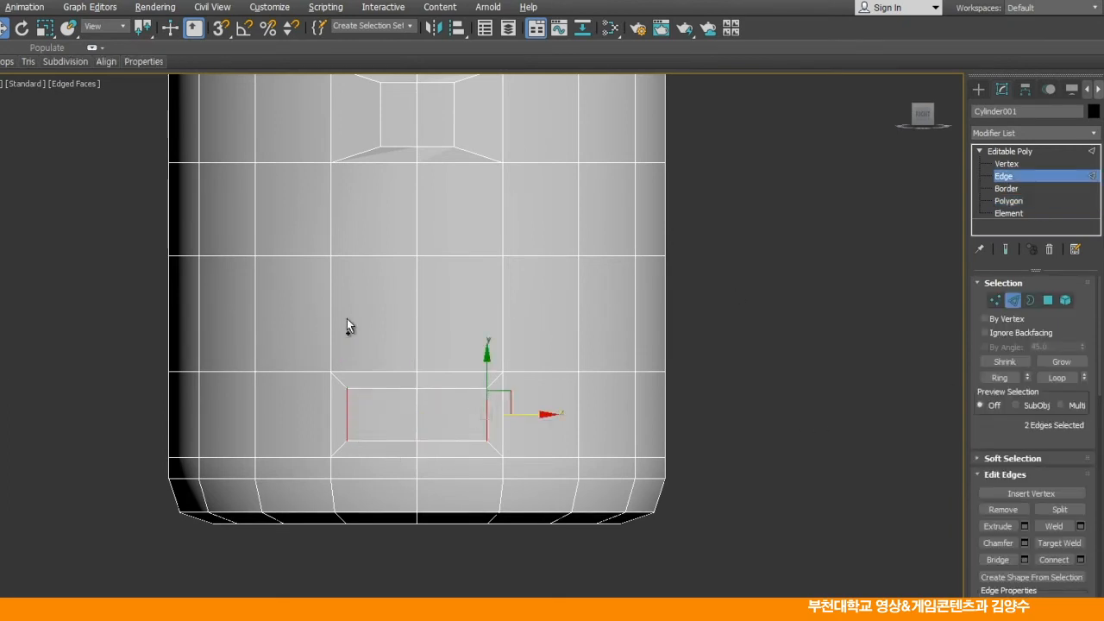
click(45, 29)
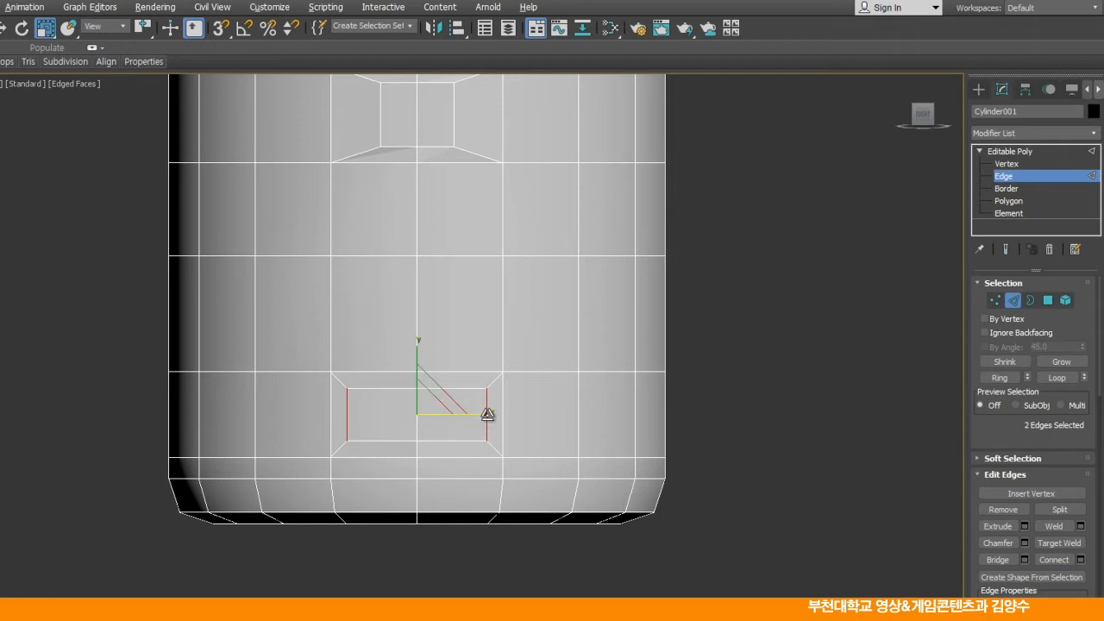
drag(483, 414, 434, 415)
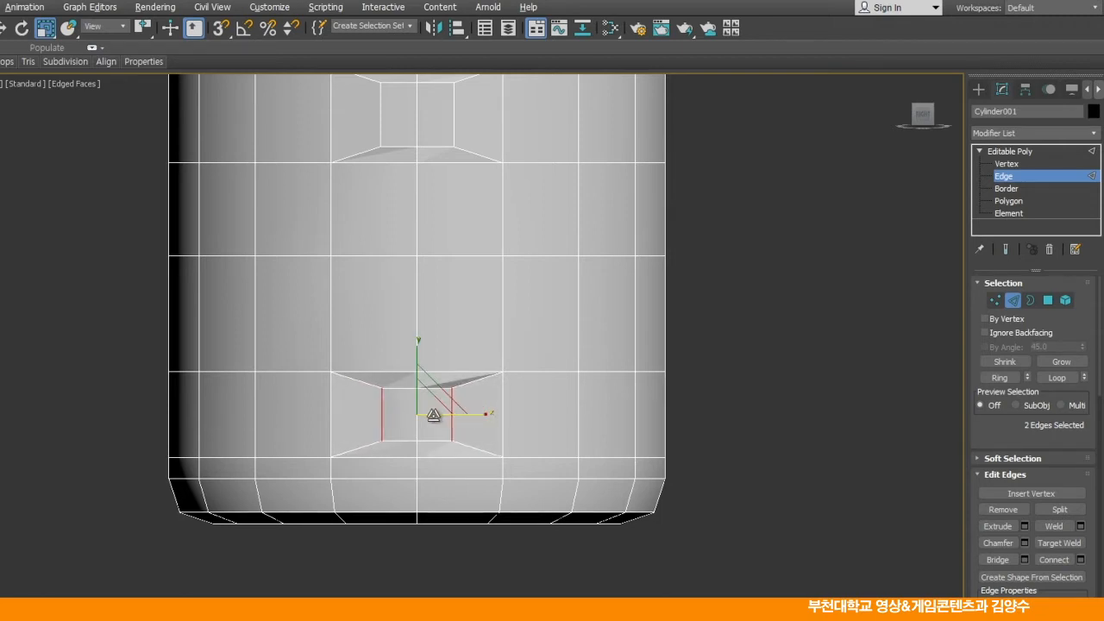
Move the two narrowed lower inset edges outward along X in the Top view to follow the cup's wall
key(w)
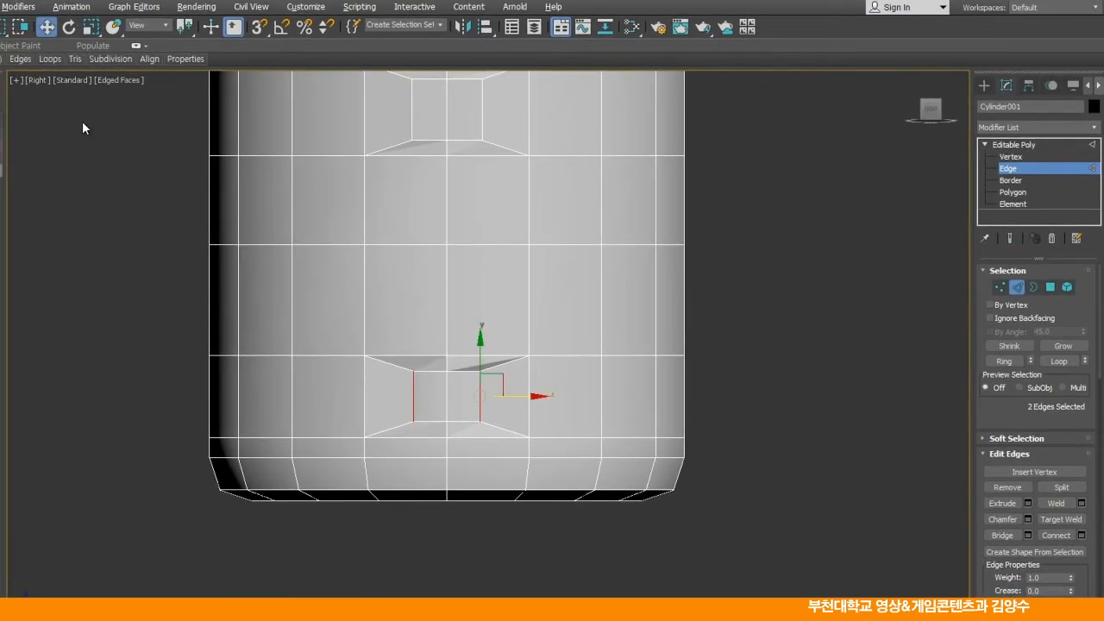
key(alt+w)
right_click(326, 296)
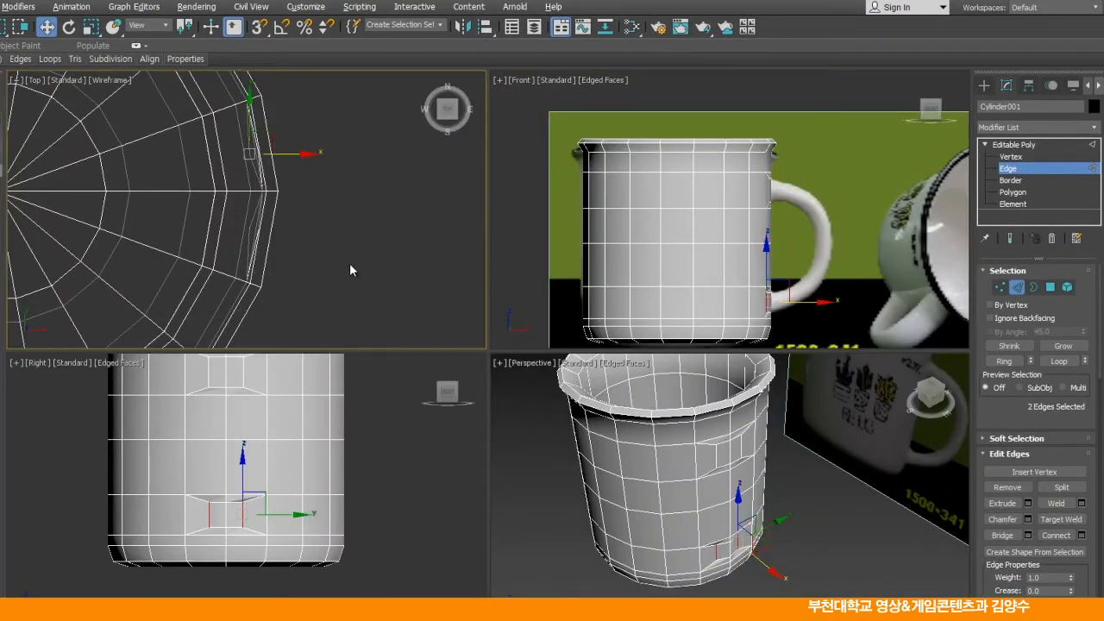
key(alt+w)
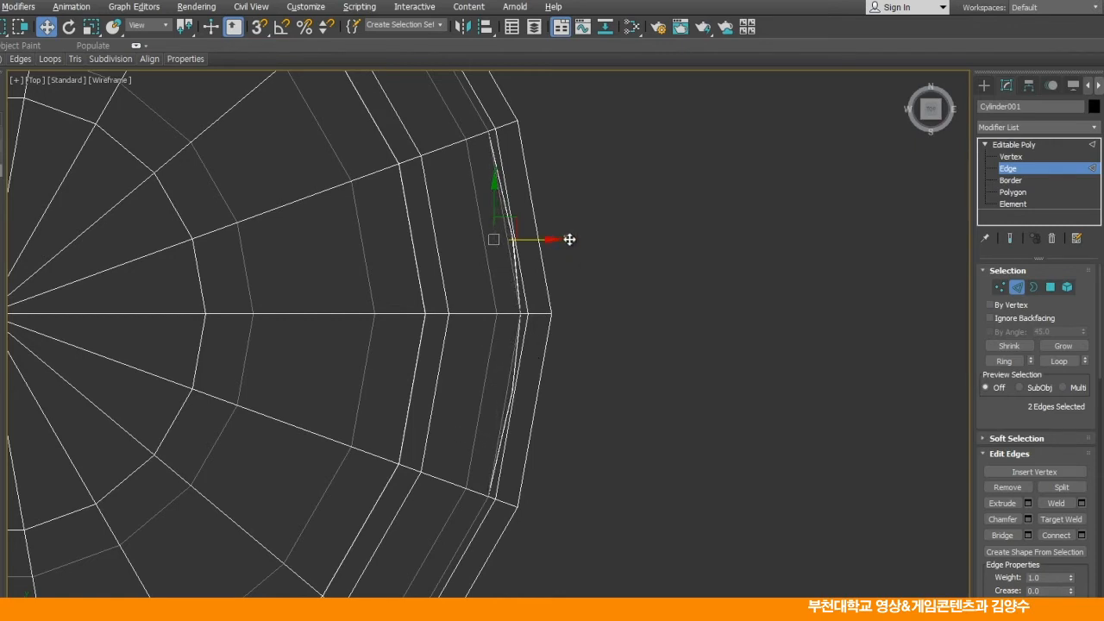
Delete the two polygons inside the lower inset rectangle to open a hole for the handle
key(alt+w)
click(808, 528)
scroll(790, 510, up, 3)
key(alt+w)
alt+middle_drag(617, 448, 574, 434)
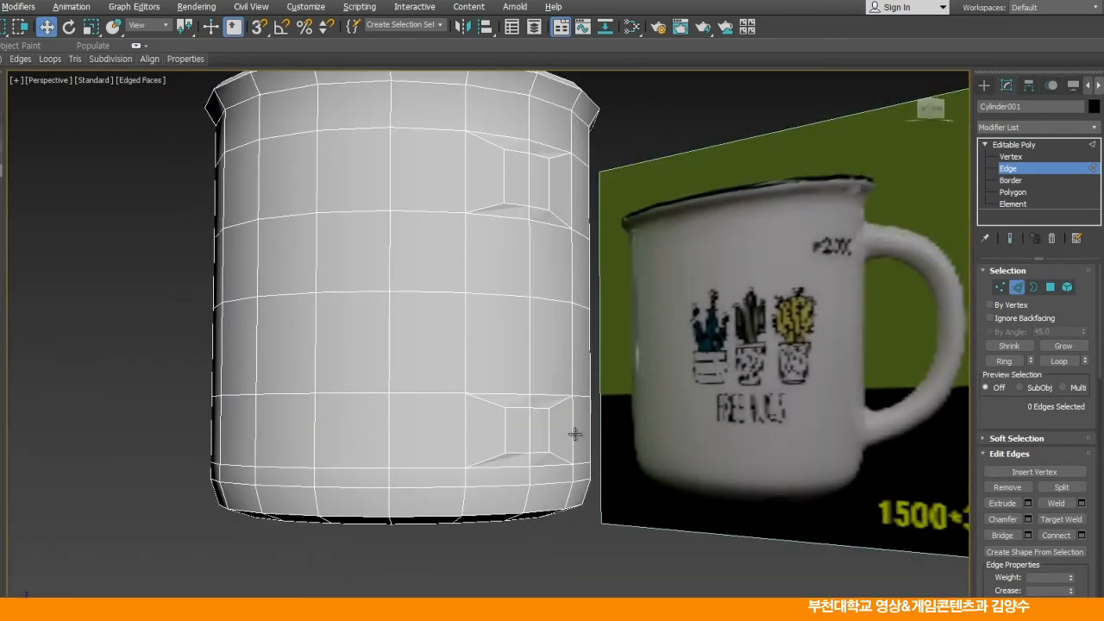
click(1036, 192)
click(518, 436)
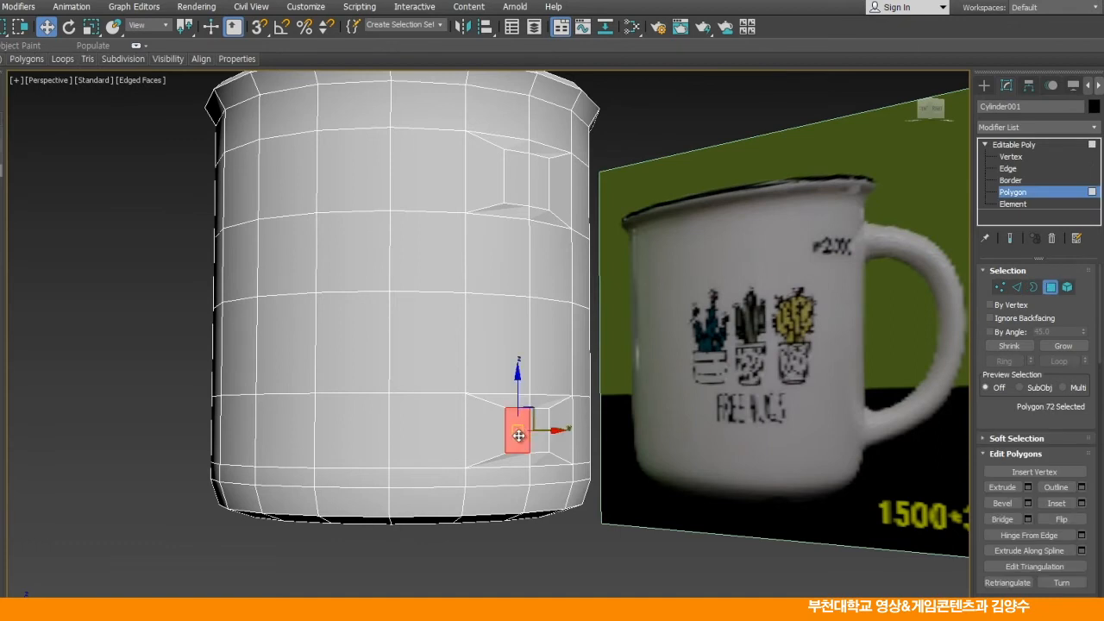
key(Delete)
click(539, 427)
key(Delete)
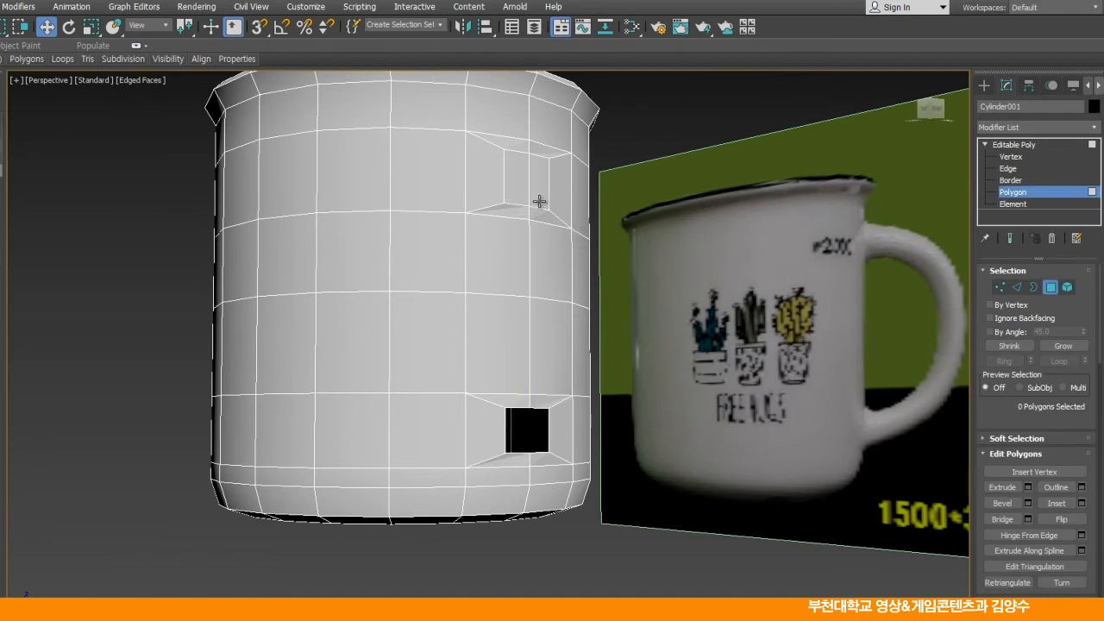
In the Right view, move the upper inset's middle top vertex up and its middle bottom vertex down to form a hexagonal outline
key(alt+w)
middle_click(367, 436)
key(alt+w)
middle_drag(456, 209, 451, 297)
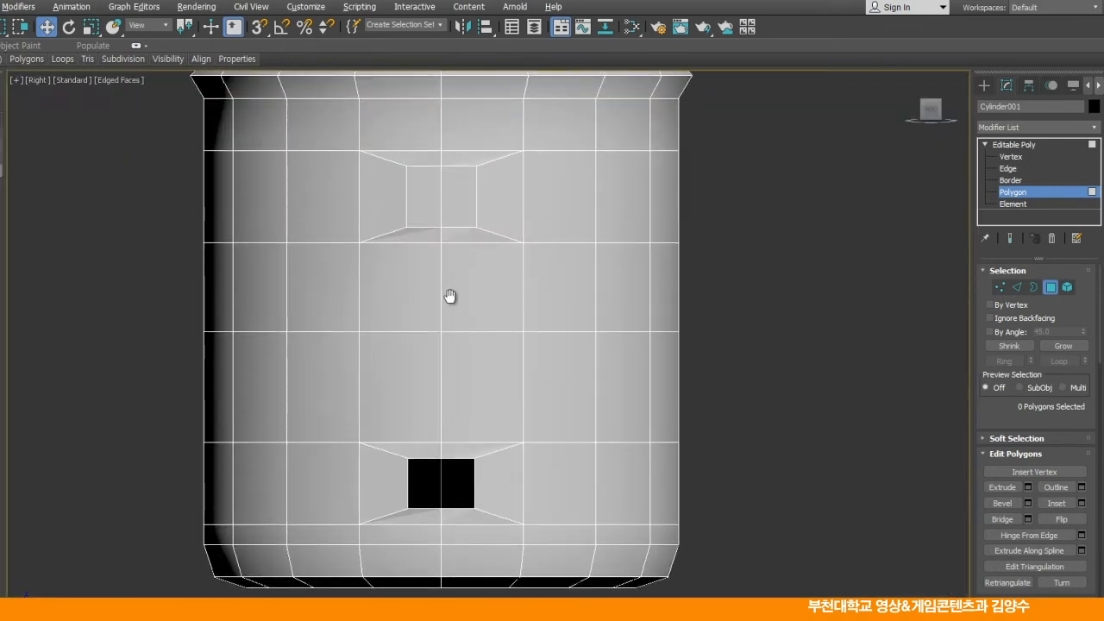
key(1)
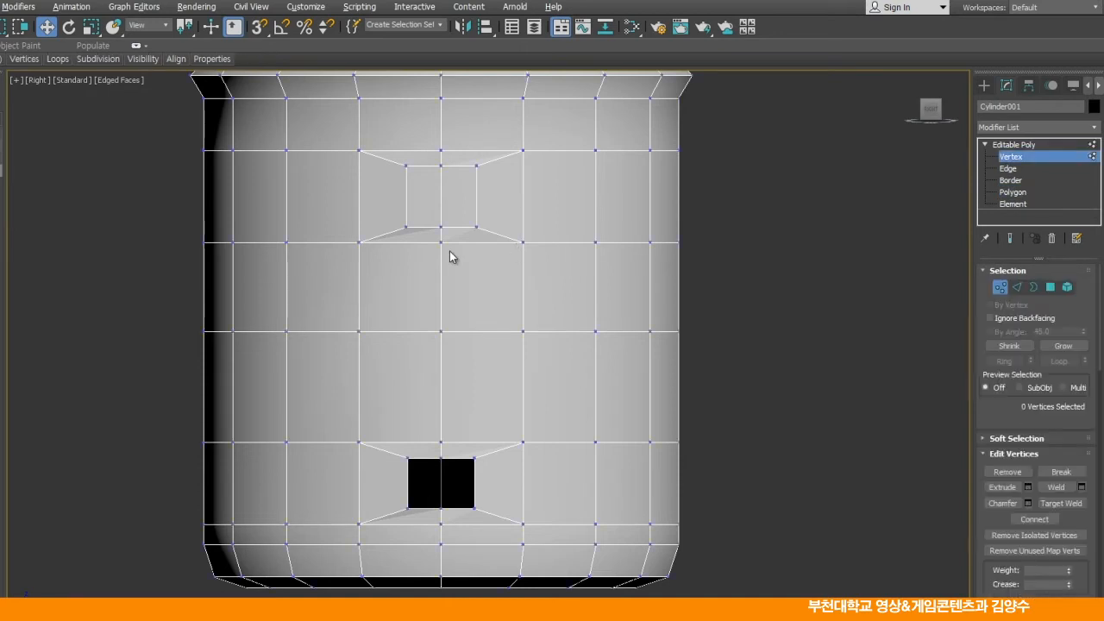
middle_drag(440, 246, 440, 252)
scroll(440, 252, up, 4)
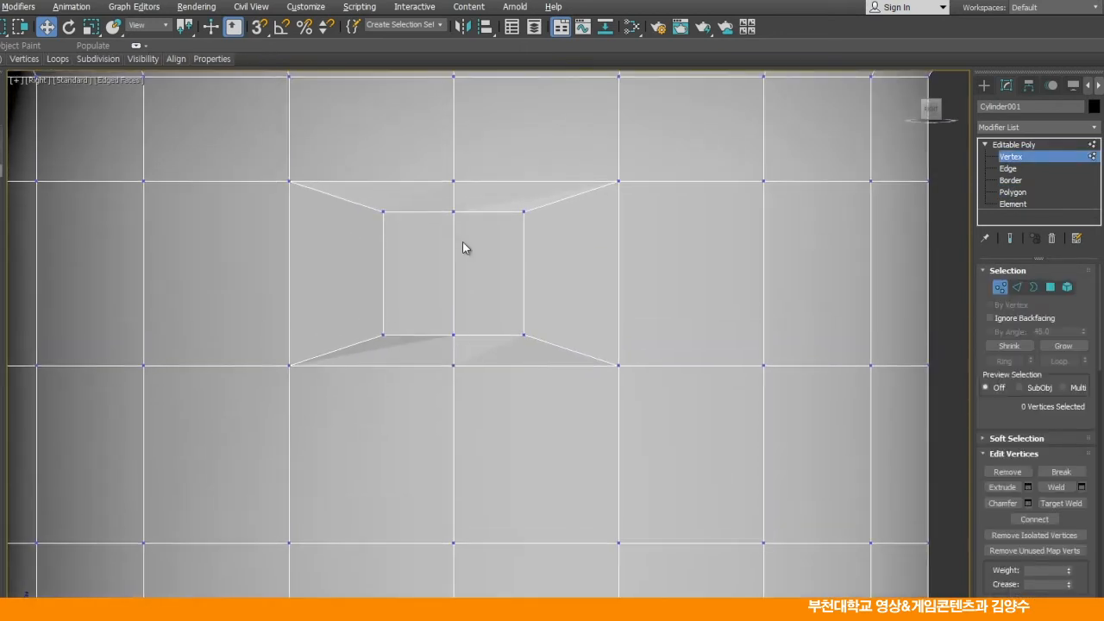
click(454, 211)
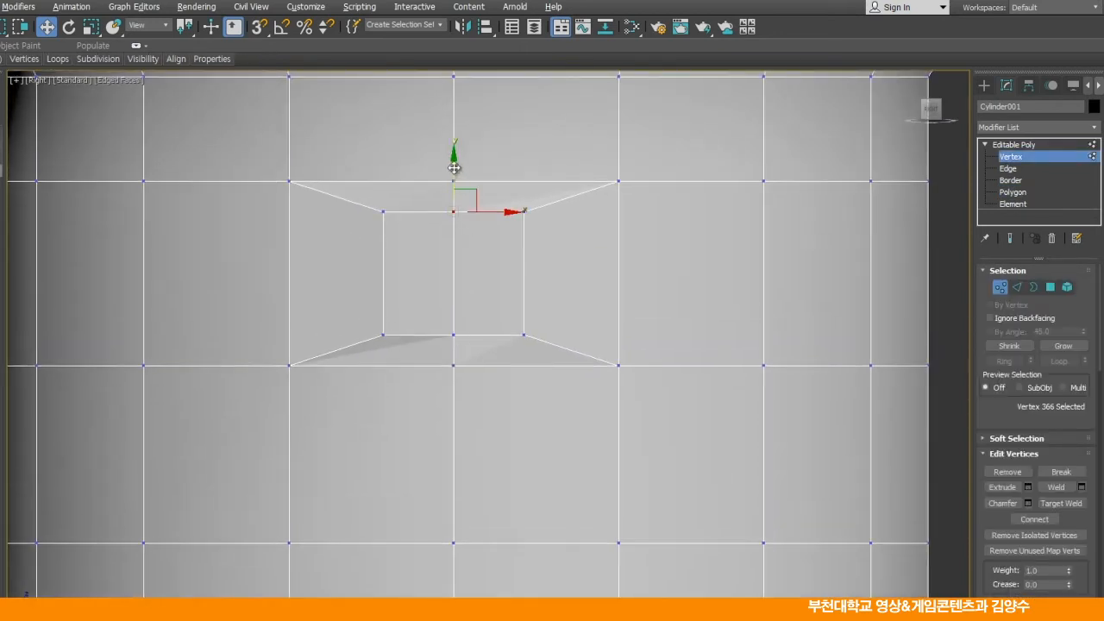
drag(453, 160, 454, 151)
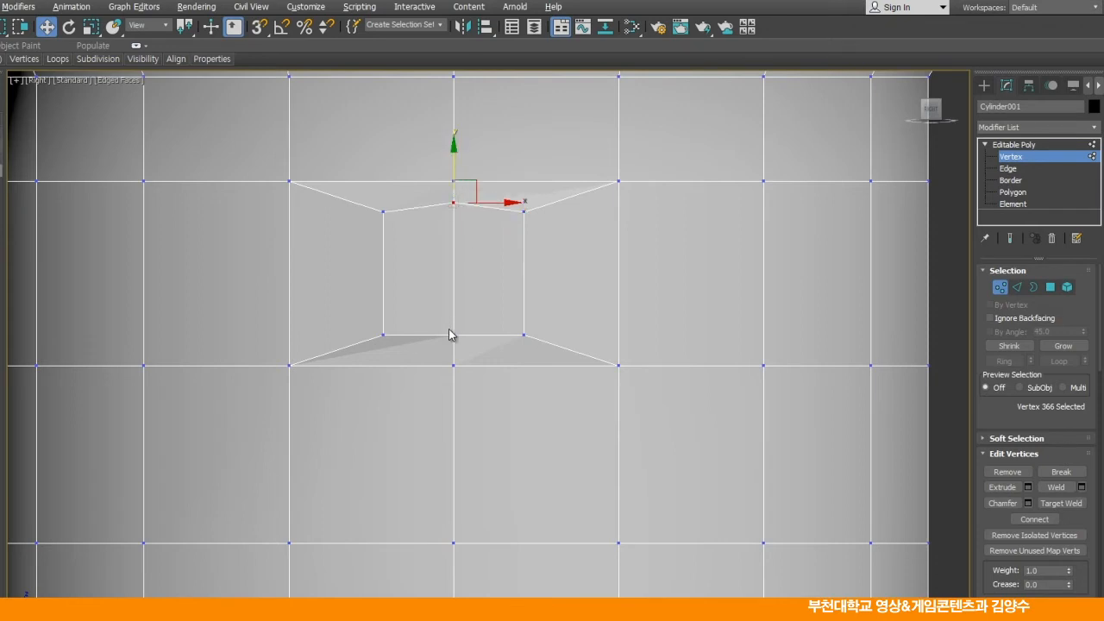
click(455, 336)
drag(455, 293, 456, 300)
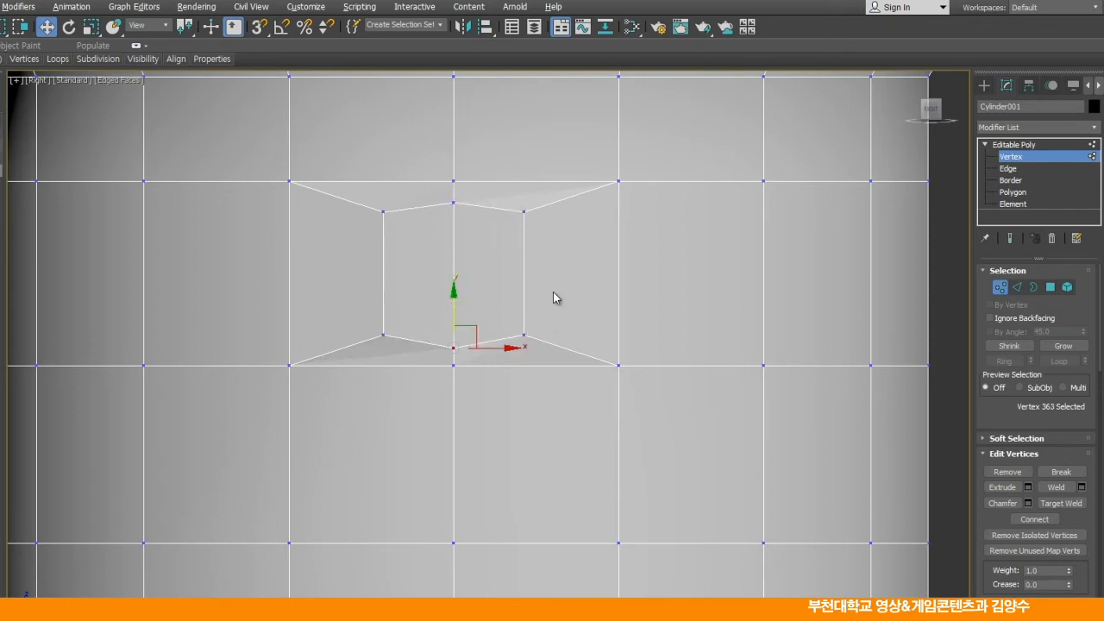
Move the lower hole's middle top vertex up and its middle bottom vertex down to make the opening hexagonal
middle_drag(528, 426, 535, 203)
scroll(534, 208, down, 4)
middle_drag(514, 387, 539, 300)
scroll(539, 300, up, 5)
click(491, 315)
drag(494, 278, 492, 252)
click(492, 456)
drag(493, 421, 494, 445)
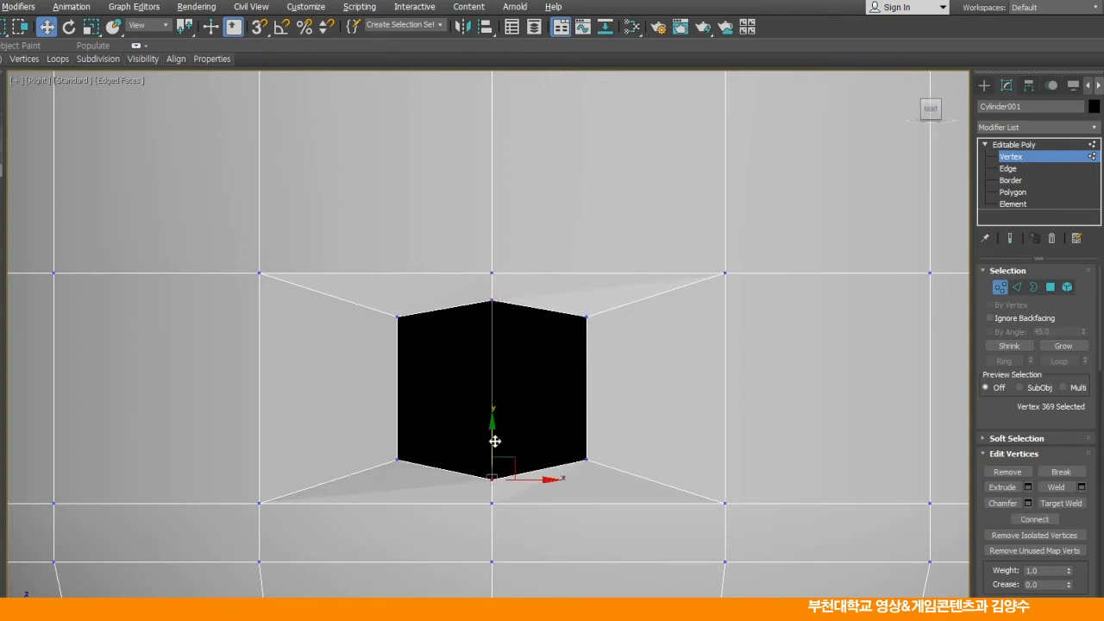
scroll(547, 396, down, 6)
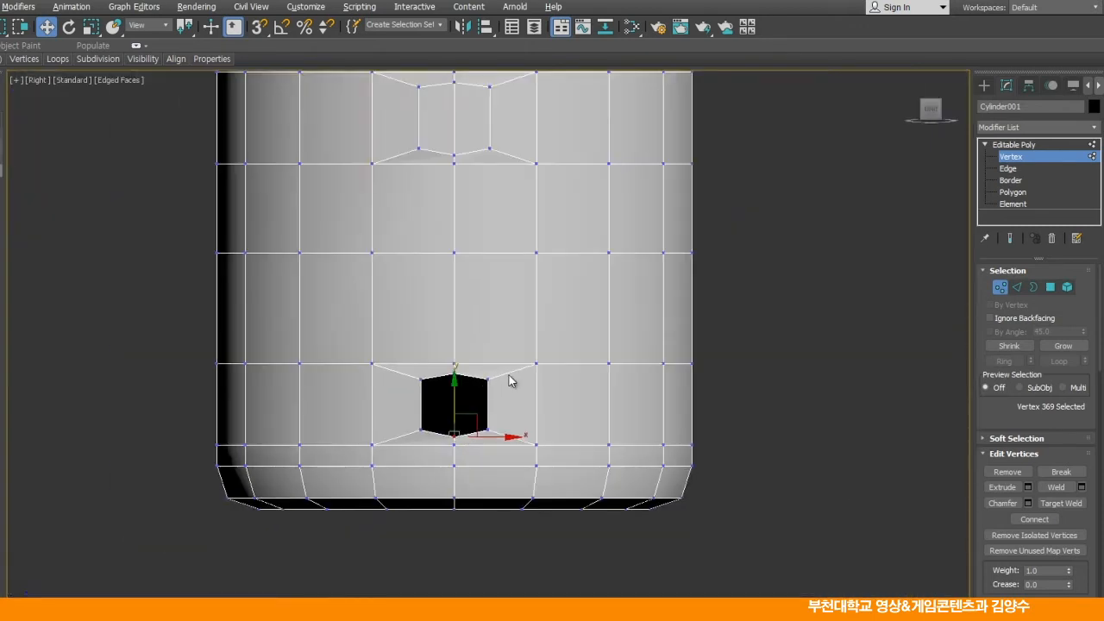
middle_drag(527, 342, 513, 409)
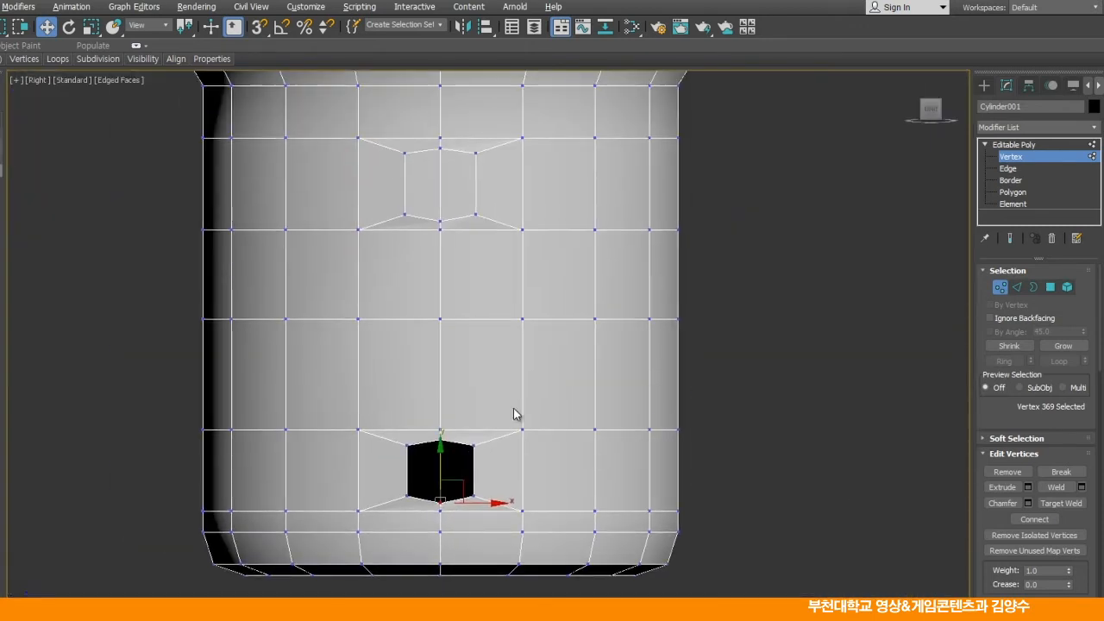
Finish editing the cup's vertices and draw a ten-point Line spline along the reference handle's centerline in the Front view
key(alt+w)
click(512, 261)
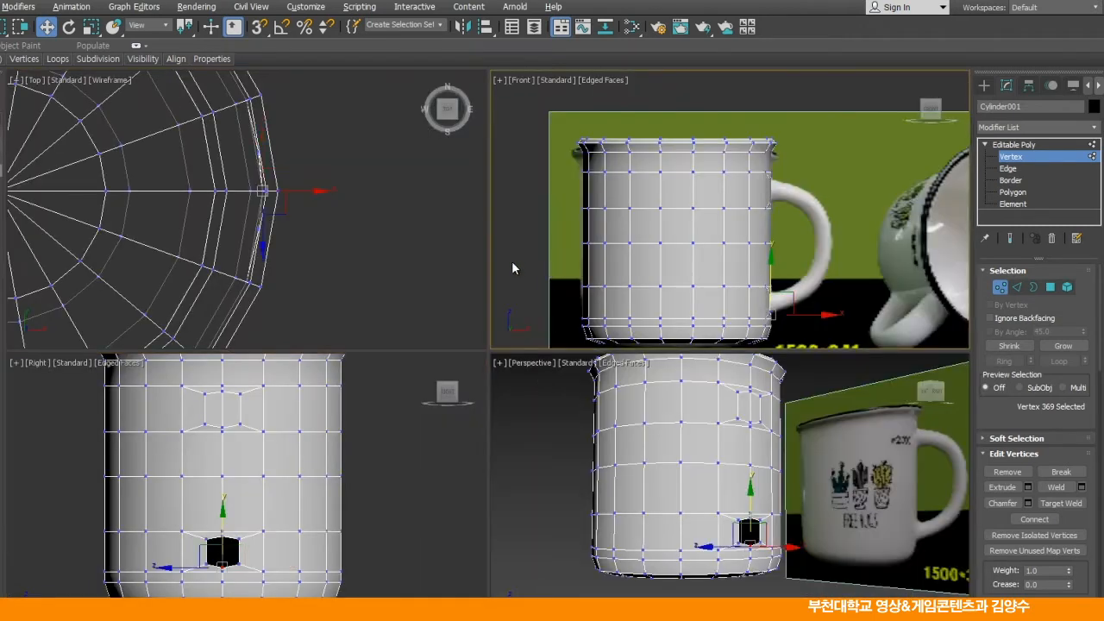
key(alt+w)
middle_drag(508, 342, 538, 271)
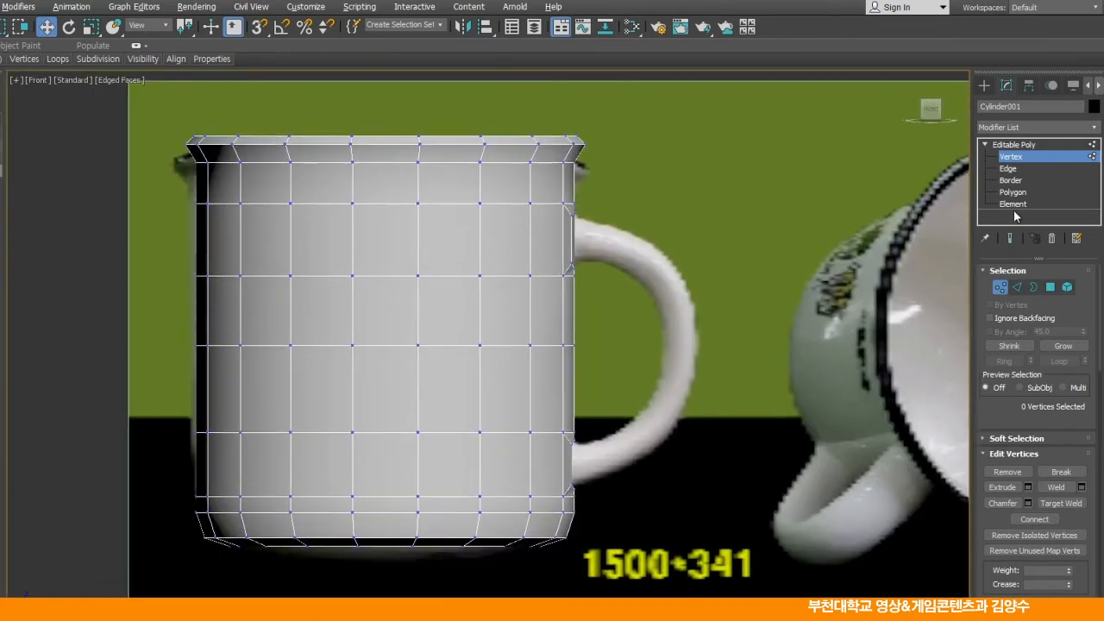
click(1015, 145)
click(984, 87)
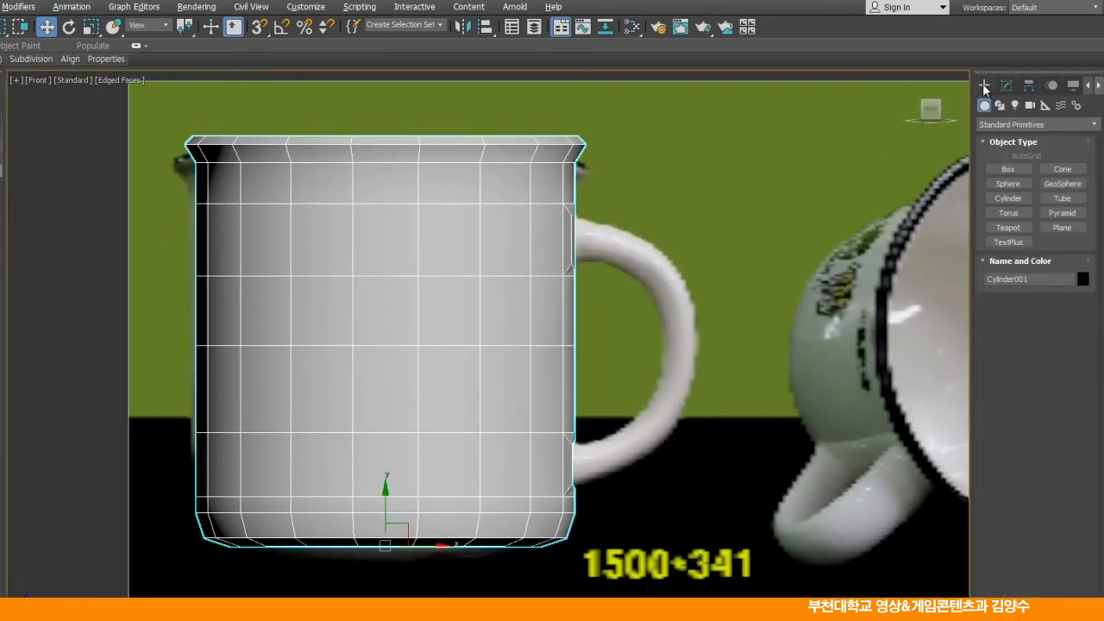
click(1003, 105)
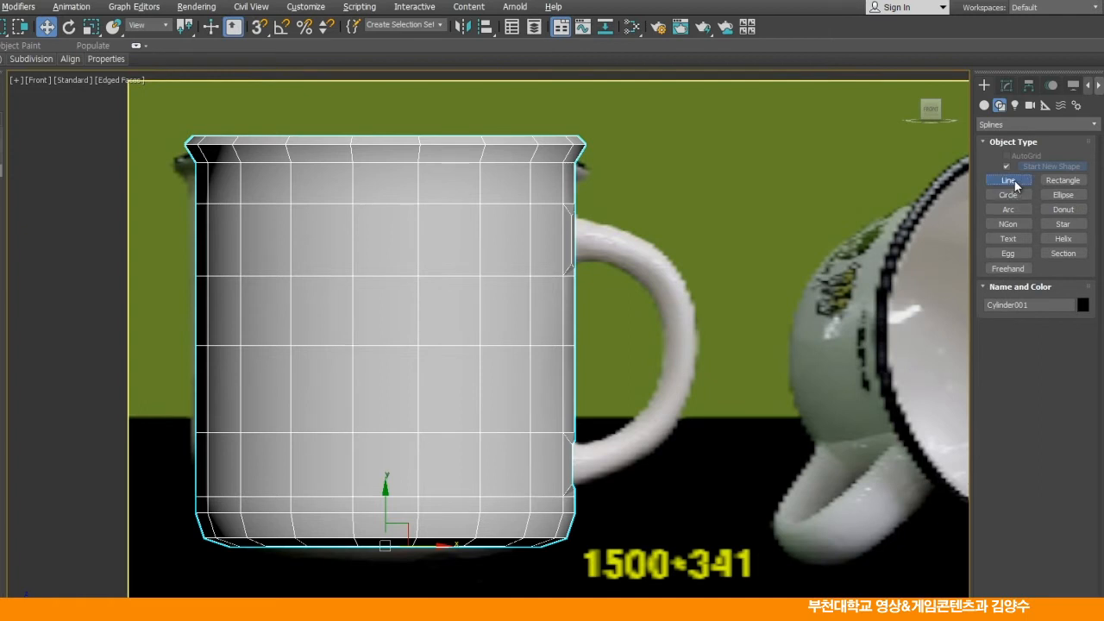
click(1009, 180)
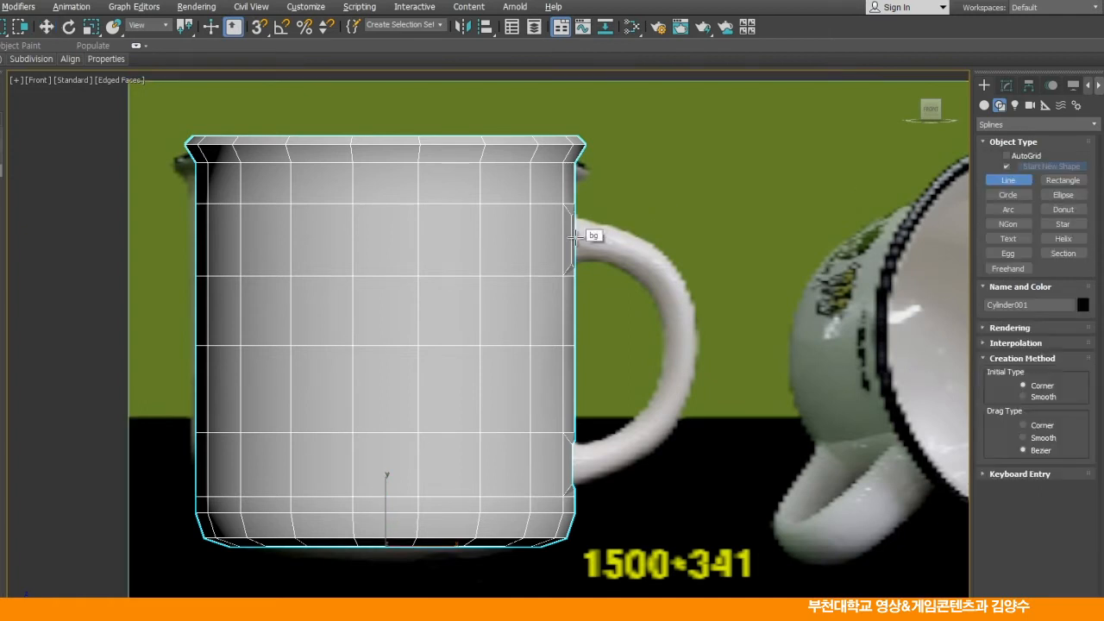
click(575, 236)
click(610, 244)
click(639, 260)
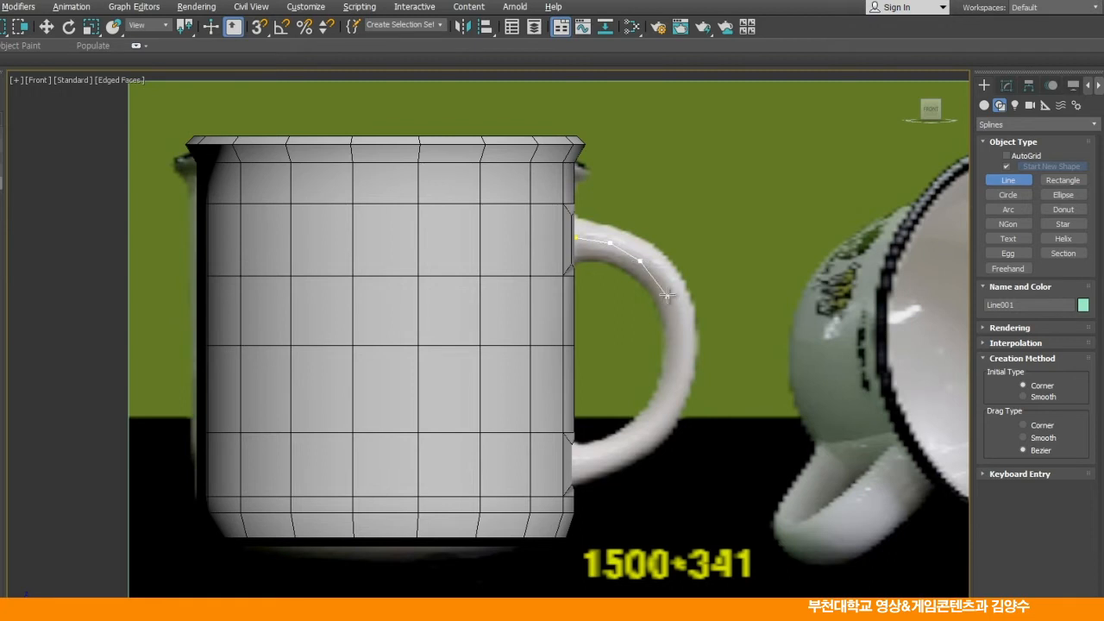
click(662, 286)
click(673, 323)
click(674, 365)
click(658, 406)
click(636, 429)
click(600, 450)
click(574, 455)
right_click(574, 455)
Adjust the handle spline's vertices, including those near its lower end, to center them on the reference handle
click(1006, 84)
click(985, 144)
click(1011, 157)
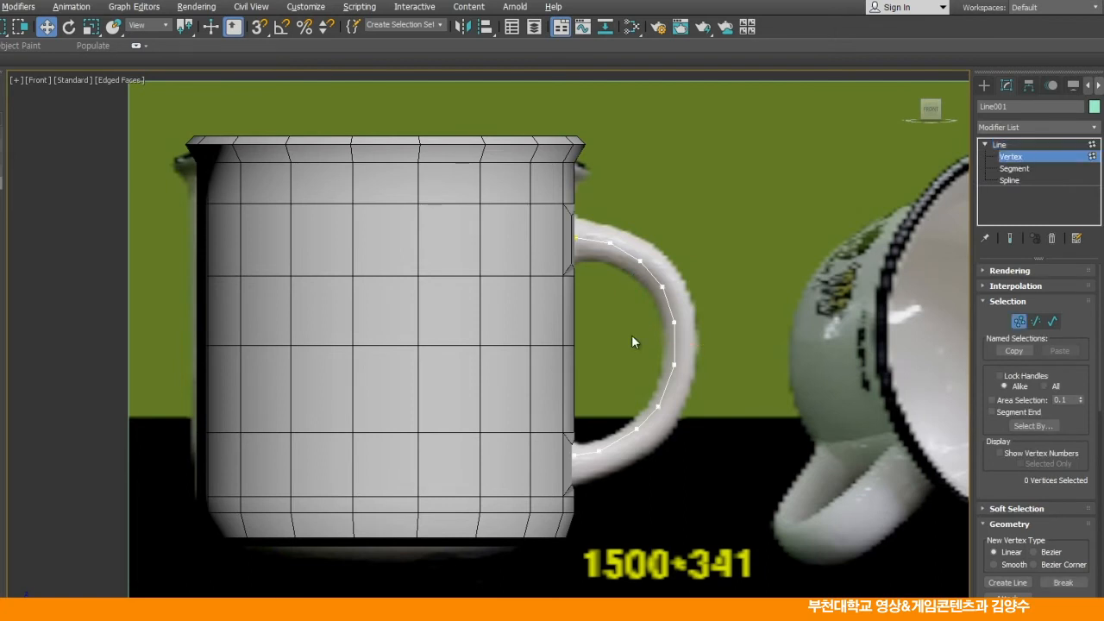
drag(702, 346, 705, 348)
drag(691, 311, 667, 286)
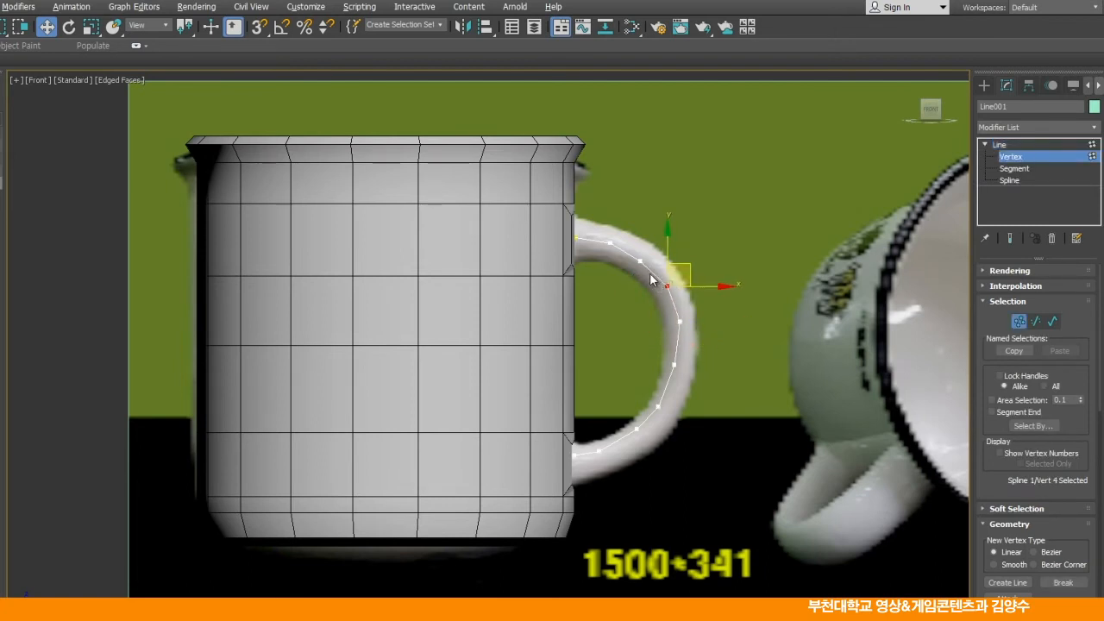
click(640, 259)
drag(674, 364, 679, 366)
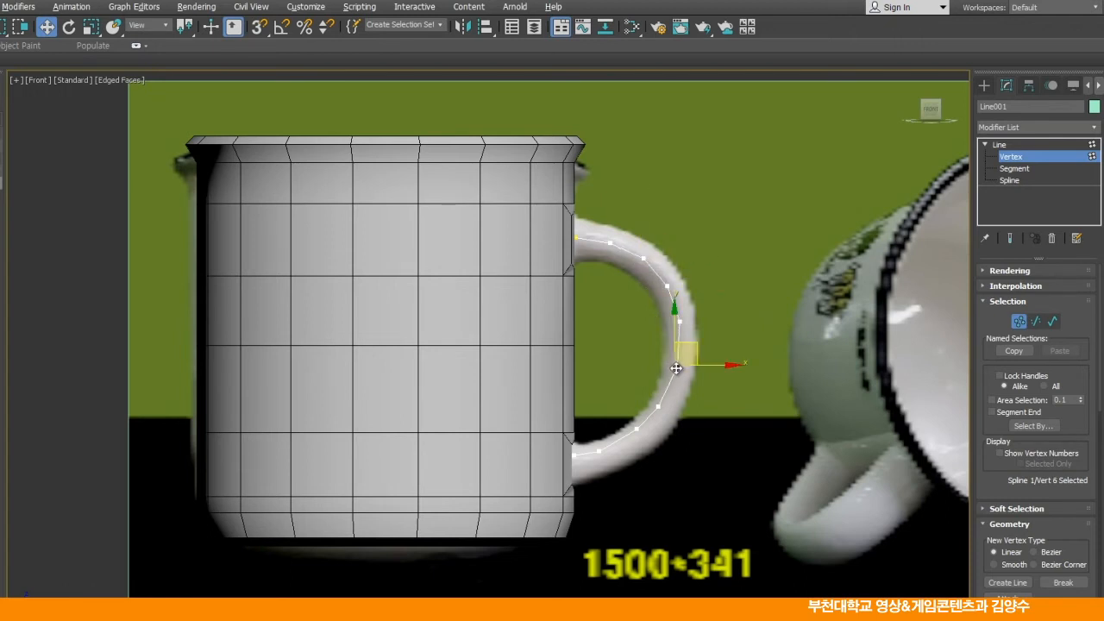
drag(656, 407, 639, 435)
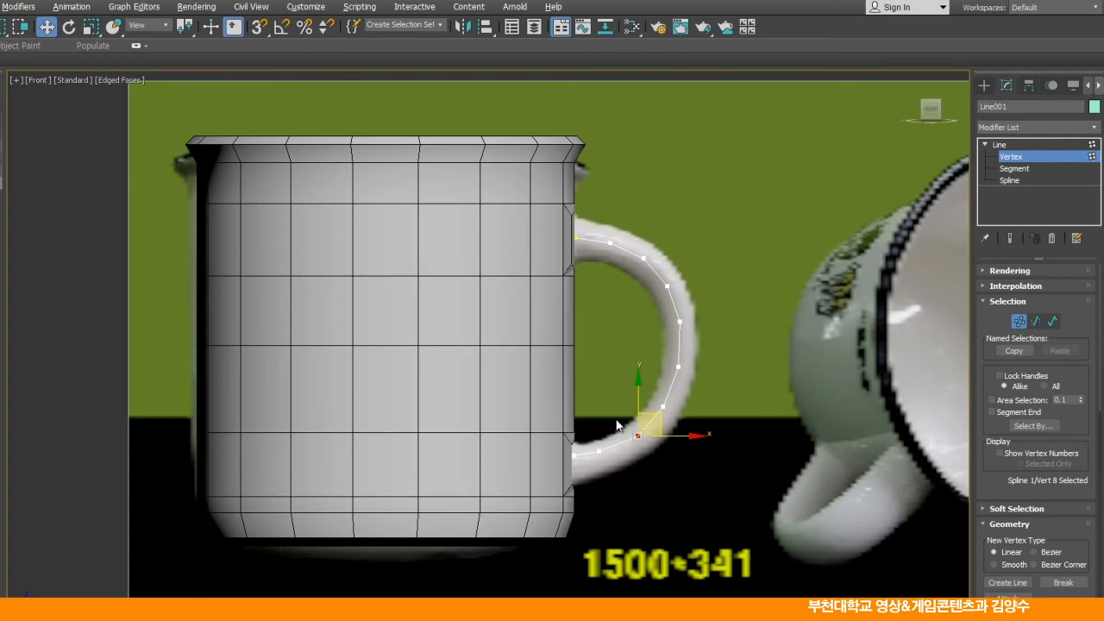
click(575, 454)
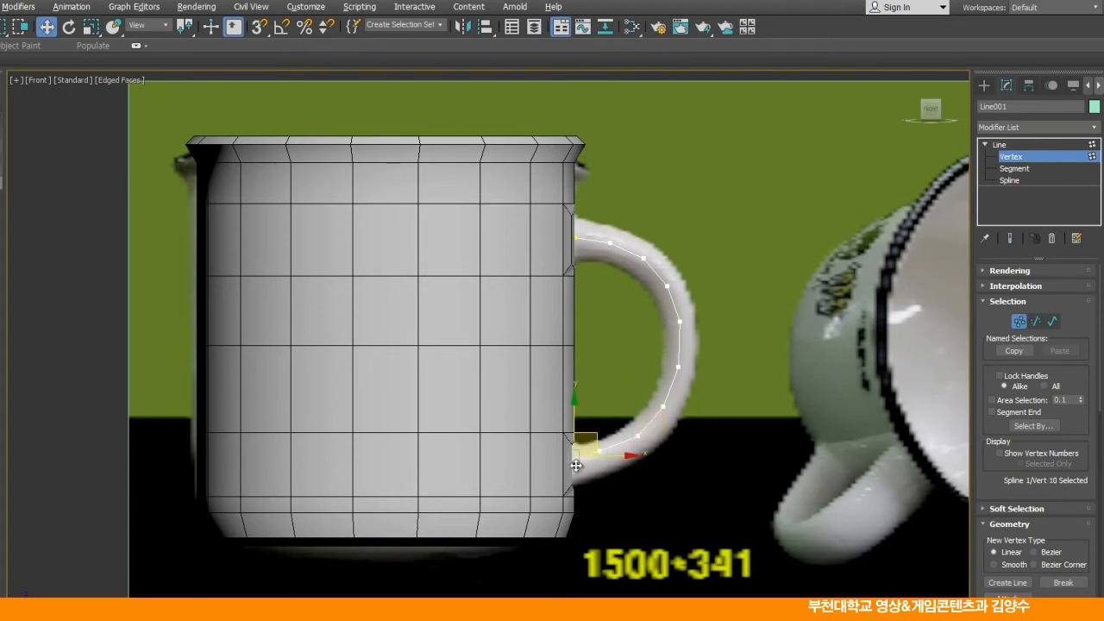
click(600, 450)
drag(604, 454, 611, 454)
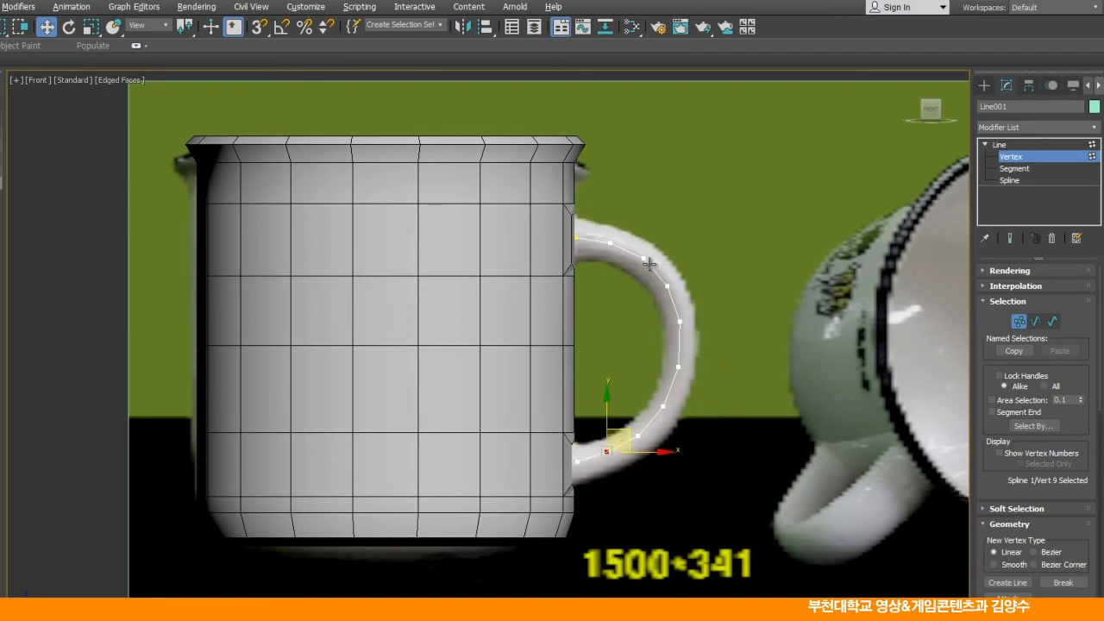
Delete the second vertex from the handle spline's upper end and respace the neighbouring upper vertices along the curve
click(613, 243)
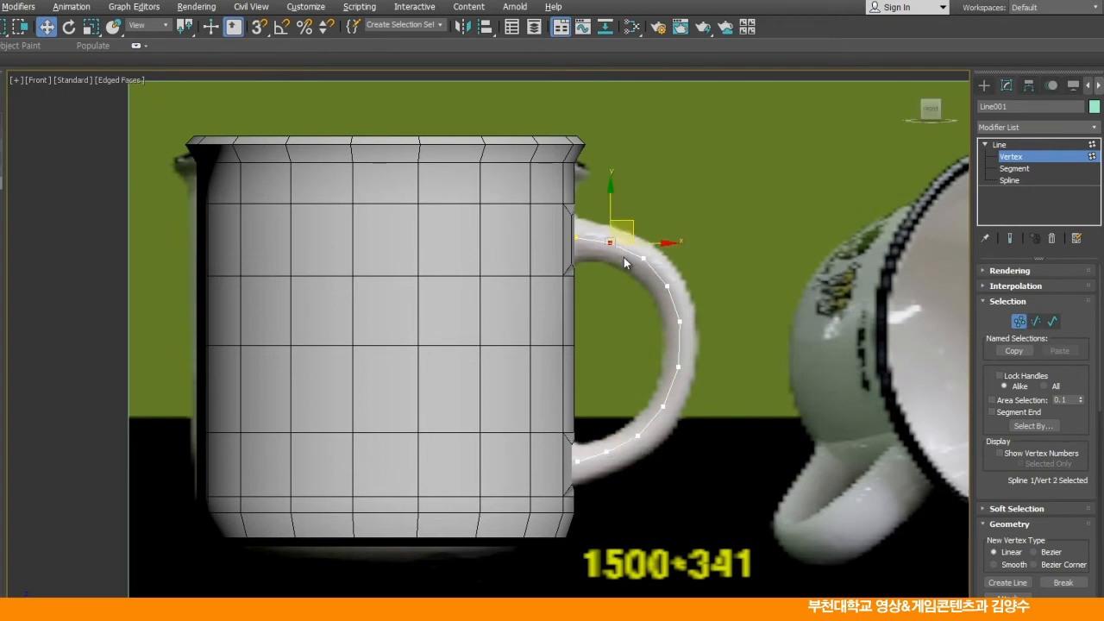
click(626, 265)
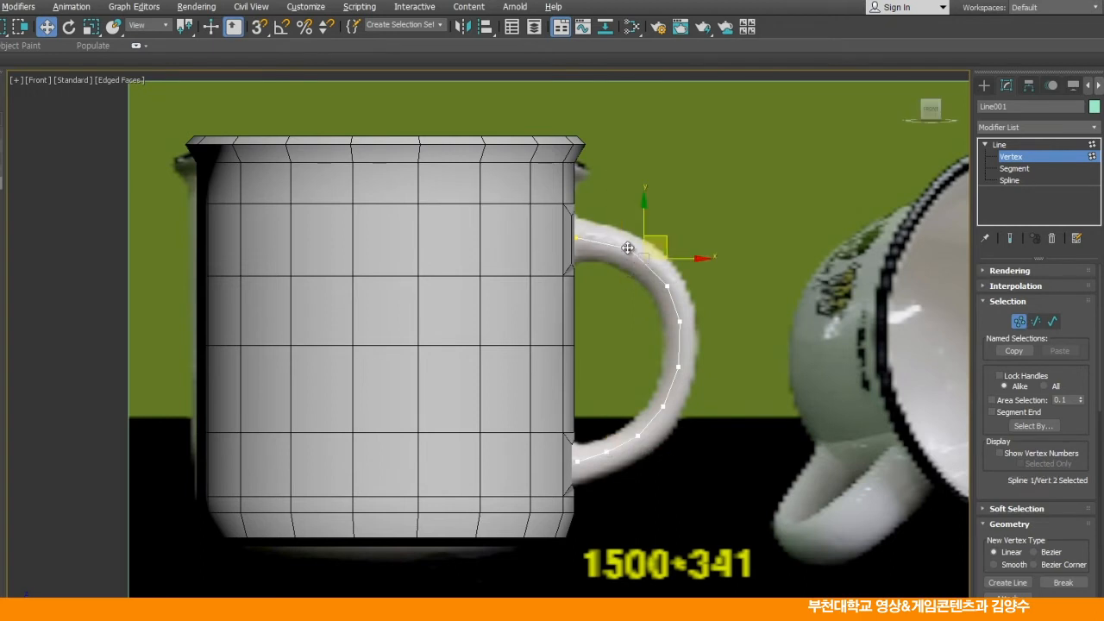
click(664, 280)
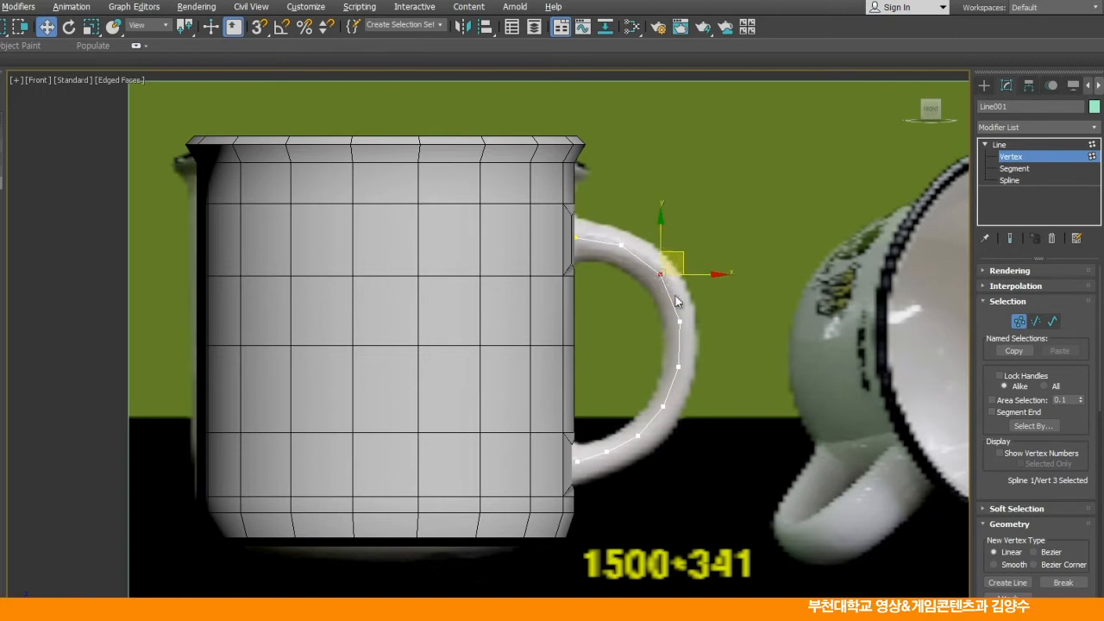
click(681, 322)
Delete a vertex on the handle spline's lower bend and respace the remaining lower vertices evenly along the reference handle
click(663, 406)
click(699, 411)
drag(680, 368, 677, 386)
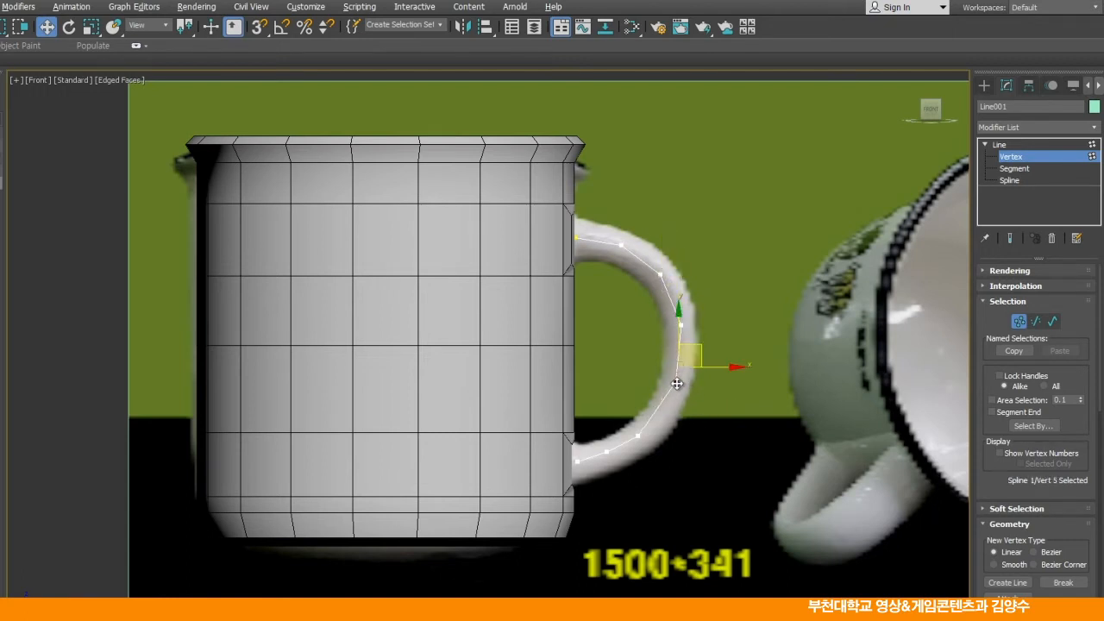
click(643, 436)
mouse_move(645, 434)
mouse_down()
mouse_move(610, 453)
mouse_move(653, 423)
mouse_up()
drag(680, 325, 679, 378)
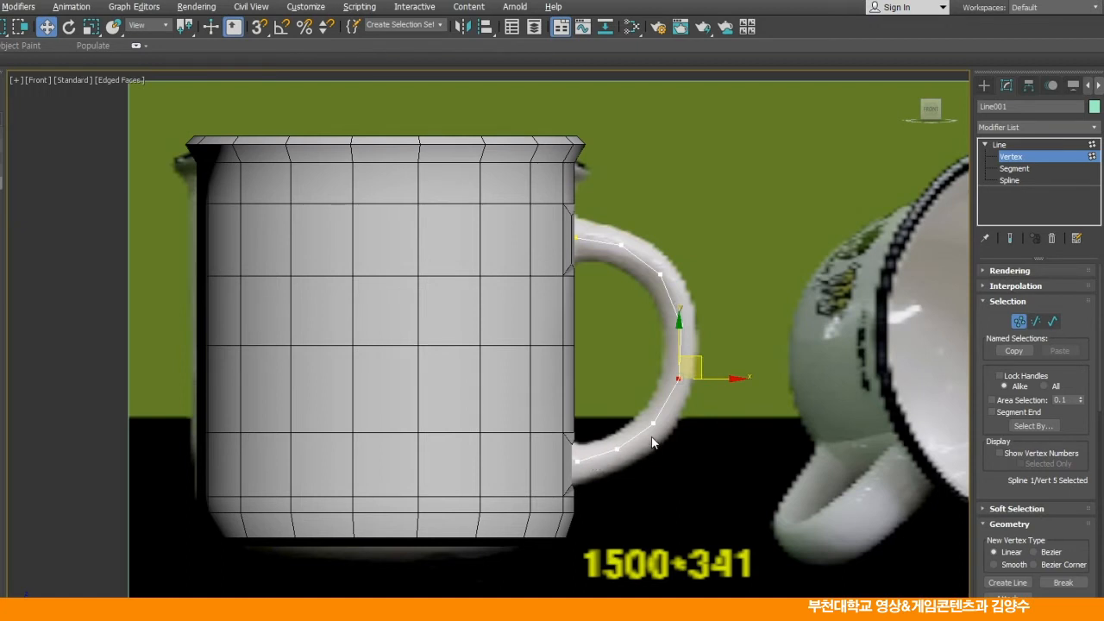
Delete the handle spline's sixth vertex, on the lower outer bend
scroll(651, 439, up, 3)
click(659, 406)
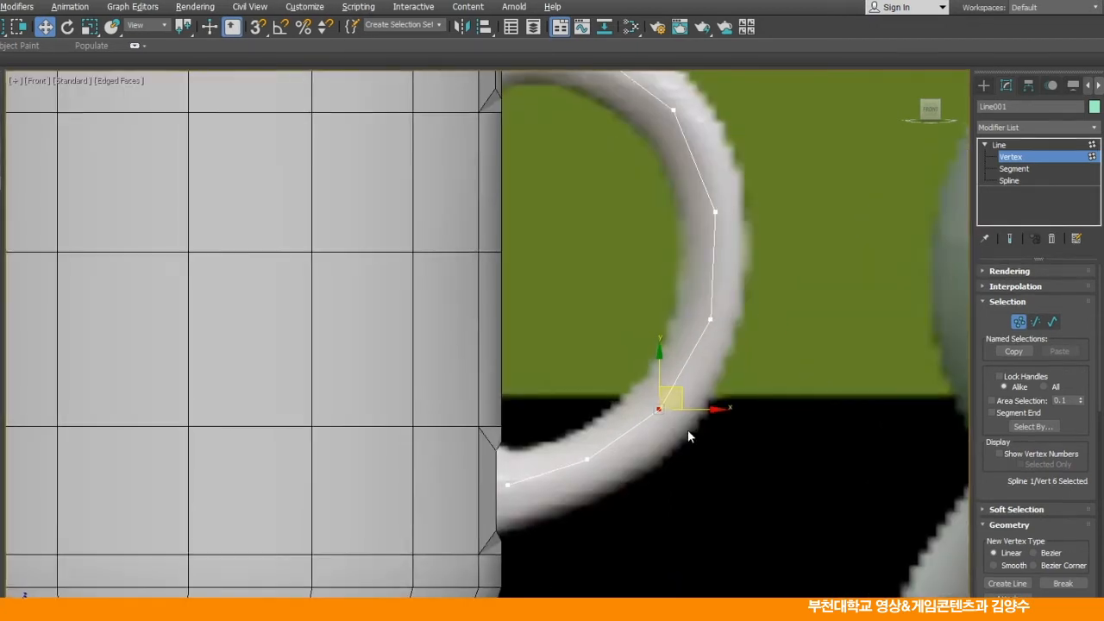
key(Delete)
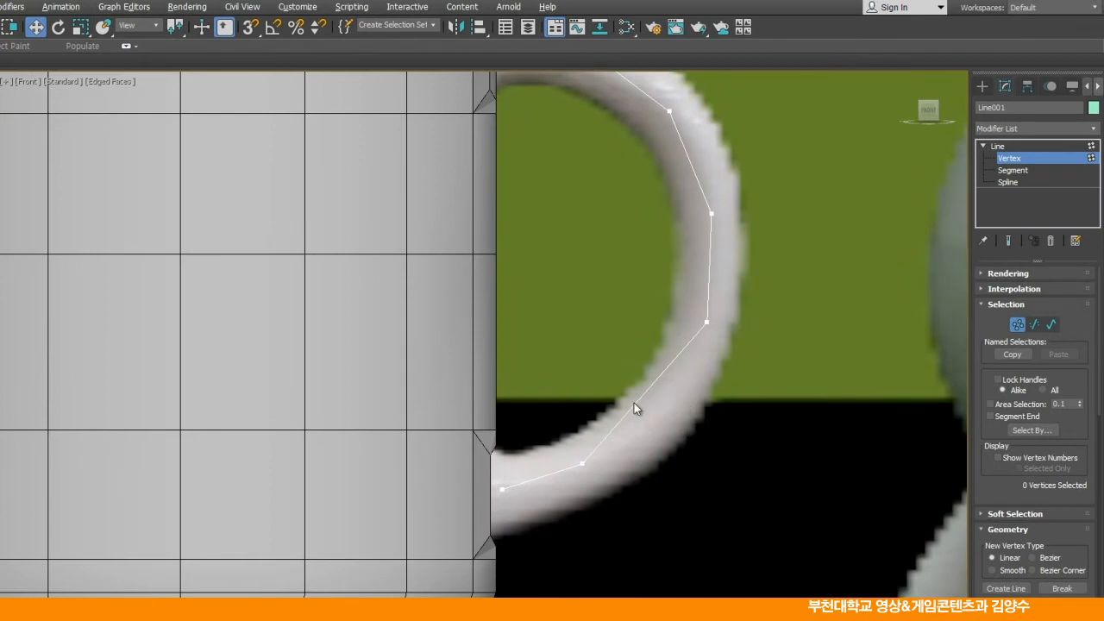
Insert a new vertex into the long segment on the handle spline's lower bend
click(1012, 171)
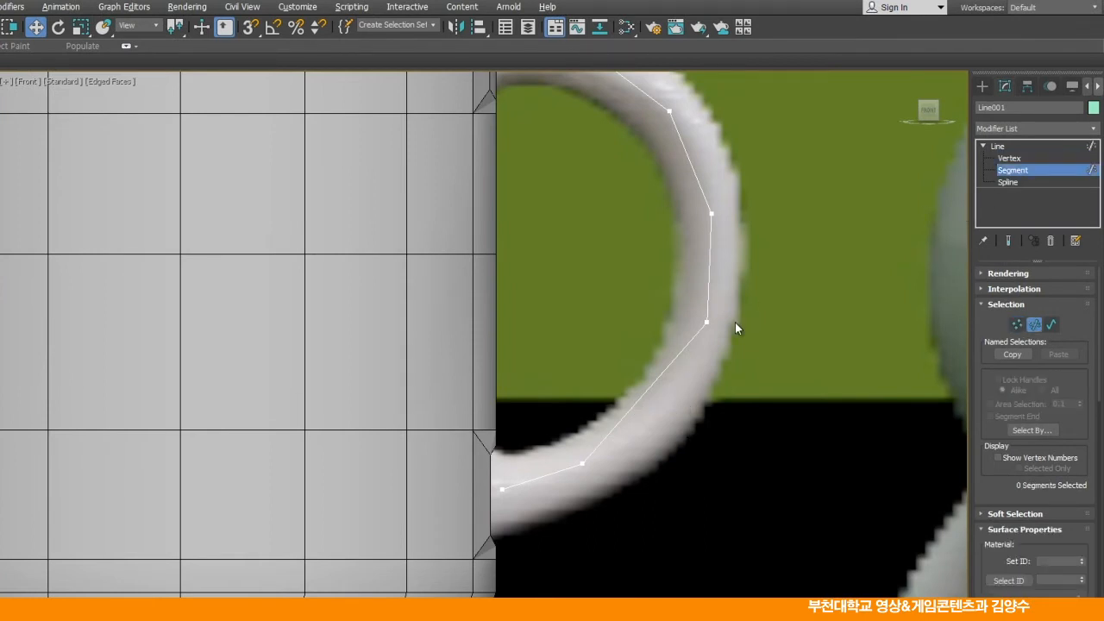
scroll(1001, 487, down, 5)
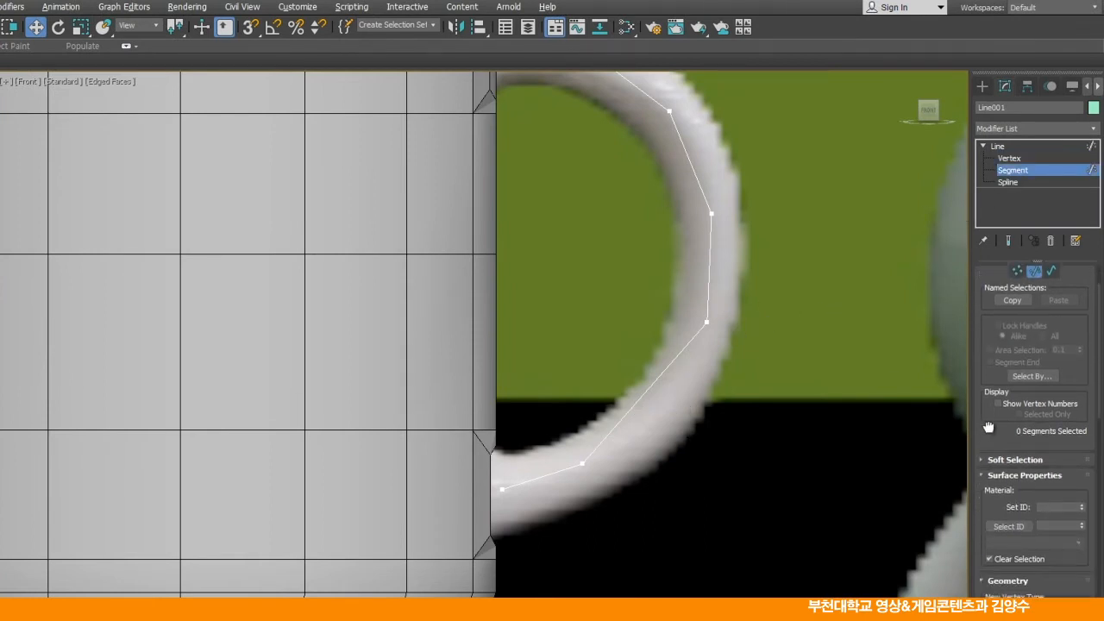
scroll(1070, 389, down, 3)
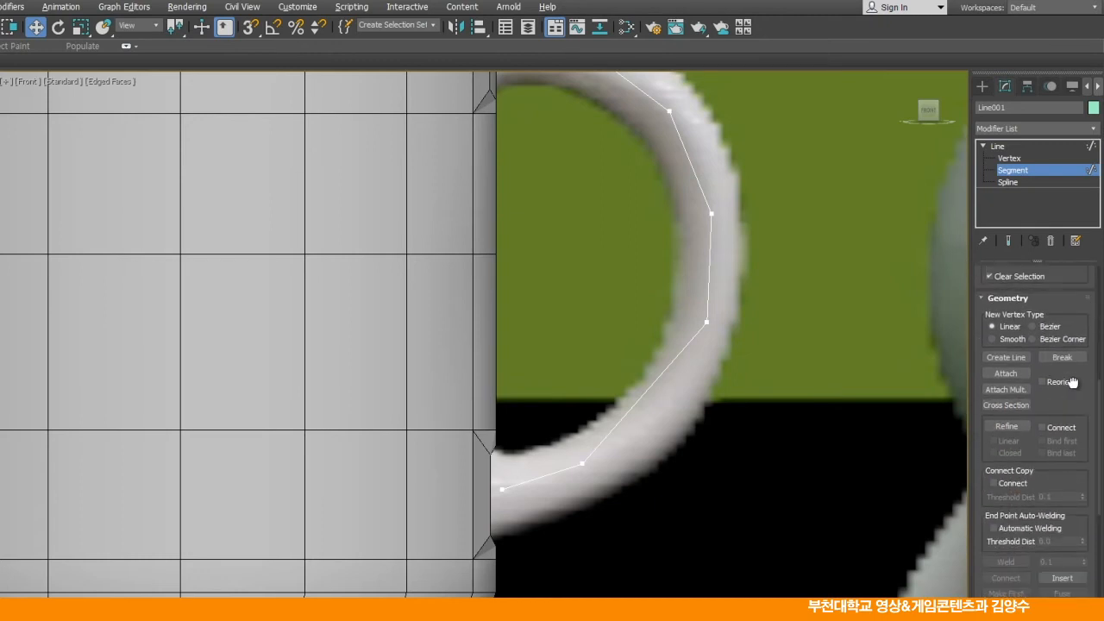
click(1063, 486)
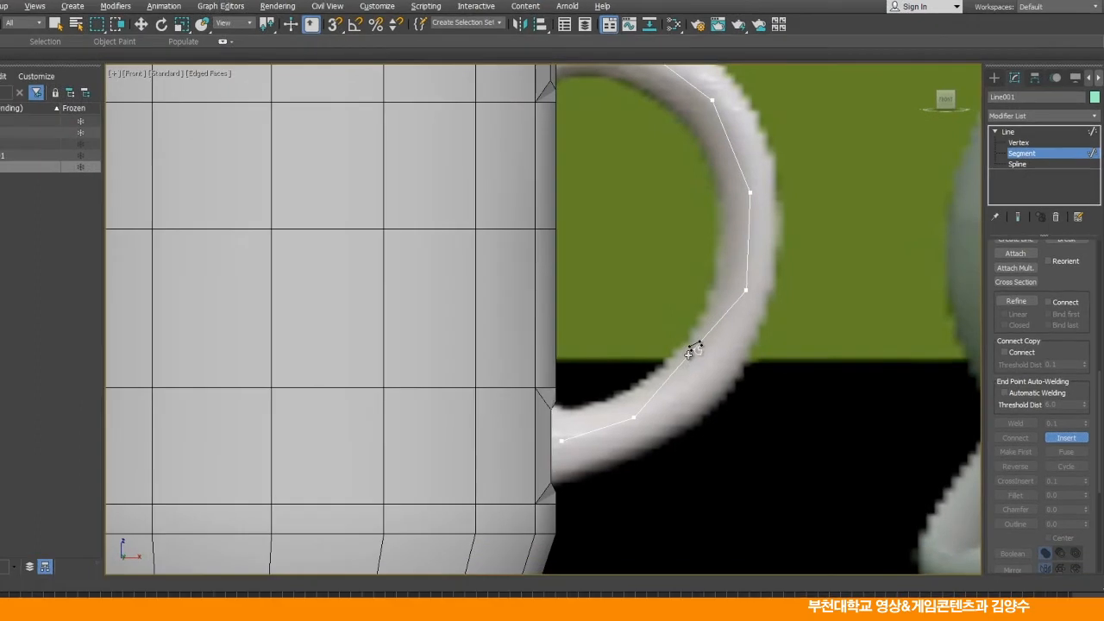
click(657, 379)
click(701, 352)
right_click(776, 369)
right_click(774, 371)
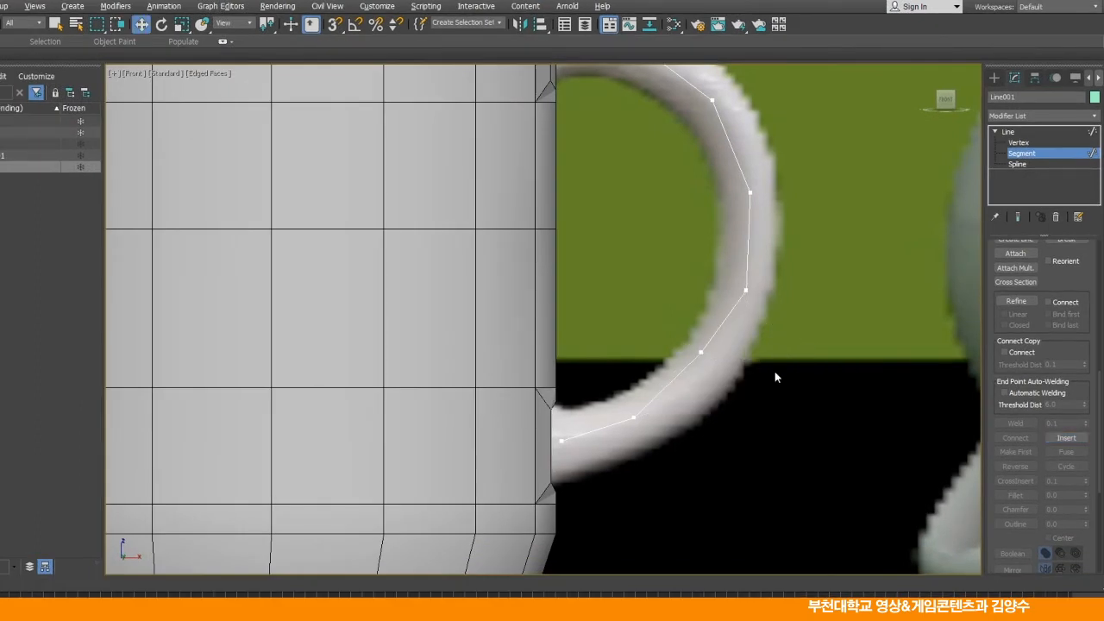
Move the inserted lower-bend vertex onto the centerline of the reference handle
click(703, 354)
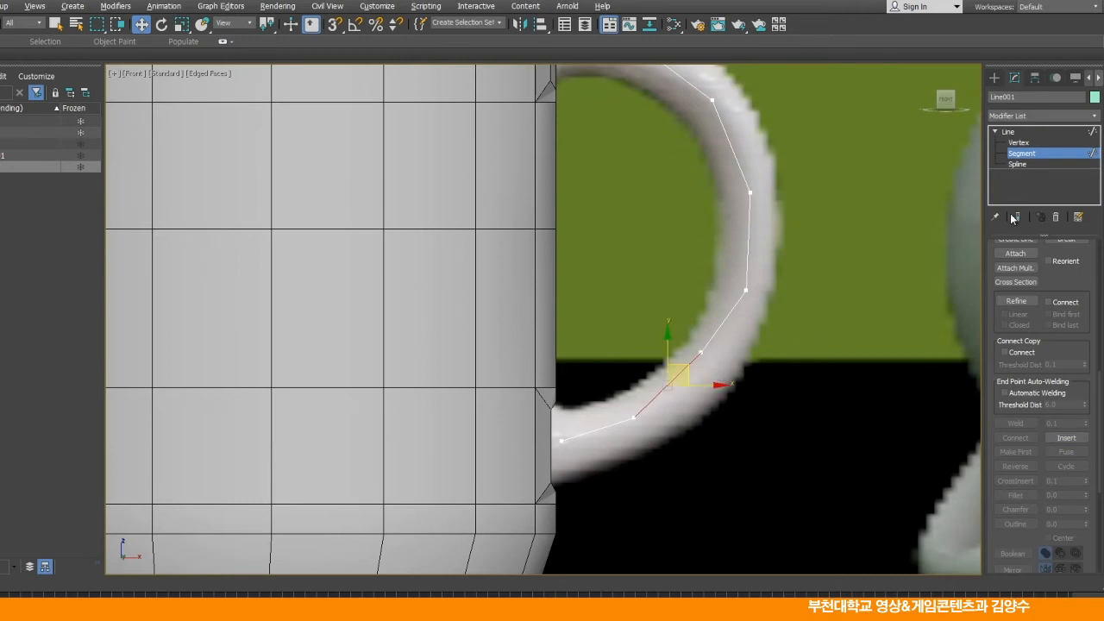
click(1021, 142)
click(702, 354)
drag(721, 342, 721, 358)
click(688, 326)
scroll(700, 355, down, 2)
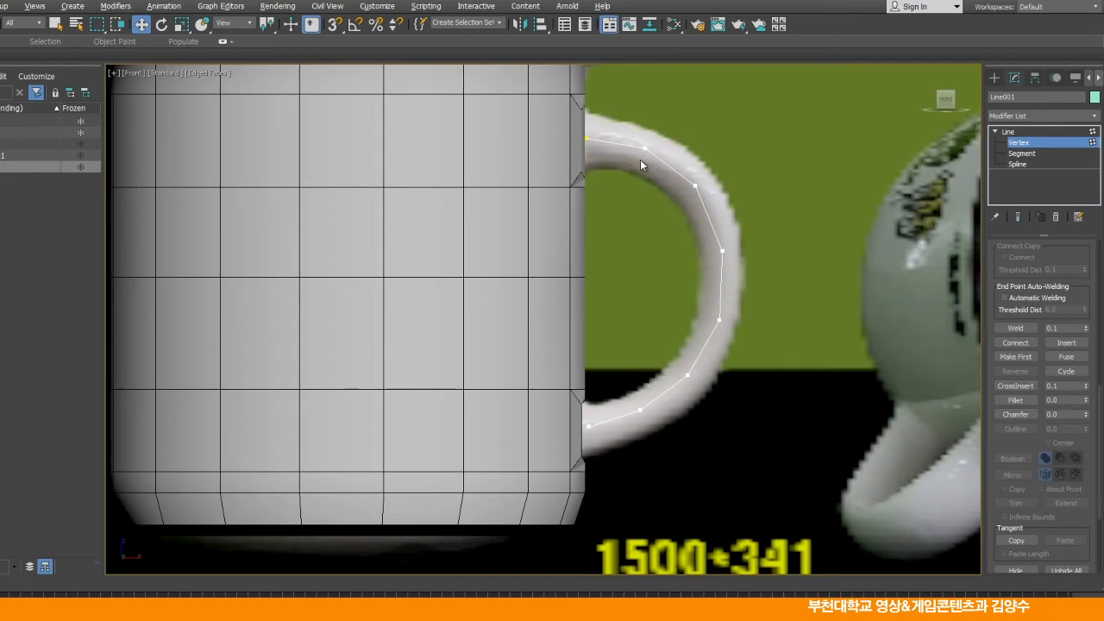
Move the whole handle spline in the top view off the reference image plane to the mug's side, near its center axis
click(1004, 133)
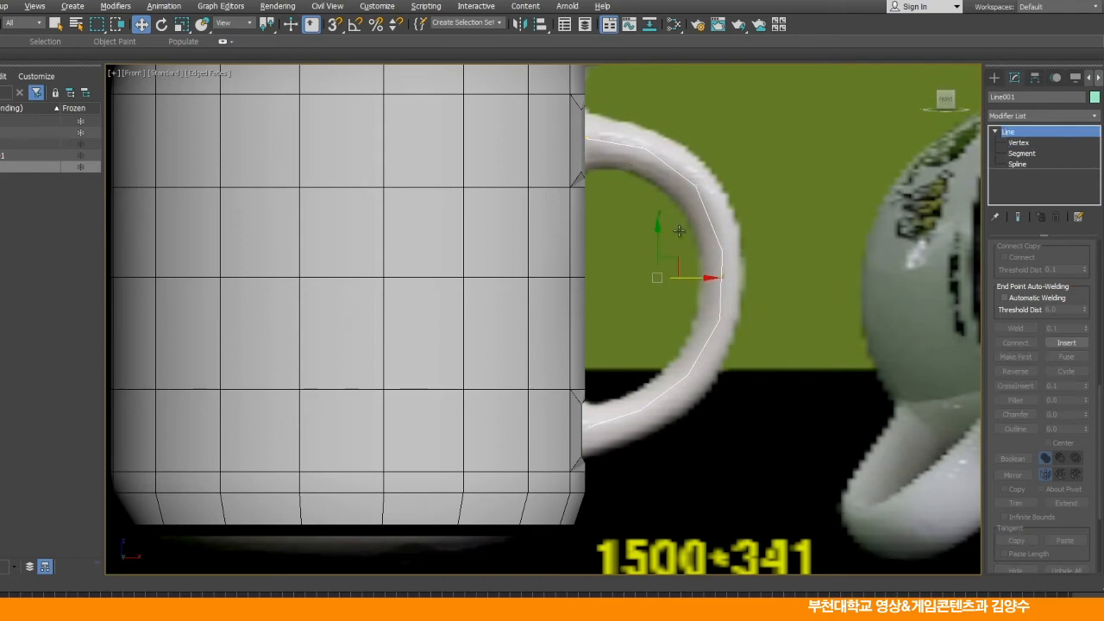
middle_drag(679, 231, 649, 247)
key(alt+w)
right_click(575, 439)
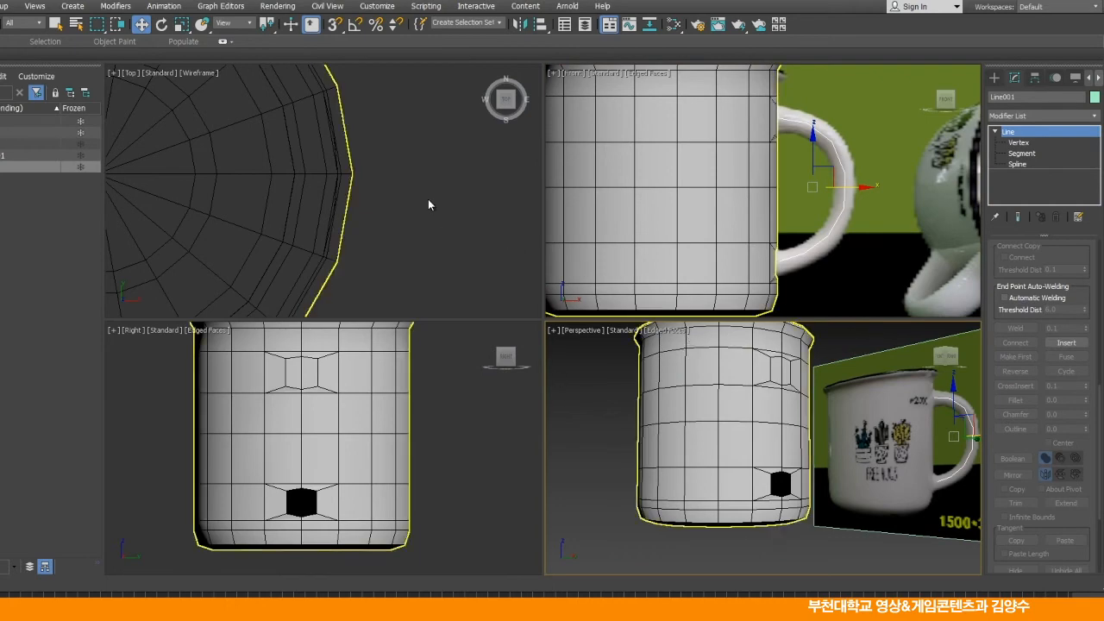
scroll(429, 204, down, 5)
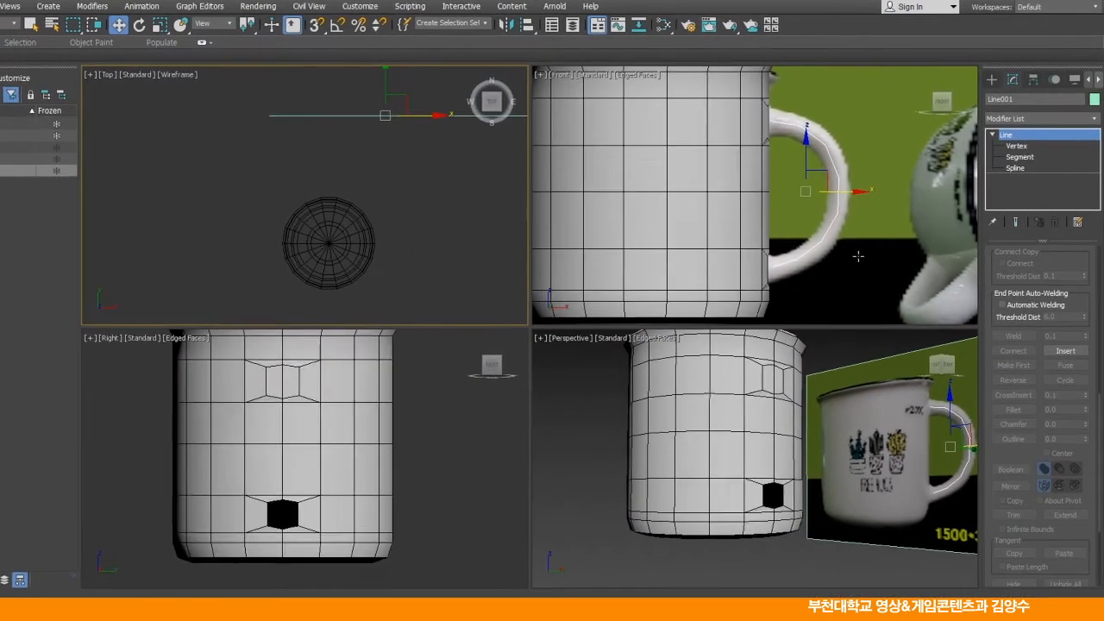
right_click(436, 231)
key(Escape)
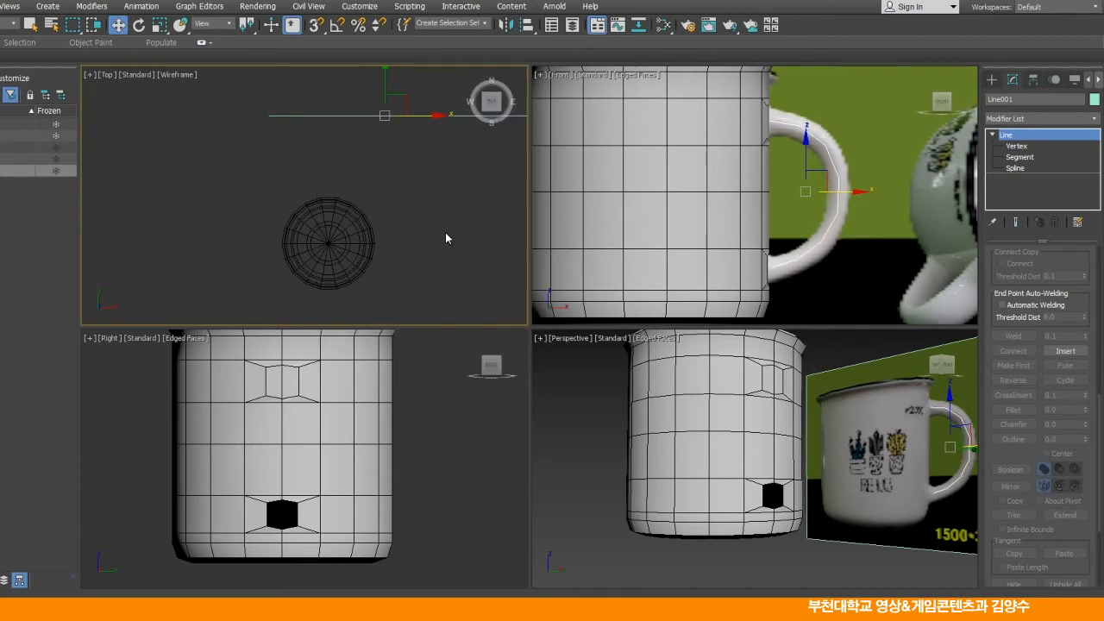
middle_drag(398, 124, 386, 159)
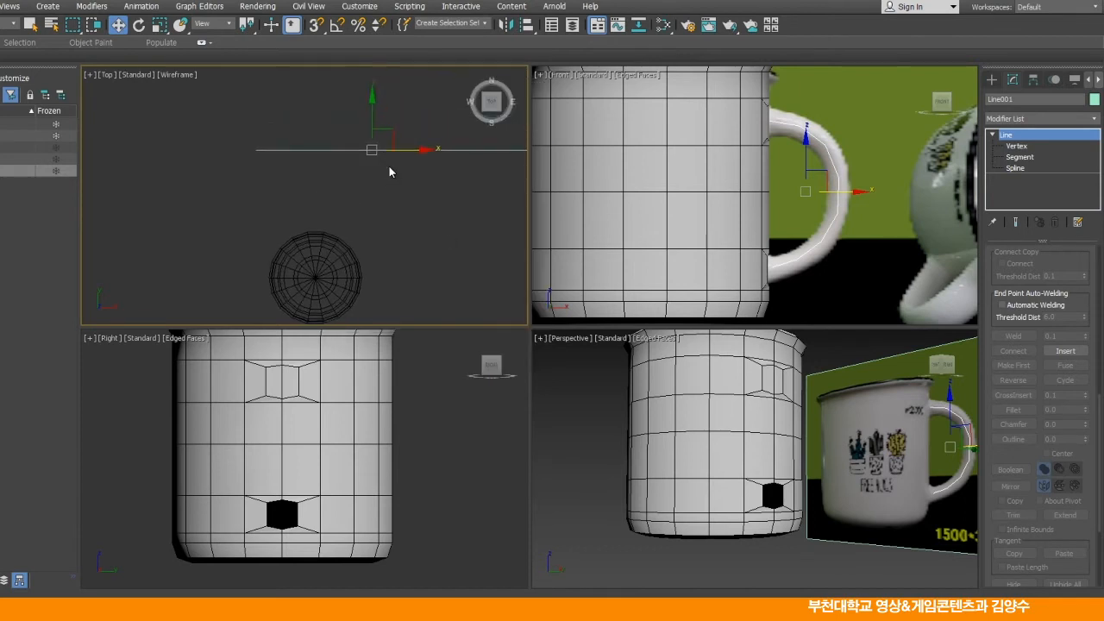
click(380, 116)
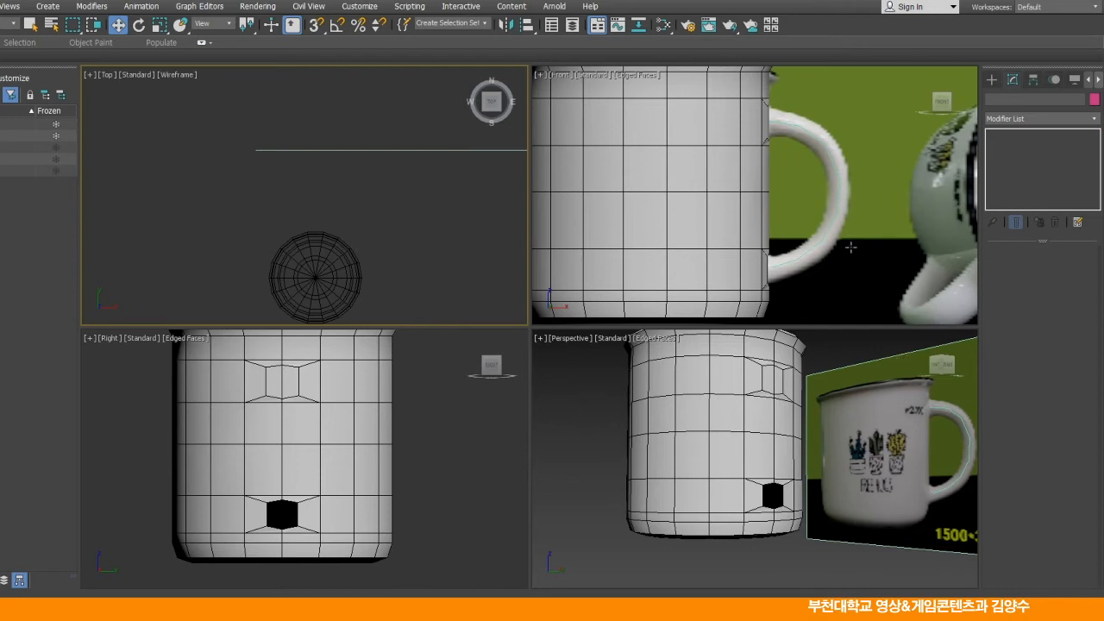
click(833, 217)
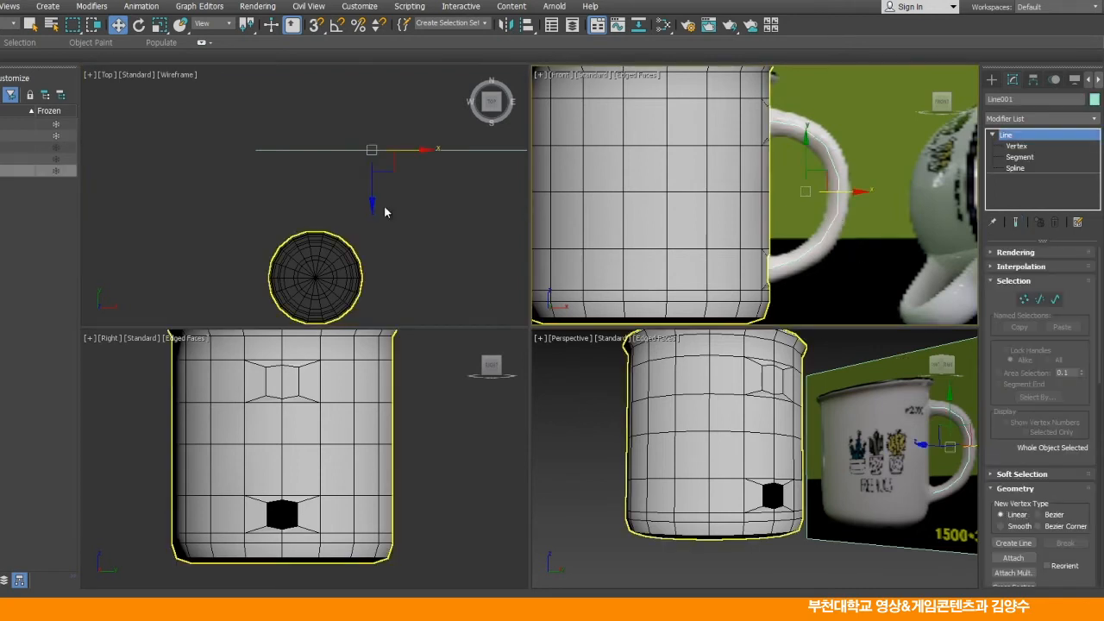
right_click(437, 207)
drag(373, 100, 373, 226)
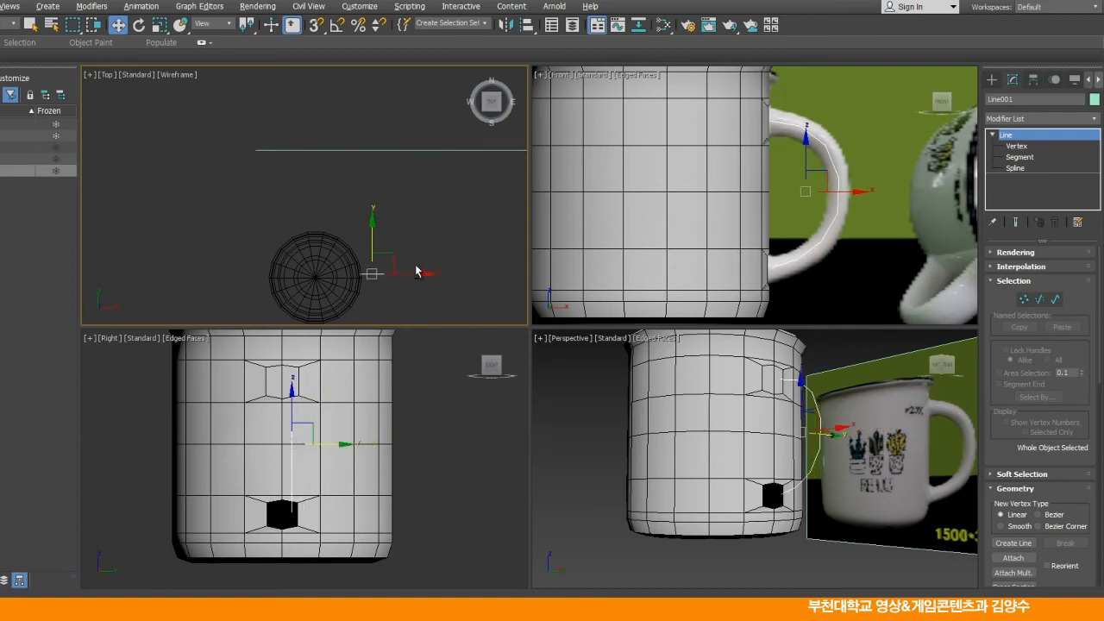
Fine-align the handle spline in the top view with the mug's horizontal center line
key(alt+w)
middle_drag(577, 328, 520, 234)
scroll(573, 355, up, 3)
scroll(528, 465, up, 1)
middle_drag(528, 468, 491, 215)
drag(688, 157, 691, 187)
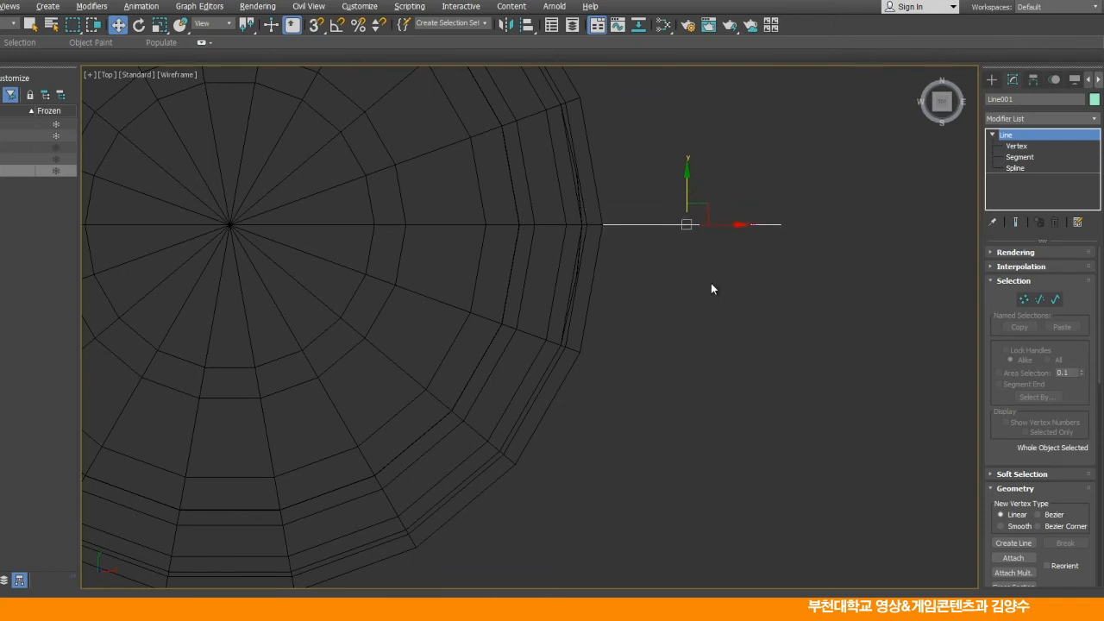
Extrude the mug's two upper handle-attachment polygons along the handle spline with 7 segments
key(alt+w)
middle_click(720, 397)
key(alt+w)
alt+middle_drag(687, 316, 653, 226)
middle_drag(547, 169, 542, 227)
click(749, 166)
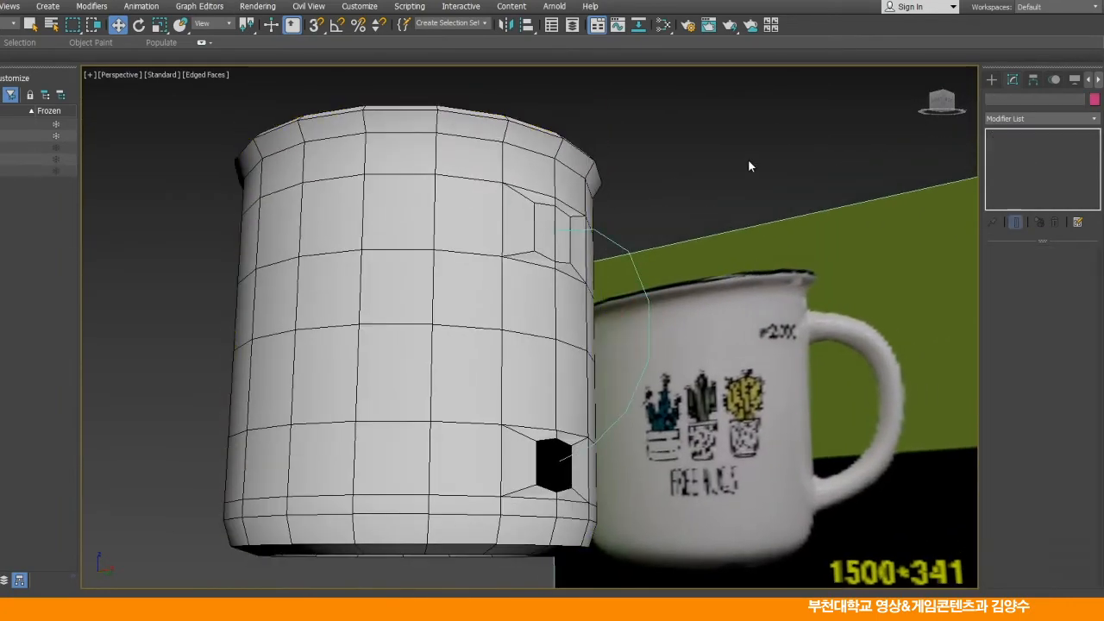
click(526, 154)
click(1017, 180)
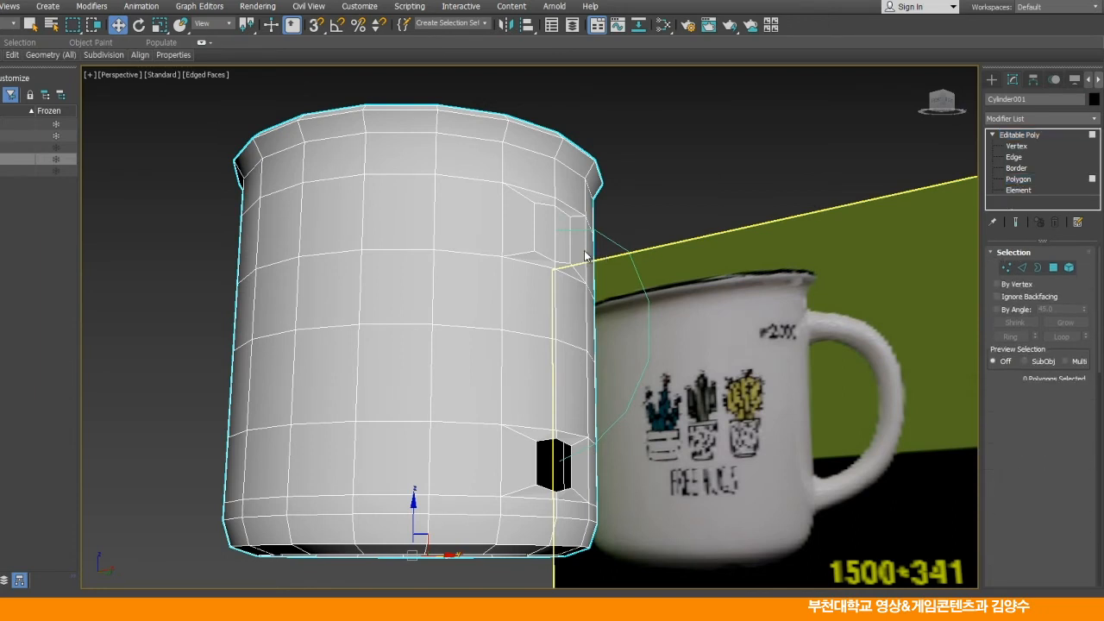
click(546, 231)
ctrl+click(565, 243)
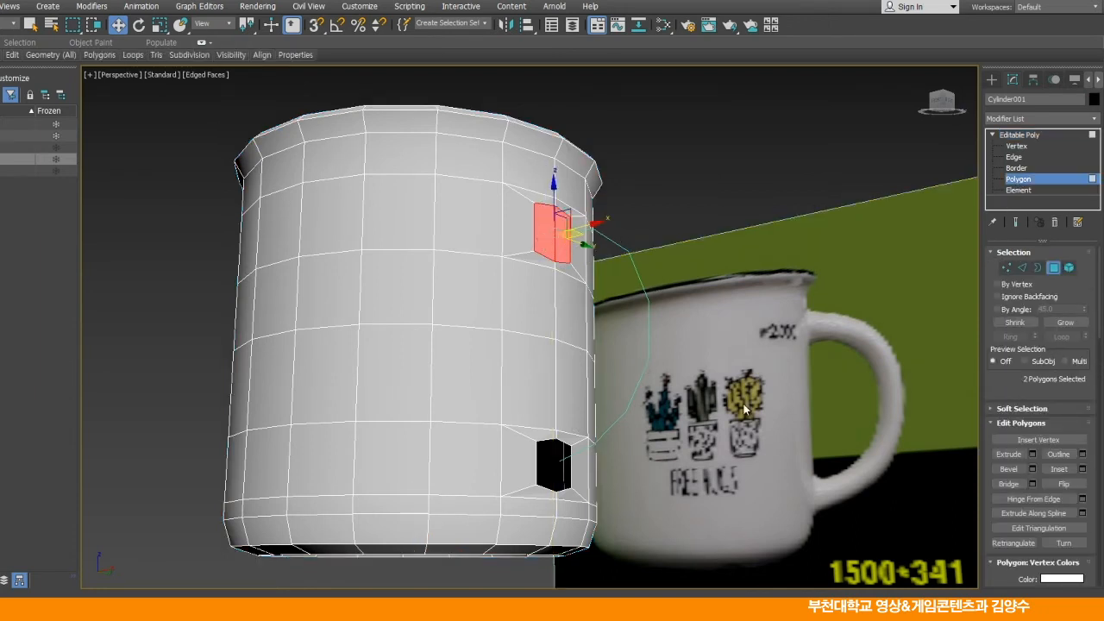
click(1083, 513)
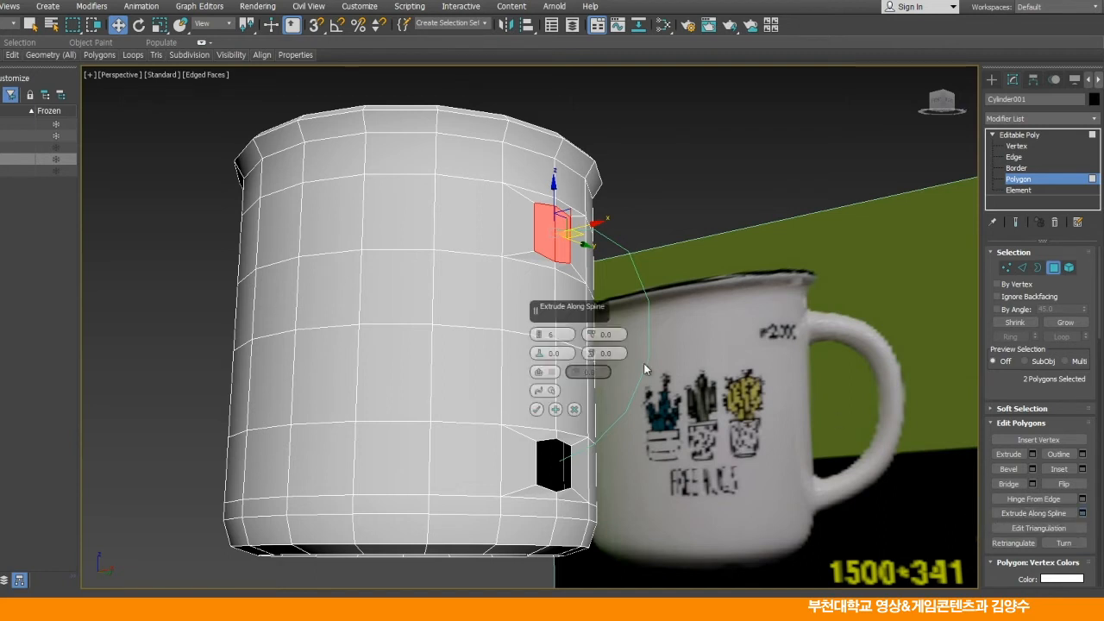
click(539, 390)
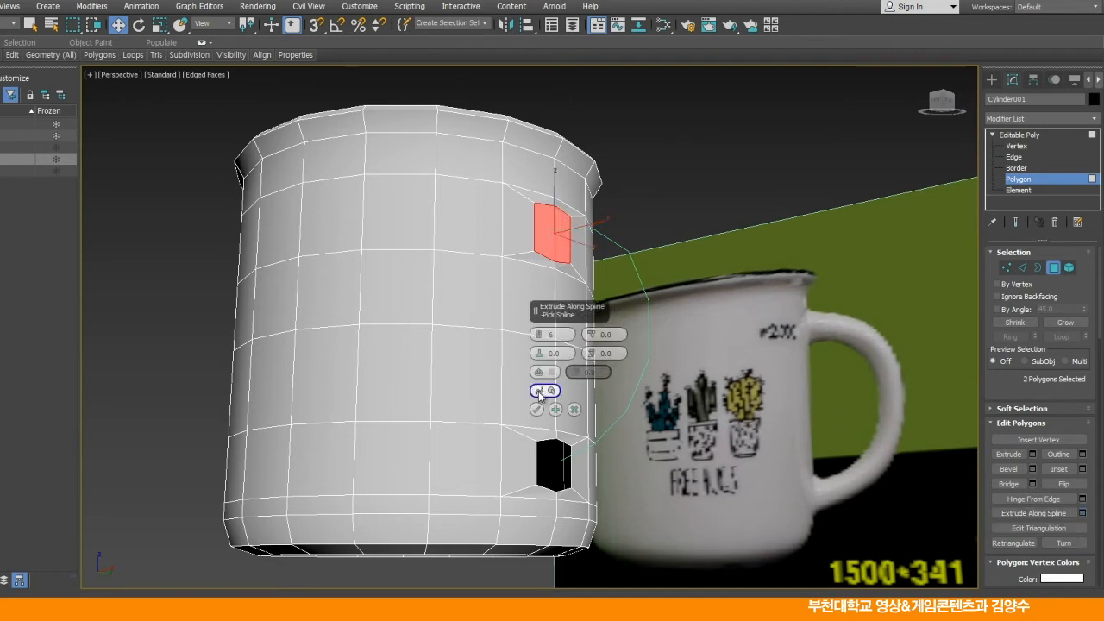
click(618, 255)
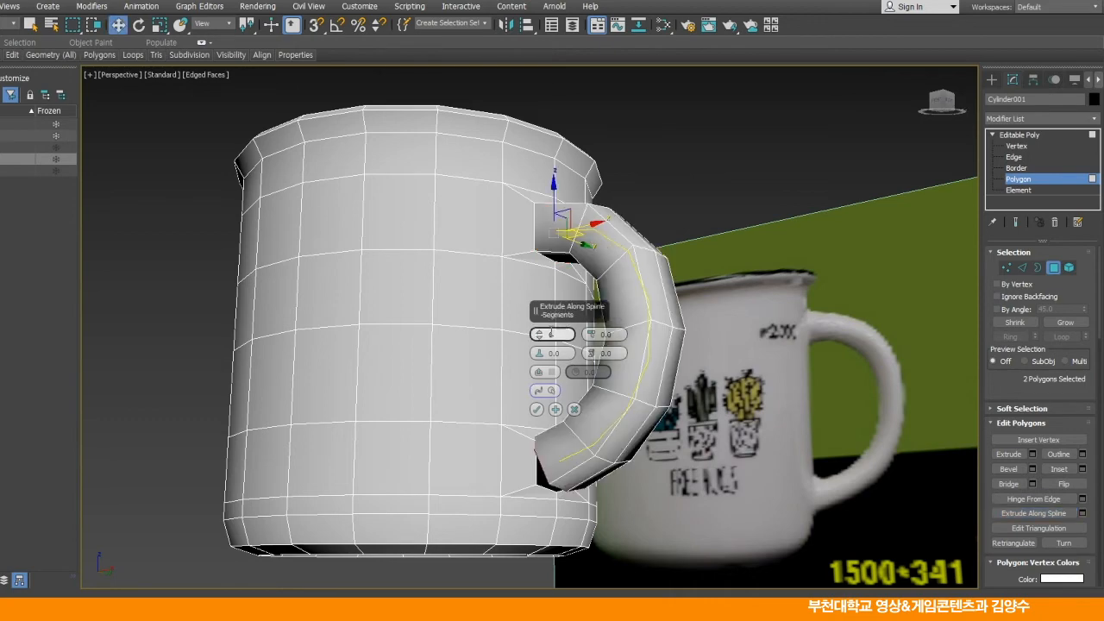
click(542, 332)
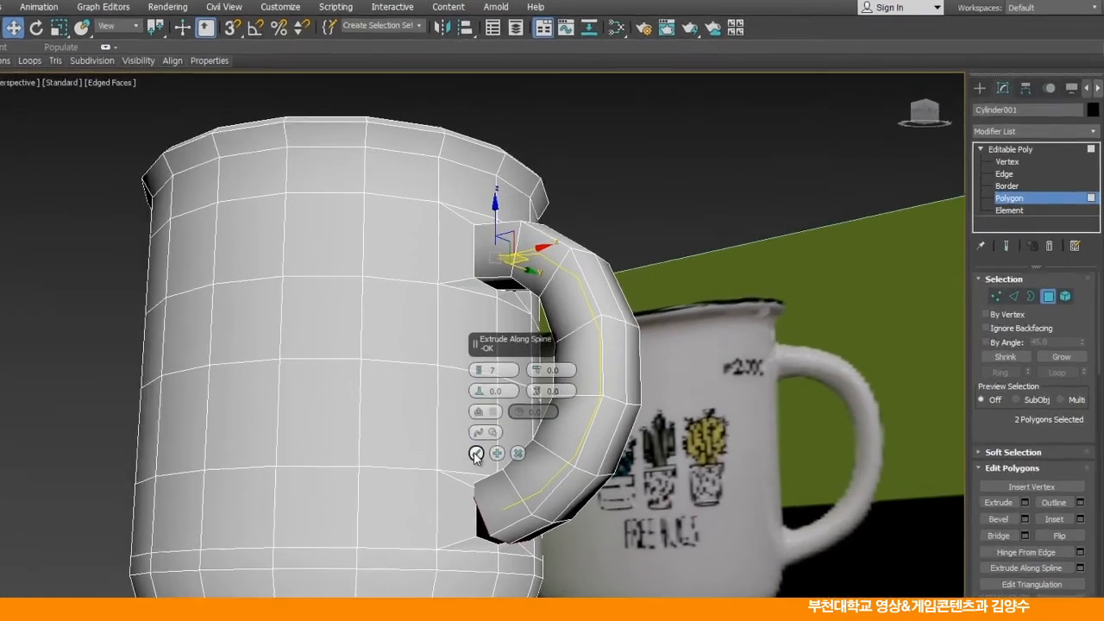
click(538, 410)
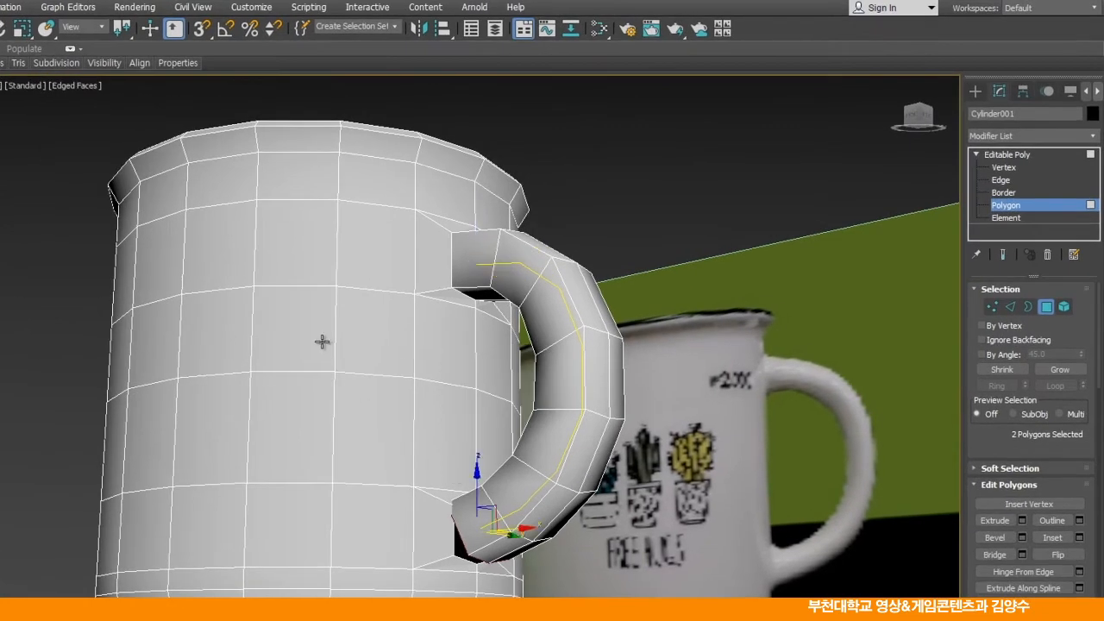
Examine at vertex level the gap between the handle's lower end and the mug's lower attachment hole
click(1001, 168)
alt+middle_drag(670, 192, 600, 201)
key(alt+w)
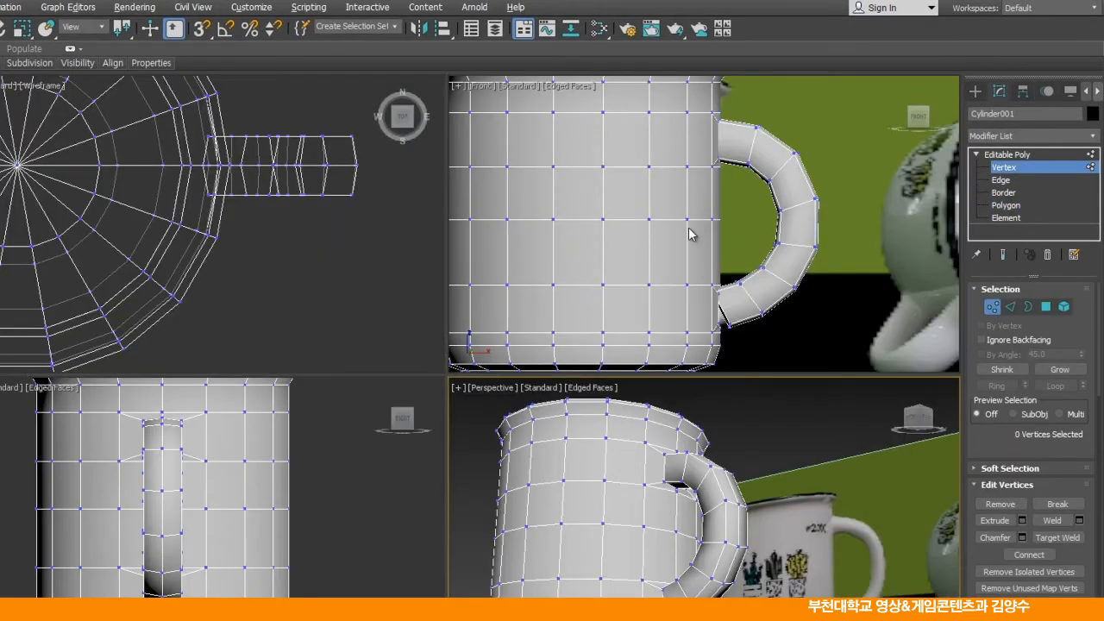
middle_drag(720, 236, 721, 187)
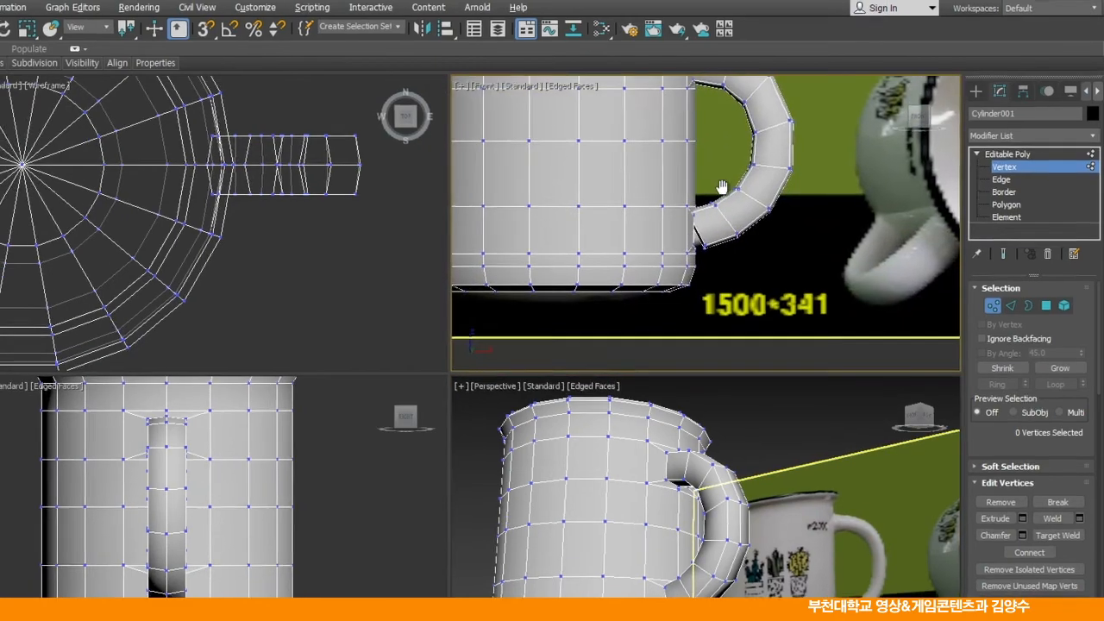
scroll(701, 228, up, 5)
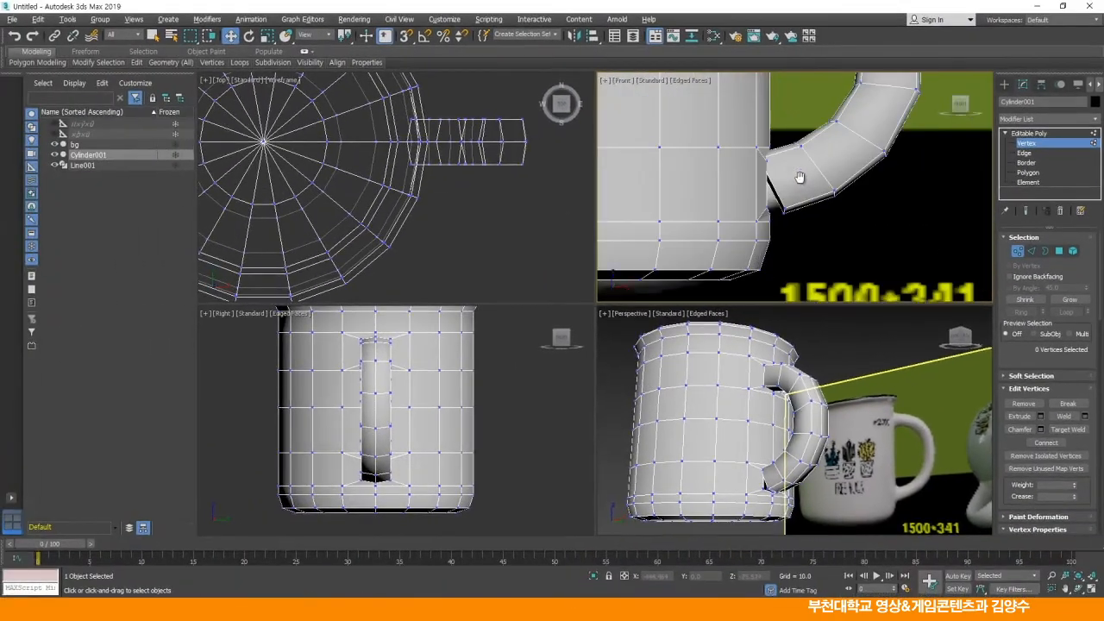
right_click(824, 358)
key(alt+w)
alt+middle_drag(656, 380, 634, 315)
scroll(516, 338, up, 5)
middle_drag(517, 337, 547, 338)
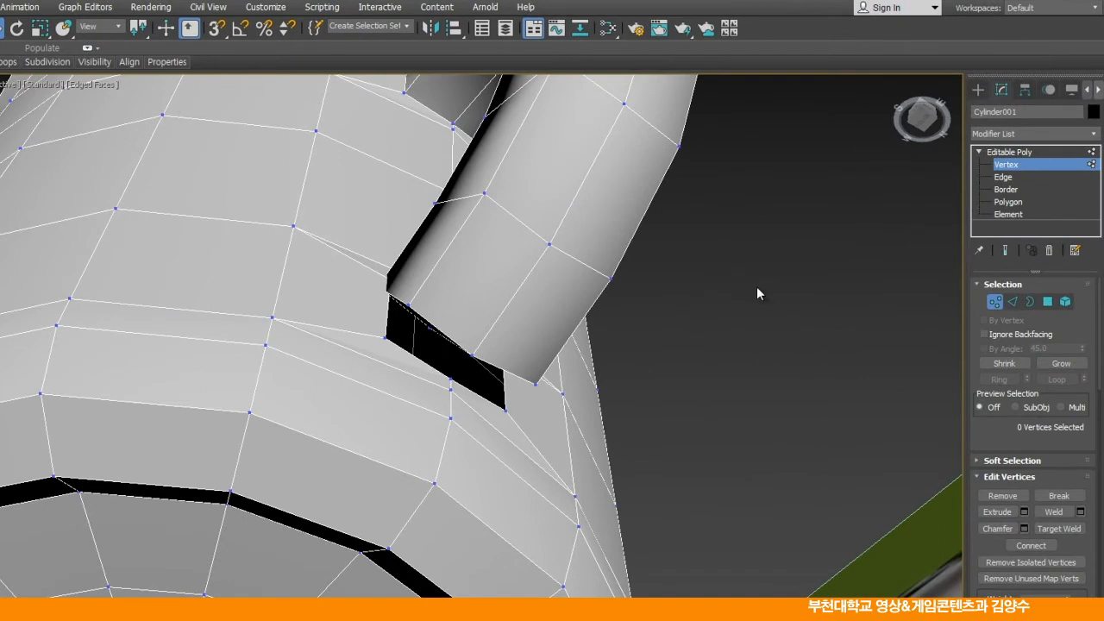
right_click(777, 240)
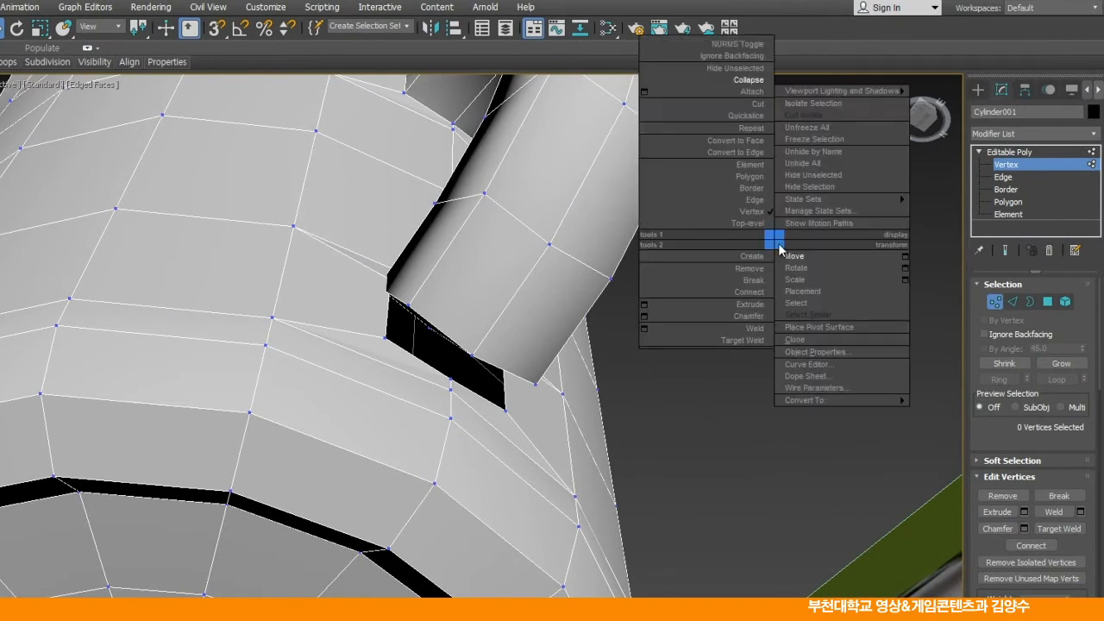
click(746, 340)
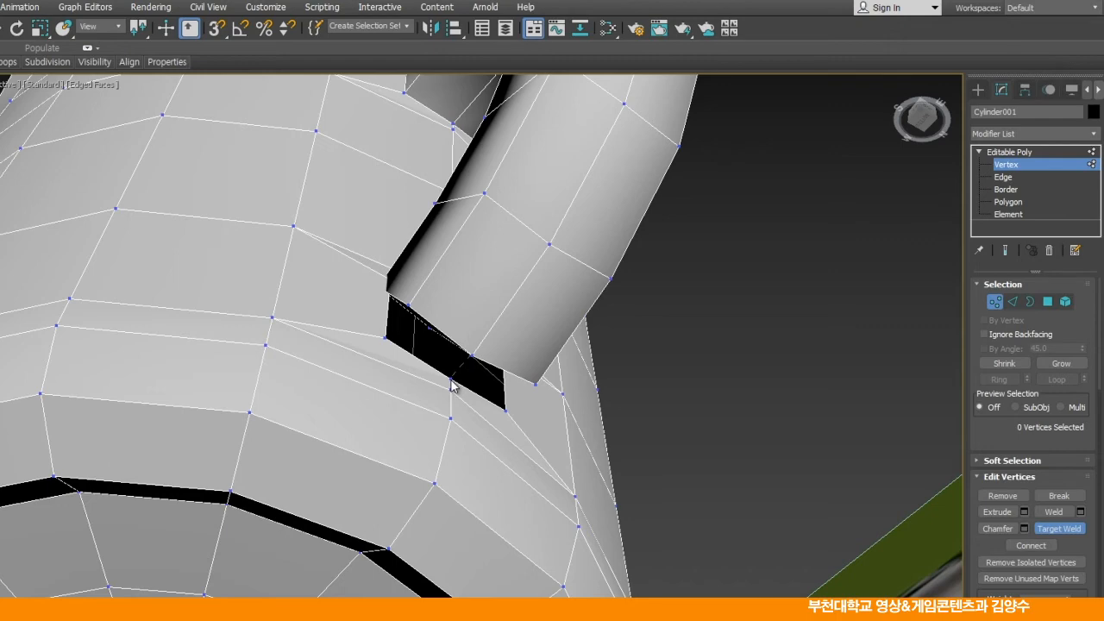
key(w)
Delete the polygons capping the handle's lower end so it is open toward the mug
alt+middle_drag(412, 338, 520, 426)
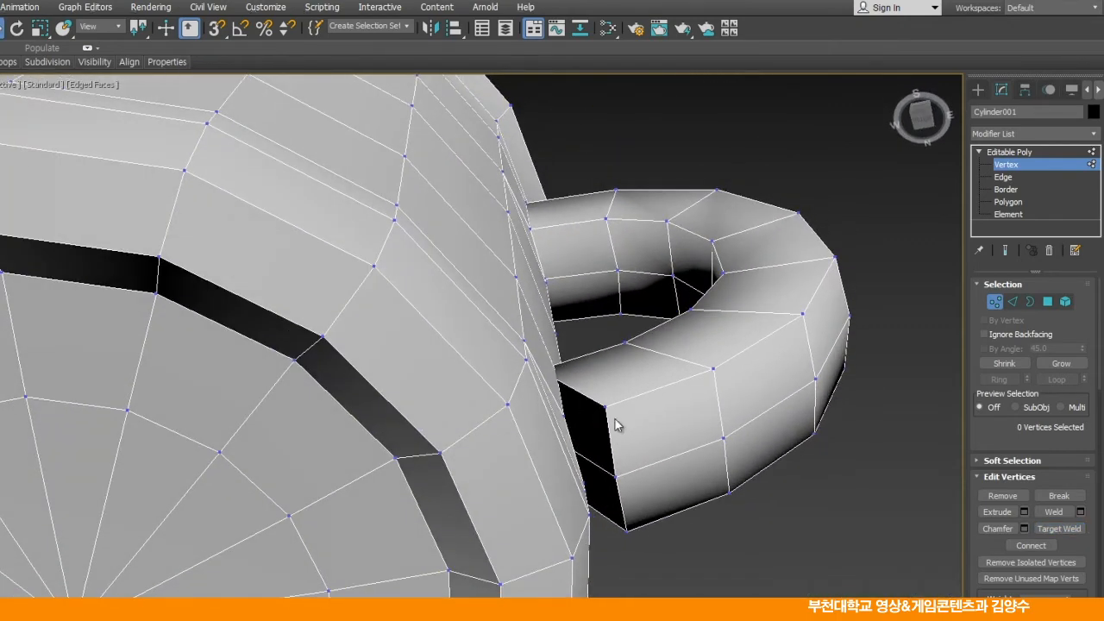
click(1014, 203)
click(590, 429)
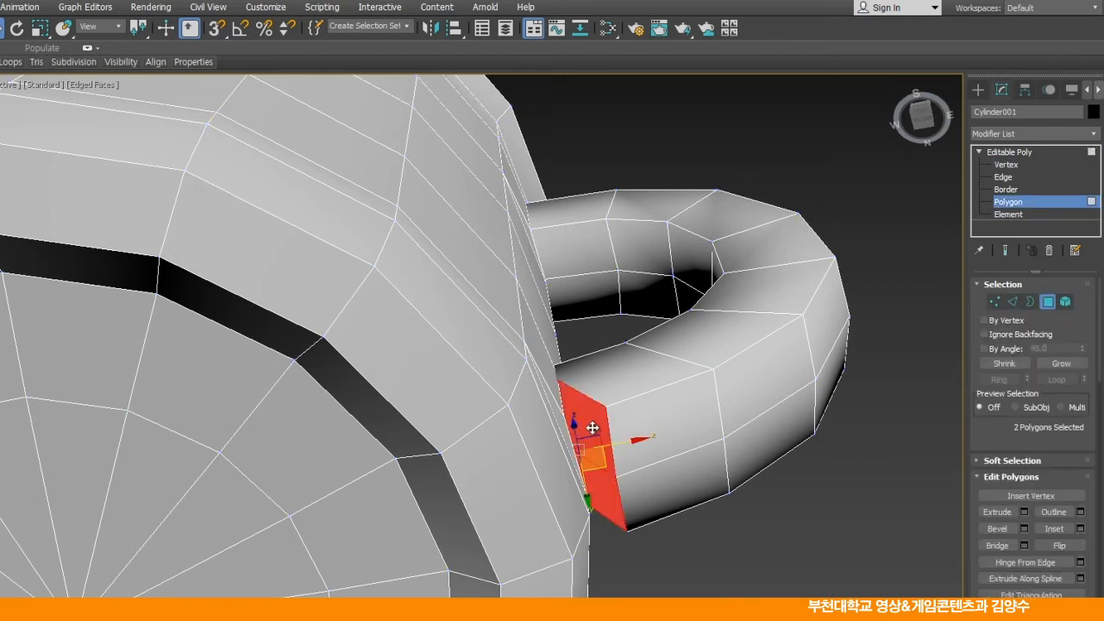
key(Delete)
click(592, 465)
key(Delete)
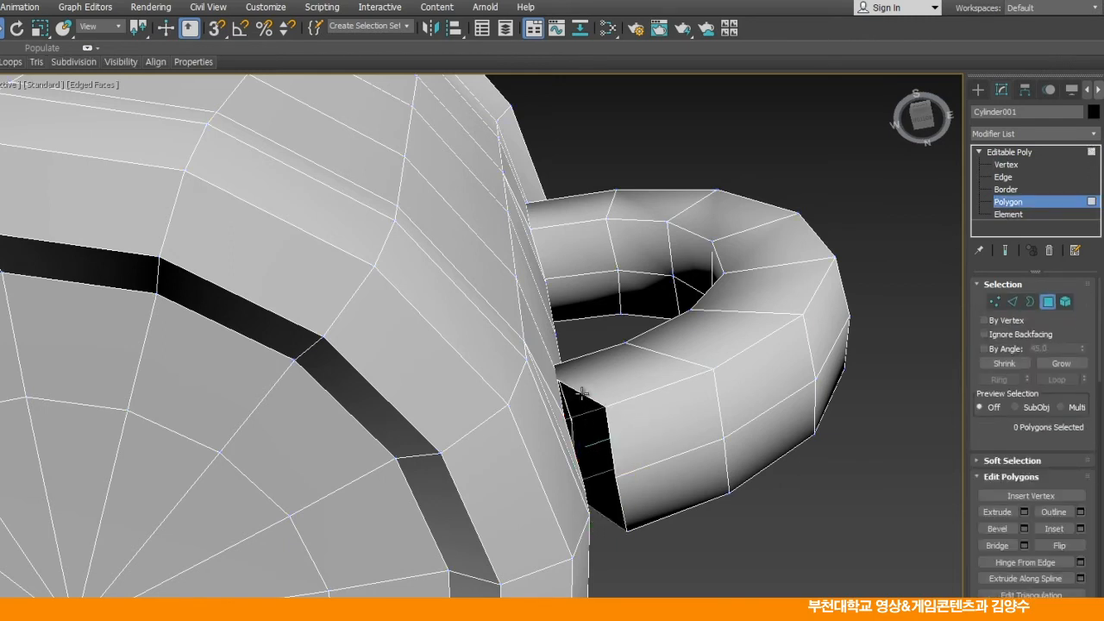
Target-weld the bottom middle vertex of the handle's lower end to the matching vertex of the mug's lower hole
click(1006, 164)
alt+middle_drag(681, 410, 722, 351)
right_click(751, 332)
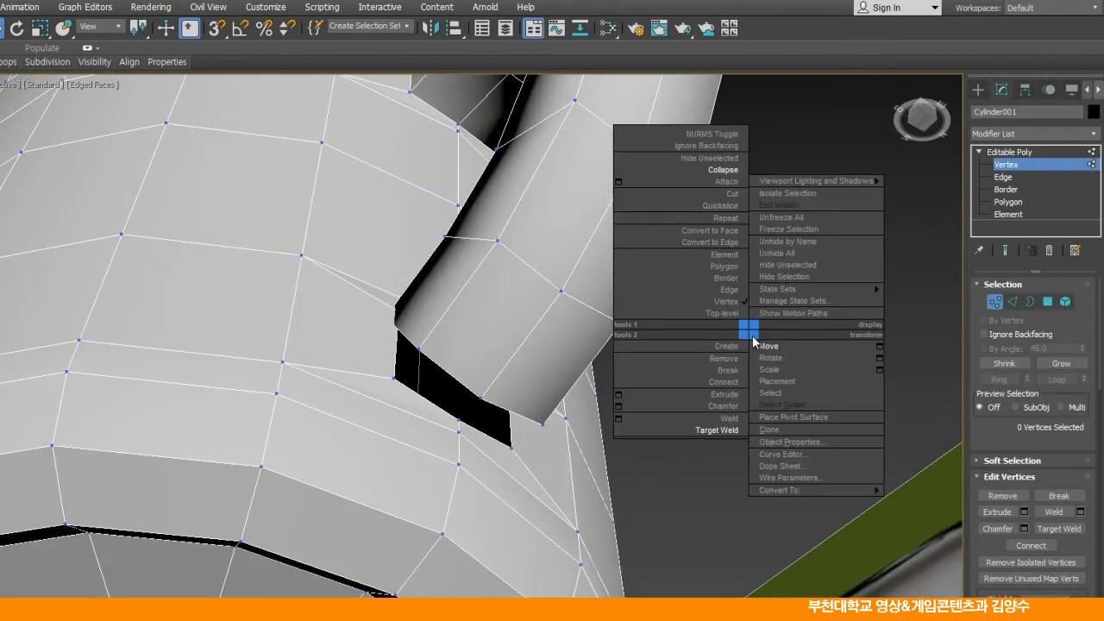
click(716, 429)
click(481, 399)
click(458, 420)
Target-weld the bottom corner vertices on both sides of the handle's lower end to the mug hole's bottom corners
alt+middle_drag(592, 389, 518, 389)
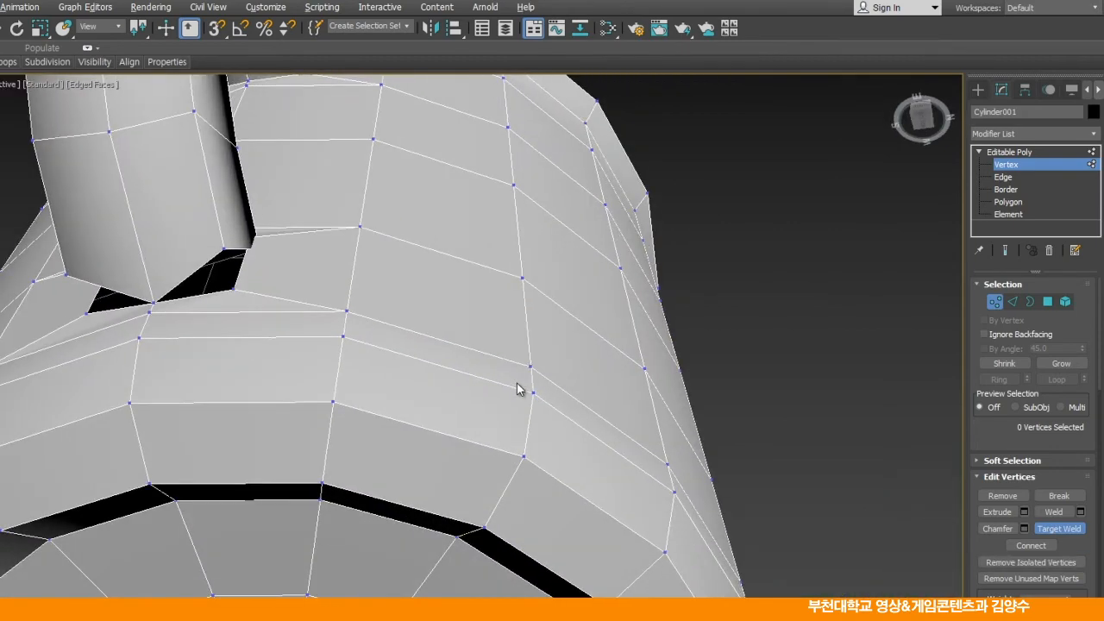
click(224, 249)
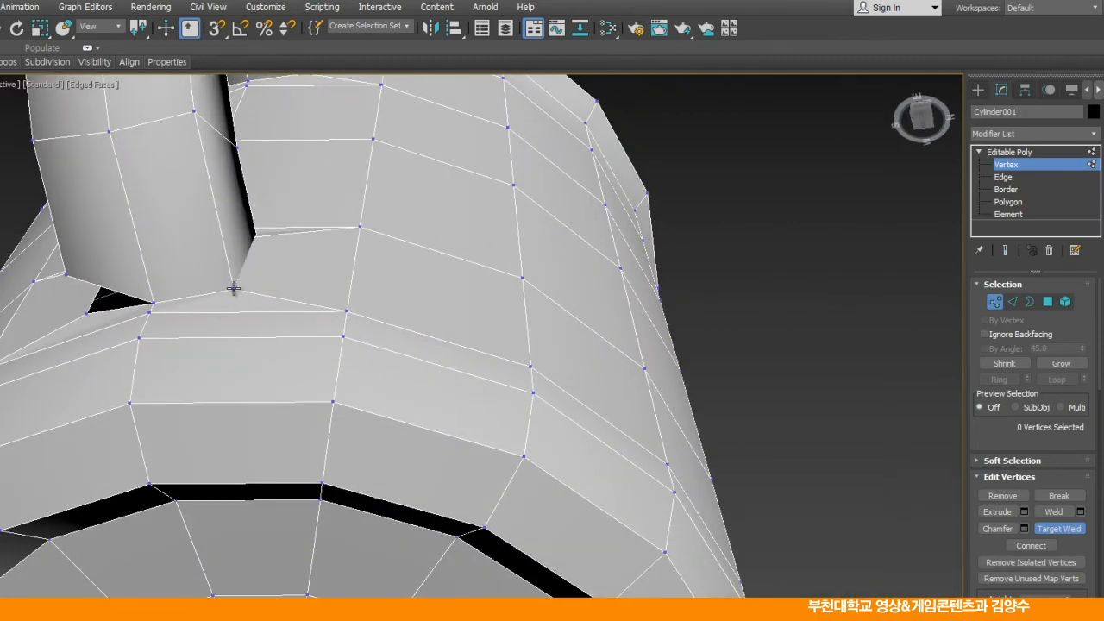
click(233, 286)
alt+middle_drag(113, 290, 199, 313)
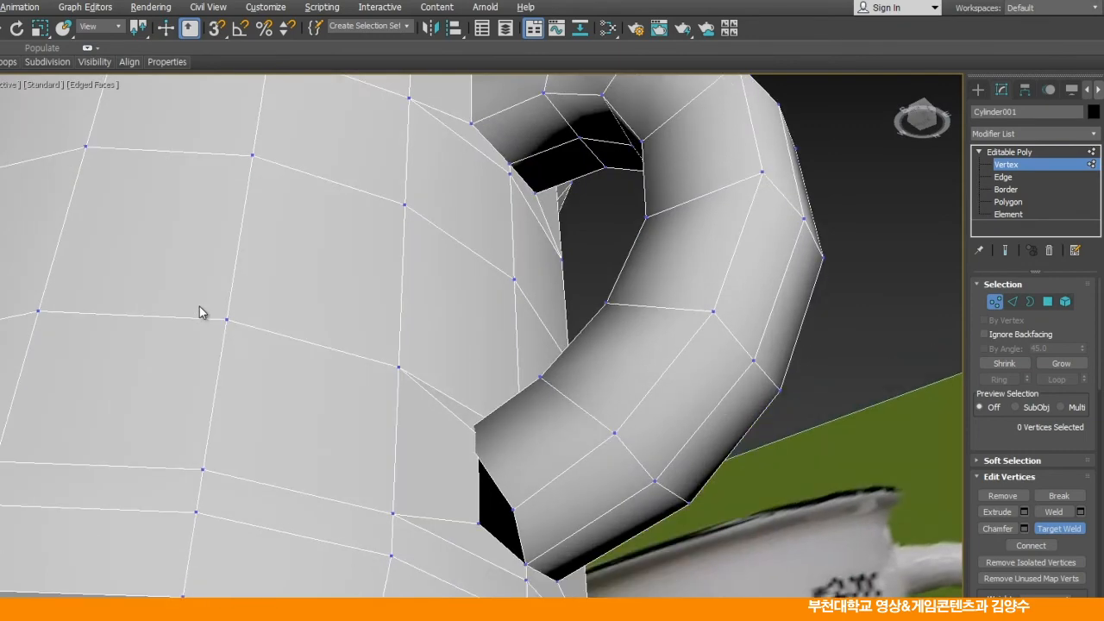
click(477, 523)
alt+middle_drag(455, 493, 437, 391)
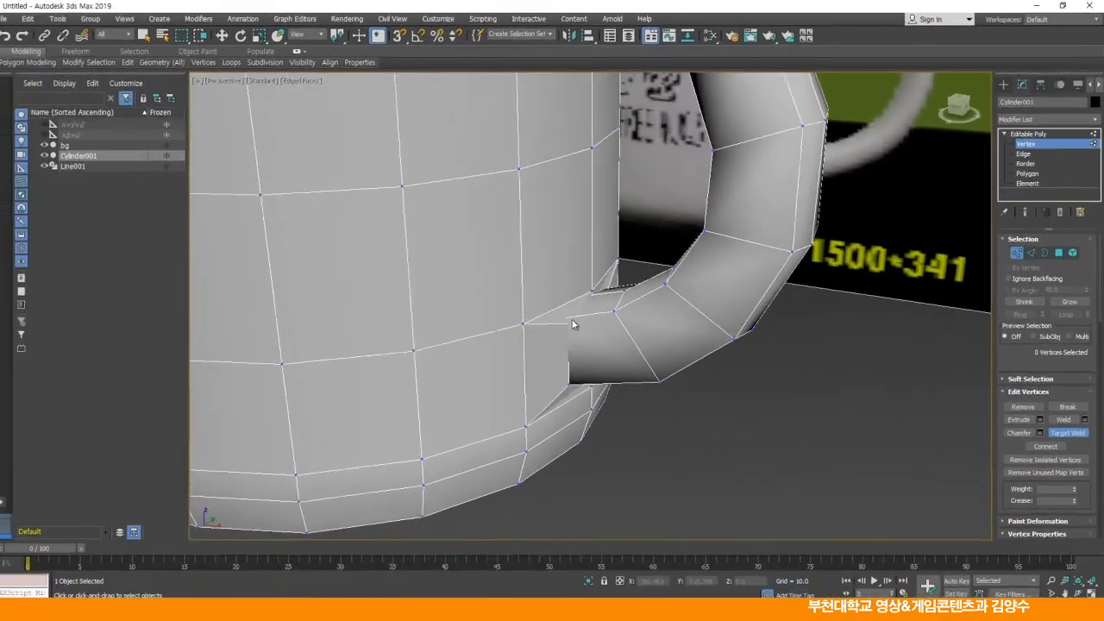
Target-weld the remaining upper vertices of the handle's lower end to the mug's lower hole, working in wireframe display
scroll(573, 325, up, 3)
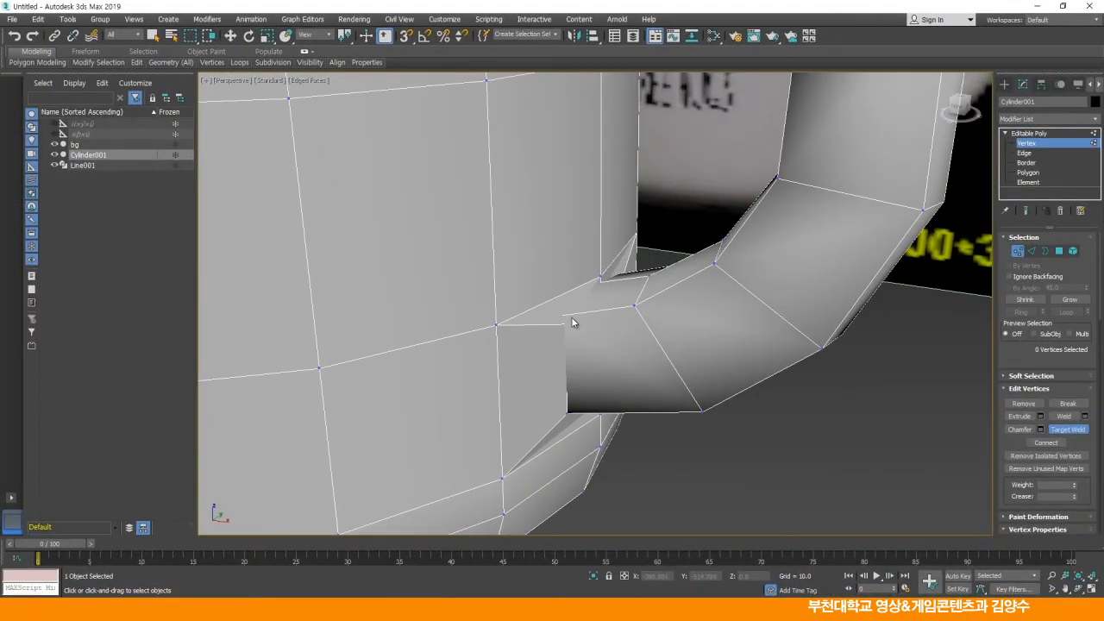
key(F3)
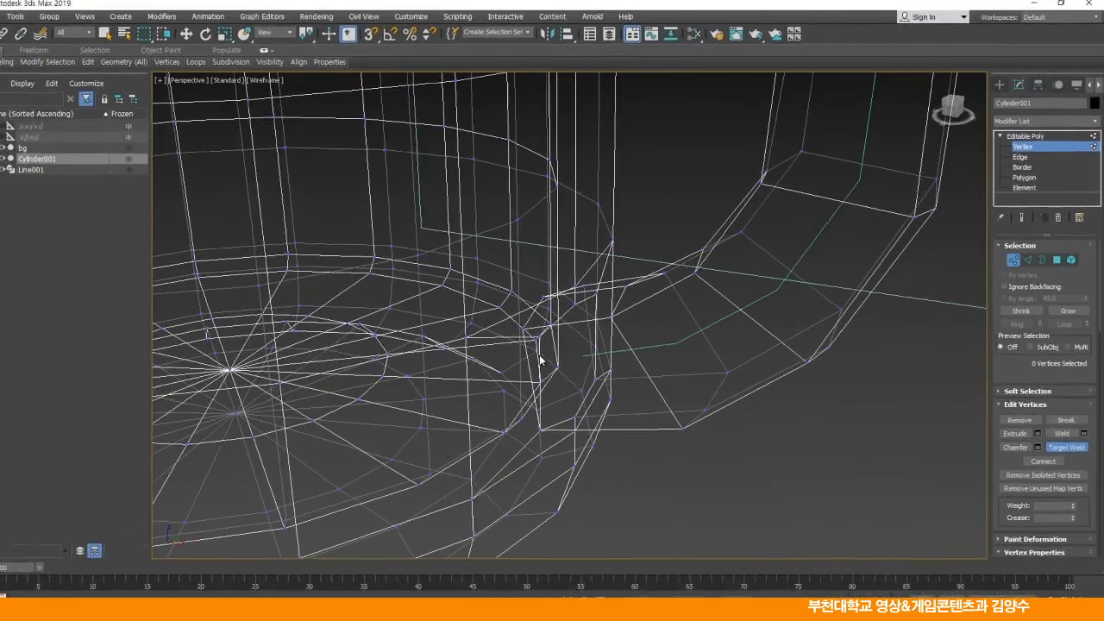
alt+middle_drag(567, 343, 587, 326)
alt+middle_drag(469, 385, 363, 304)
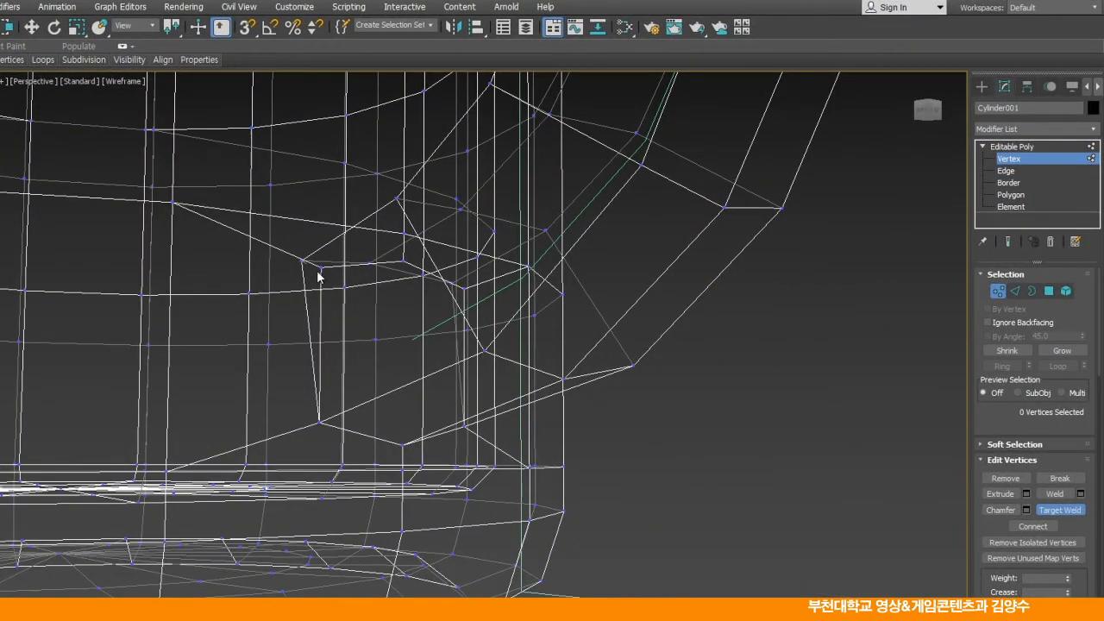
alt+middle_drag(406, 291, 396, 319)
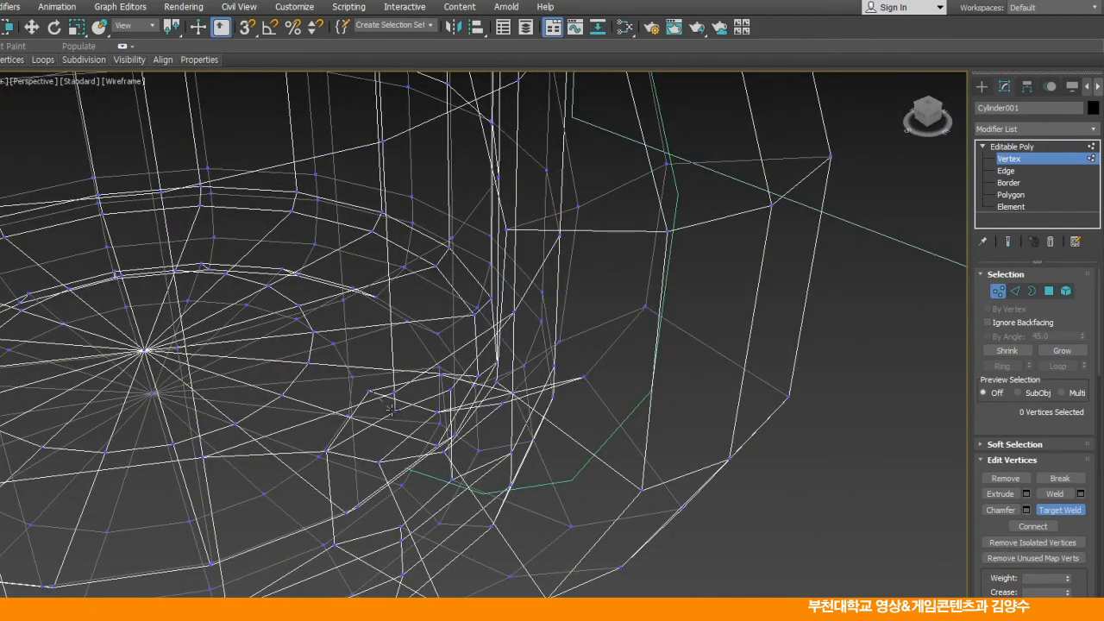
alt+middle_drag(406, 407, 442, 399)
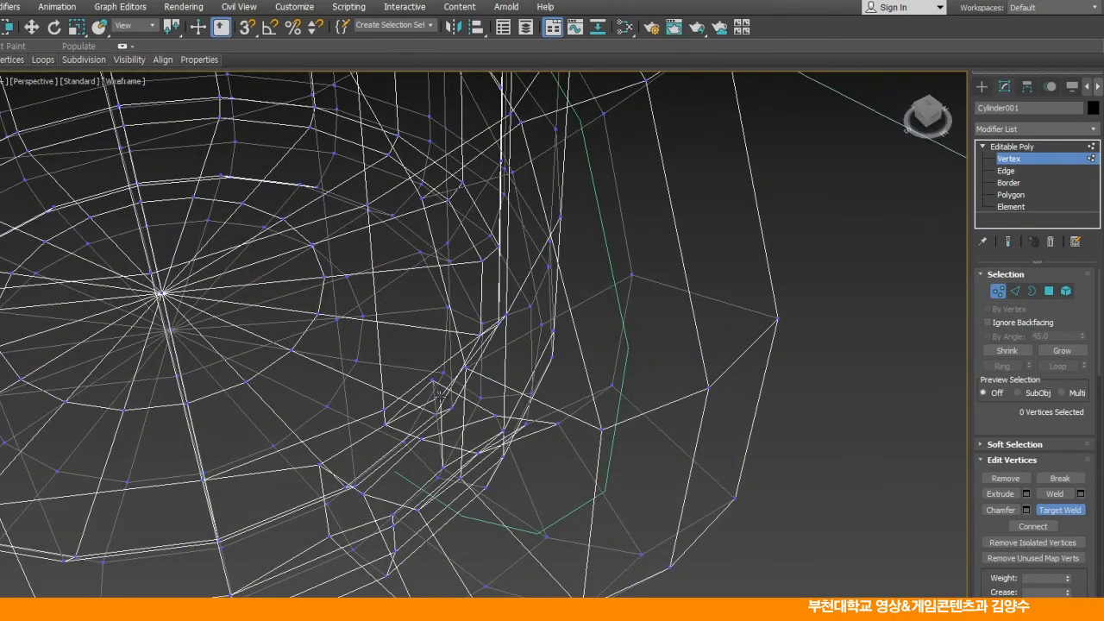
key(w)
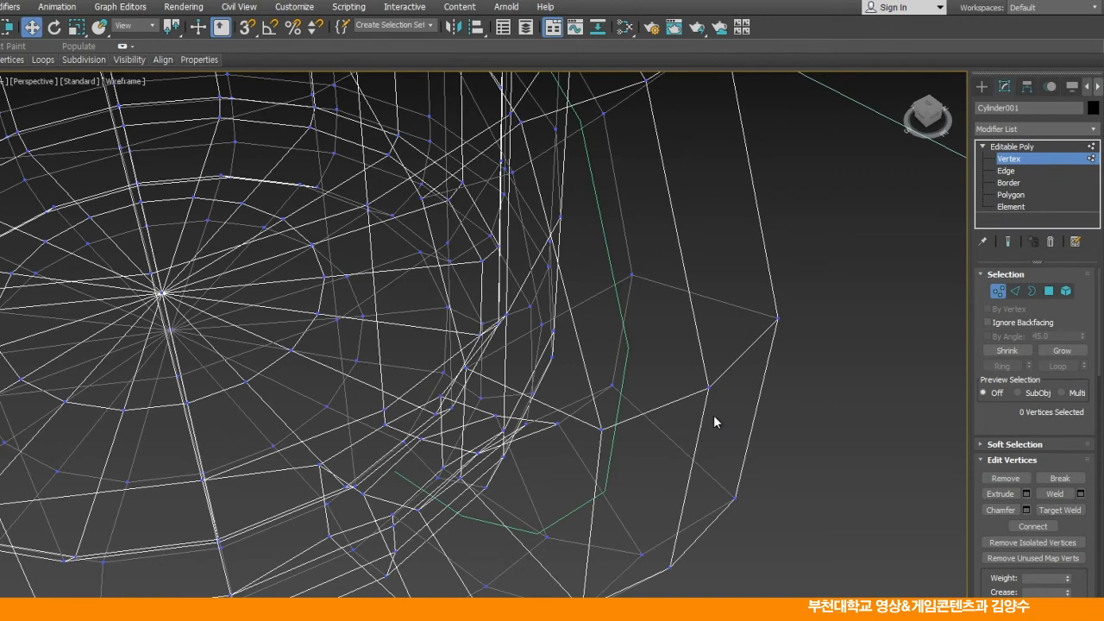
Restore shaded display in the perspective view and examine the whole handle in a maximized front view
right_click(822, 414)
click(828, 427)
key(alt+w)
middle_drag(801, 426, 751, 491)
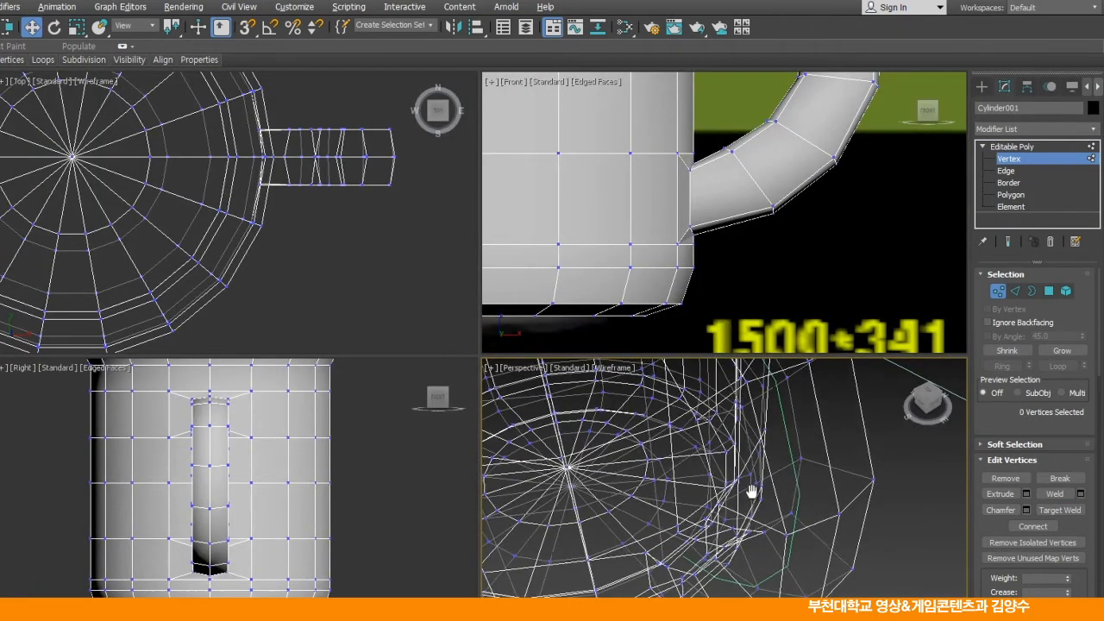
key(F3)
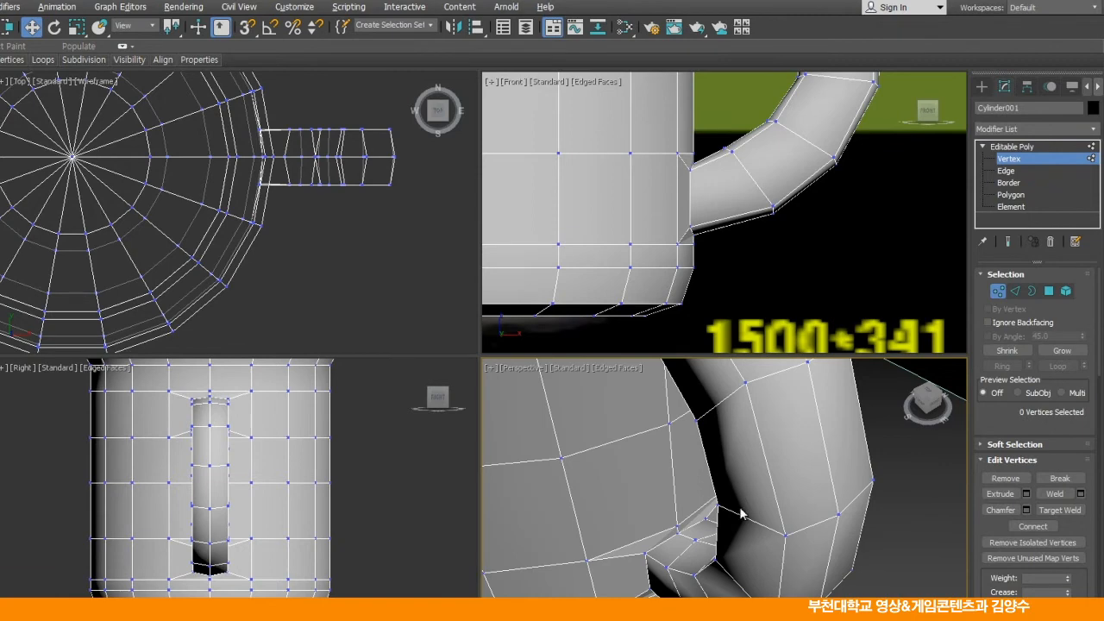
click(811, 258)
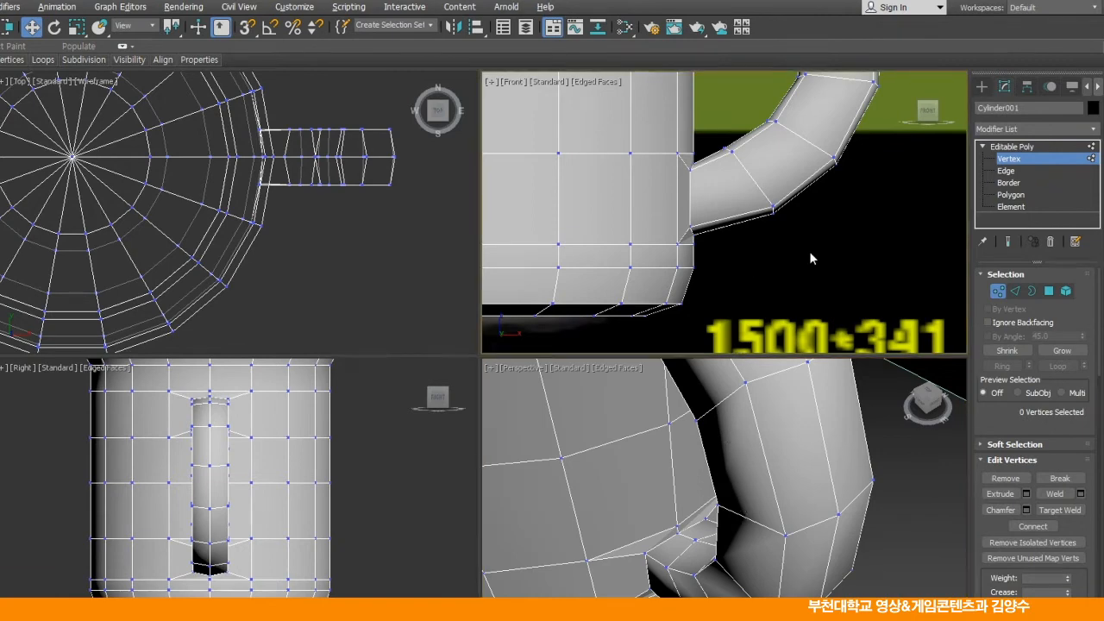
key(alt+w)
scroll(552, 255, down, 3)
middle_drag(532, 255, 545, 255)
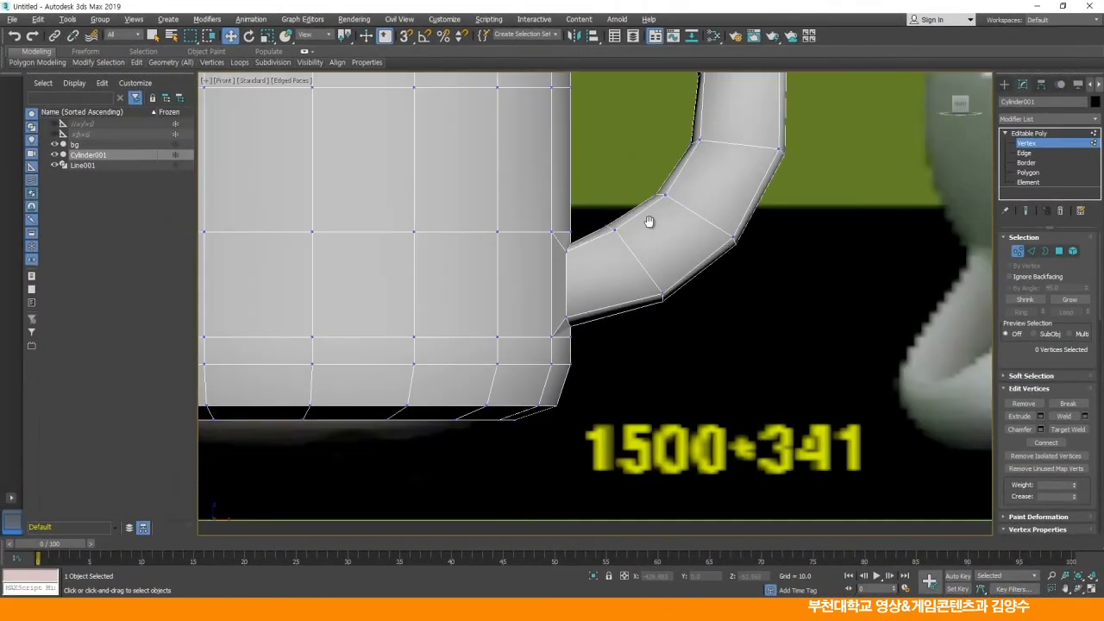
scroll(646, 192, down, 5)
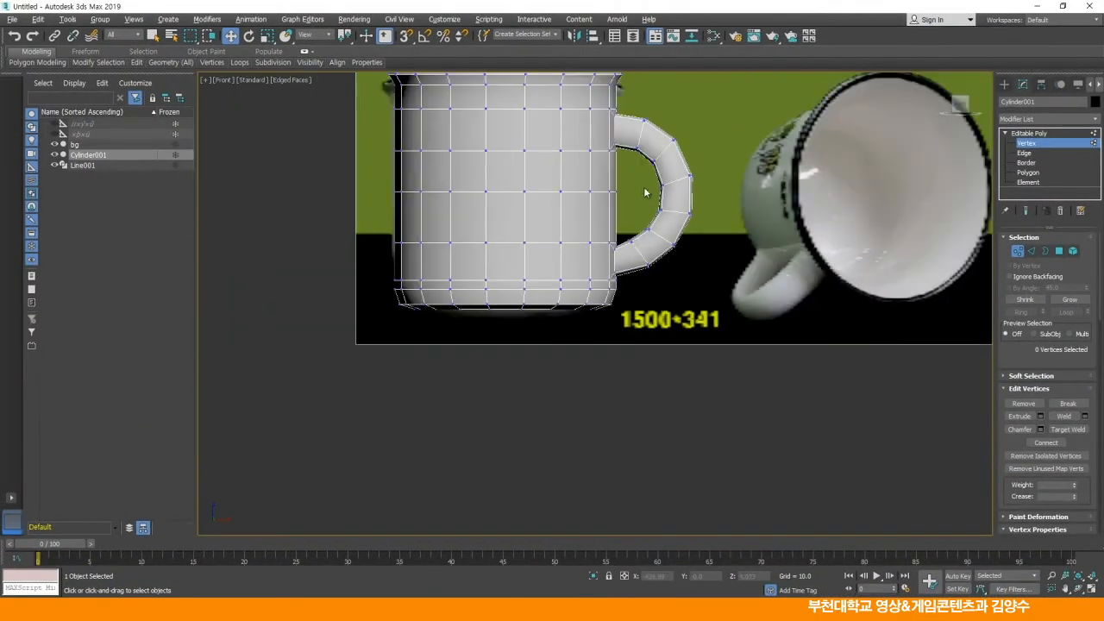
scroll(647, 215, up, 4)
middle_drag(655, 201, 660, 222)
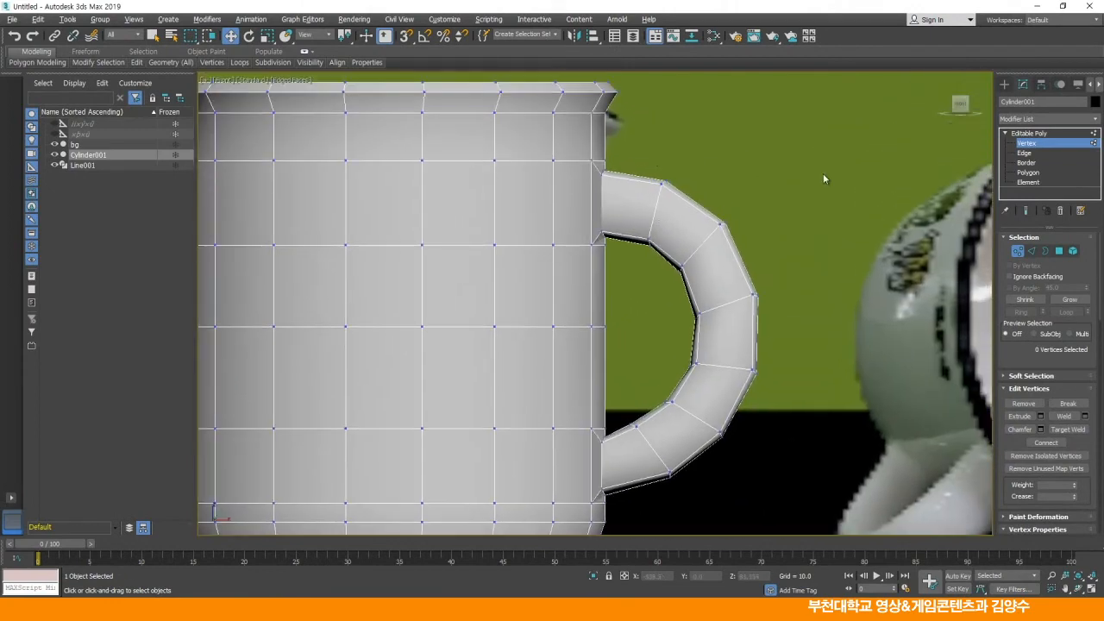
Leave vertex editing and enable See-Through in the mug's object properties so the reference image shows through
click(1040, 135)
middle_drag(446, 193, 449, 189)
scroll(450, 189, down, 4)
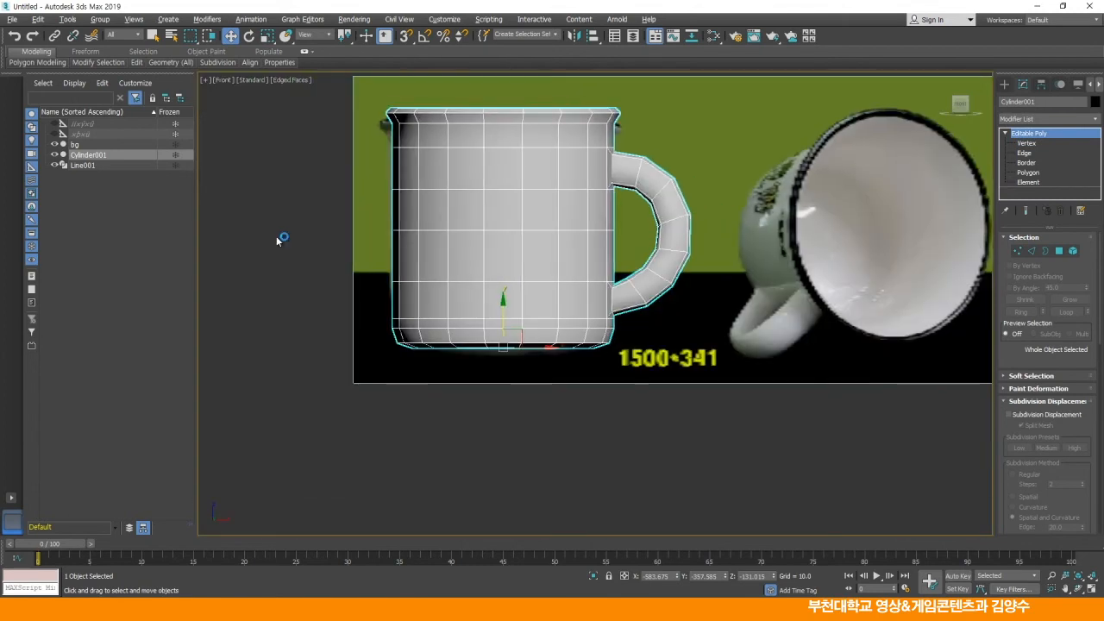
right_click(450, 213)
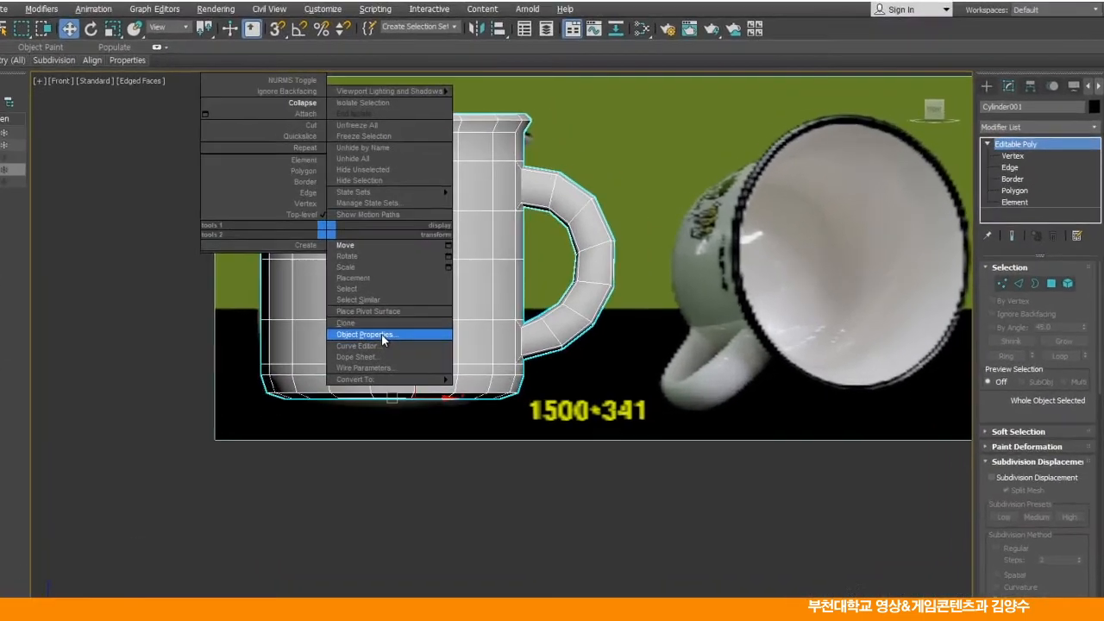
click(466, 297)
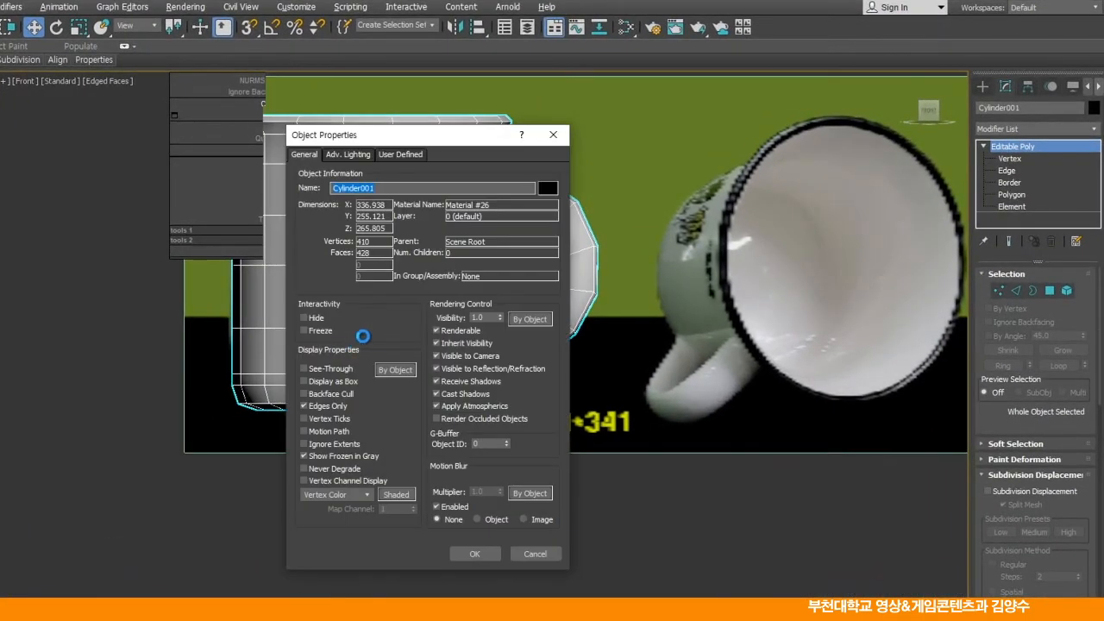
click(304, 369)
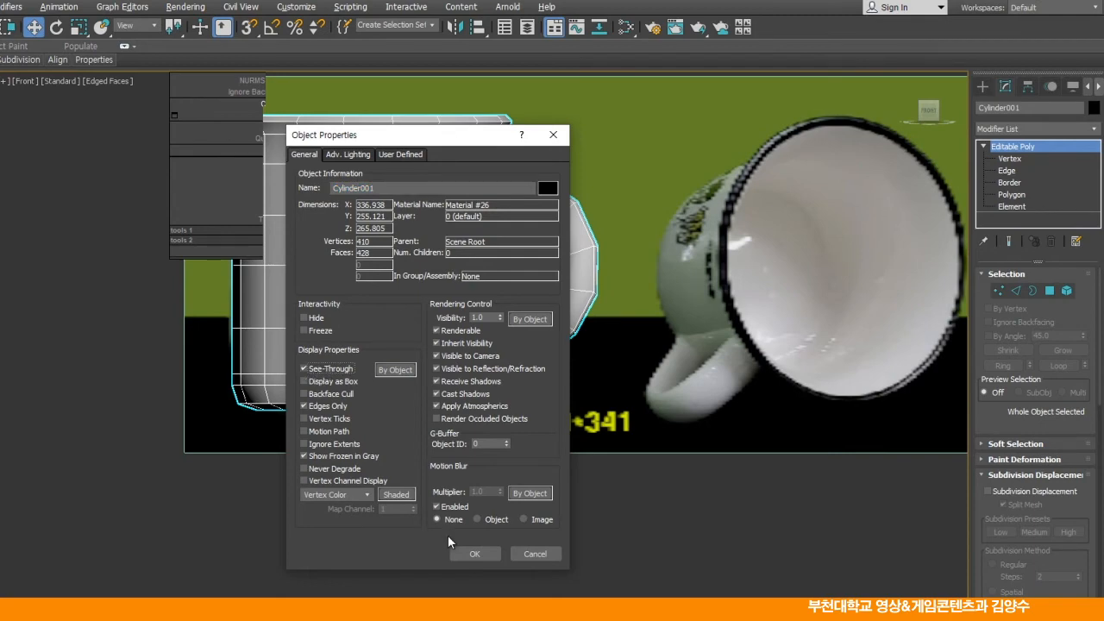
click(474, 554)
scroll(489, 388, up, 5)
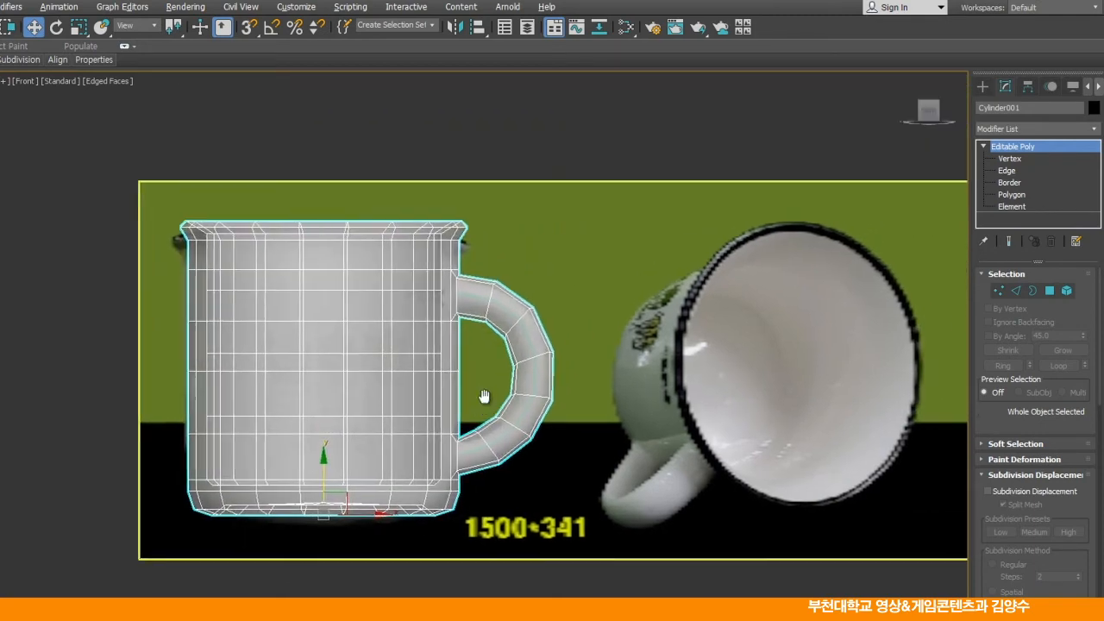
Scale down the first free vertex ring at the handle's upper end and move it closer to the mug to match the reference
scroll(526, 218, up, 3)
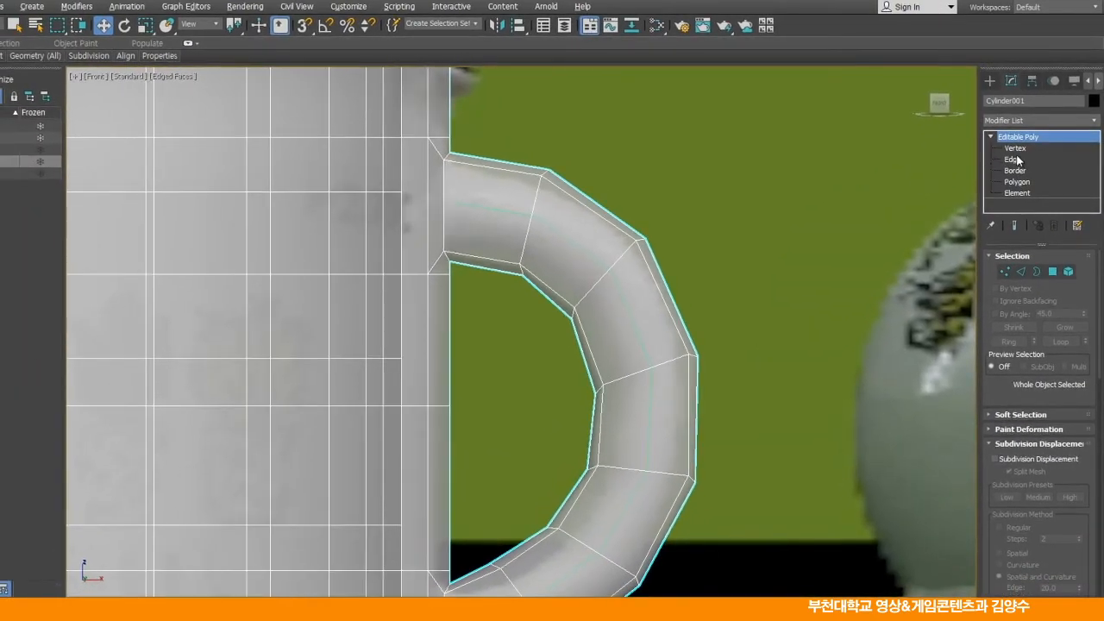
click(1015, 149)
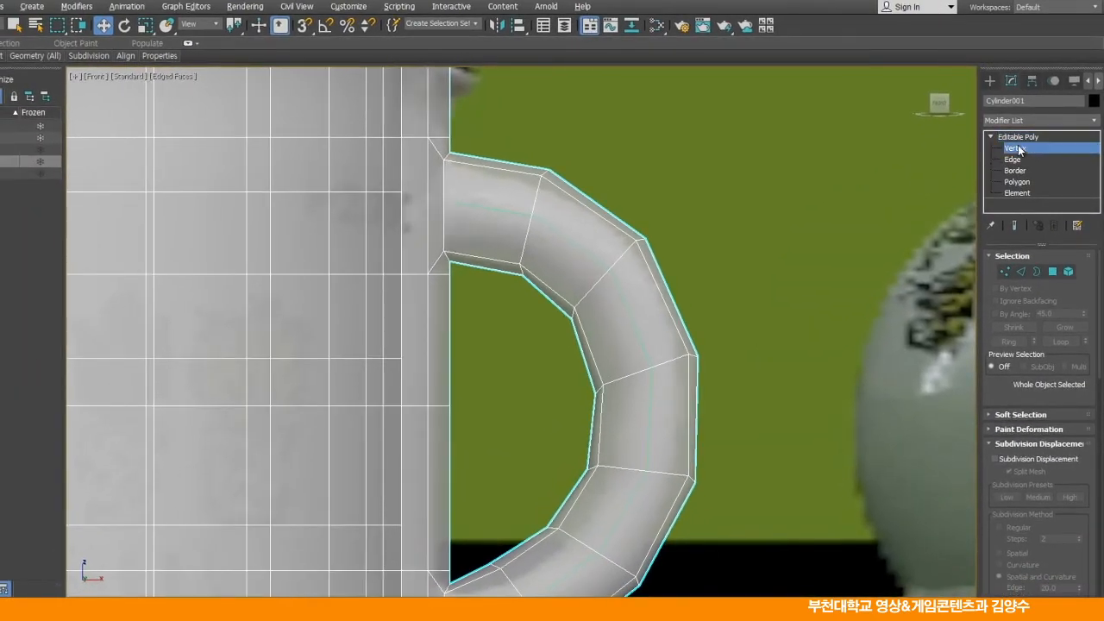
drag(568, 166, 542, 303)
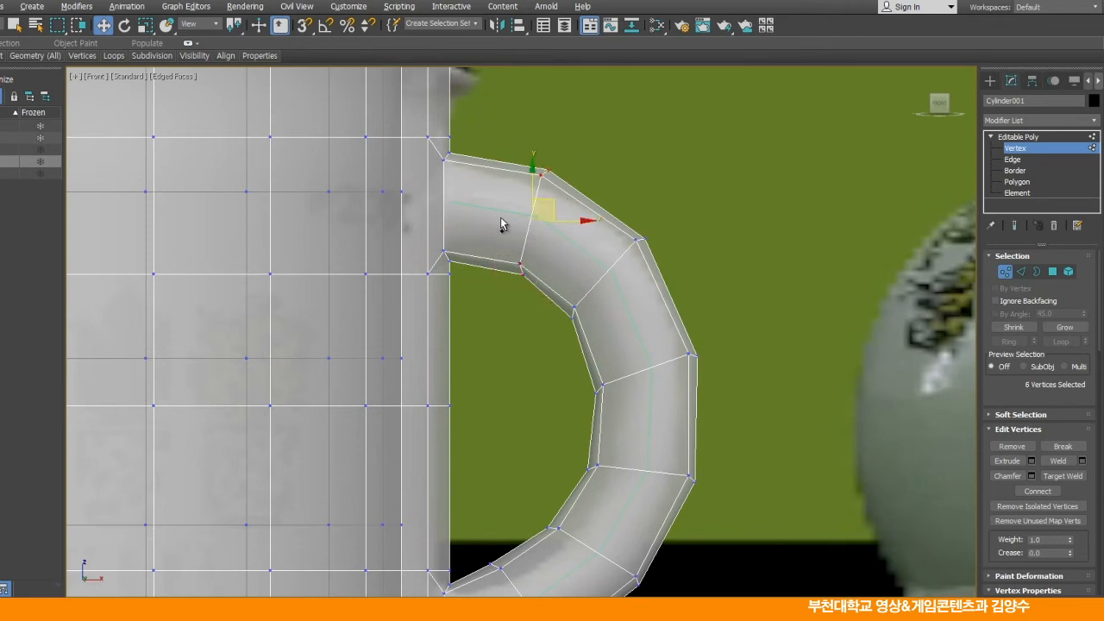
click(151, 26)
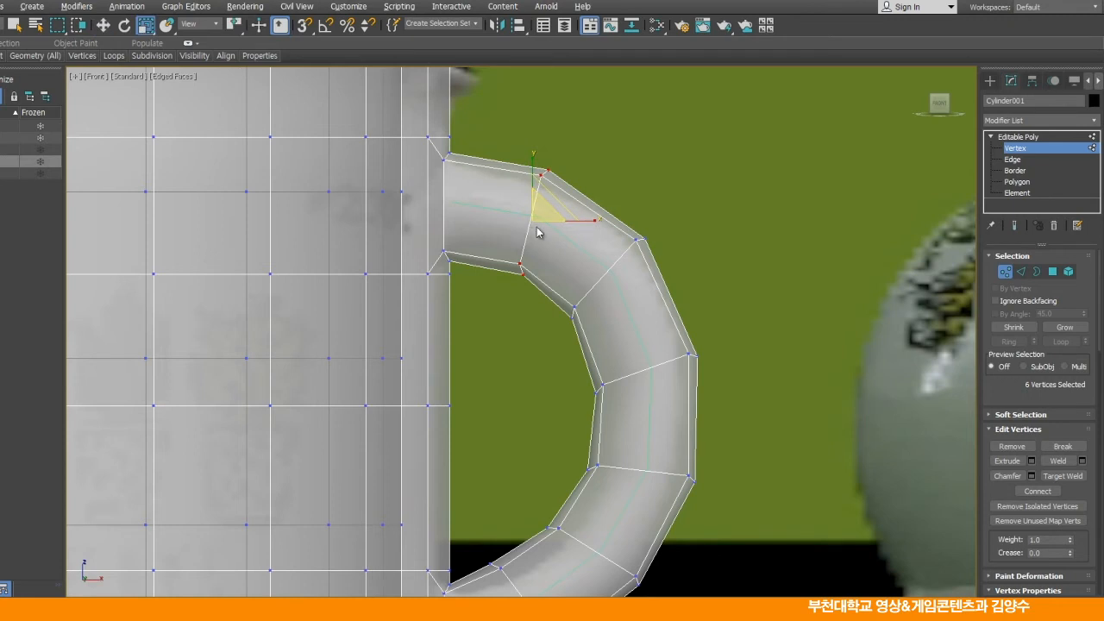
drag(539, 210, 535, 230)
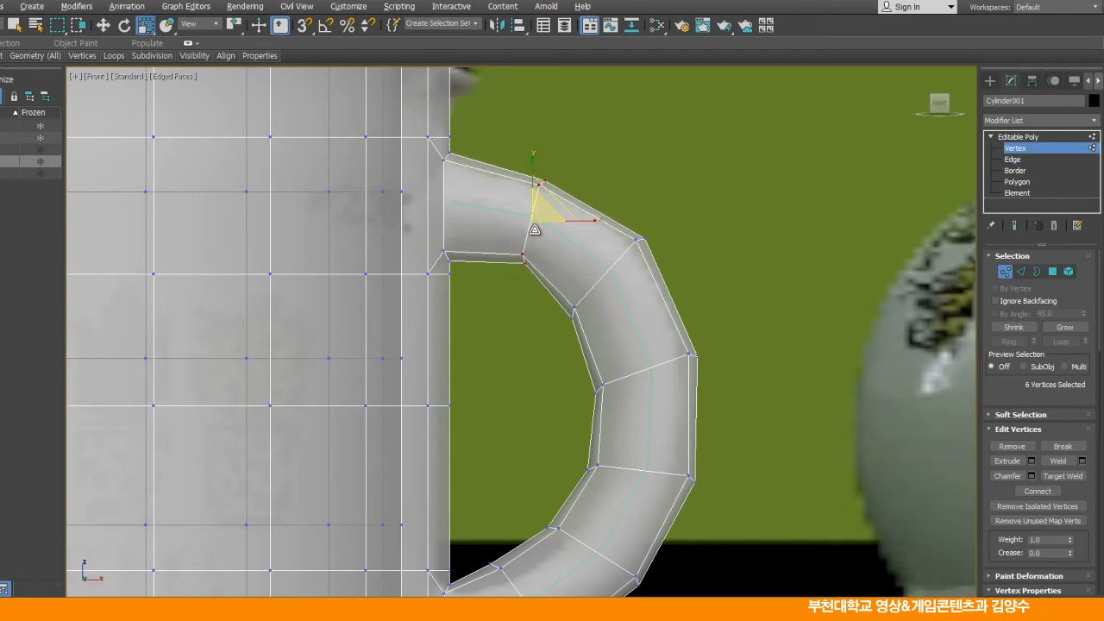
click(103, 26)
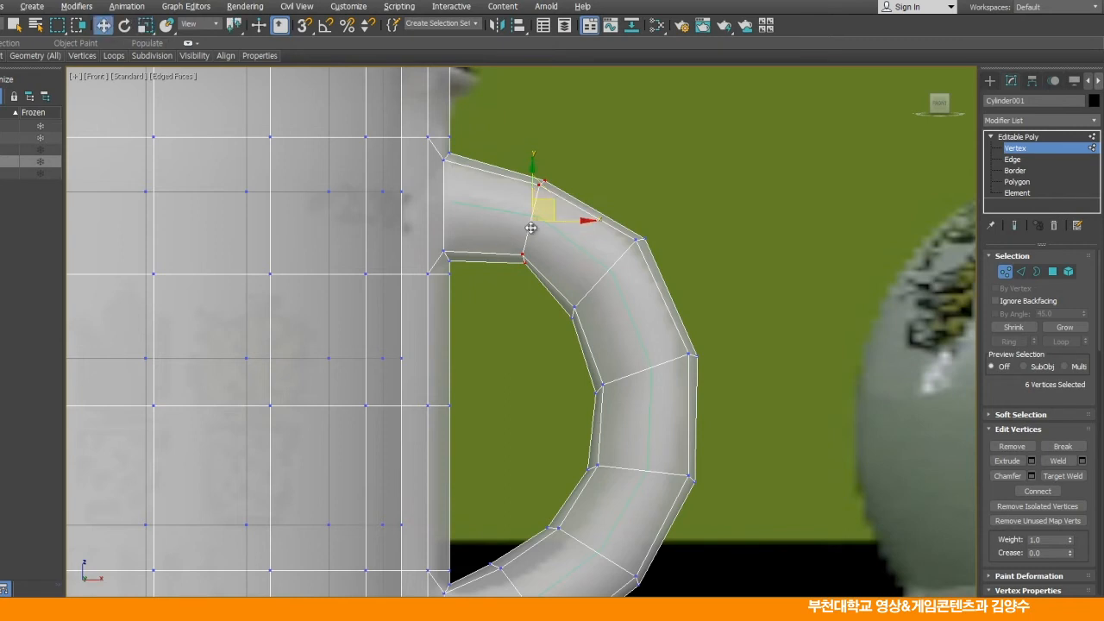
drag(555, 211, 541, 207)
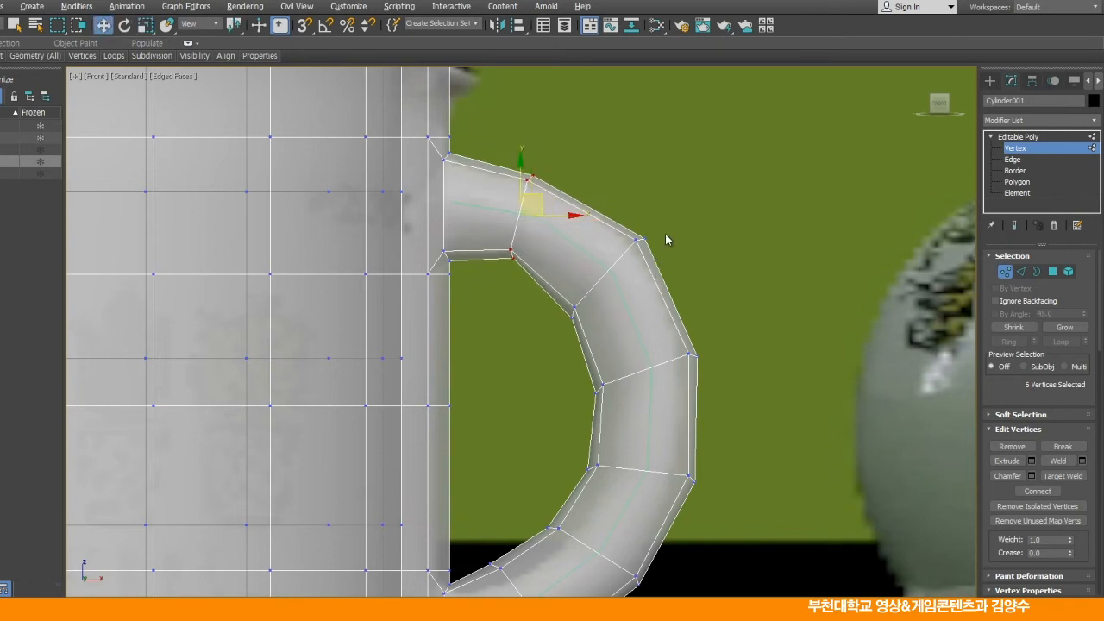
Scale down the vertex ring at the handle's upper bend and reposition it over the reference handle
drag(621, 265, 618, 269)
ctrl+drag(553, 302, 613, 343)
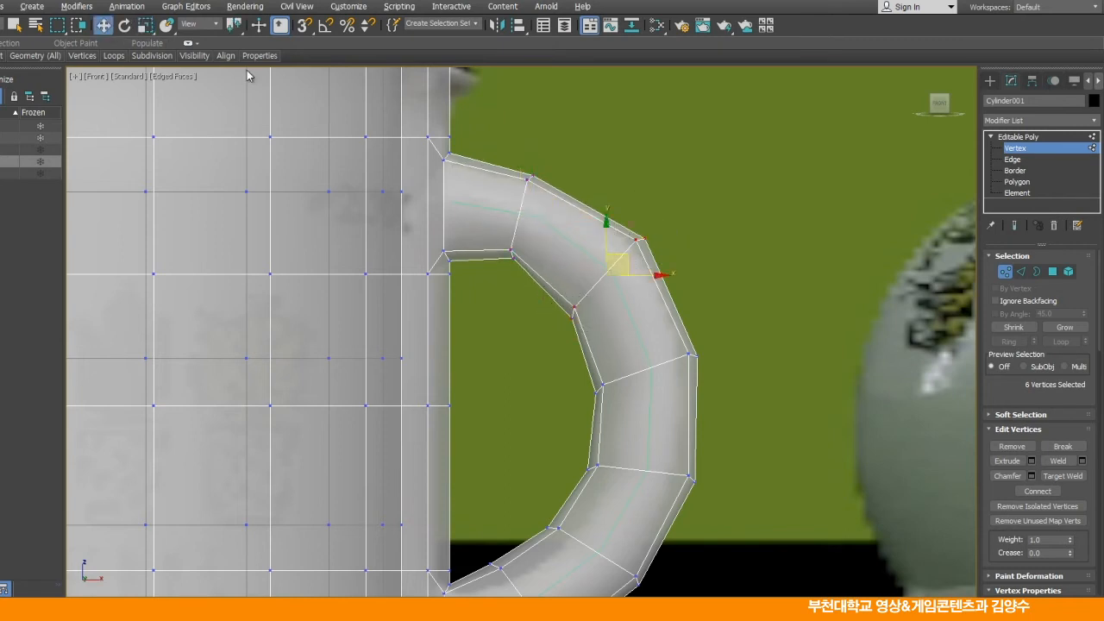
click(145, 26)
drag(617, 257, 606, 291)
click(103, 26)
drag(630, 254, 632, 247)
Scale down the two vertex rings on the handle's outermost vertical stretch and move them inward to fit the reference
middle_drag(712, 349, 674, 204)
drag(553, 274, 537, 276)
key(r)
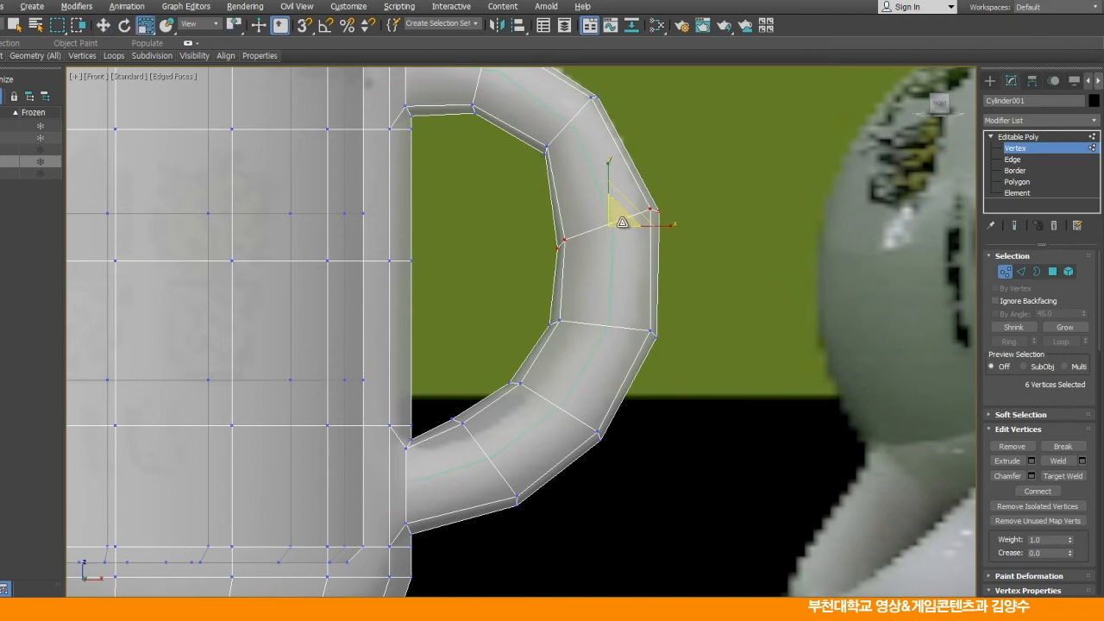
drag(617, 219, 618, 243)
drag(663, 359, 682, 362)
drag(615, 322, 616, 351)
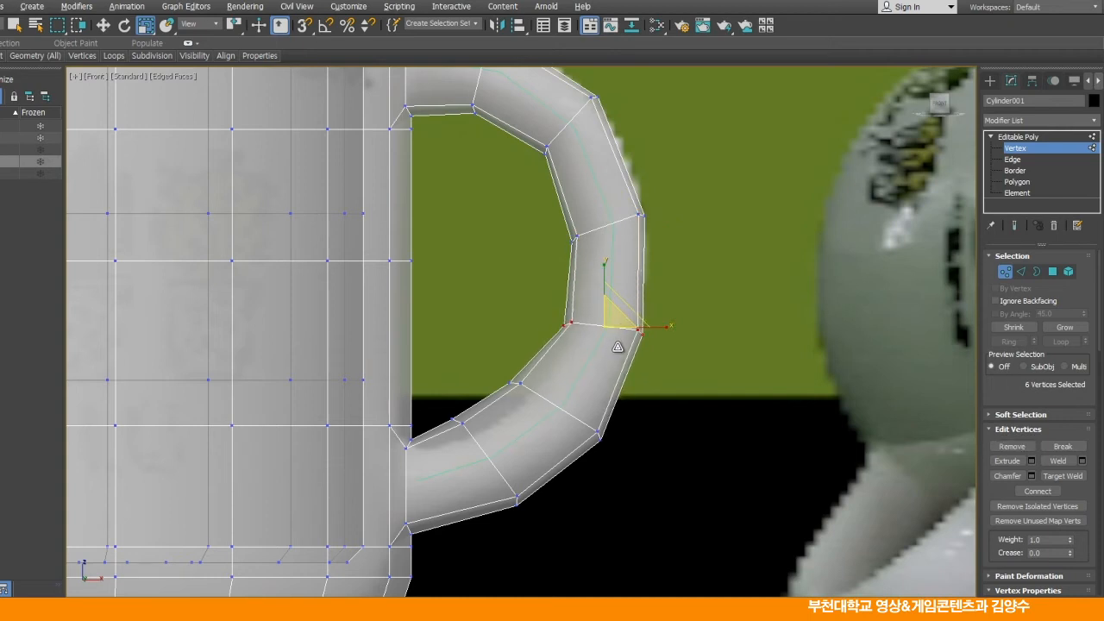
Scale down the two vertex rings on the handle's lower bend and fit them to the reference outline
middle_drag(659, 387, 543, 279)
drag(540, 298, 546, 302)
ctrl+drag(628, 300, 589, 356)
drag(569, 288, 573, 313)
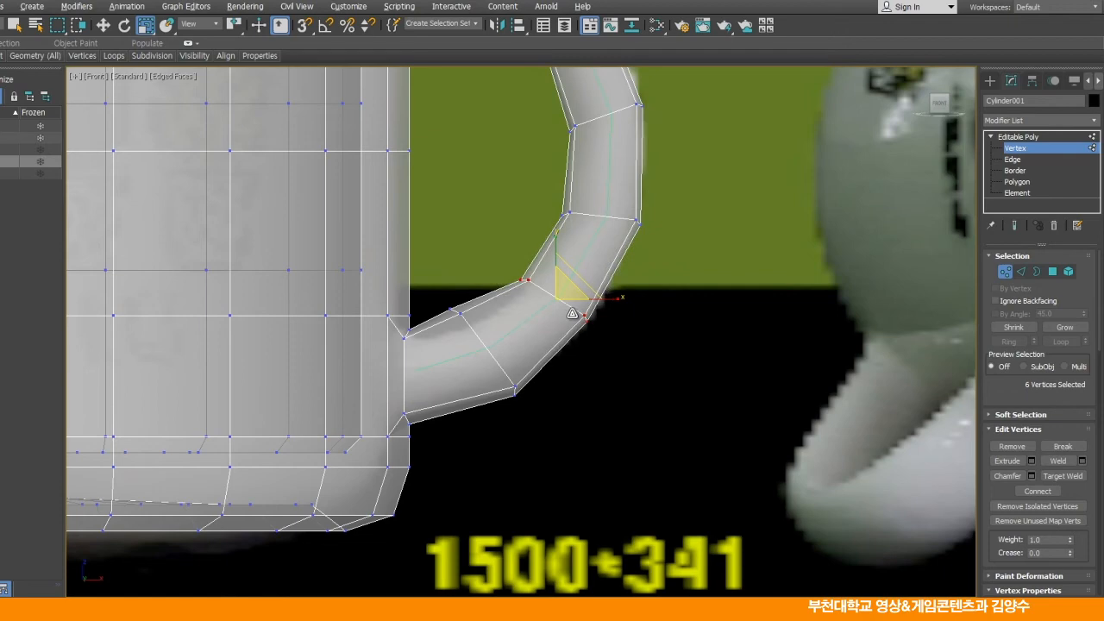
drag(491, 337, 503, 415)
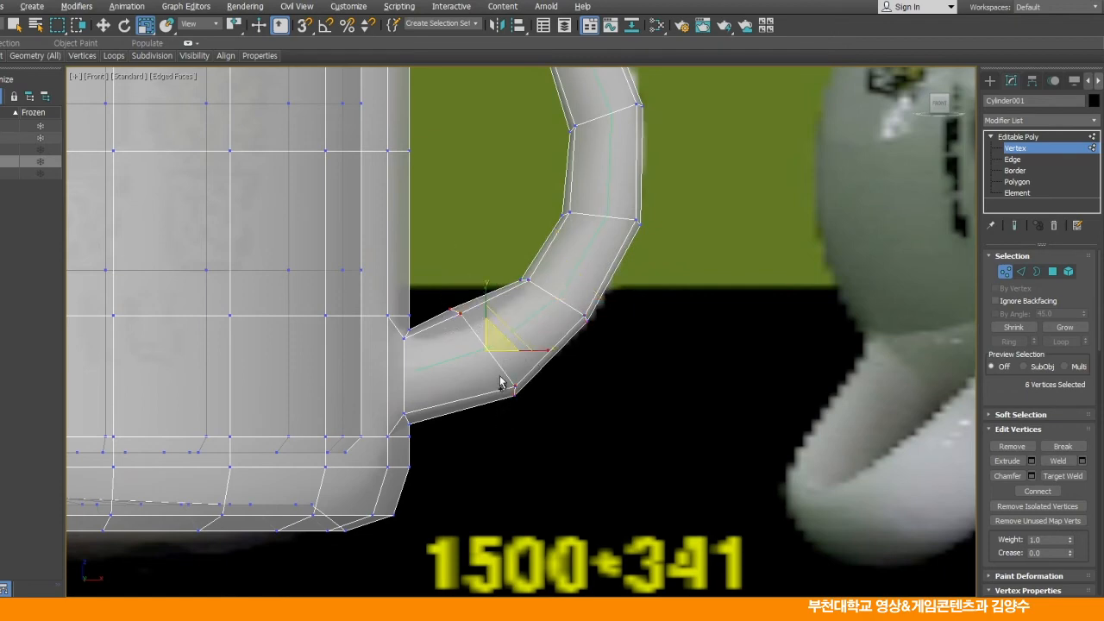
drag(499, 338, 499, 355)
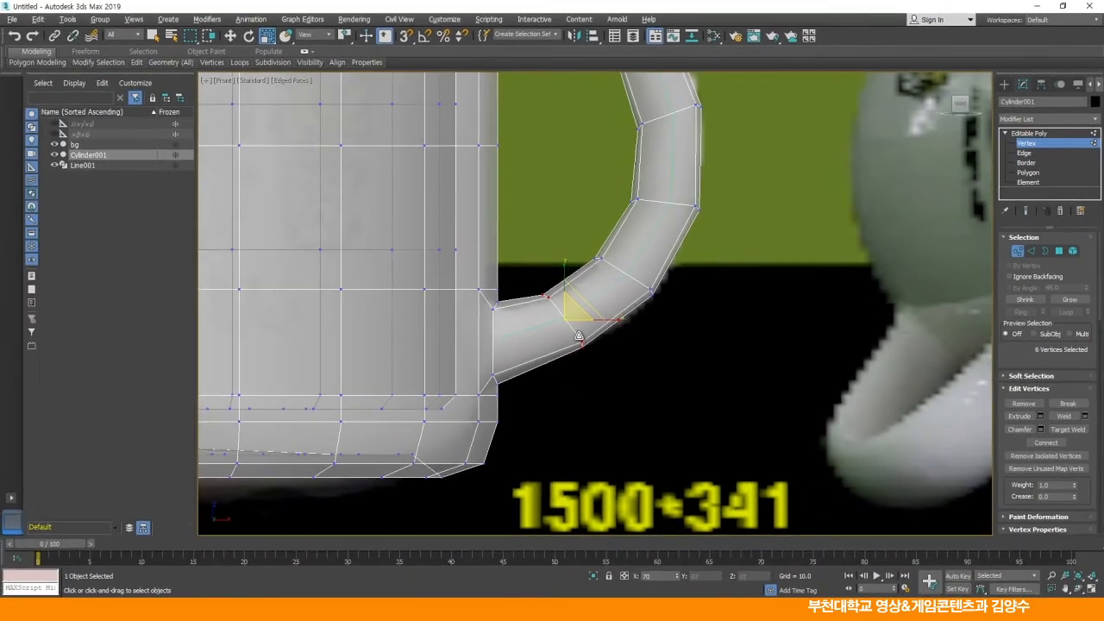
Flatten the upper vertex ring on the handle's outermost stretch to horizontal by scaling it vertically
scroll(637, 252, down, 3)
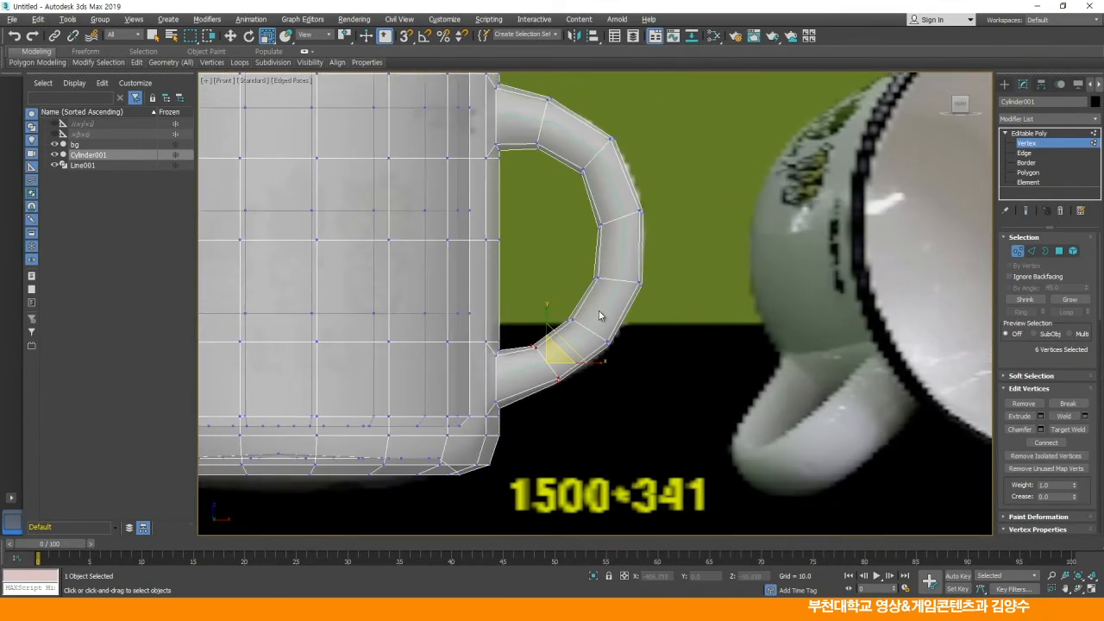
click(230, 35)
scroll(607, 244, up, 8)
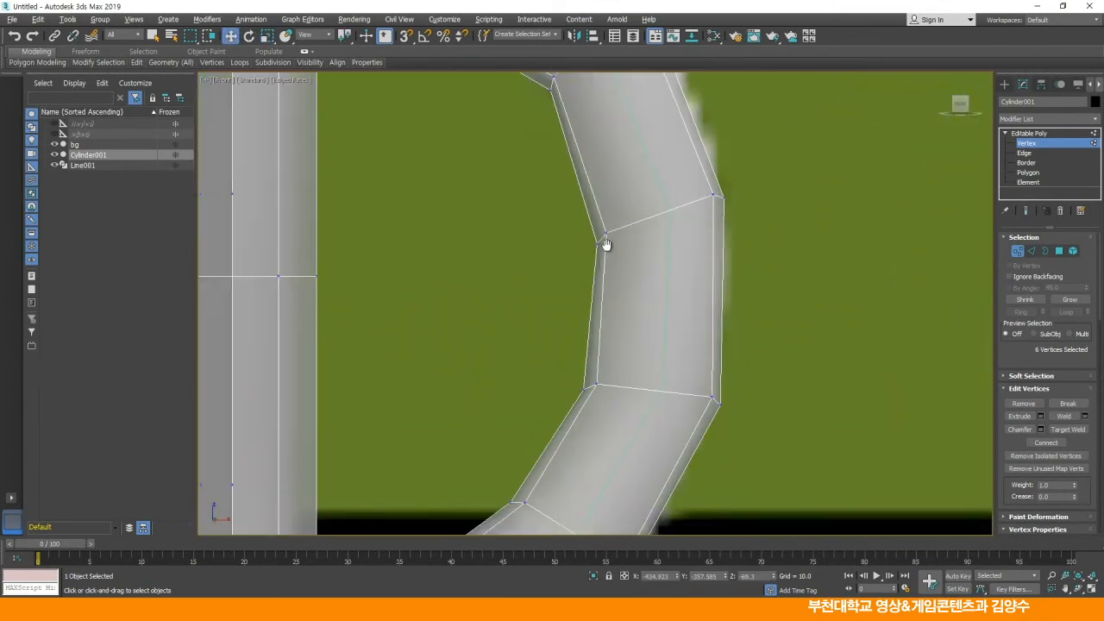
scroll(606, 244, down, 8)
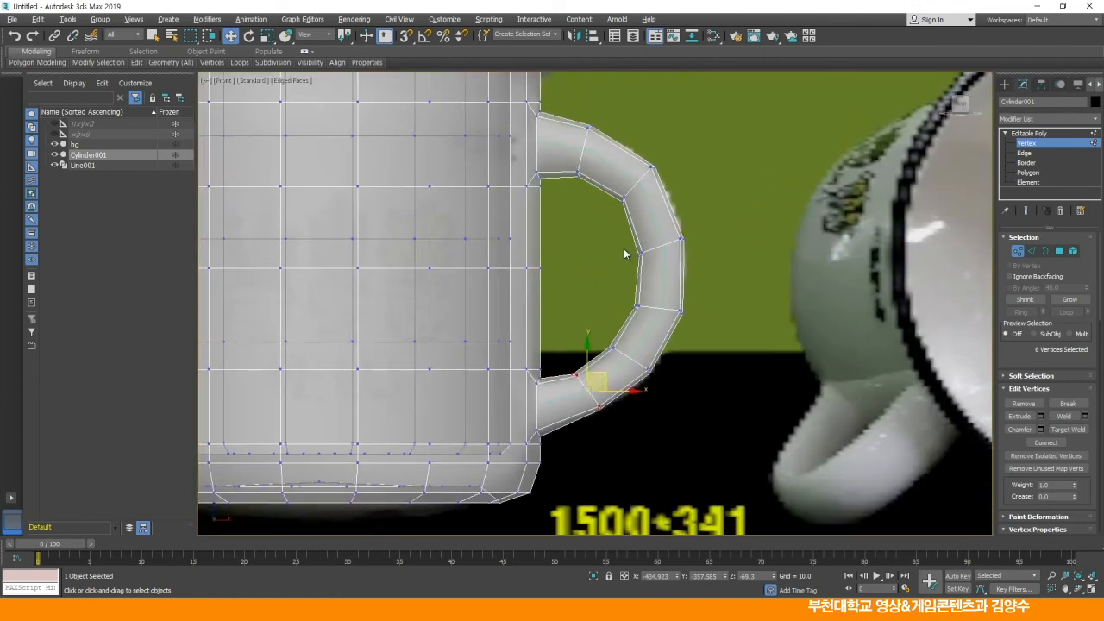
drag(700, 268, 701, 268)
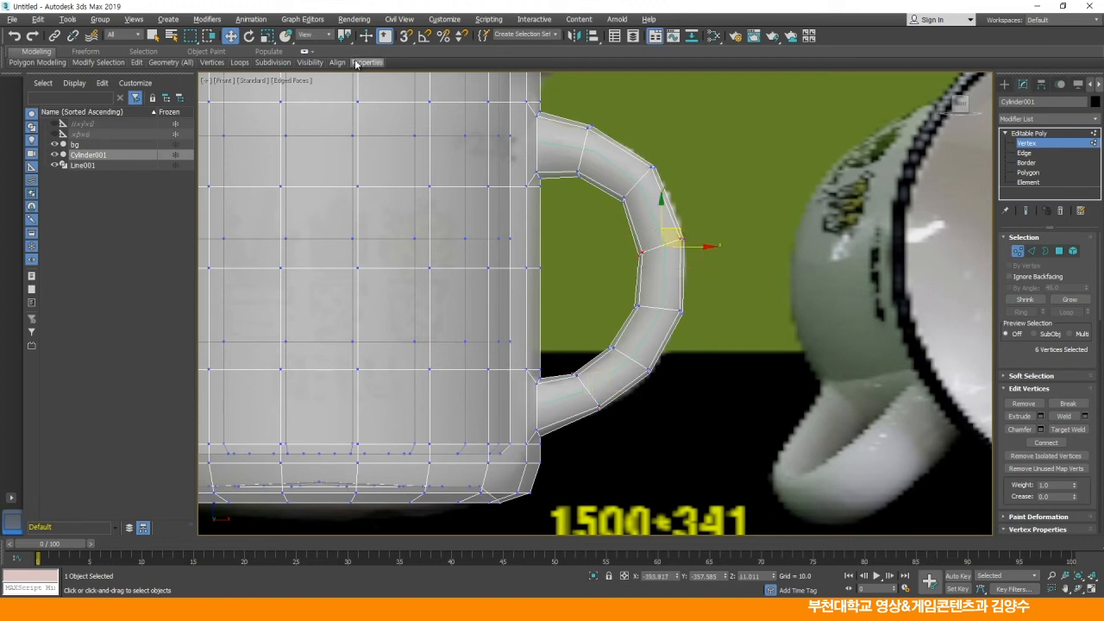
click(268, 35)
drag(662, 193, 663, 363)
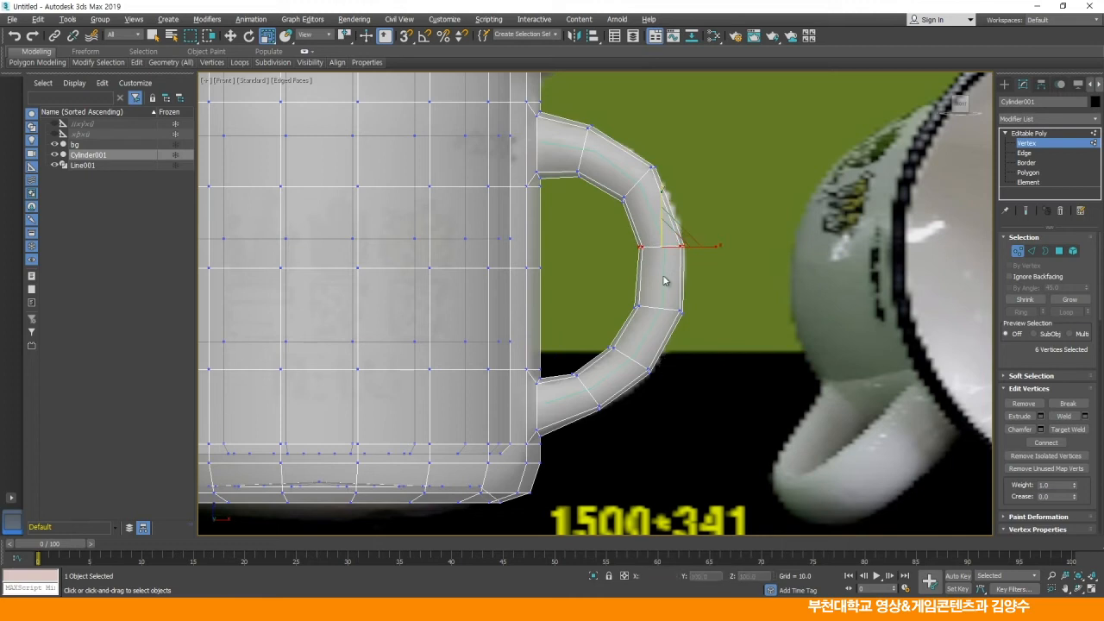
Nudge the outer and inner vertices at the handle's upper bend to fit the reference outline
click(232, 36)
click(707, 335)
scroll(688, 274, up, 3)
middle_drag(688, 274, 689, 300)
drag(630, 205, 630, 204)
drag(660, 159, 668, 172)
drag(587, 251, 573, 260)
drag(604, 221, 605, 224)
click(545, 262)
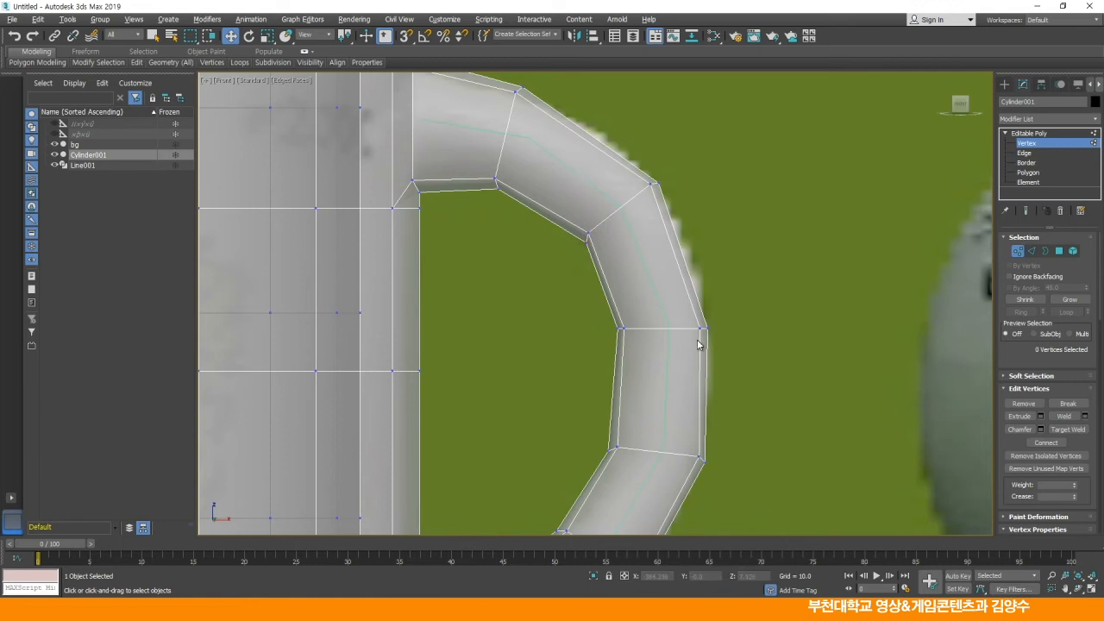
Move the upper vertex ring on the handle's outermost stretch slightly outward to meet the reference edge
scroll(738, 328, up, 3)
middle_drag(737, 327, 719, 236)
drag(489, 222, 700, 276)
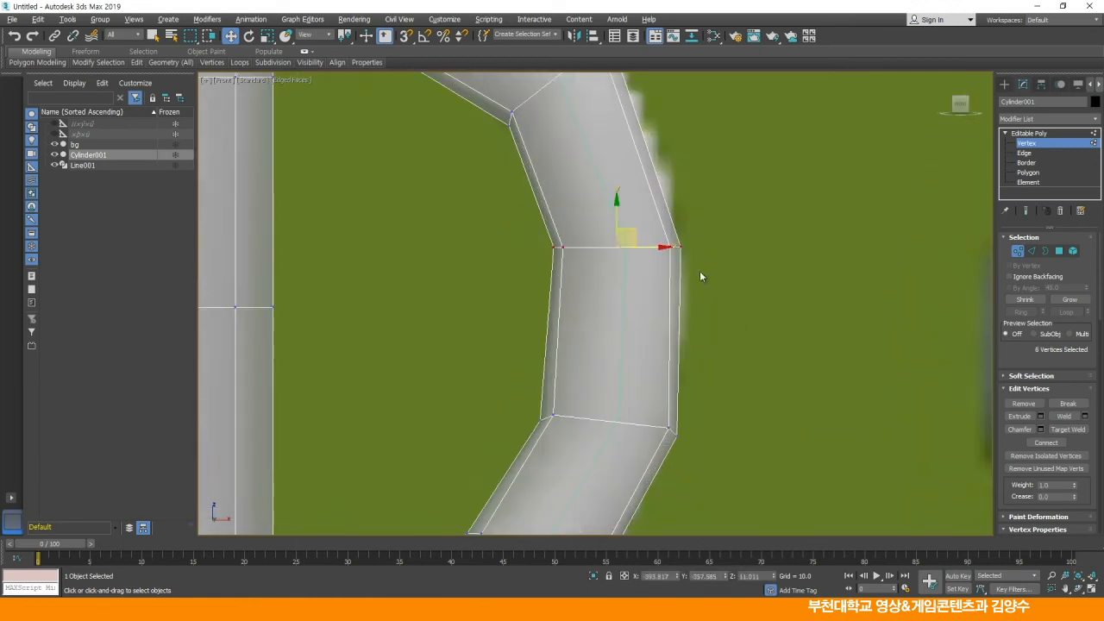
drag(637, 234, 641, 234)
click(720, 355)
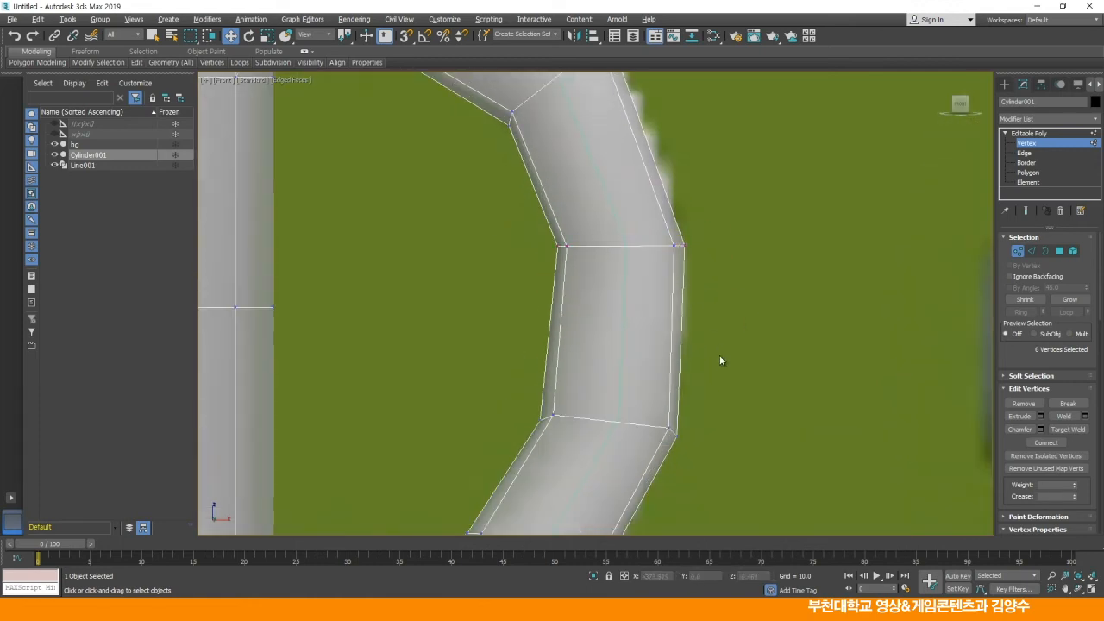
Straighten the lower ring of the handle's outermost stretch by moving its inner and outer corner vertices into line
middle_drag(720, 356, 718, 241)
scroll(718, 242, down, 3)
scroll(615, 300, up, 5)
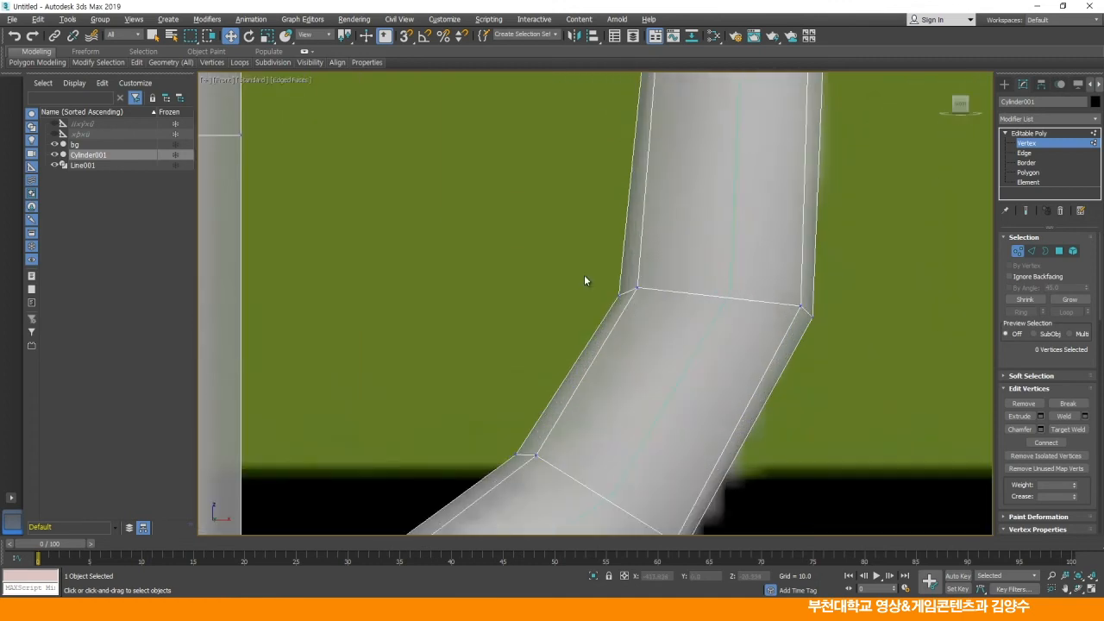
click(635, 289)
drag(637, 287, 642, 264)
drag(786, 322, 808, 301)
click(749, 354)
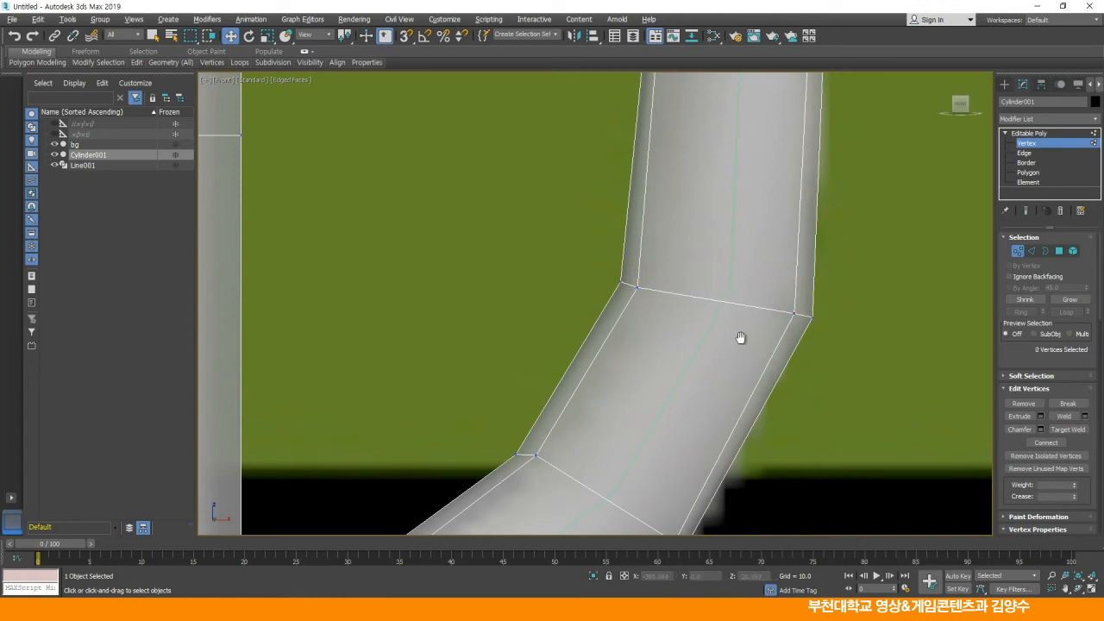
Shift the inner vertices of the outermost stretch's lower ring and adjust its outer side to even the handle's thickness
scroll(728, 340, down, 5)
drag(717, 333, 717, 334)
scroll(717, 334, up, 4)
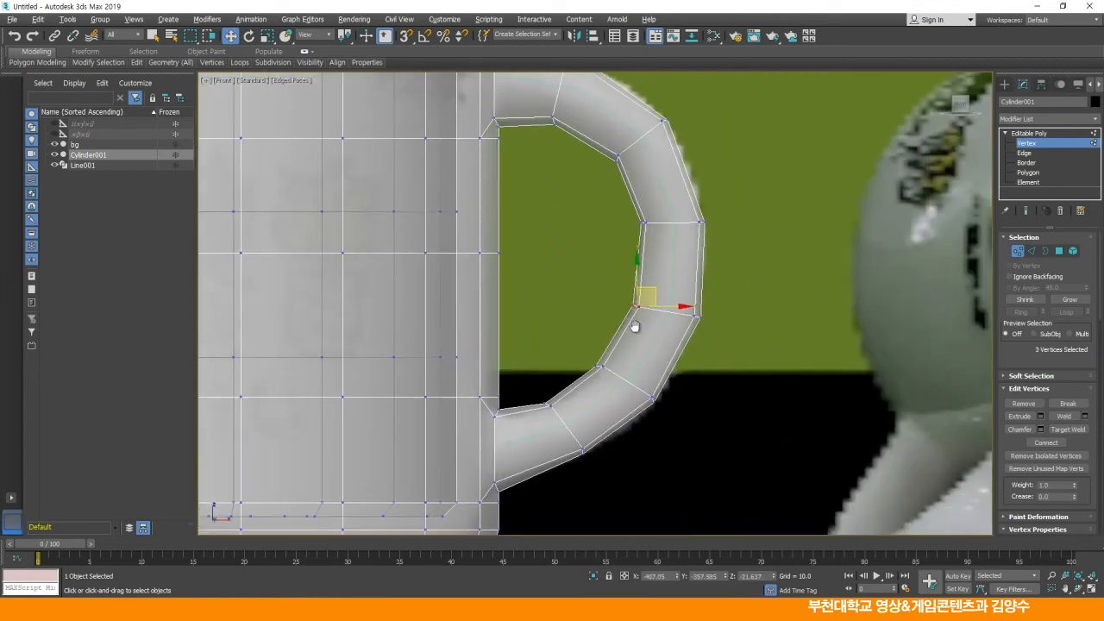
drag(634, 277, 641, 274)
drag(750, 295, 728, 322)
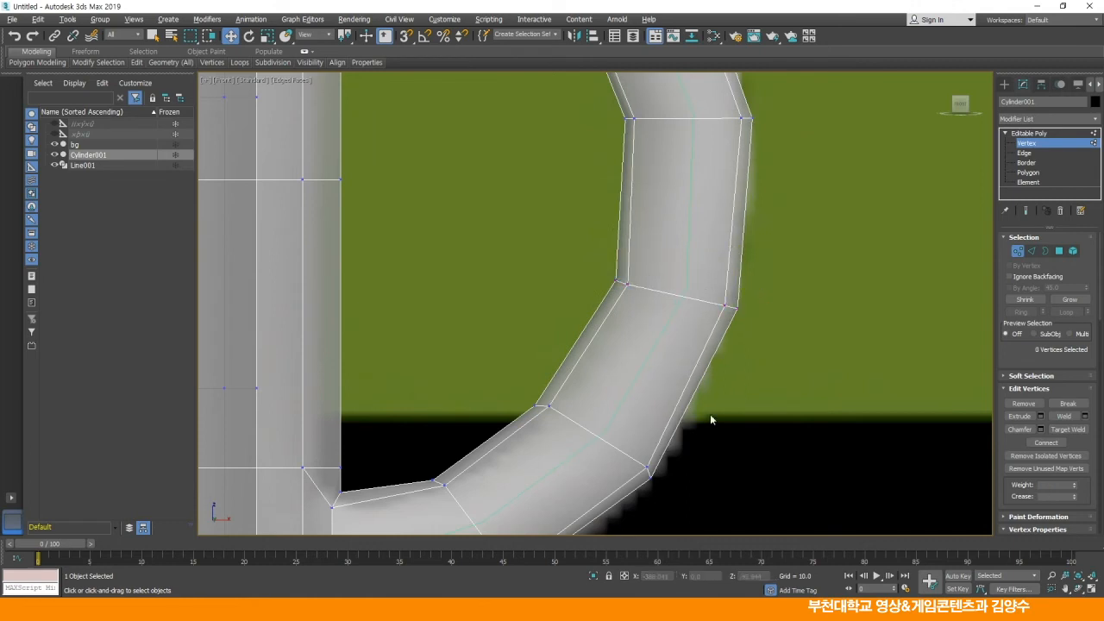
click(757, 399)
Move the two inner corner vertices of the handle's upper bend so their rings line up straight
scroll(756, 398, down, 3)
scroll(576, 405, down, 2)
scroll(633, 352, up, 5)
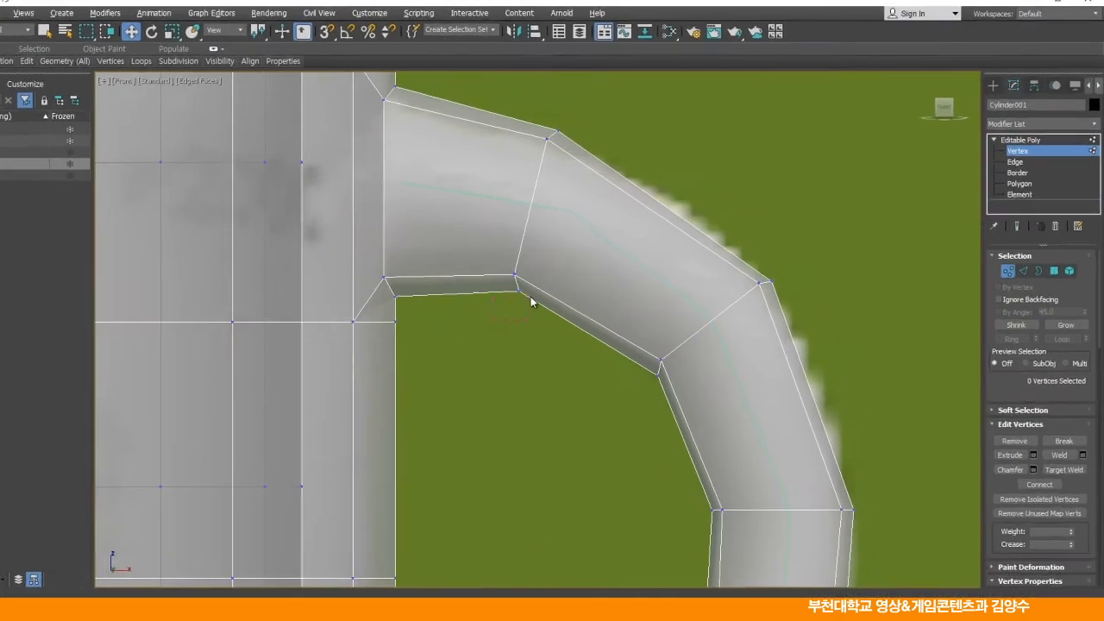
click(496, 255)
drag(477, 305, 468, 303)
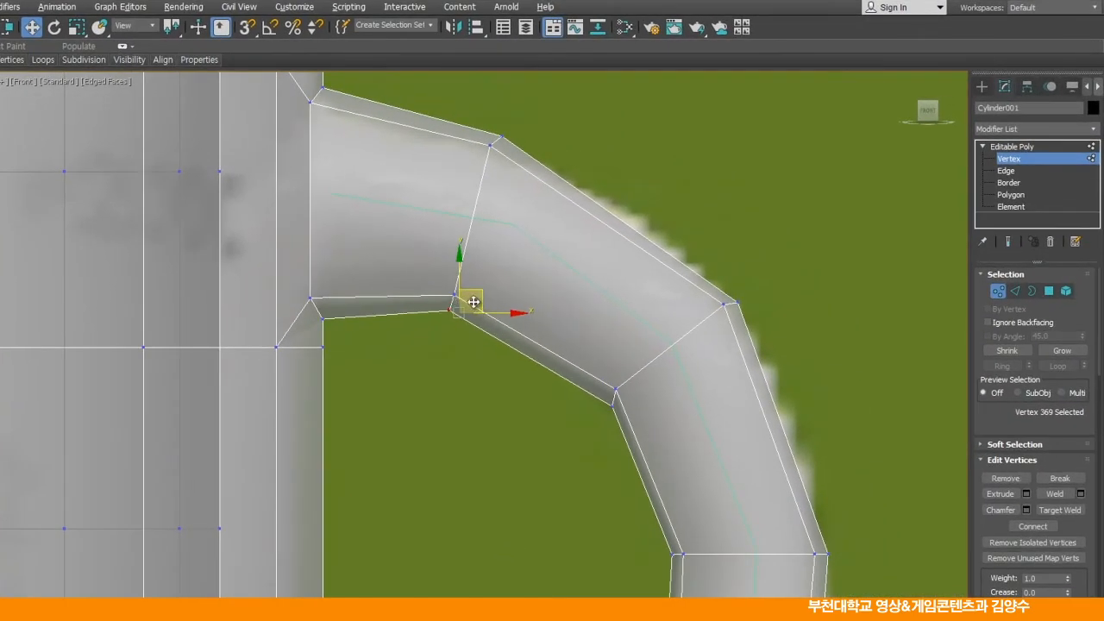
click(483, 365)
drag(623, 401, 628, 381)
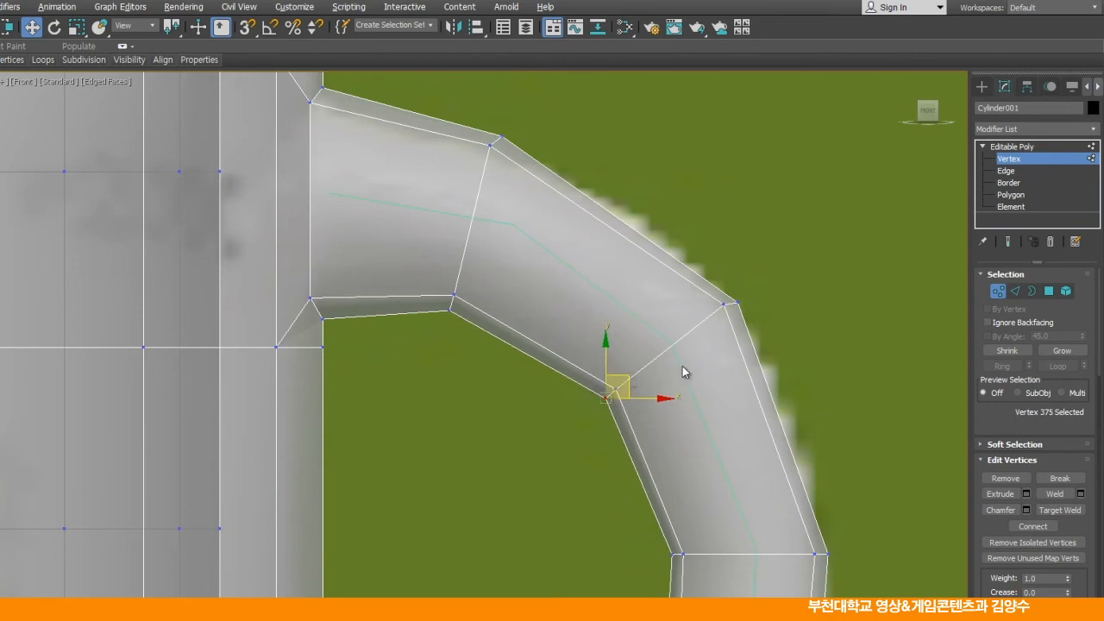
Move the two outer corner vertices of the handle's upper bend to straighten their rings along the reference edge
click(738, 302)
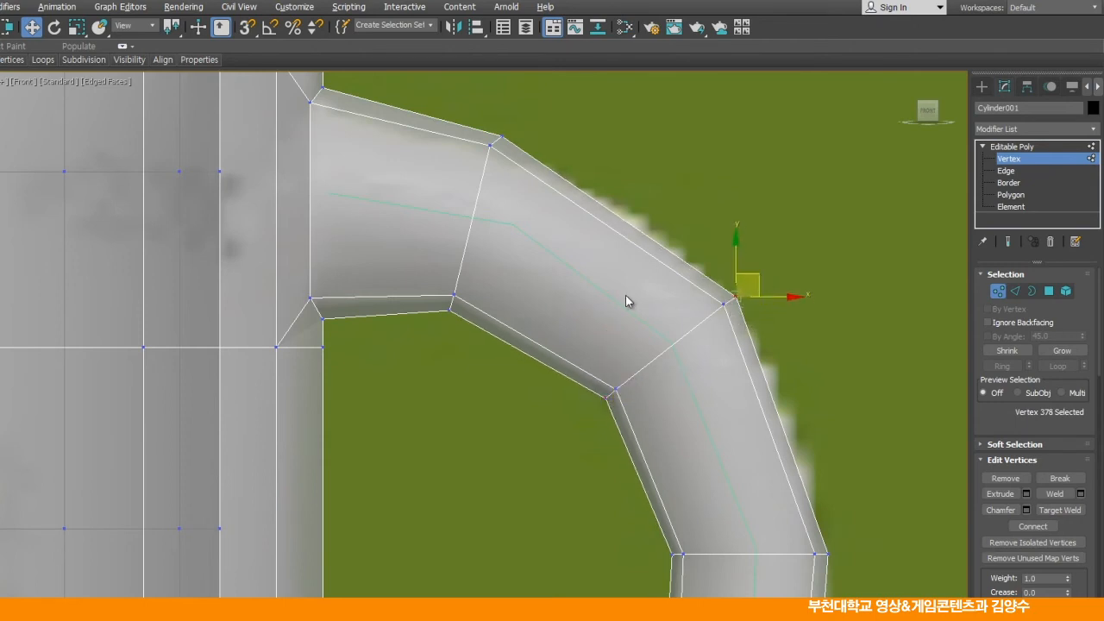
click(628, 302)
middle_drag(575, 319, 592, 354)
click(520, 177)
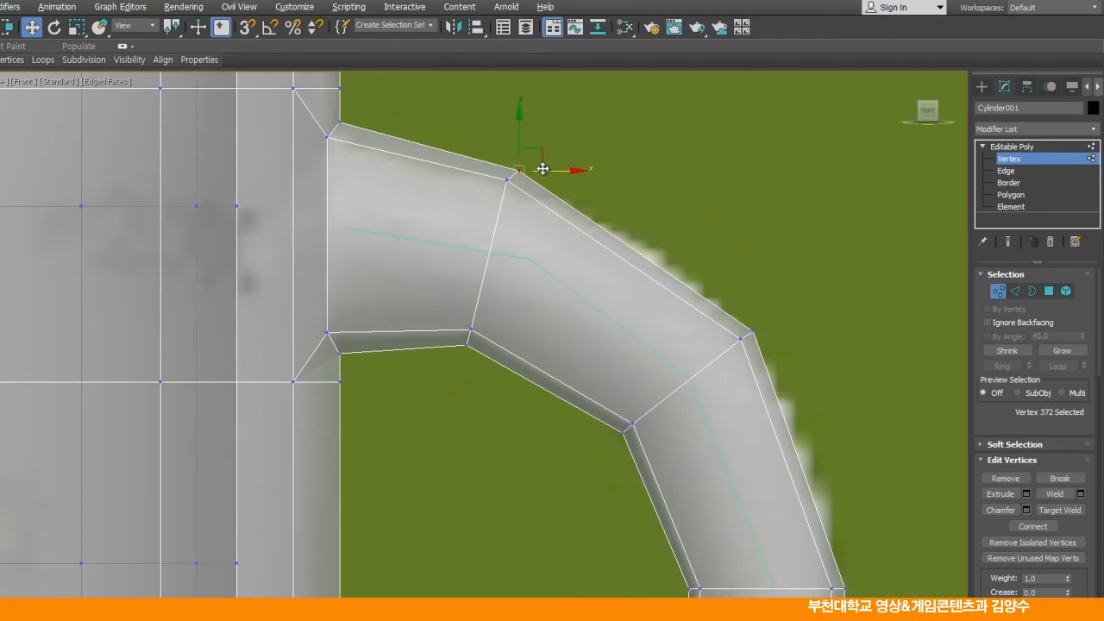
drag(527, 154, 520, 147)
click(581, 321)
middle_drag(581, 321, 503, 220)
scroll(503, 220, down, 3)
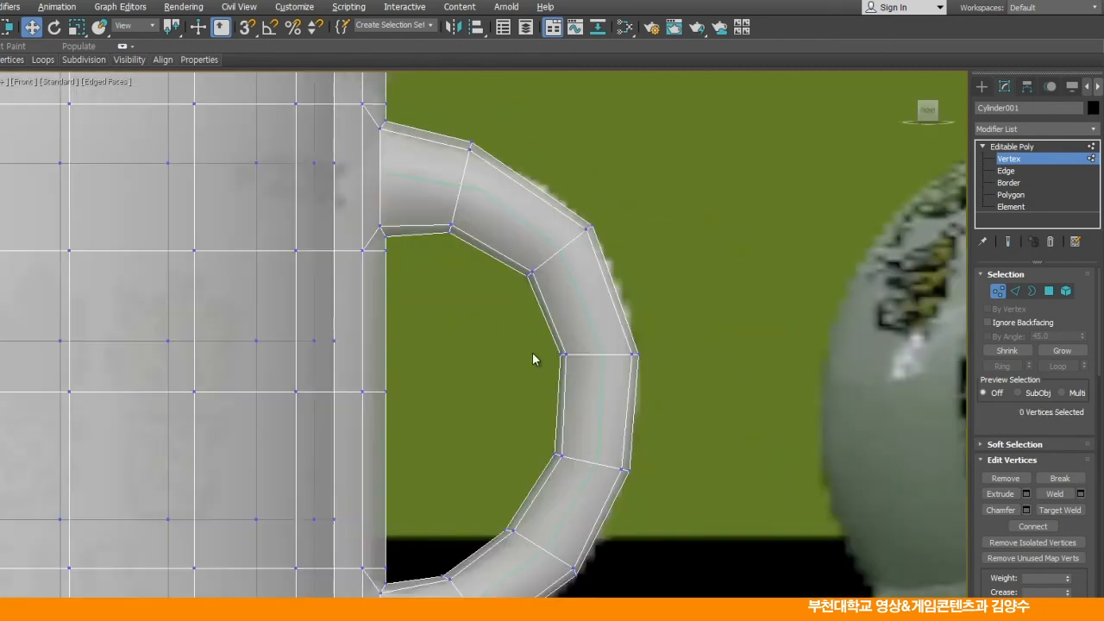
Adjust the inner and outer corner vertices of the middle ring on the handle's lower bend
middle_drag(564, 470, 561, 392)
scroll(532, 330, up, 3)
middle_drag(580, 441, 477, 281)
drag(491, 284, 515, 252)
click(637, 363)
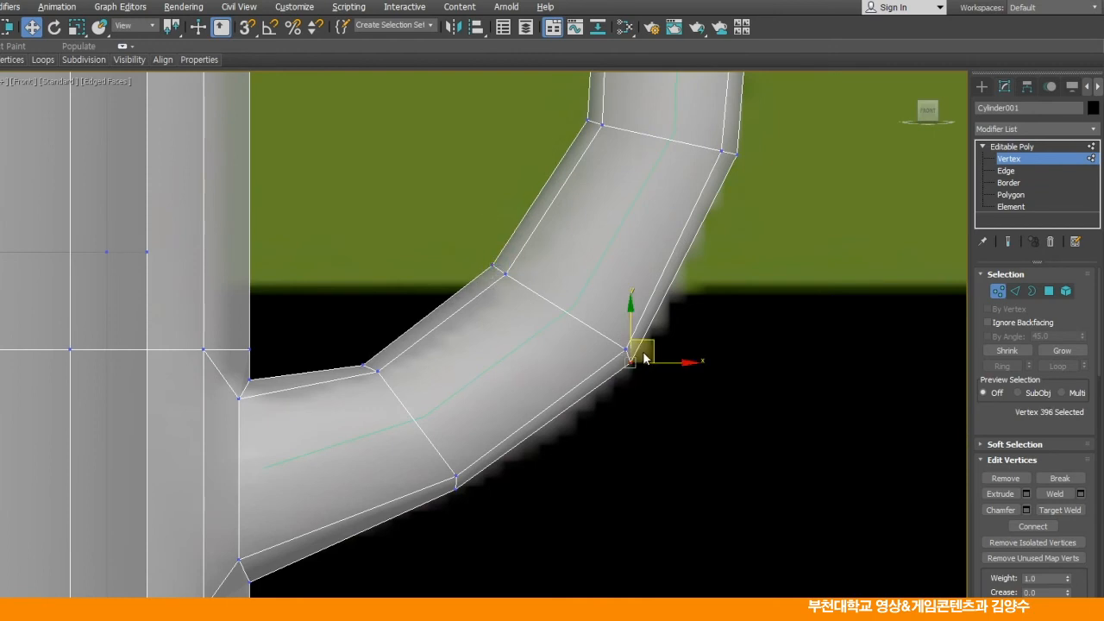
click(538, 475)
Adjust the outer and inner corner vertices of the handle's lower ring nearest the mug body
middle_drag(538, 476, 481, 393)
click(467, 363)
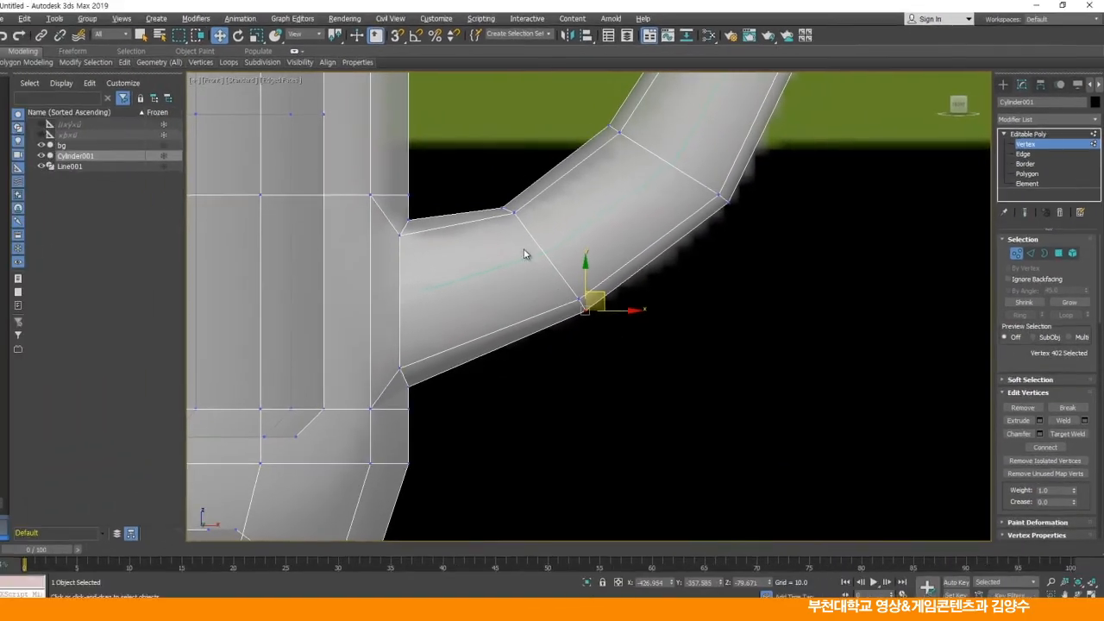
scroll(415, 395, up, 4)
click(542, 300)
drag(561, 286, 569, 279)
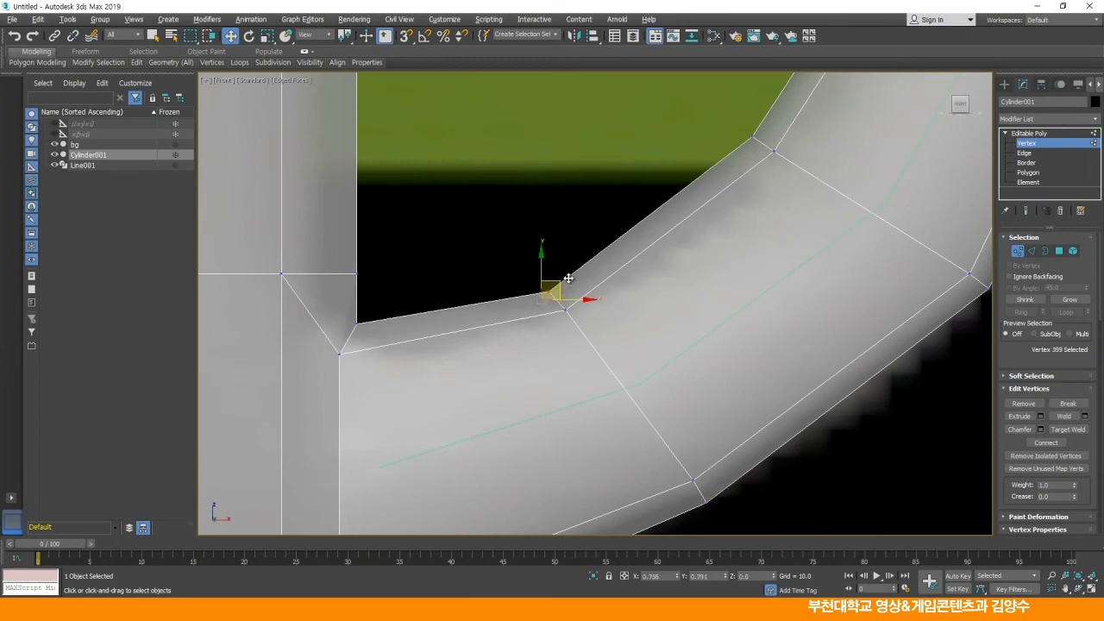
click(694, 313)
scroll(702, 302, down, 4)
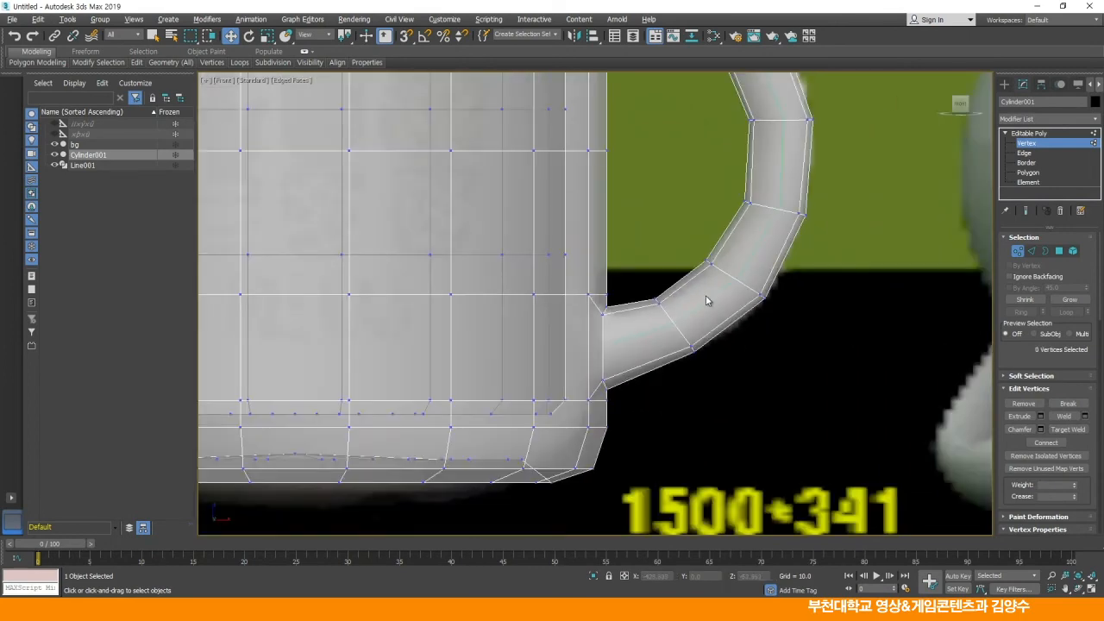
Turn off See-Through for the mug in its object properties
scroll(706, 300, down, 2)
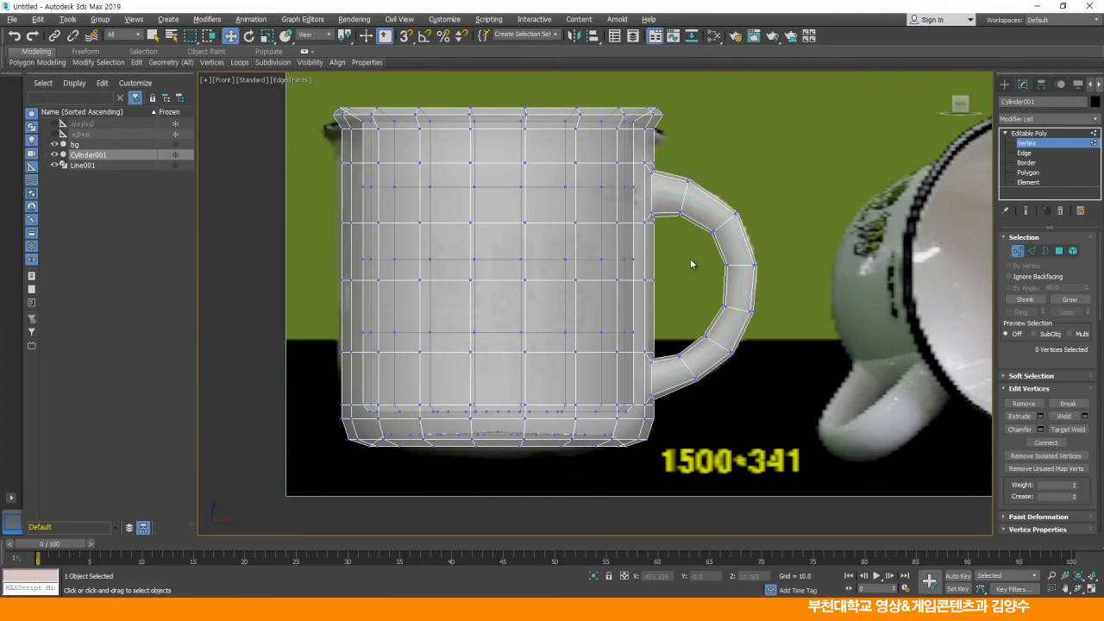
right_click(591, 204)
click(630, 282)
click(475, 316)
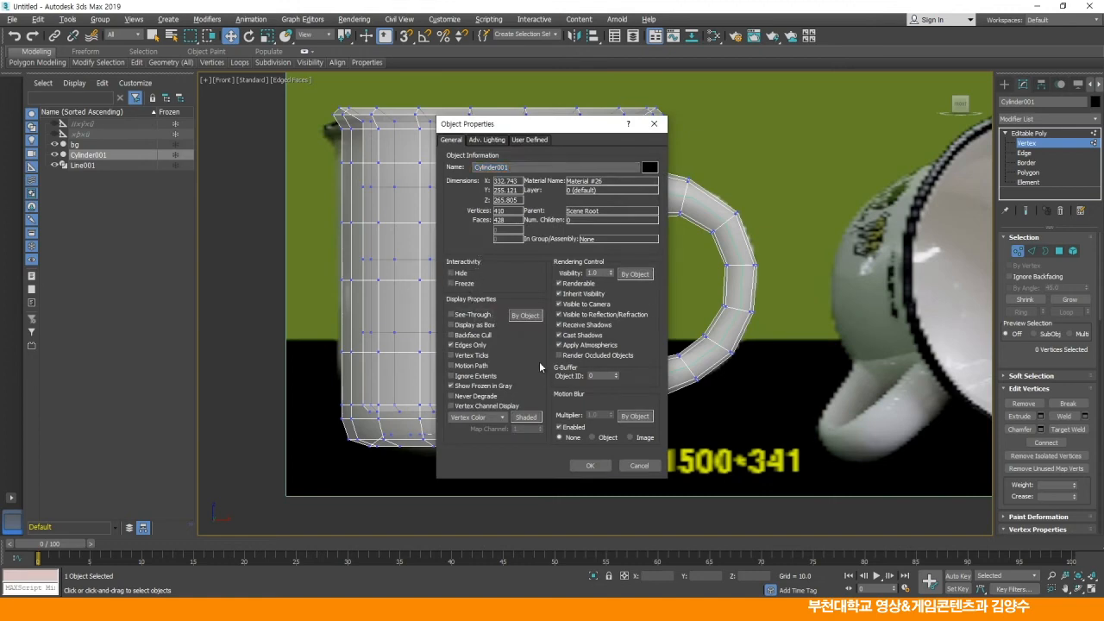
click(589, 465)
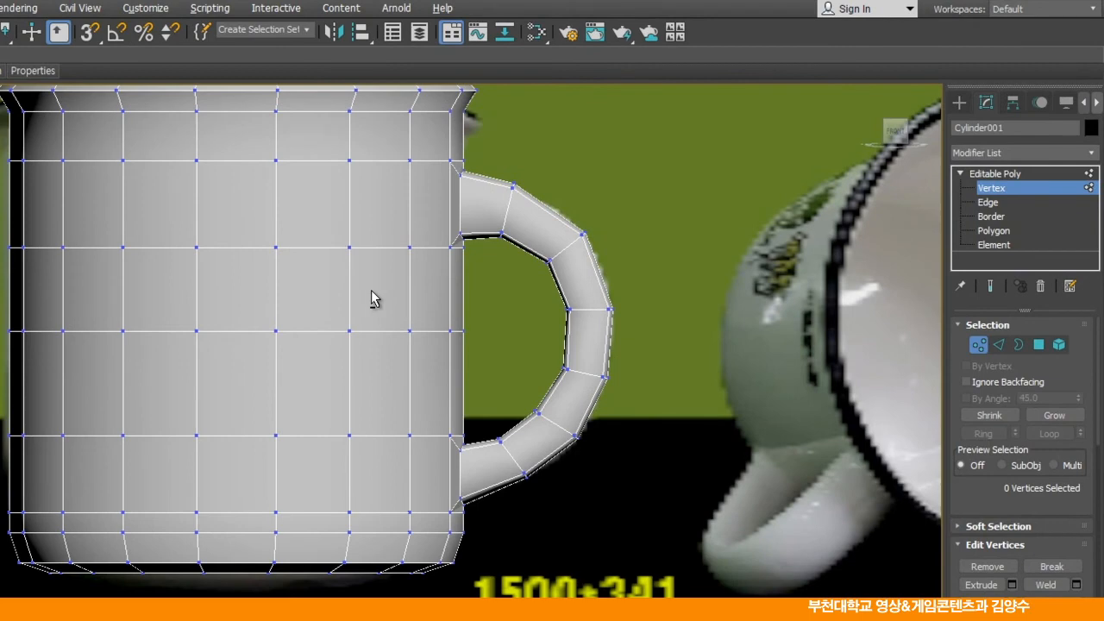
In the perspective view, raise the body vertex just above the handle's lower joint
key(alt+w)
key(alt+w)
alt+middle_drag(538, 559, 362, 415)
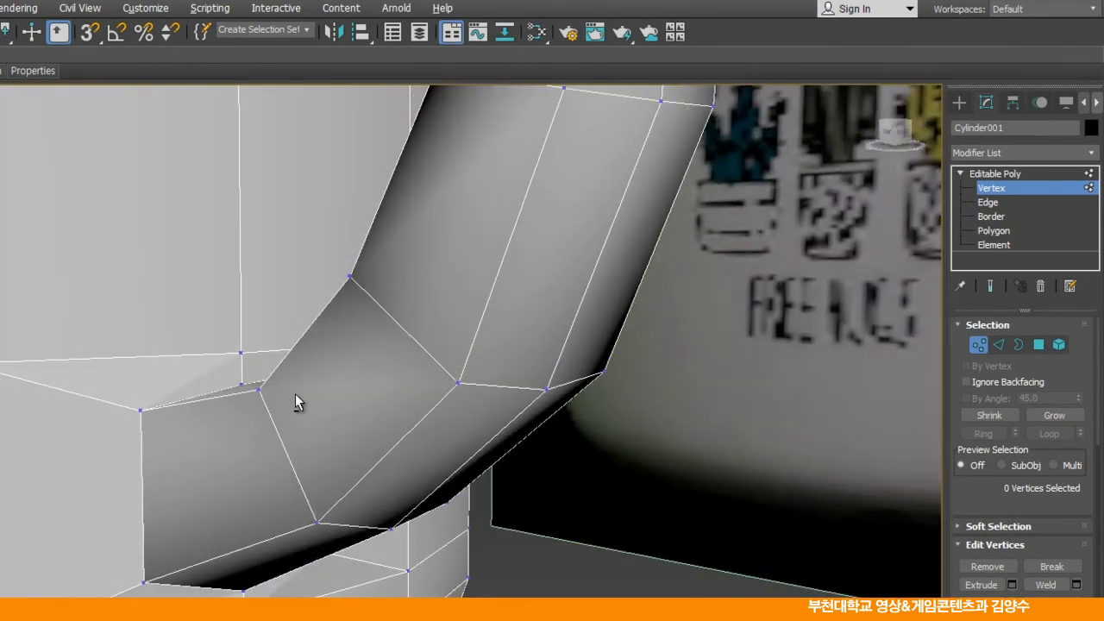
click(241, 353)
drag(243, 331, 242, 262)
Move the body vertex just beneath the handle's upper joint slightly downward
middle_drag(179, 241, 220, 604)
scroll(233, 259, down, 2)
middle_drag(237, 207, 266, 367)
scroll(250, 311, up, 2)
click(367, 383)
drag(367, 322, 367, 333)
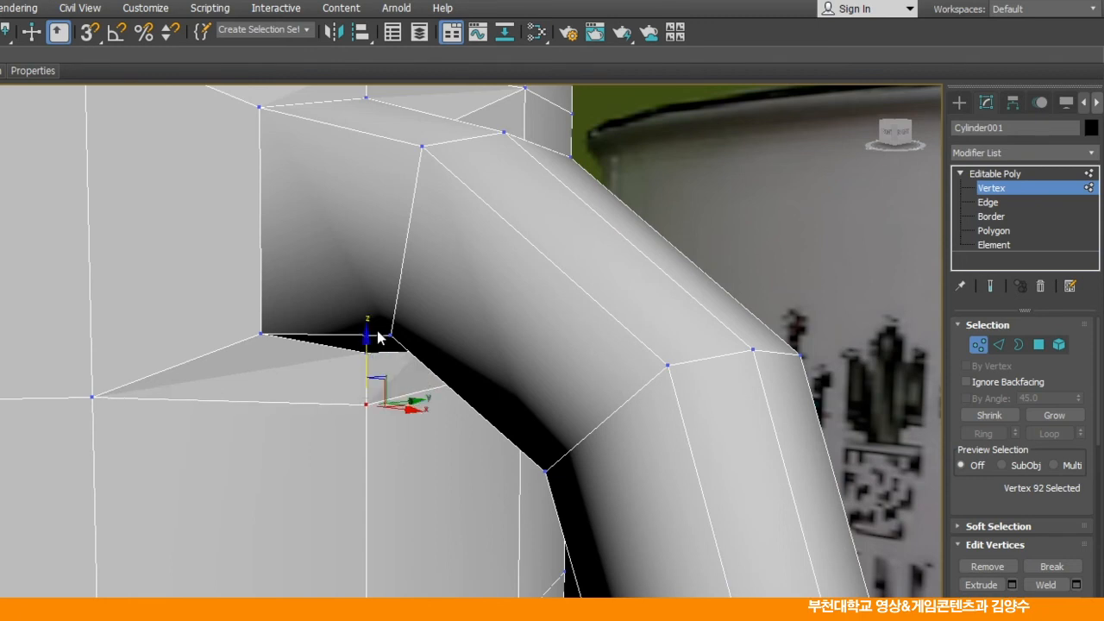
Raise the body vertex just above the handle's upper joint slightly
middle_drag(388, 259, 387, 389)
click(367, 179)
middle_drag(367, 179, 408, 364)
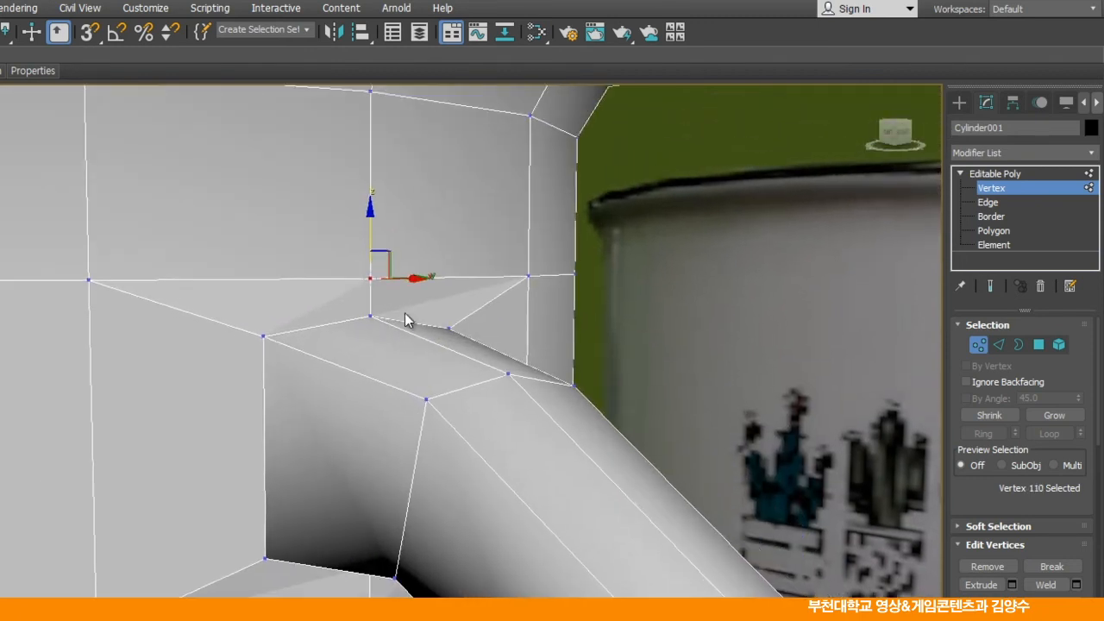
drag(371, 219, 370, 199)
click(351, 407)
alt+middle_drag(350, 408, 394, 368)
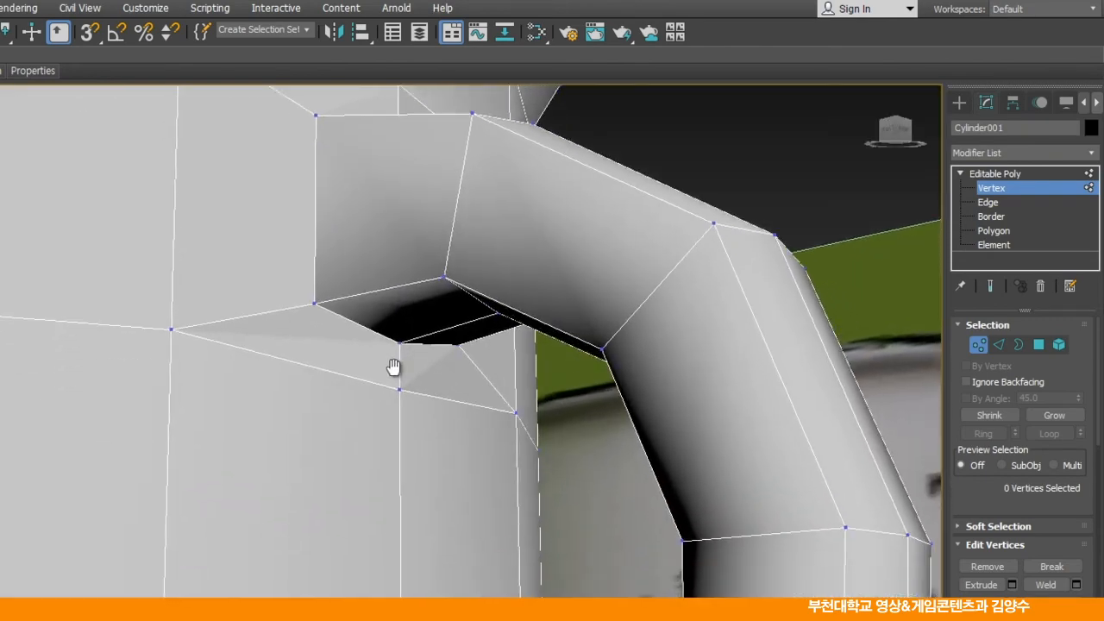
Leave vertex editing and apply a MeshSmooth modifier to the whole mug
scroll(355, 362, down, 8)
alt+middle_drag(350, 347, 503, 438)
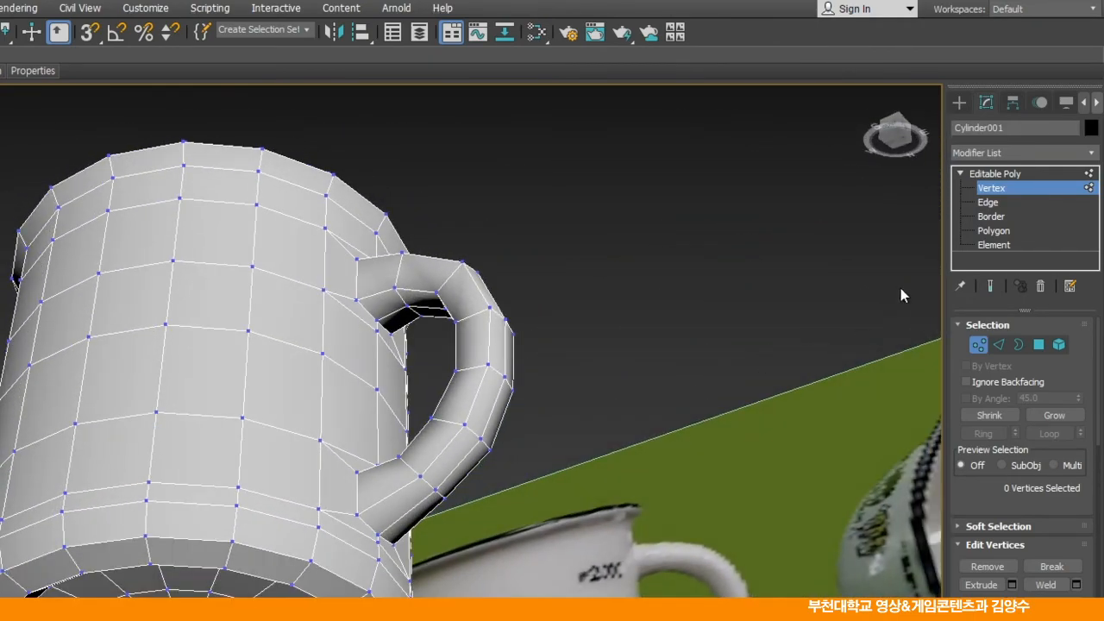
click(1001, 174)
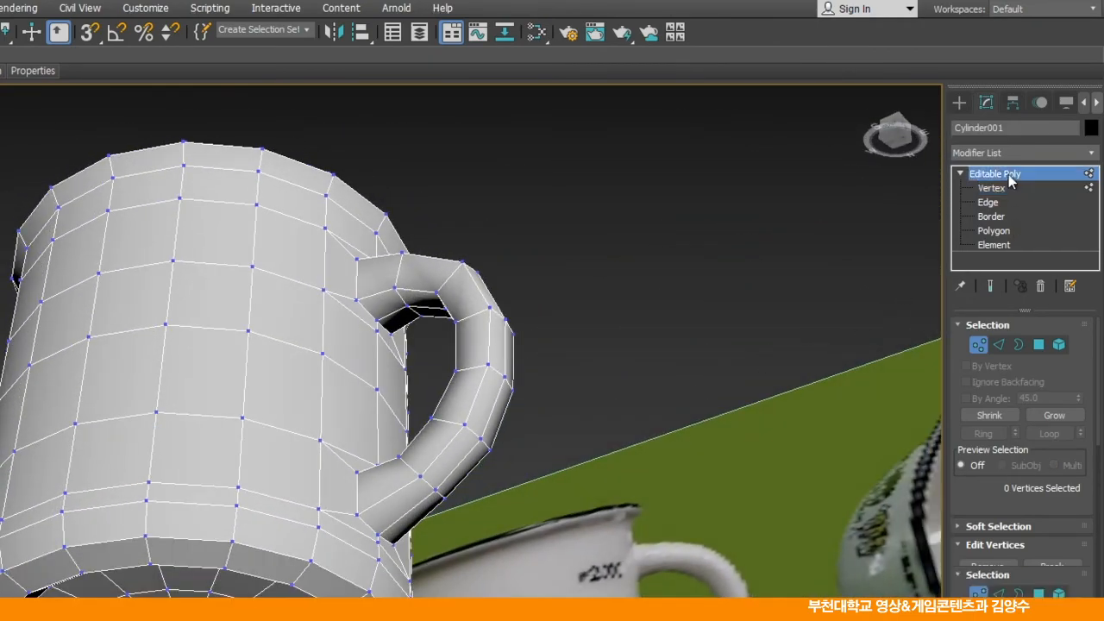
click(1092, 153)
scroll(1018, 379, down, 10)
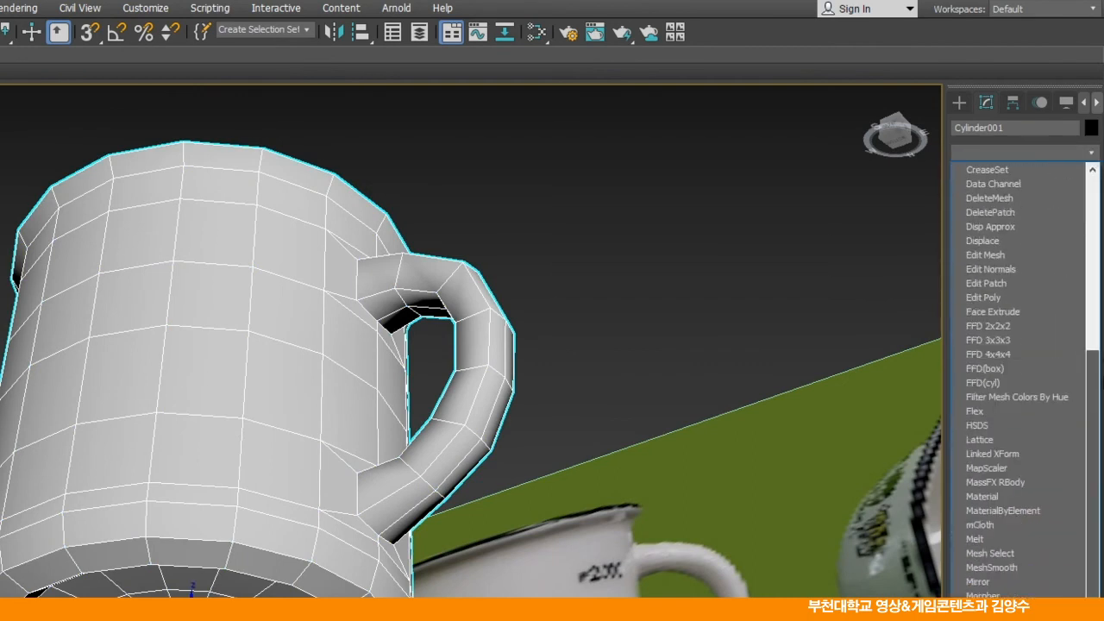
click(1001, 567)
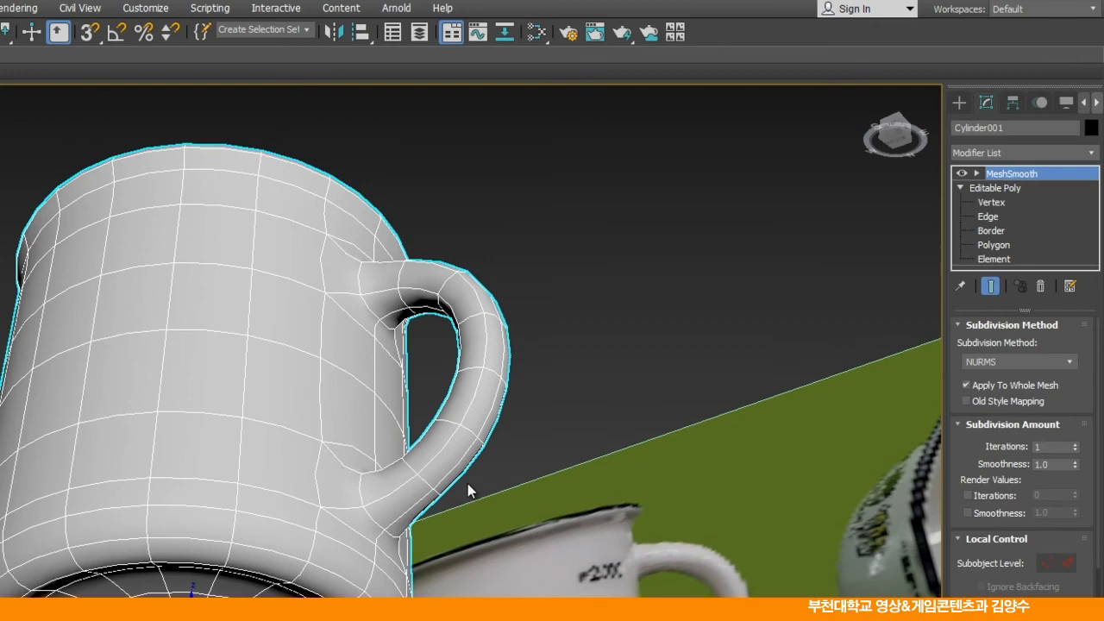
Examine the smoothed mug against the reference and from below and above, and remove the MeshSmooth modifier
key(alt+w)
middle_drag(658, 201, 636, 249)
key(alt+w)
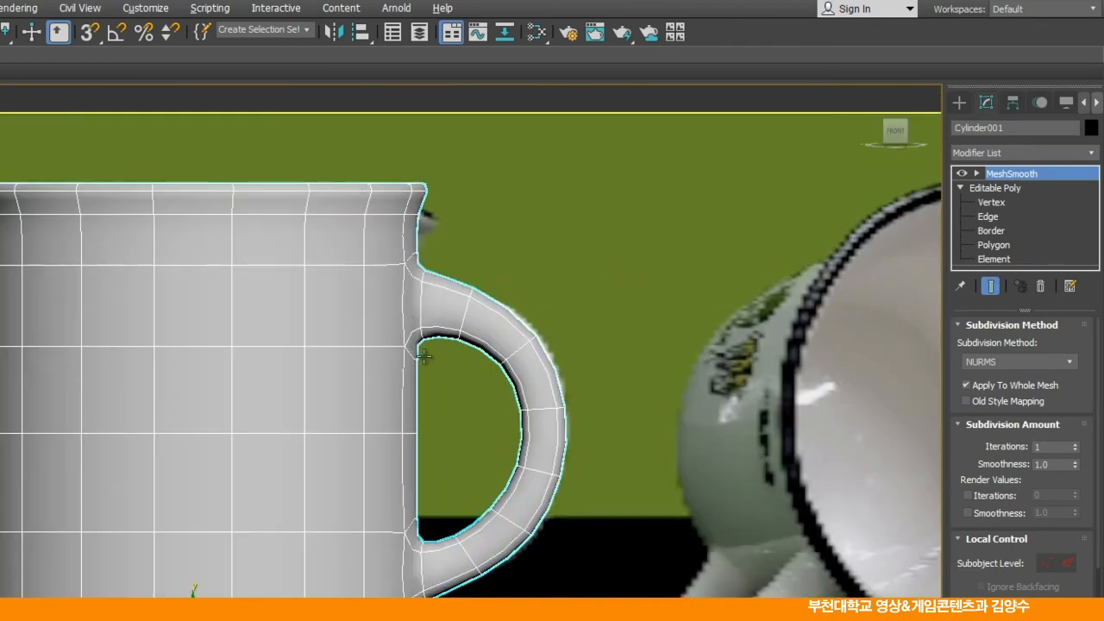
key(alt+w)
middle_click(404, 434)
key(alt+w)
alt+middle_drag(333, 579, 117, 415)
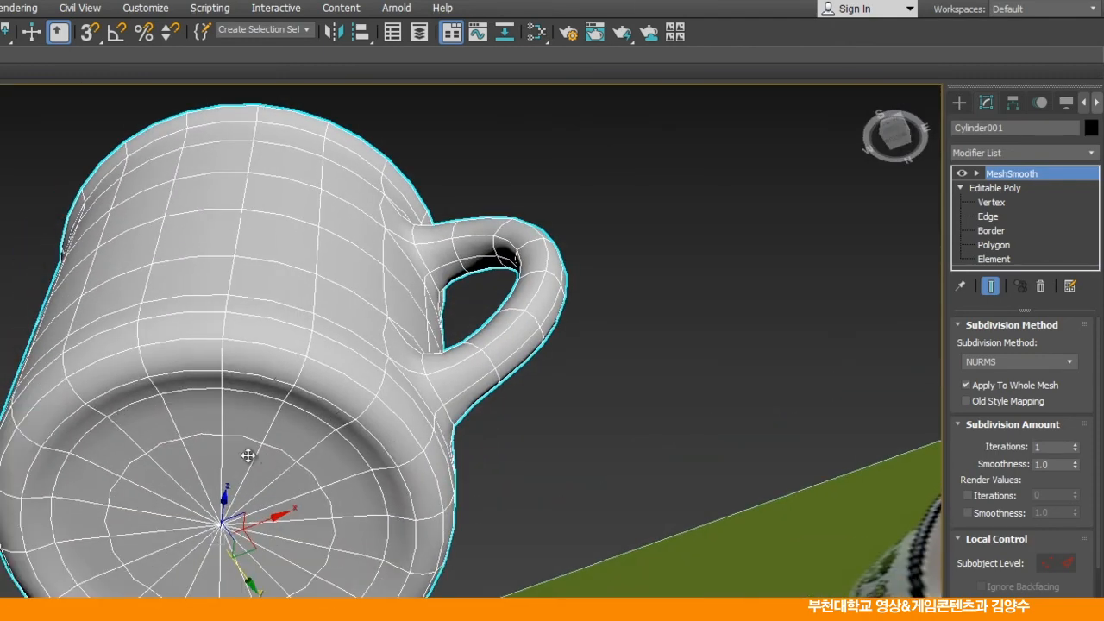
alt+middle_drag(345, 250, 330, 426)
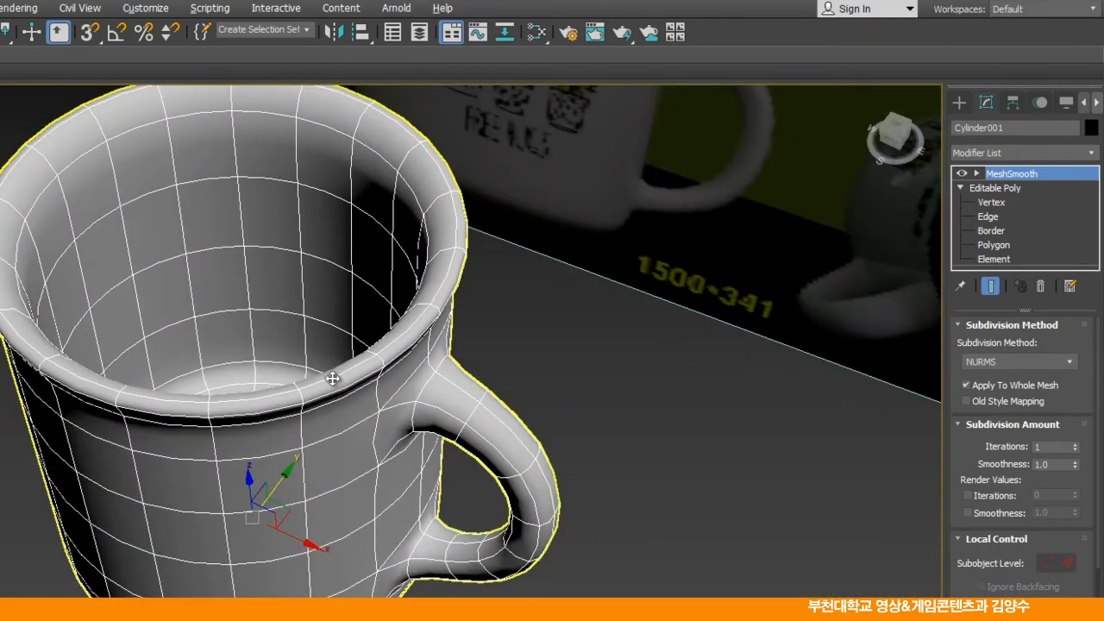
alt+middle_drag(40, 216, 78, 209)
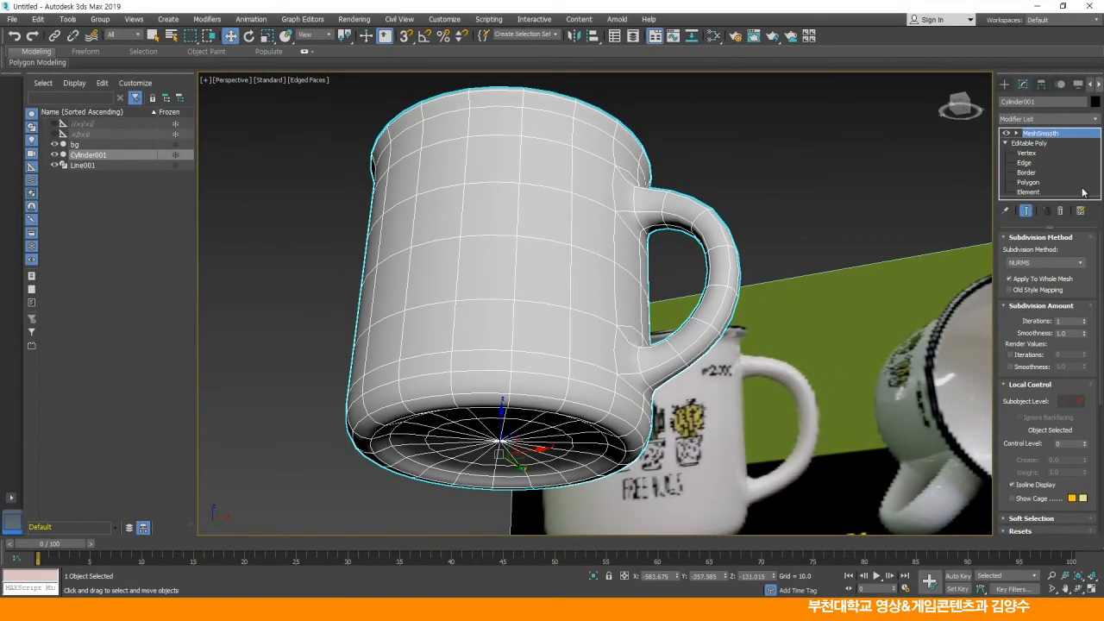
click(1061, 210)
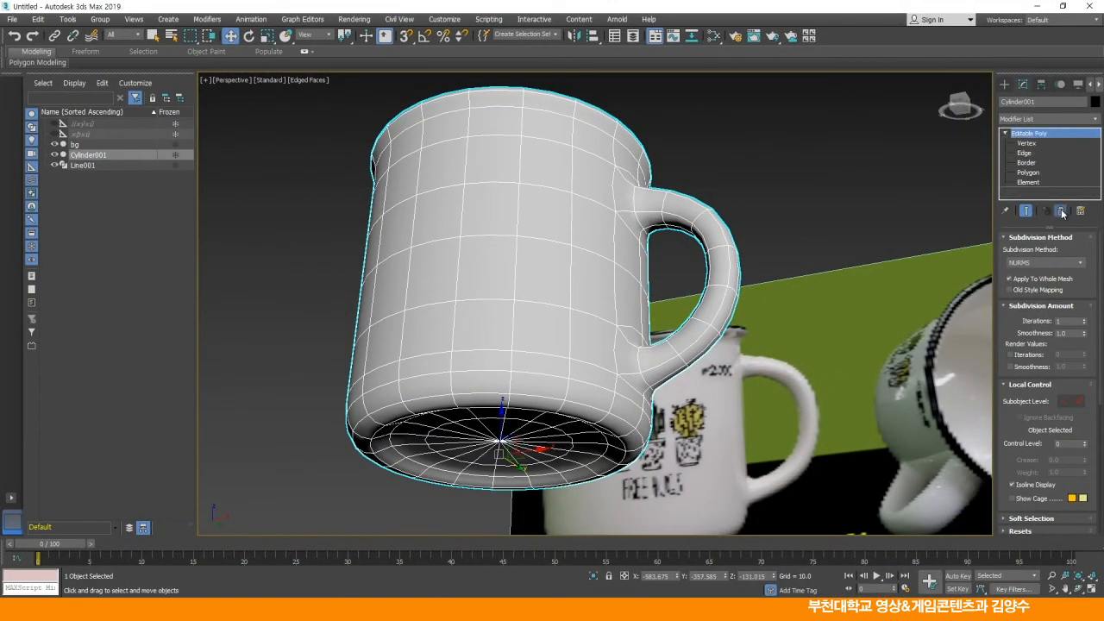
Chamfer the edge loops where the handle's upper and lower ends meet the body by about 2.427 with 1 segment
click(1024, 153)
scroll(618, 209, up, 6)
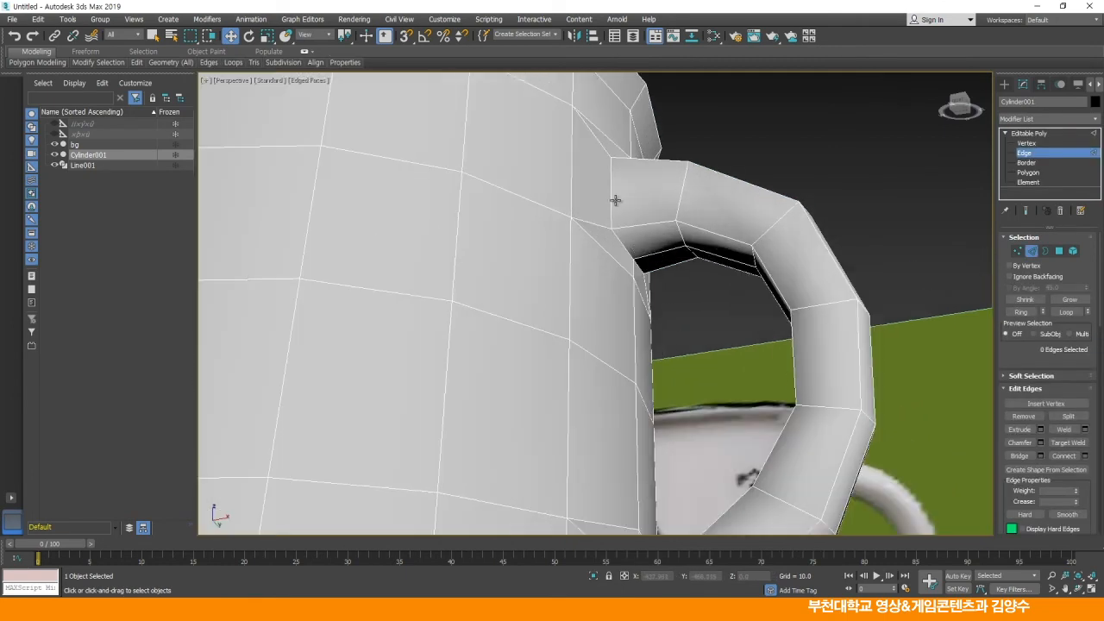
click(610, 197)
alt+middle_drag(611, 198, 649, 281)
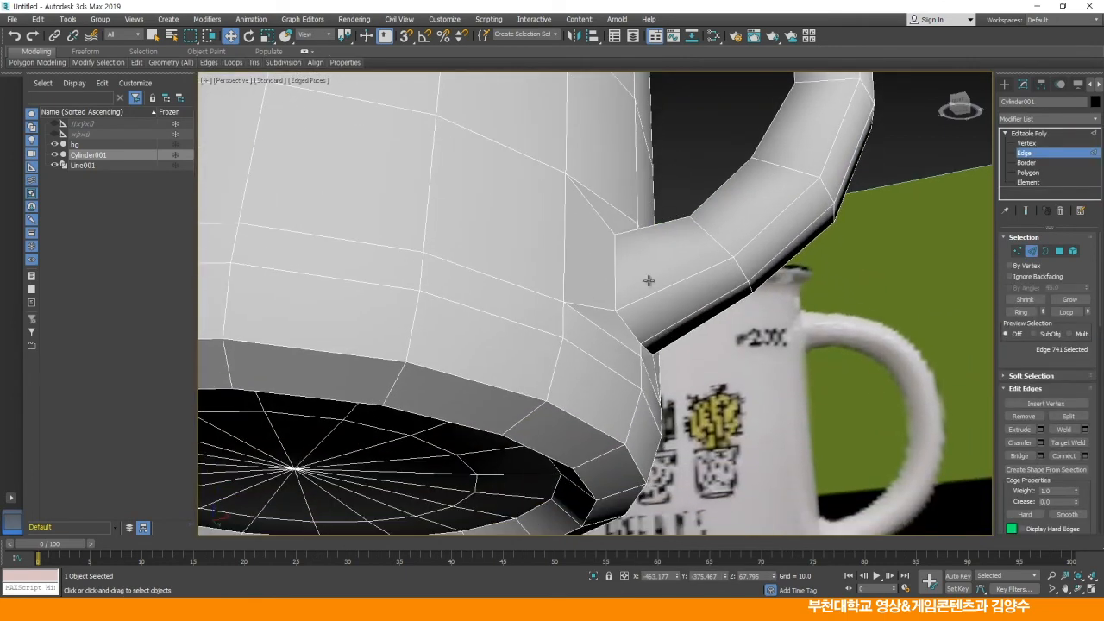
ctrl+click(616, 290)
click(1067, 311)
alt+middle_drag(673, 286, 681, 218)
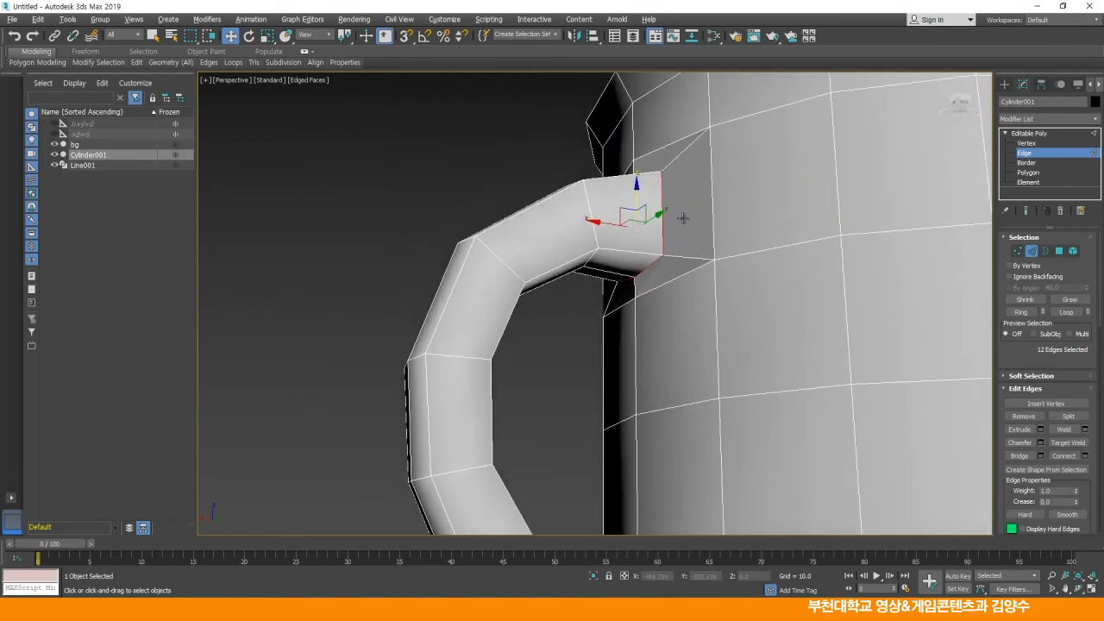
alt+middle_drag(618, 184, 671, 203)
alt+middle_drag(624, 272, 638, 216)
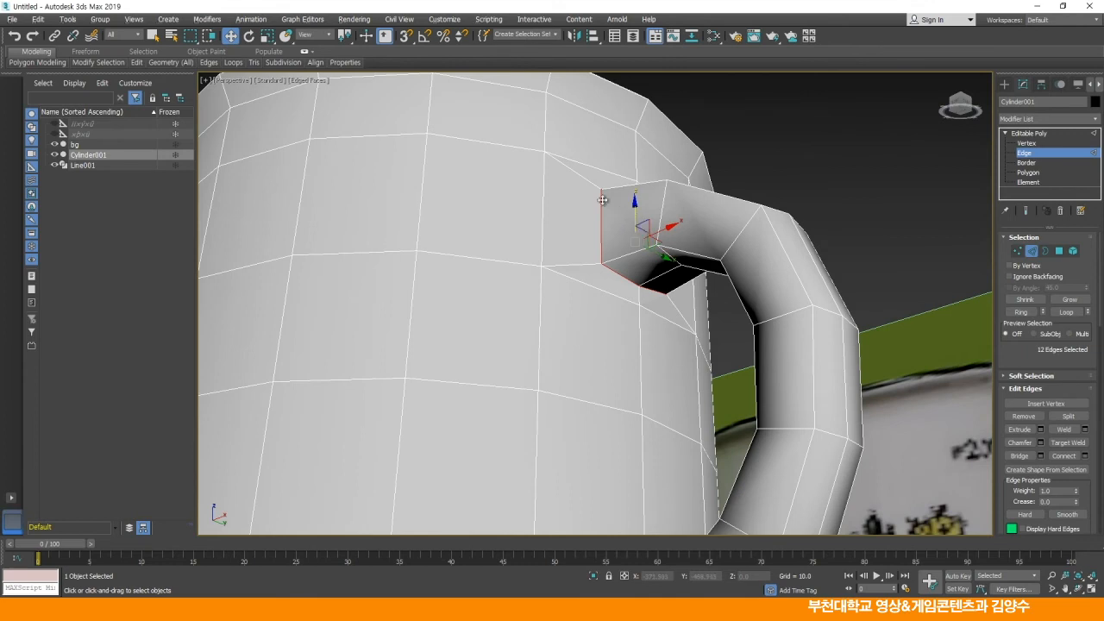
right_click(868, 200)
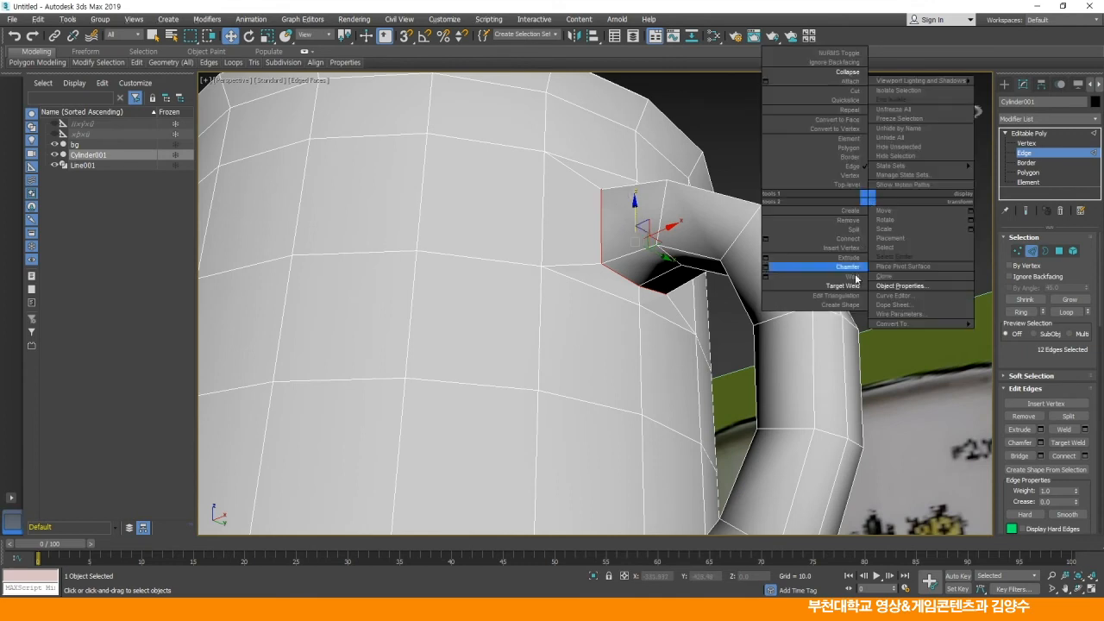
click(766, 267)
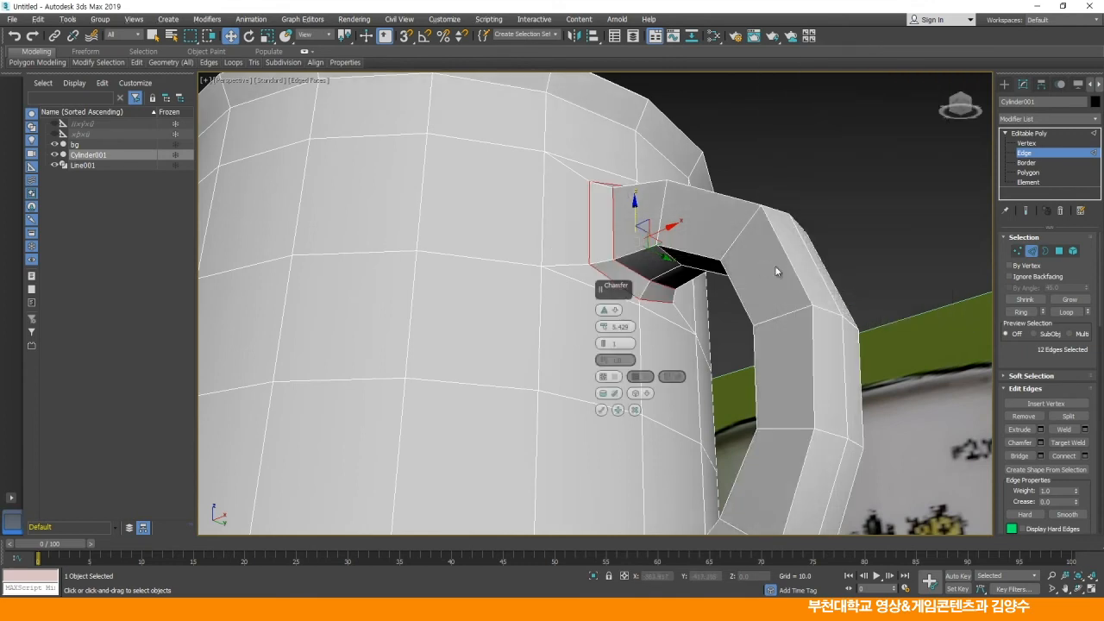
drag(604, 330, 603, 335)
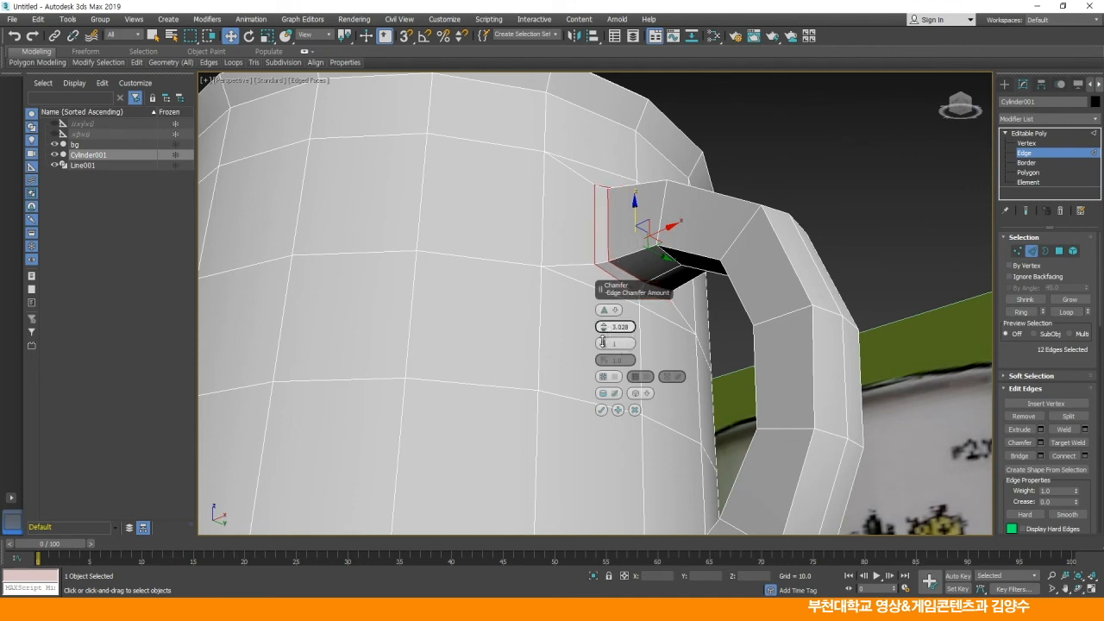
drag(602, 341, 602, 342)
click(602, 414)
click(783, 308)
Chamfer the inner and outer edge loops of the recessed step under the mug's base by 2.427 with 1 segment
scroll(782, 308, down, 5)
alt+middle_drag(728, 258, 680, 338)
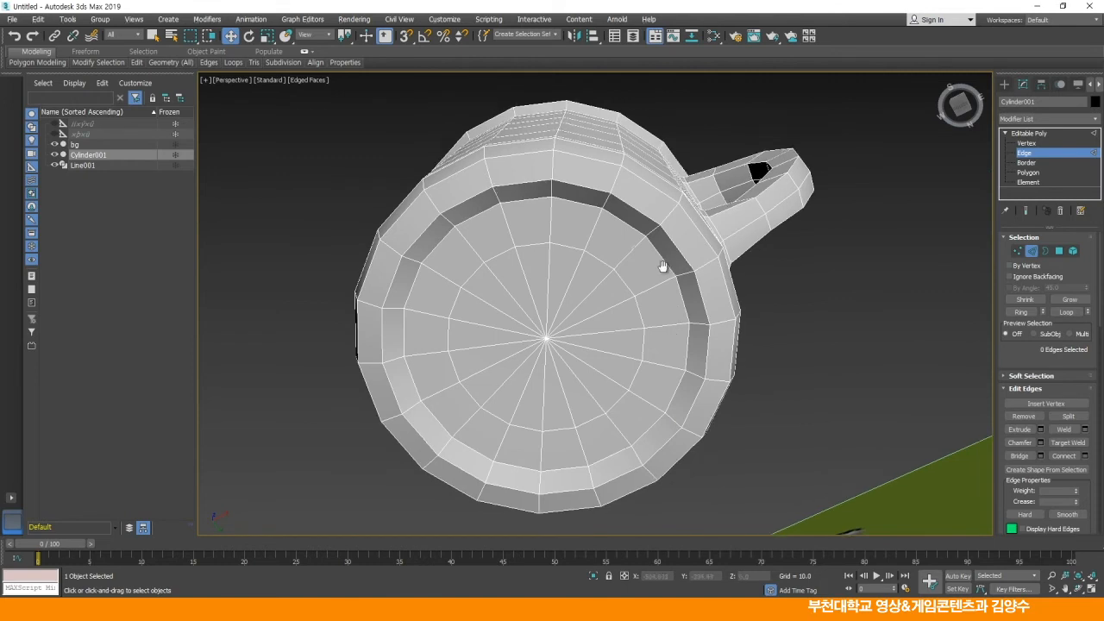
scroll(664, 270, up, 3)
click(673, 275)
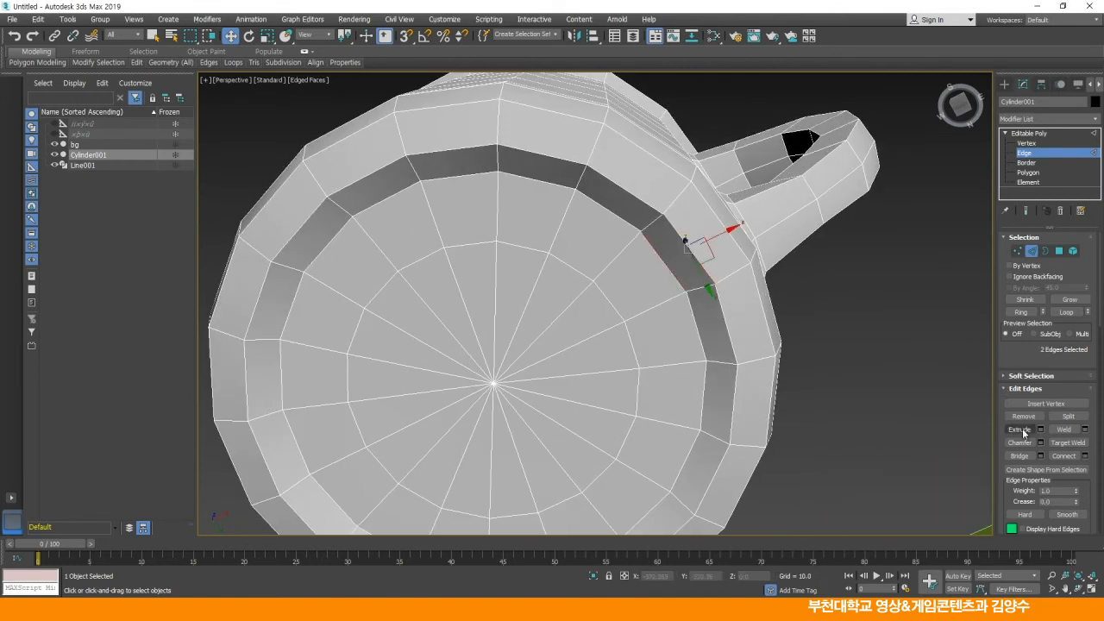
click(1067, 312)
right_click(867, 314)
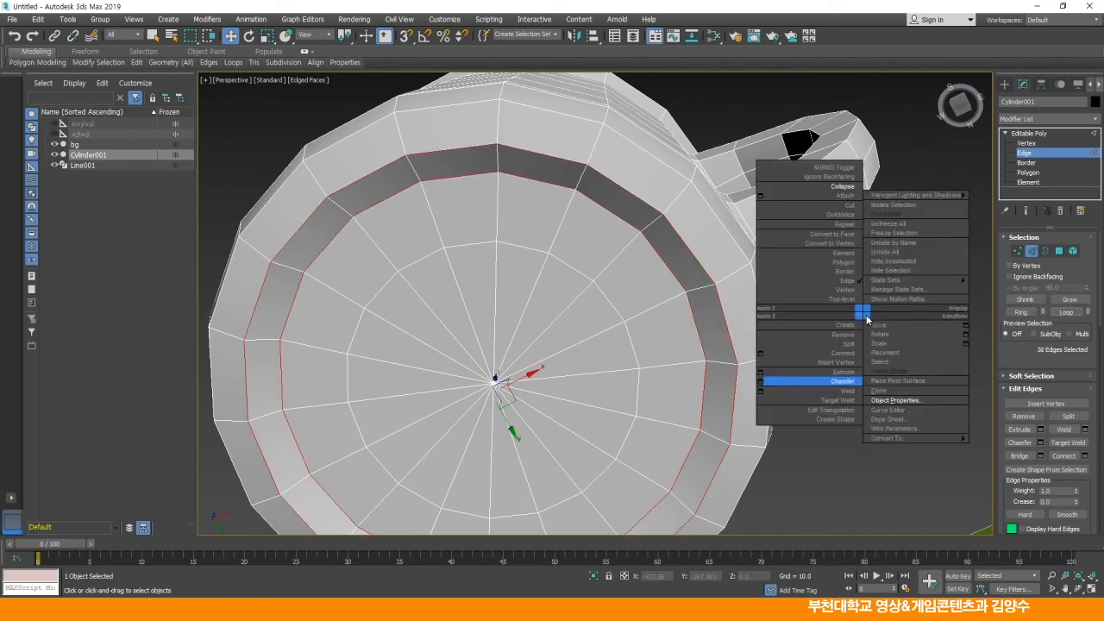
click(769, 377)
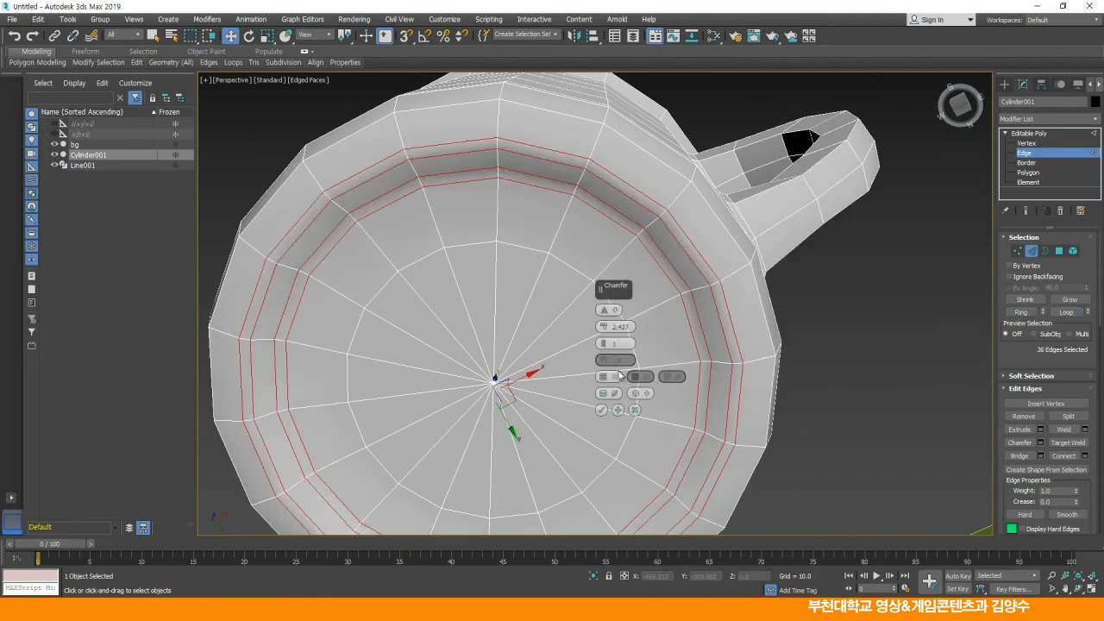
click(603, 411)
click(738, 299)
Chamfer the inner and outer edge loops of the mug's top rim by about 0.996 with 1 segment
scroll(732, 286, down, 3)
middle_drag(731, 285, 726, 348)
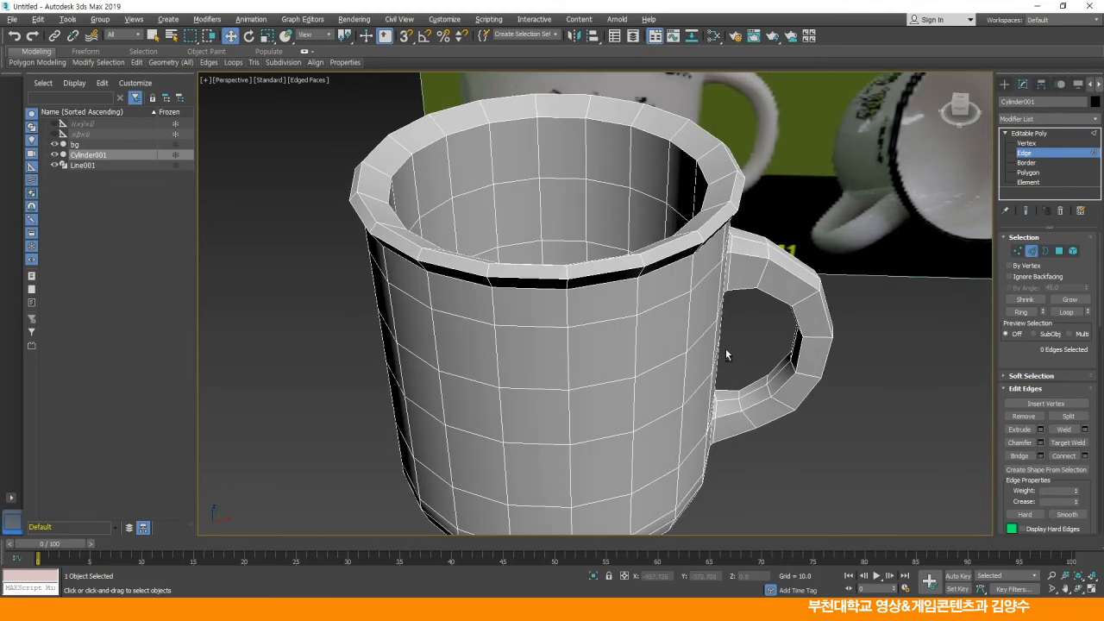
scroll(714, 245, up, 4)
click(705, 212)
ctrl+click(717, 234)
alt+middle_drag(766, 300, 749, 284)
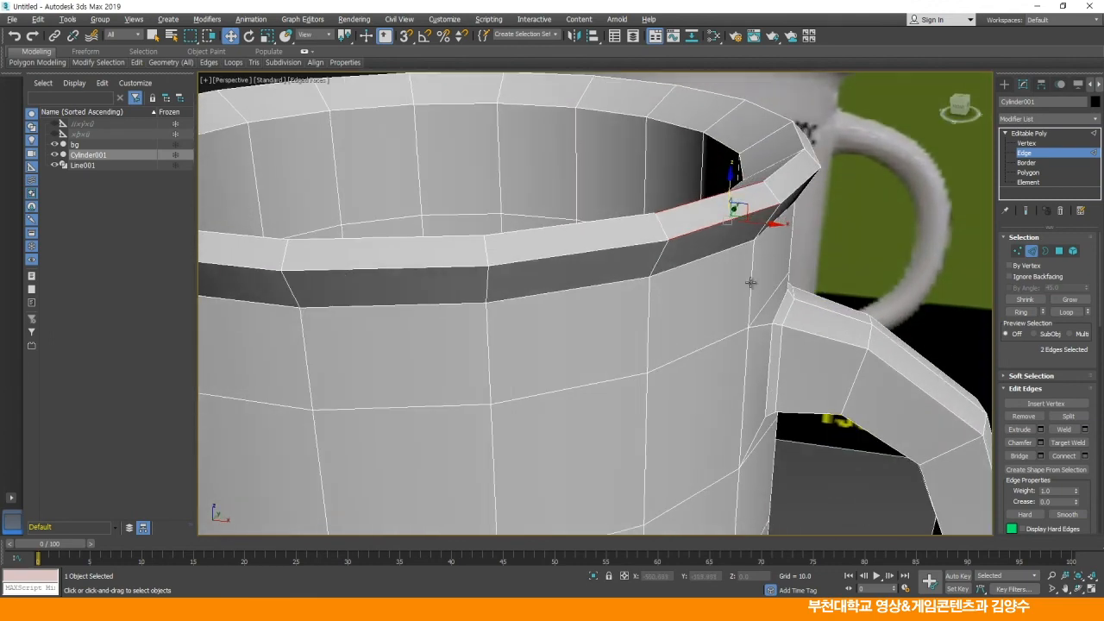
click(1067, 312)
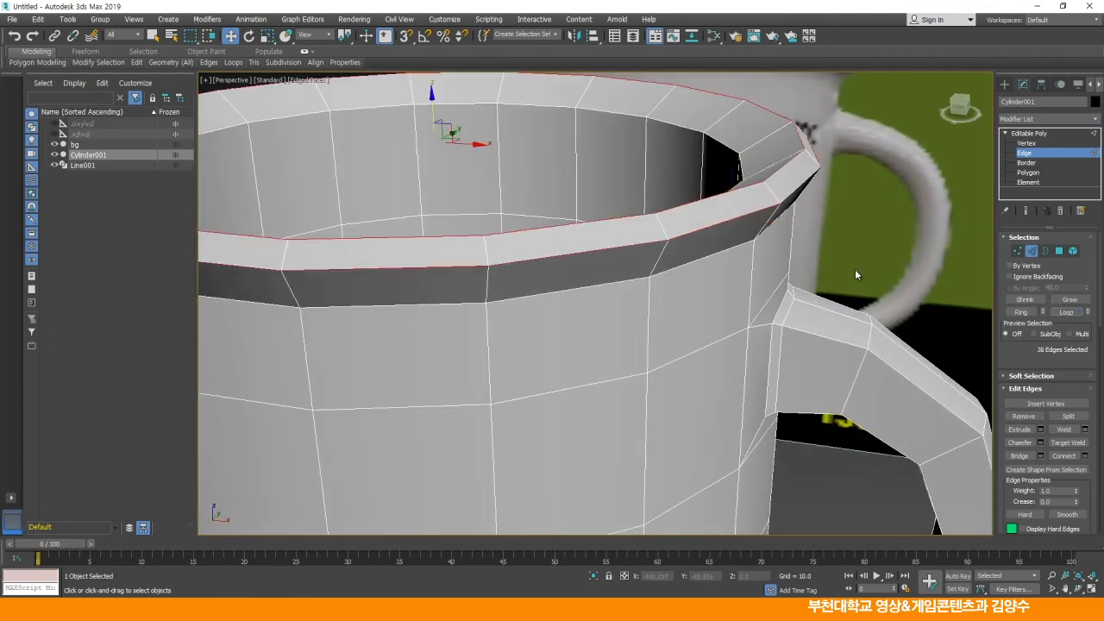
right_click(857, 264)
click(753, 332)
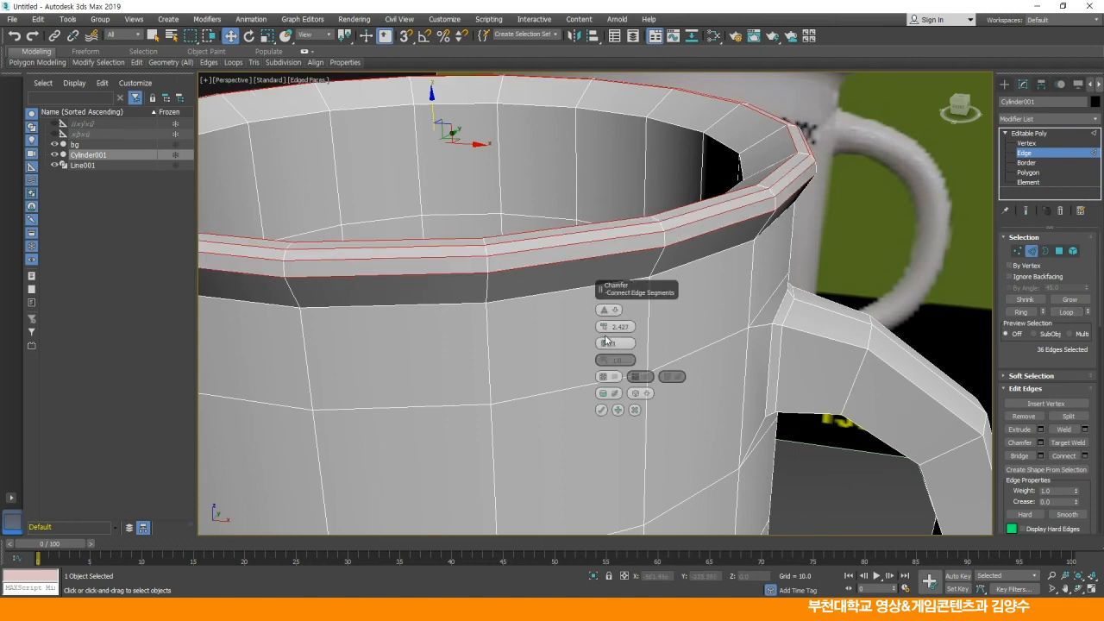
drag(604, 327, 605, 335)
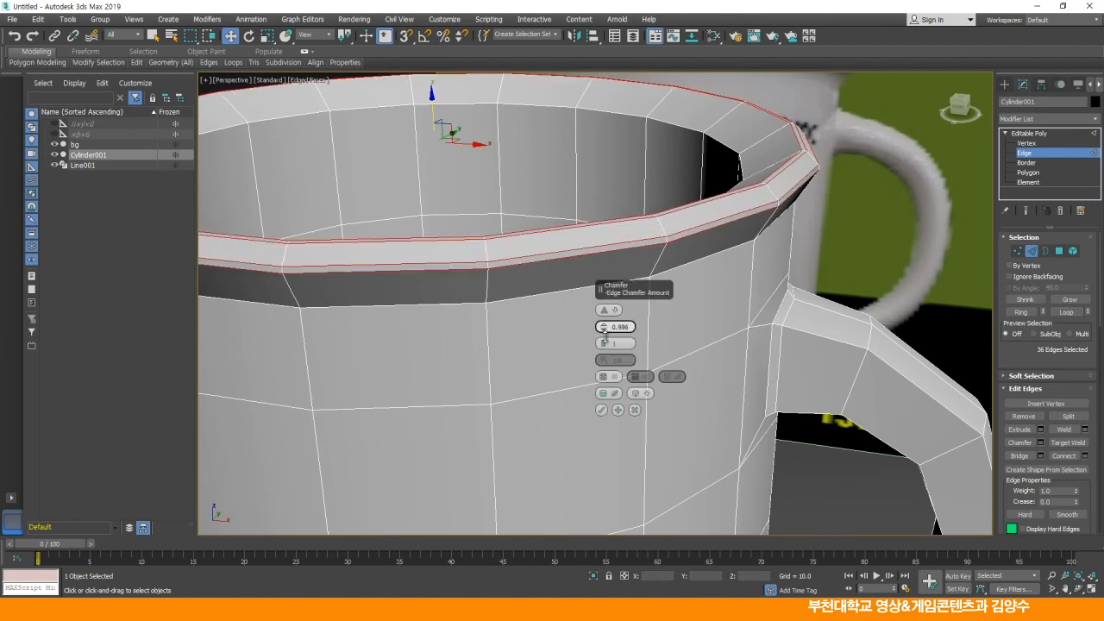
click(601, 410)
click(715, 374)
Select the whole mug as an element, clear all its smoothing groups and assign smoothing group 1
alt+middle_drag(715, 375, 728, 341)
alt+middle_drag(616, 349, 618, 361)
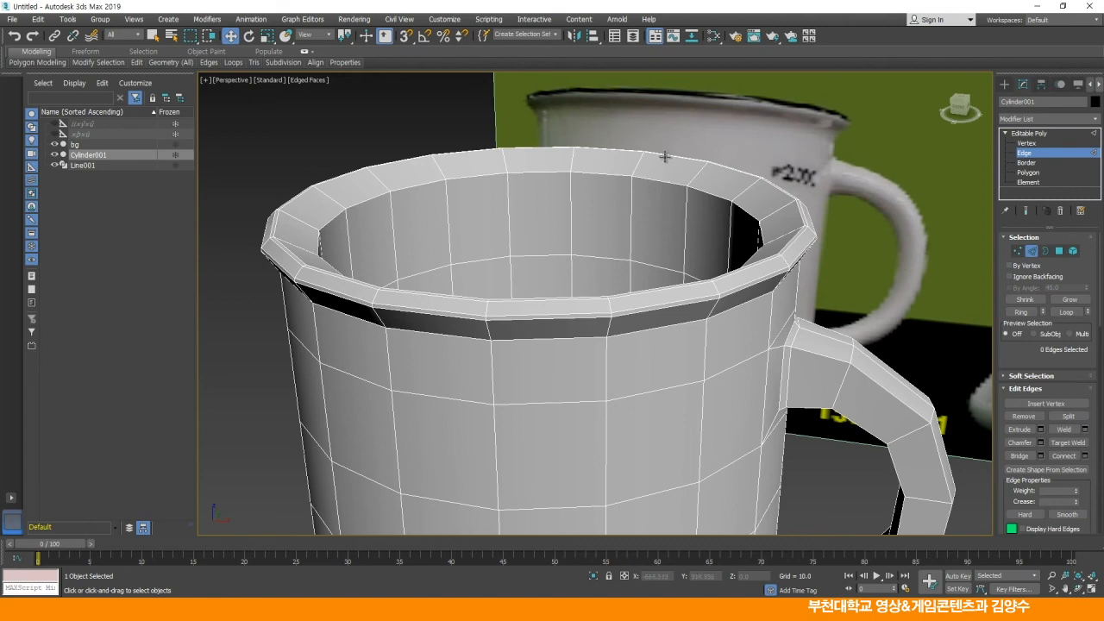
scroll(701, 184, down, 6)
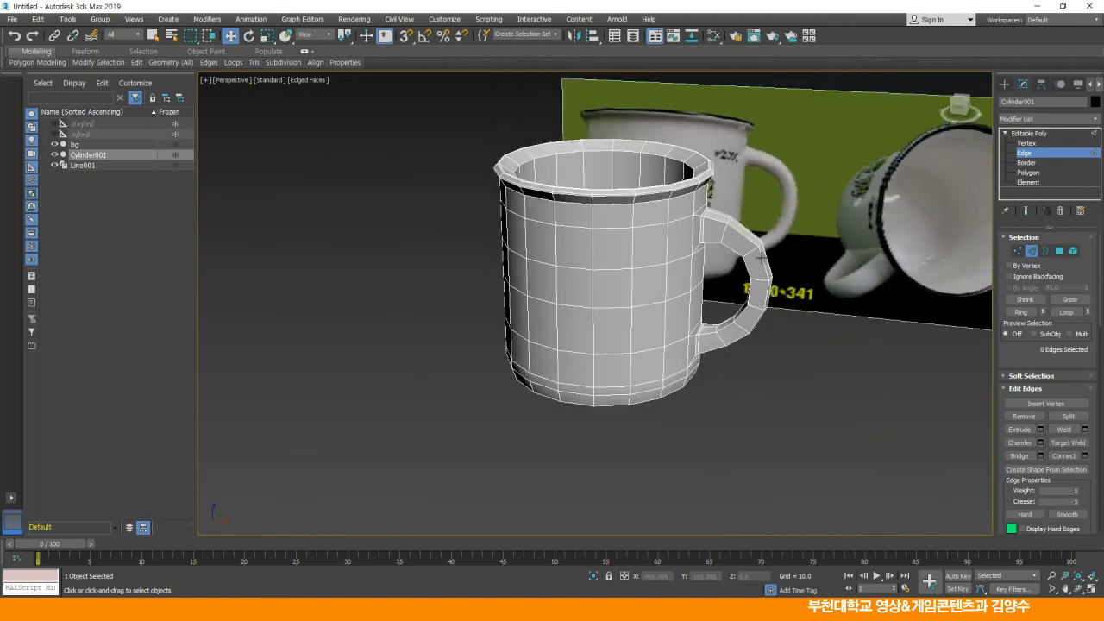
alt+middle_drag(775, 269, 736, 270)
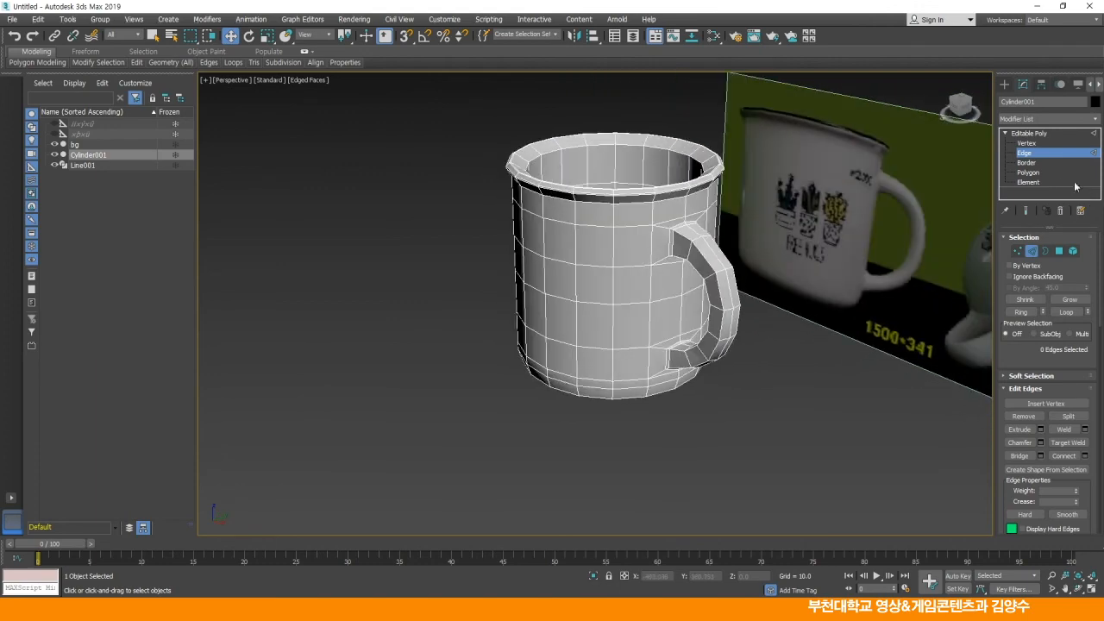
click(1028, 182)
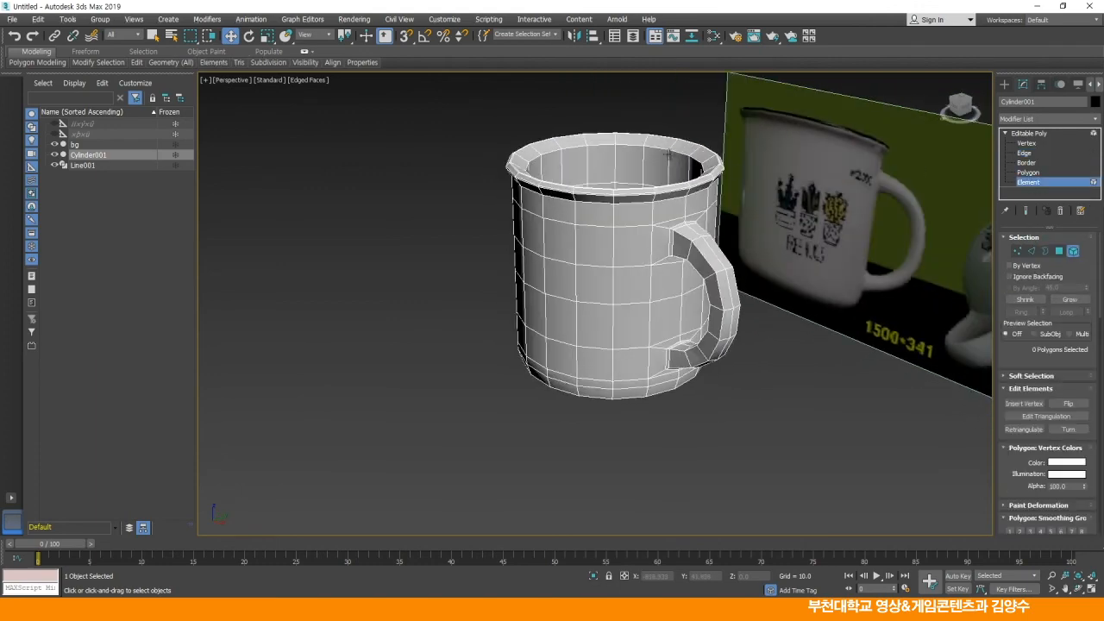
click(664, 154)
drag(995, 302, 836, 295)
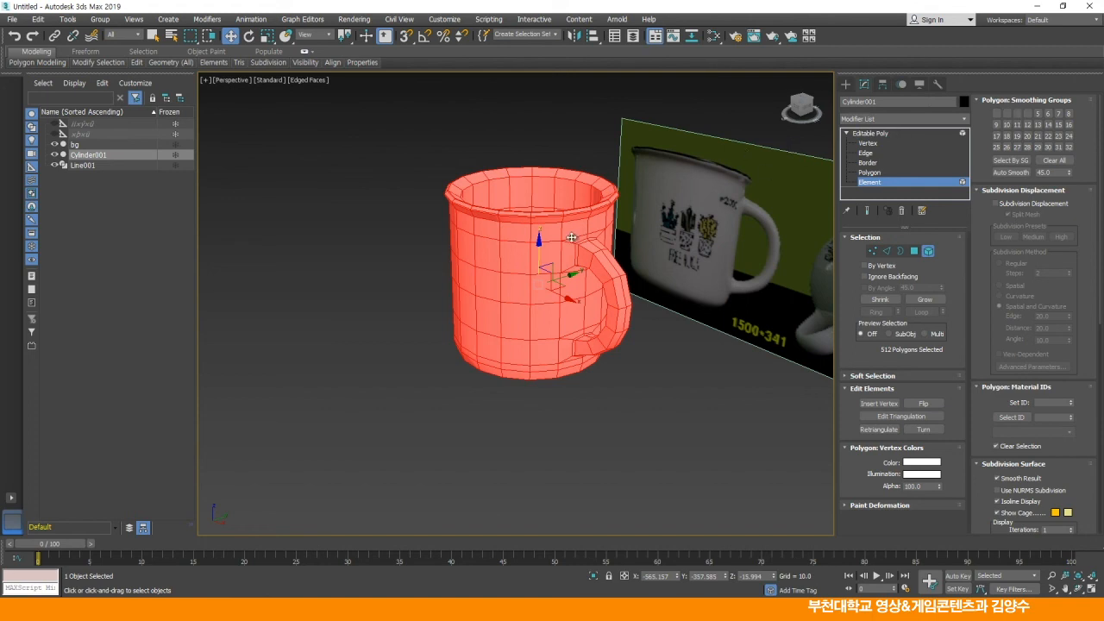
scroll(571, 237, up, 4)
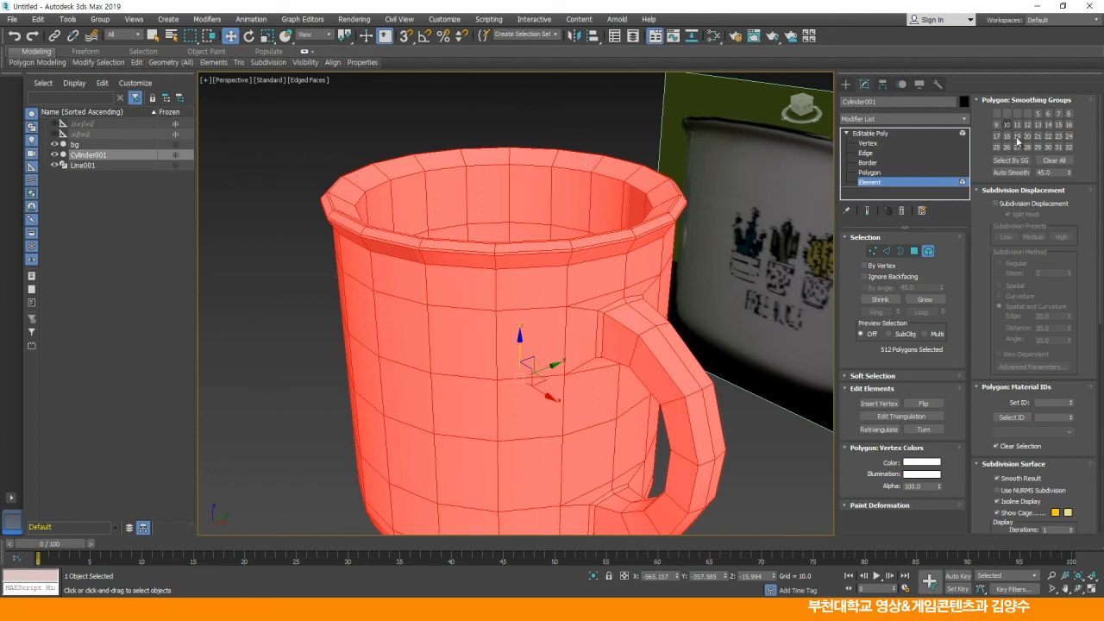
click(1055, 163)
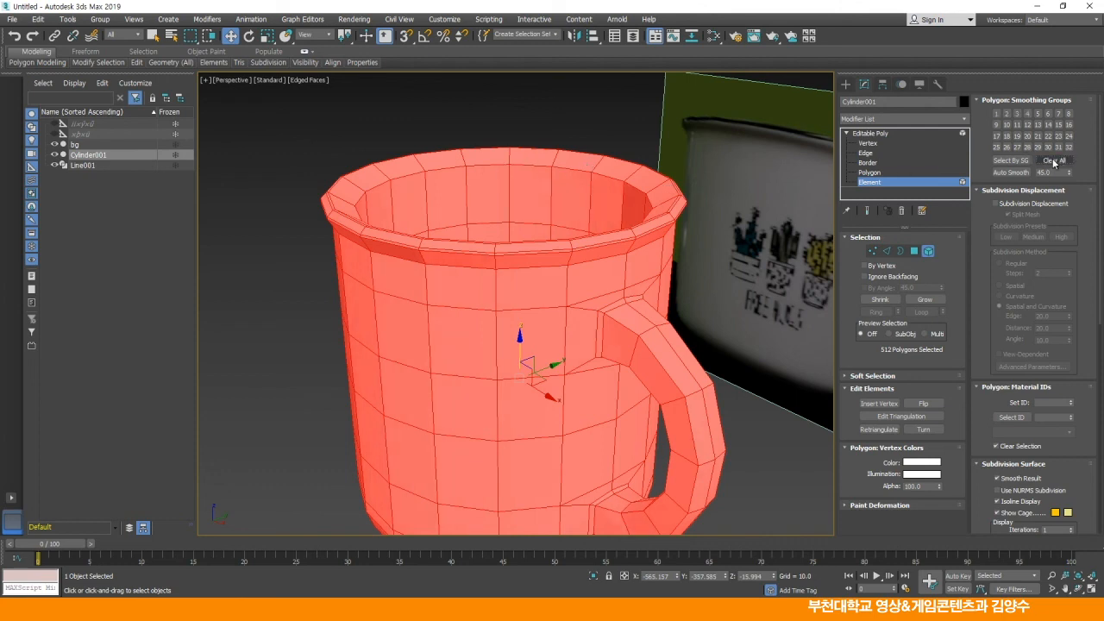
click(996, 115)
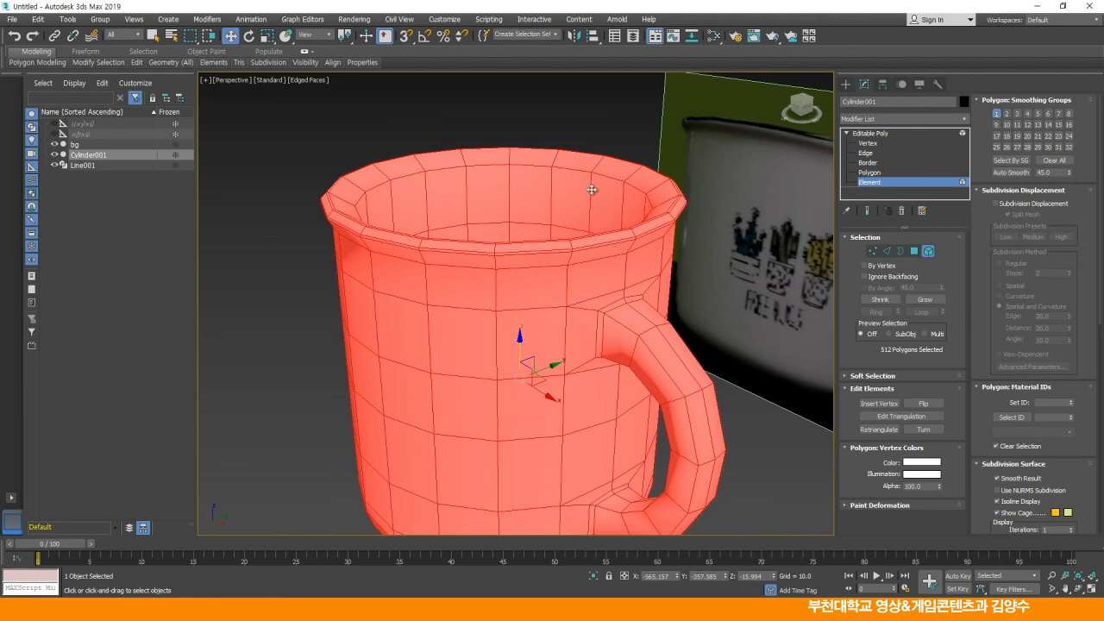
click(593, 130)
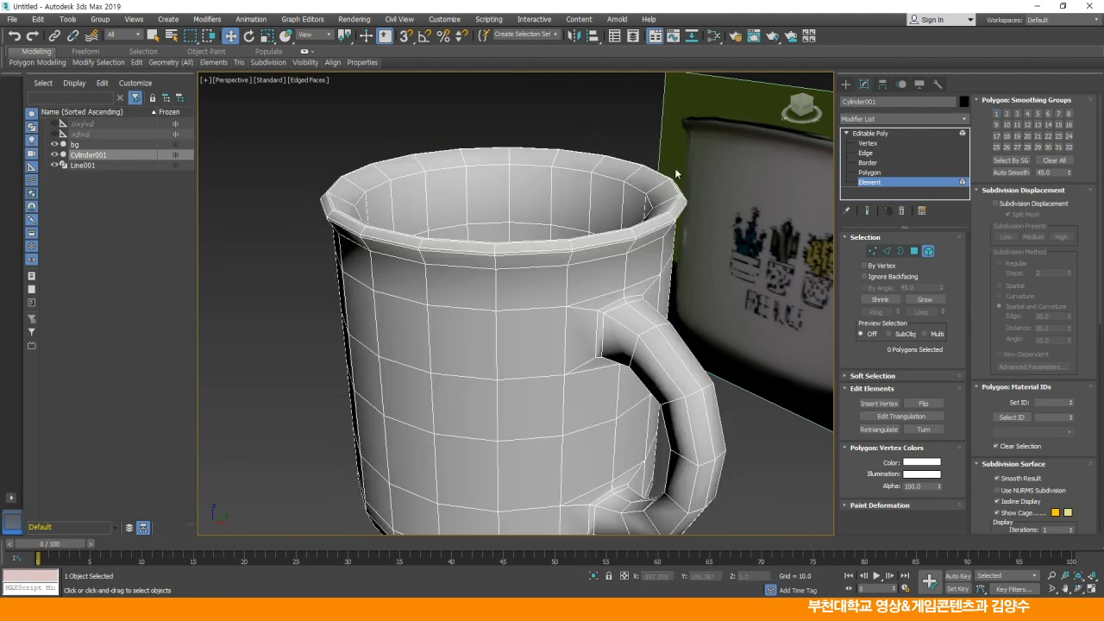
Leave element editing and apply a MeshSmooth modifier with 2 iterations to the whole mug
click(869, 134)
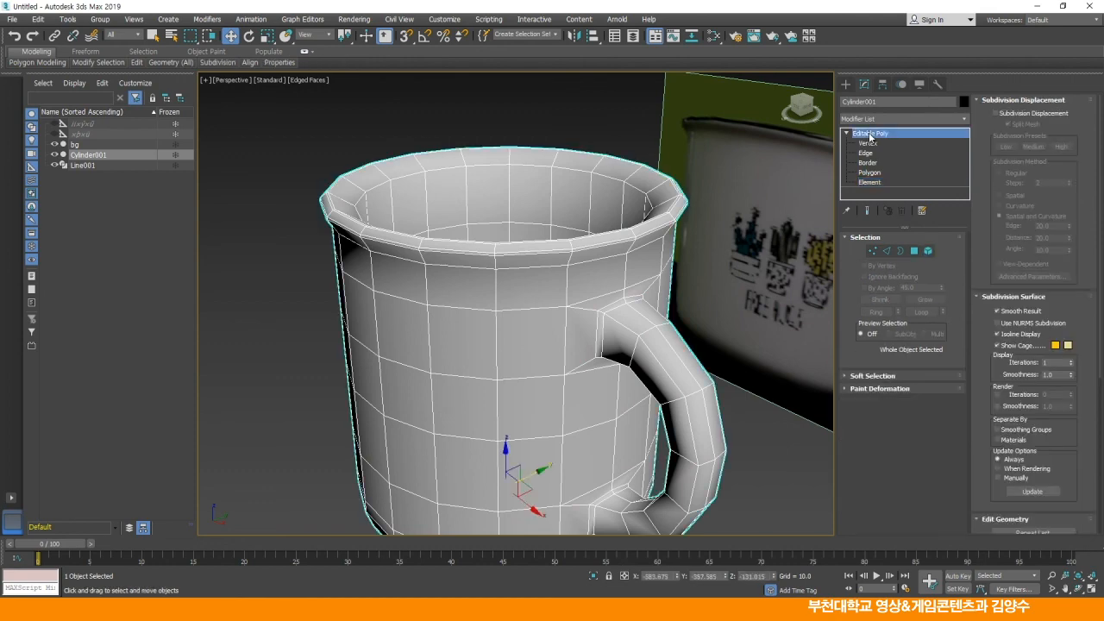
click(965, 120)
drag(965, 158, 976, 302)
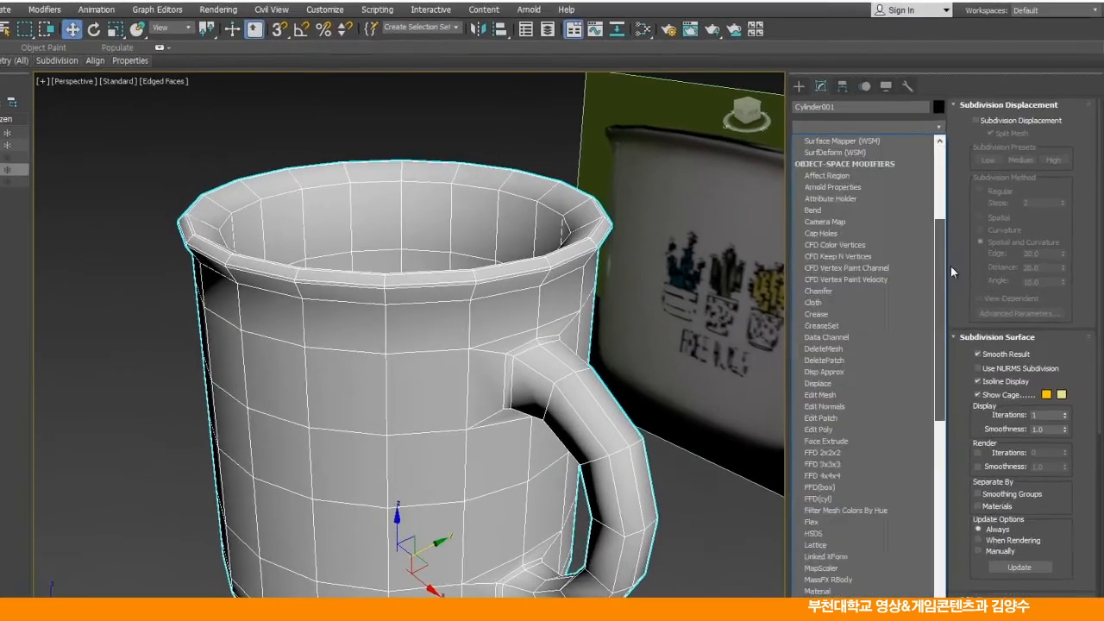
drag(947, 356, 942, 362)
click(830, 364)
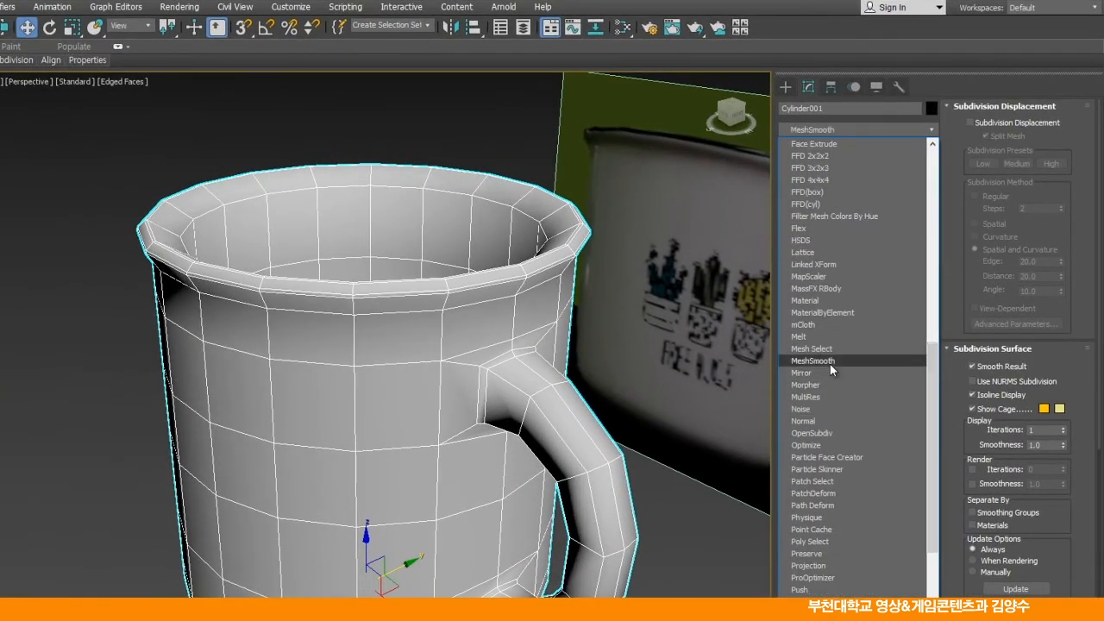
middle_drag(524, 365, 517, 276)
middle_drag(523, 403, 472, 410)
drag(773, 474, 975, 474)
scroll(542, 375, down, 3)
alt+middle_drag(542, 375, 530, 356)
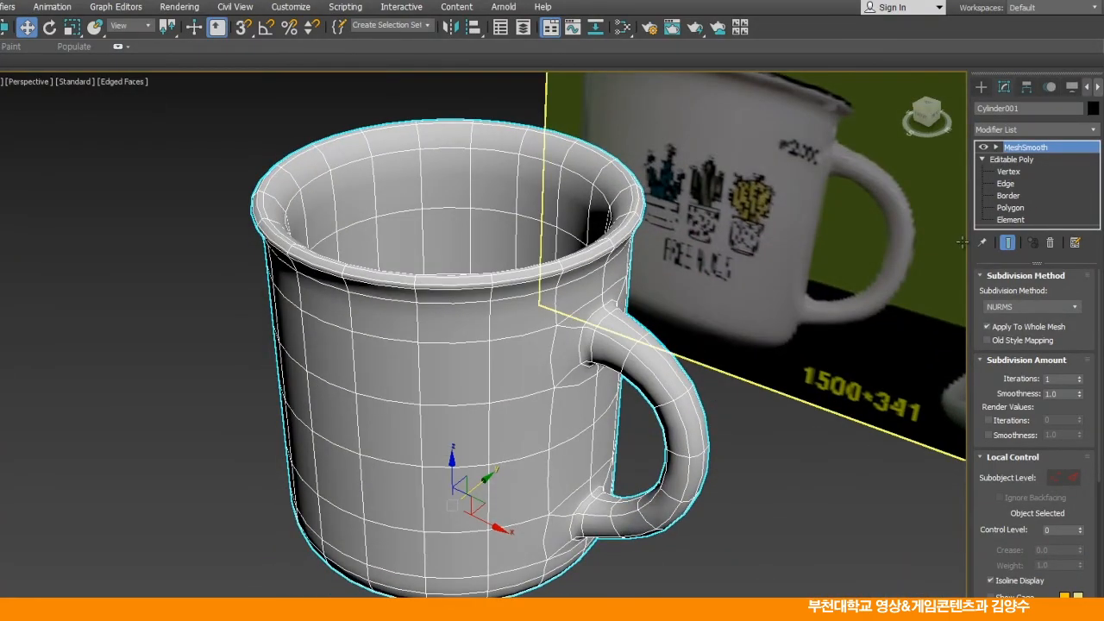
click(1079, 376)
middle_drag(493, 313, 462, 311)
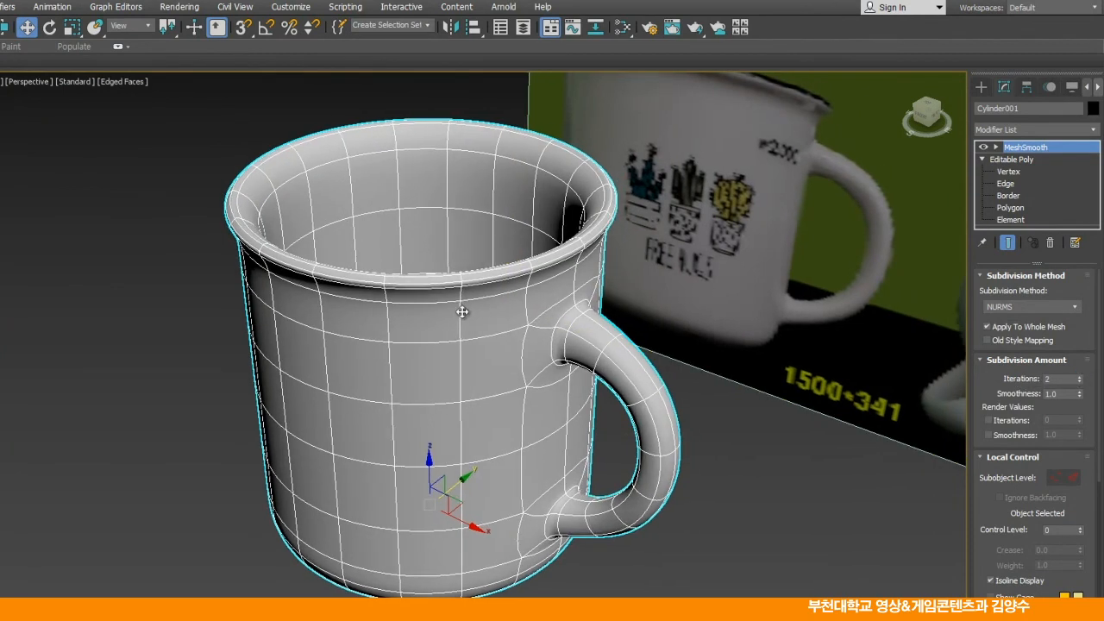
In the maximized Front view, move the mug horizontally off the reference so it stands left of the pictured mug, and deselect it
key(alt+w)
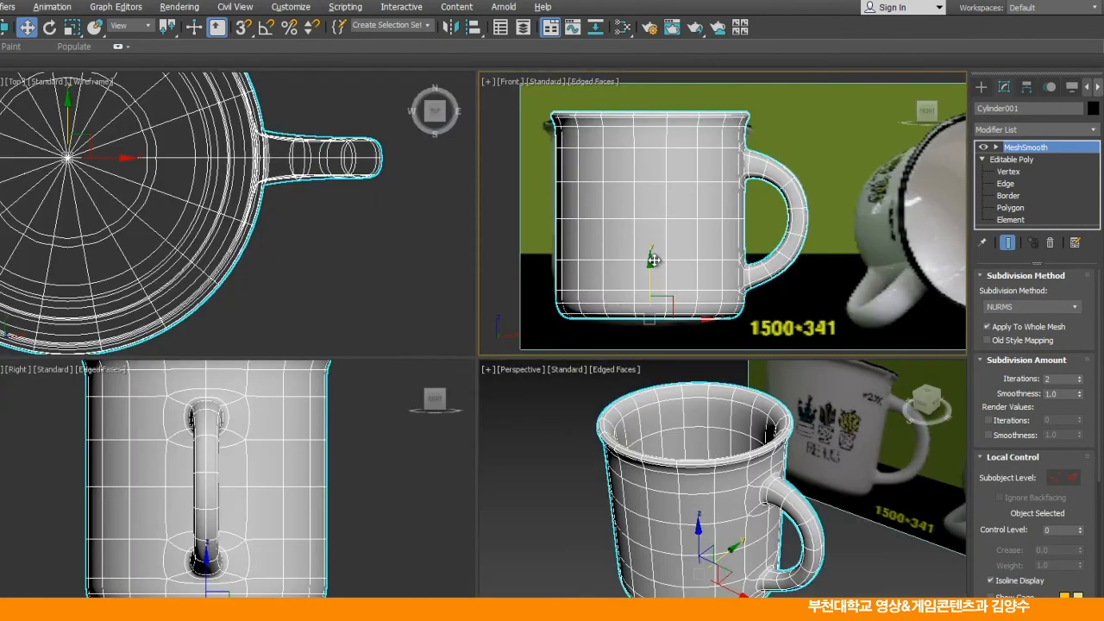
key(alt+w)
scroll(428, 357, down, 3)
middle_drag(428, 356, 456, 354)
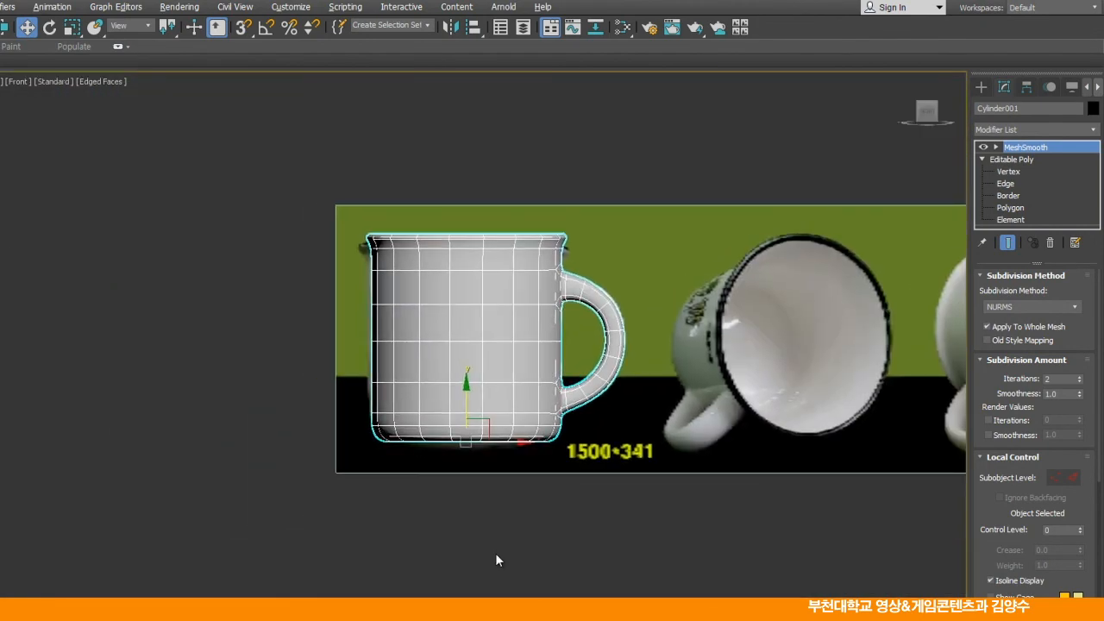
click(527, 455)
click(501, 384)
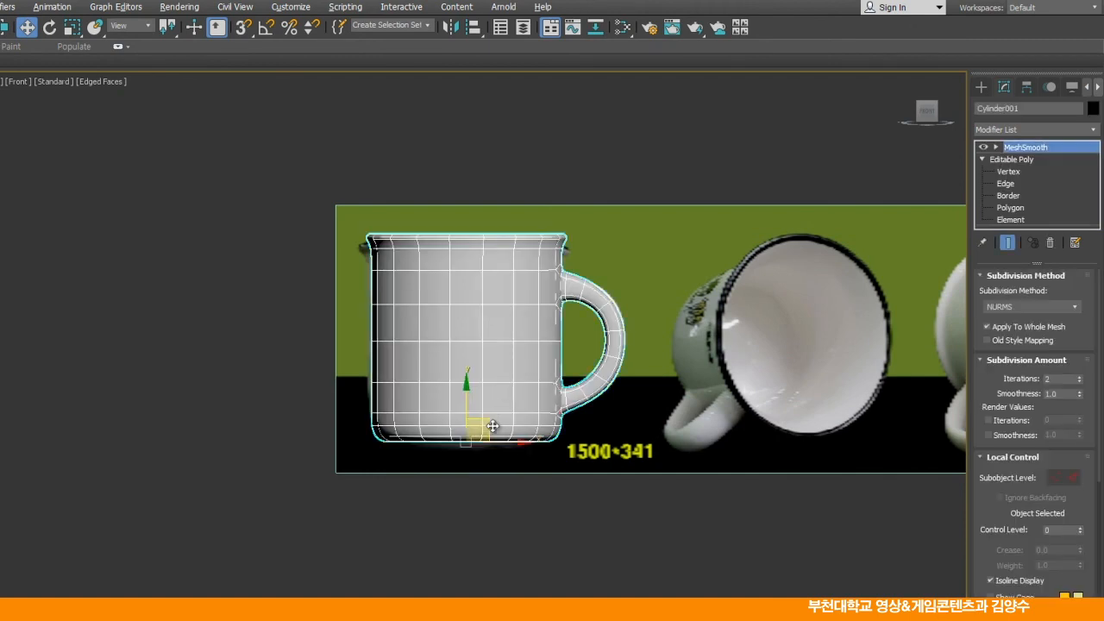
drag(520, 442, 240, 424)
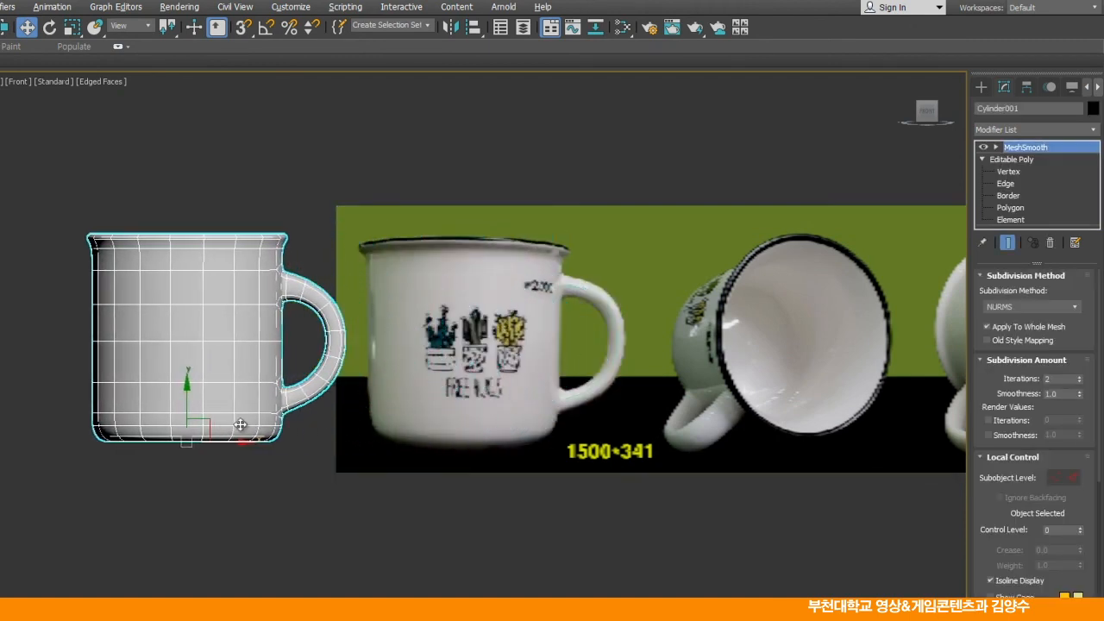
click(396, 510)
middle_drag(396, 510, 496, 494)
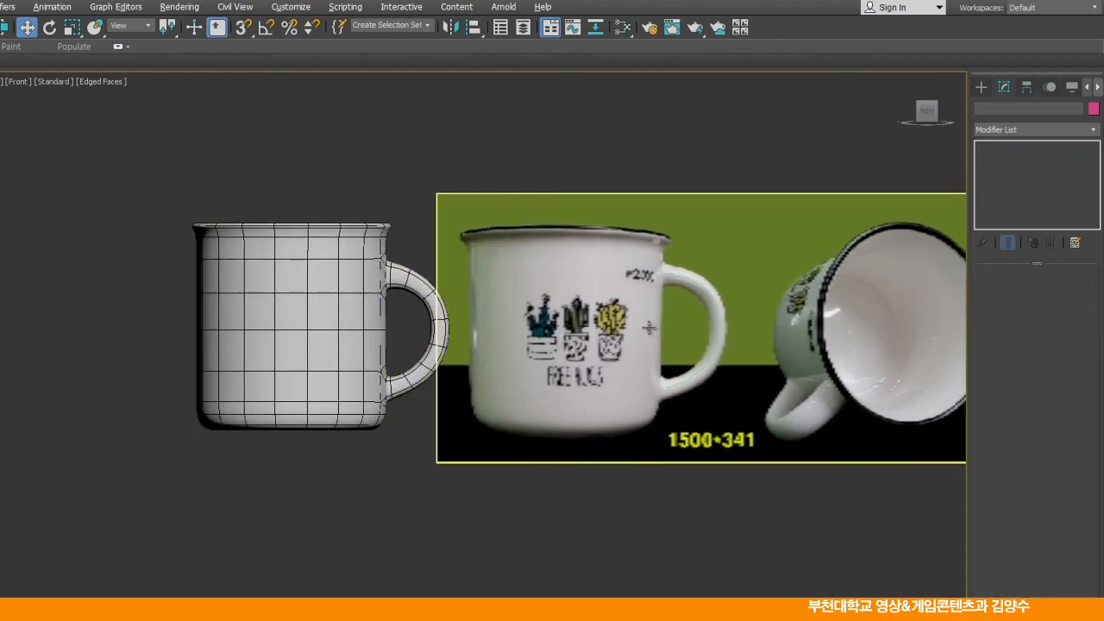
Switch to the maximized Perspective view, undo the mug's deselection and frame the view on the mug
middle_drag(595, 315, 513, 311)
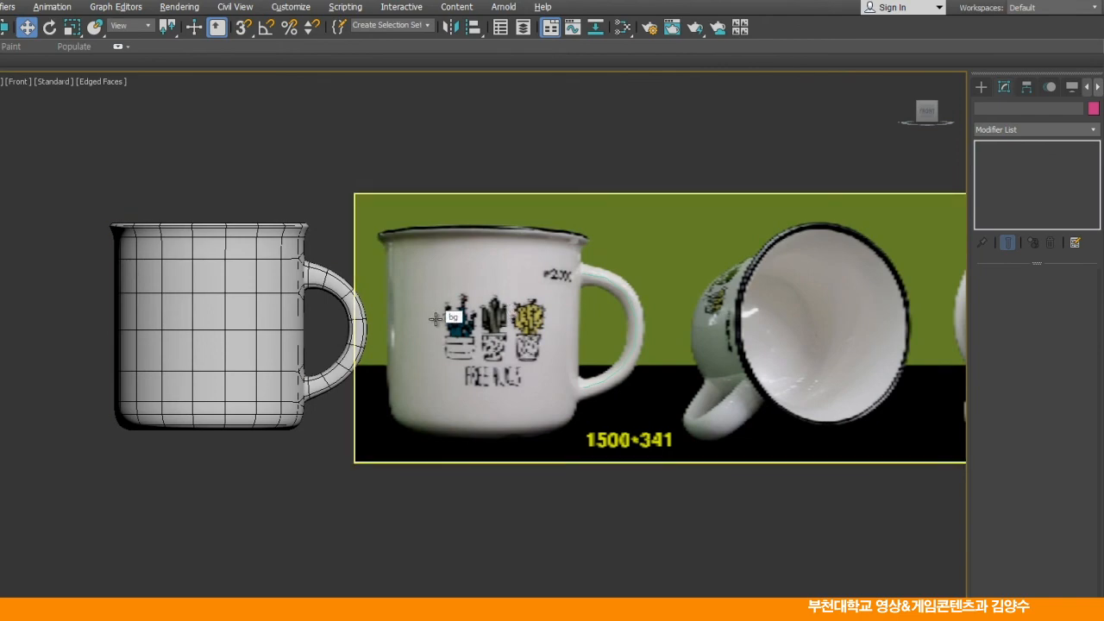
key(alt+w)
click(706, 448)
key(alt+w)
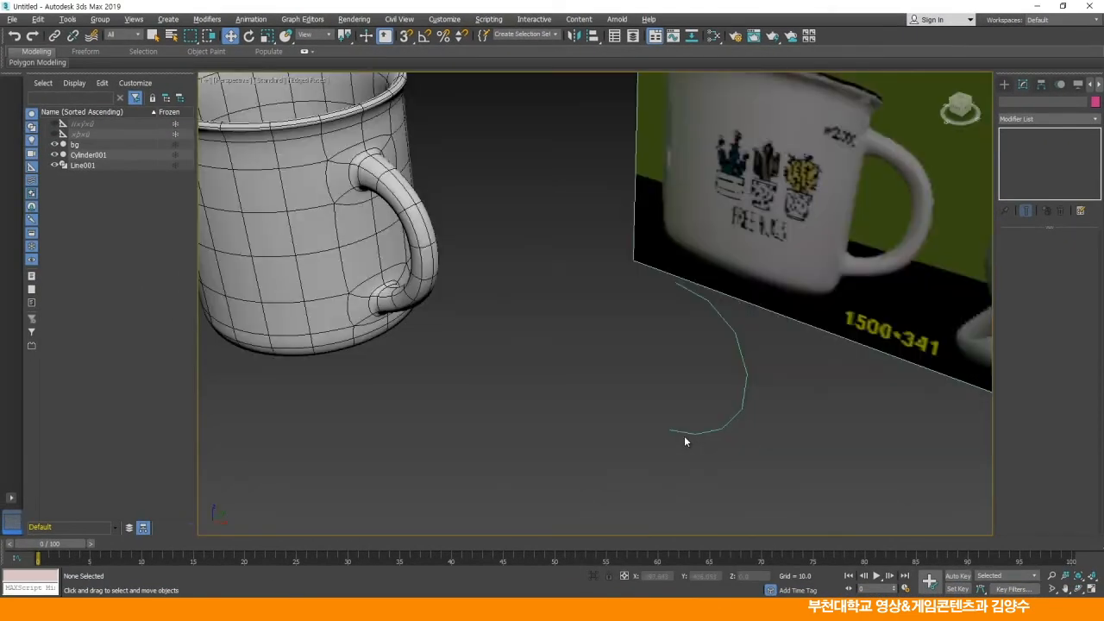
key(ctrl+z)
key(z)
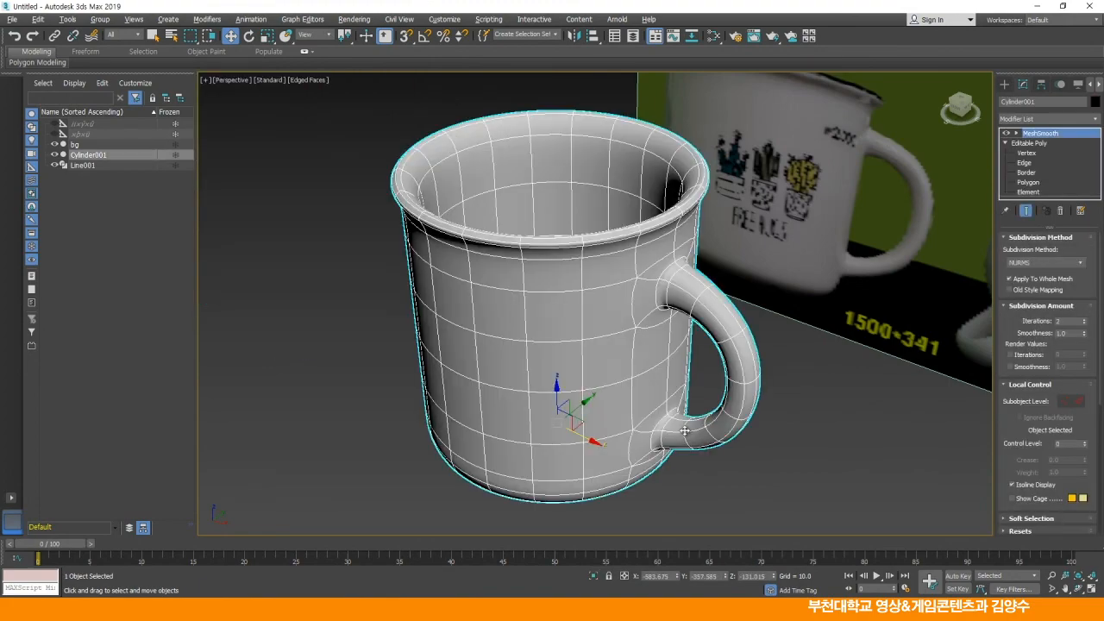
Set the render output size to 800x600, render the Perspective view showing the mug from above, and dismiss the rendered image
mouse_move(753, 402)
alt+middle_down()
mouse_move(672, 403)
mouse_move(629, 452)
mouse_move(741, 418)
mouse_move(798, 280)
mouse_move(767, 412)
mouse_move(822, 385)
mouse_move(876, 402)
mouse_move(888, 435)
mouse_move(745, 406)
alt+middle_up()
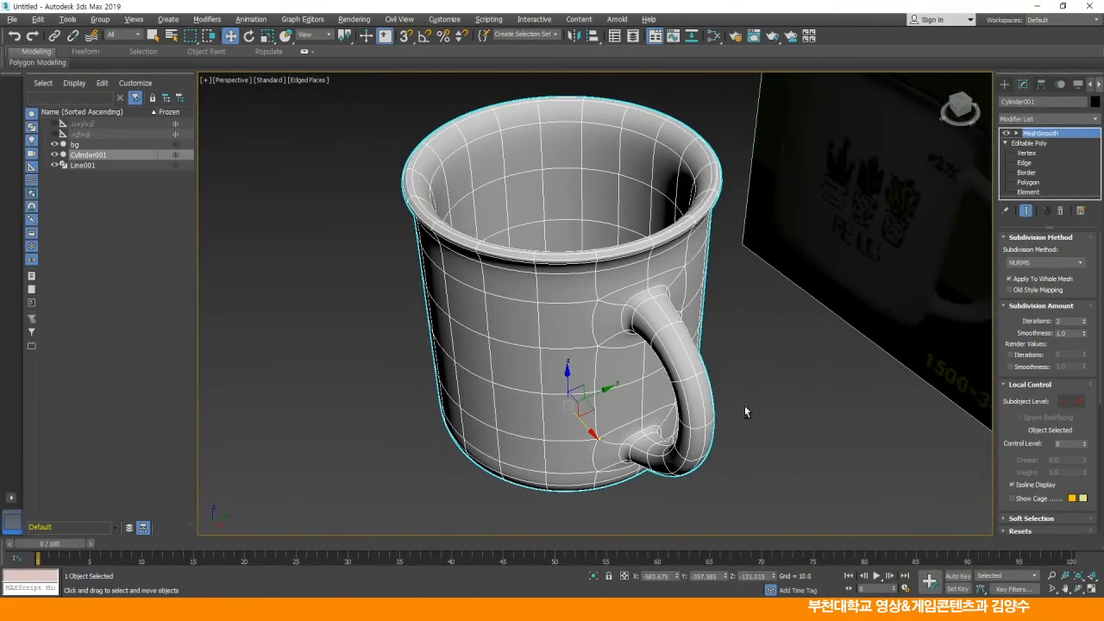
middle_drag(733, 328, 774, 102)
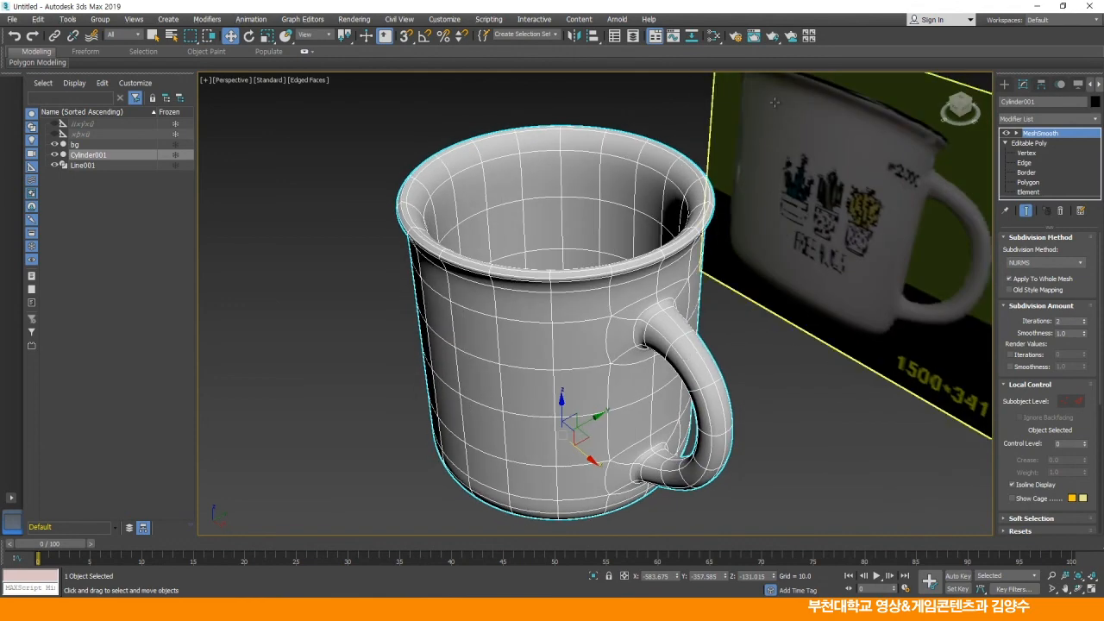
click(734, 39)
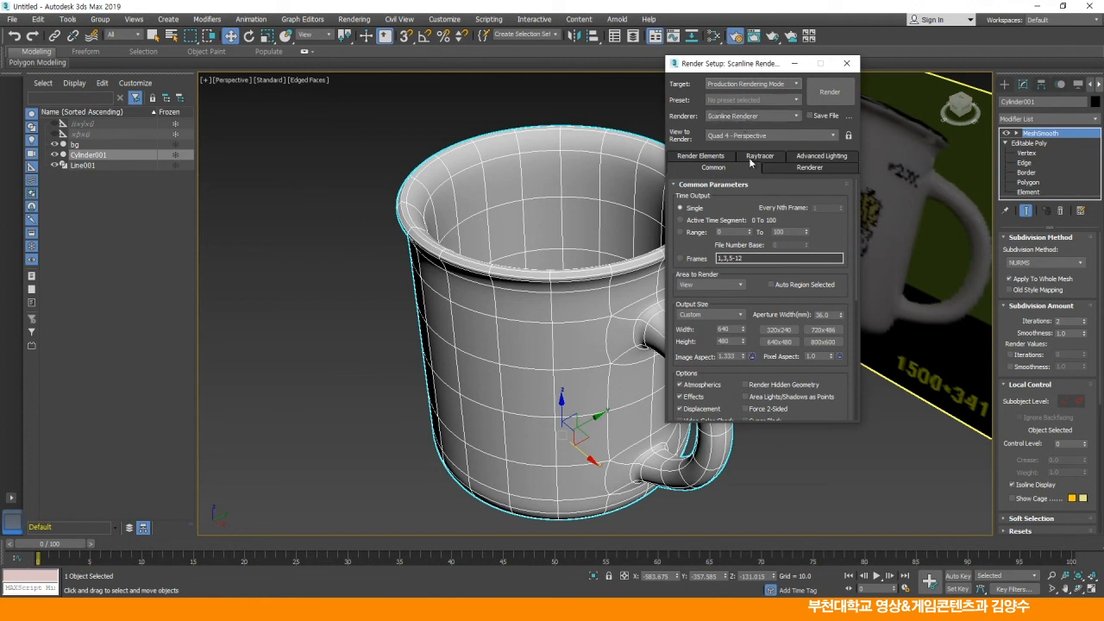
click(823, 341)
click(830, 93)
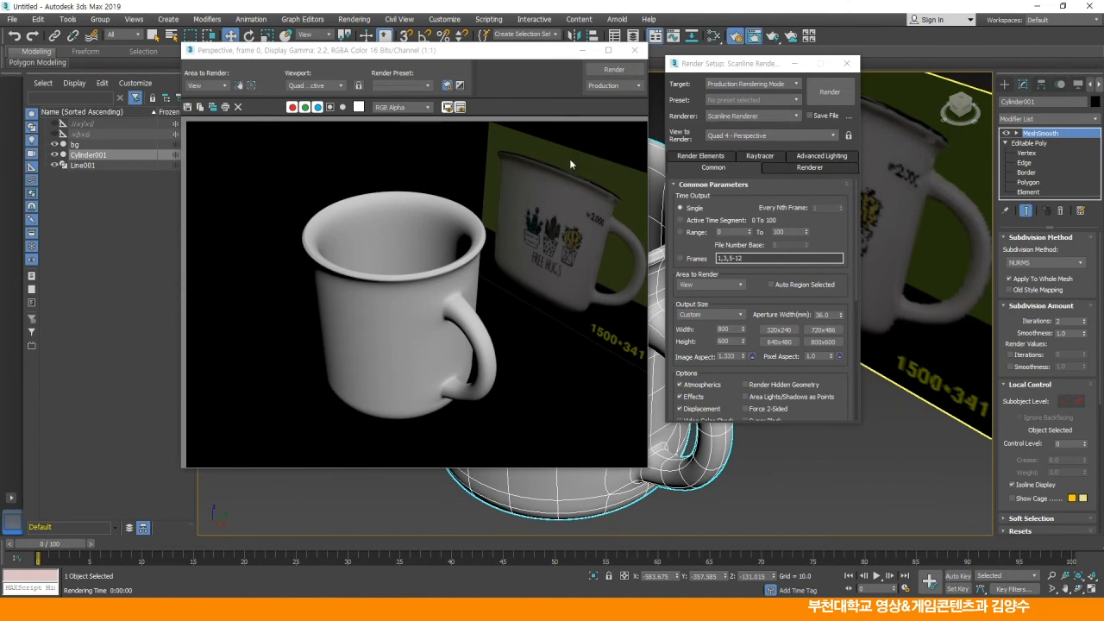
click(634, 51)
Render the Perspective view of the mug from below to show its base, then close the rendered image and the render settings
alt+middle_drag(568, 325, 566, 231)
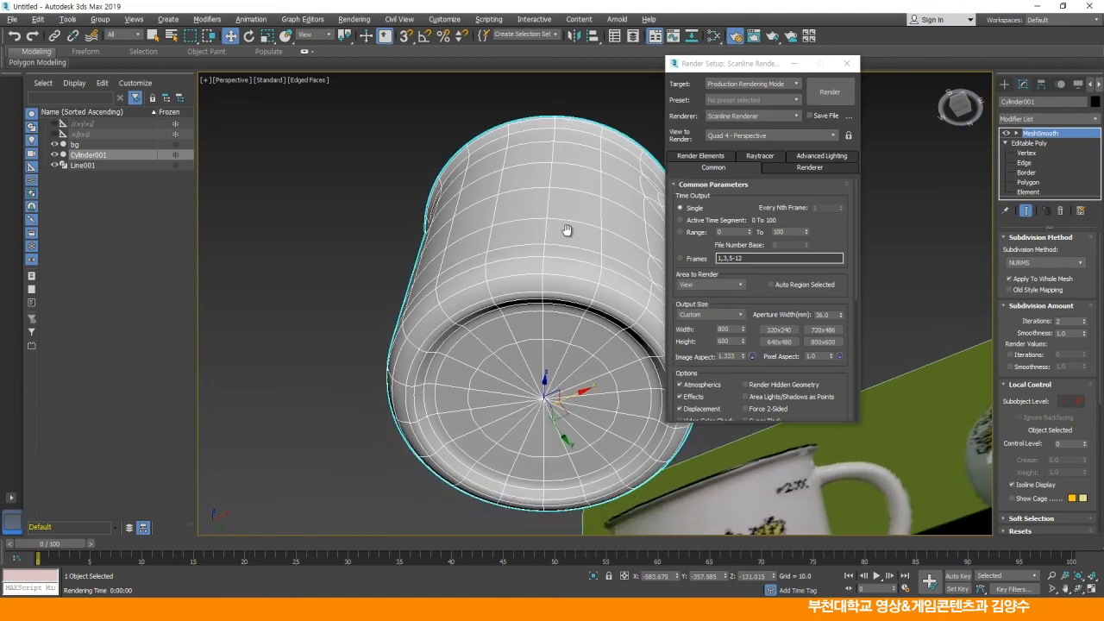
click(824, 102)
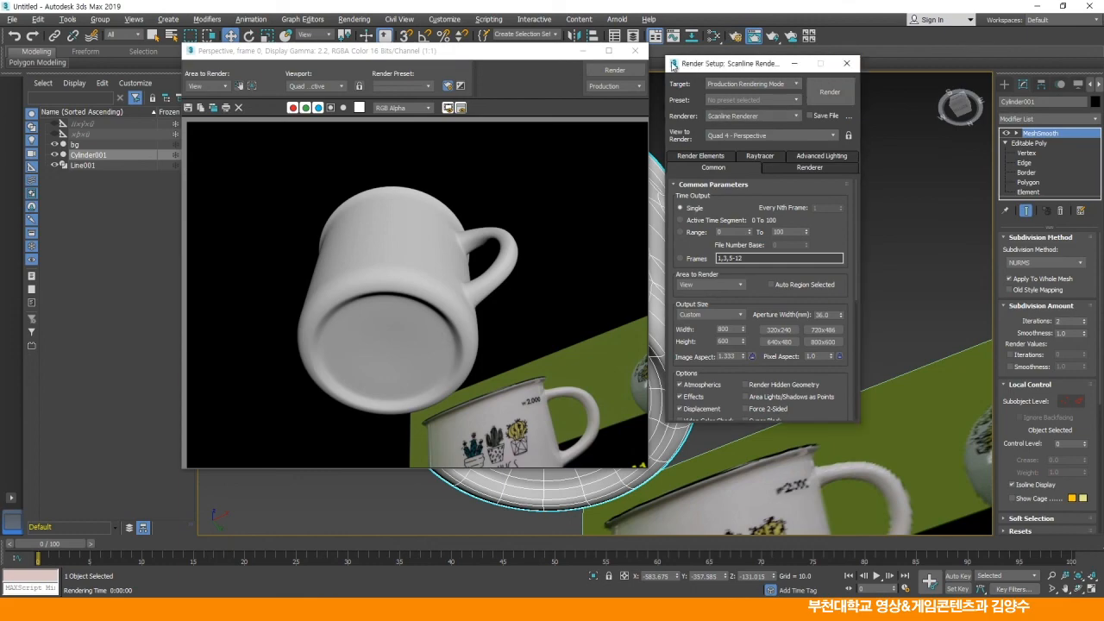
click(847, 63)
click(635, 50)
alt+middle_drag(672, 188, 648, 221)
middle_drag(574, 244, 567, 253)
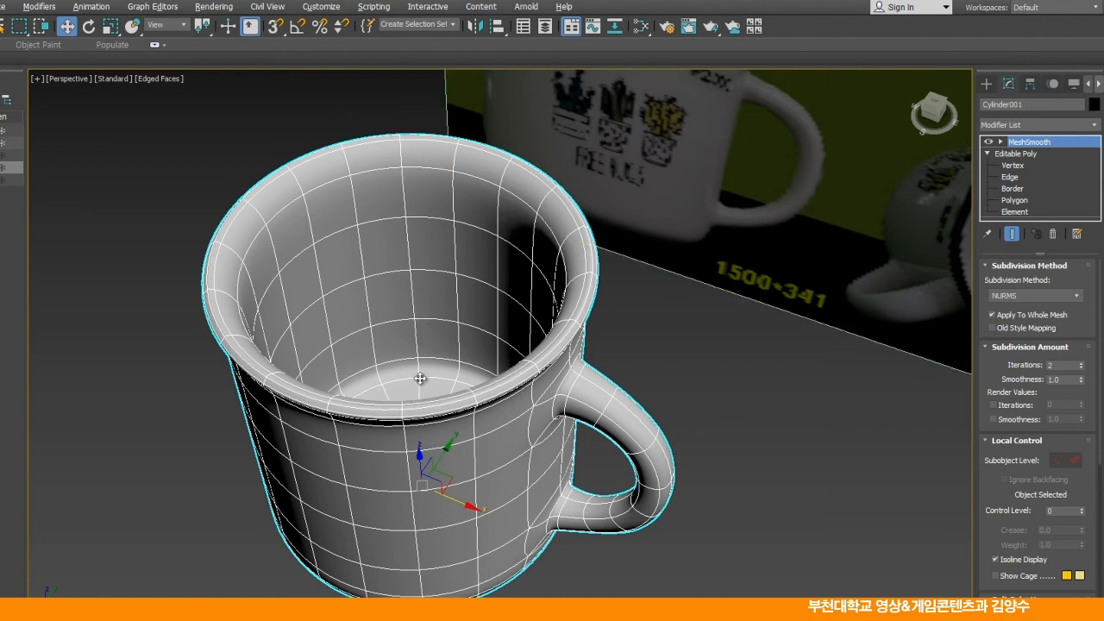
alt+middle_drag(452, 441, 489, 380)
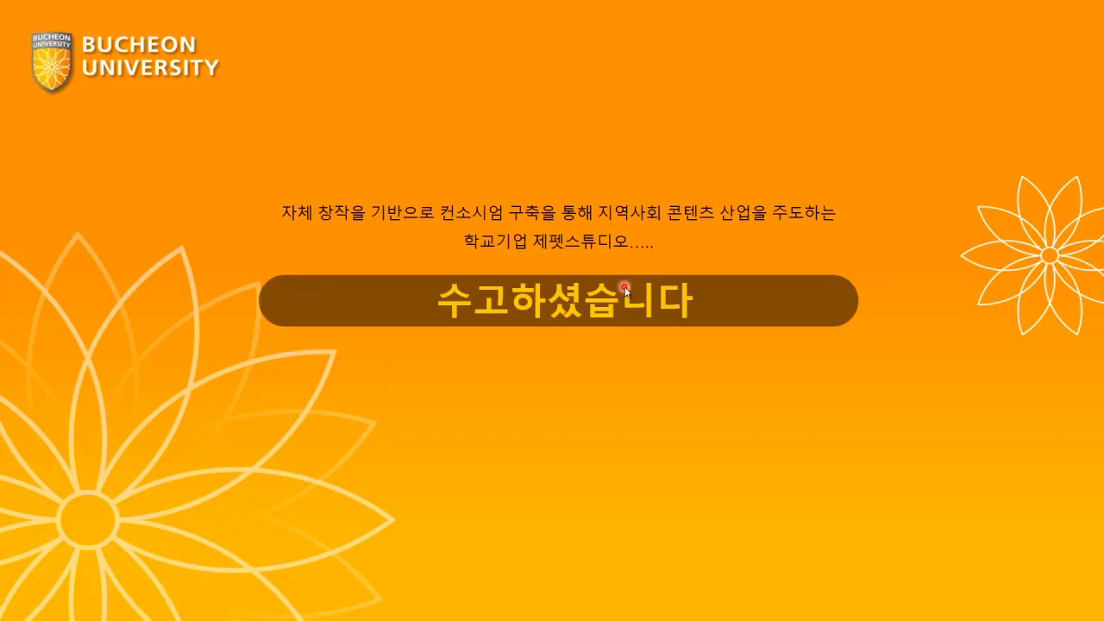